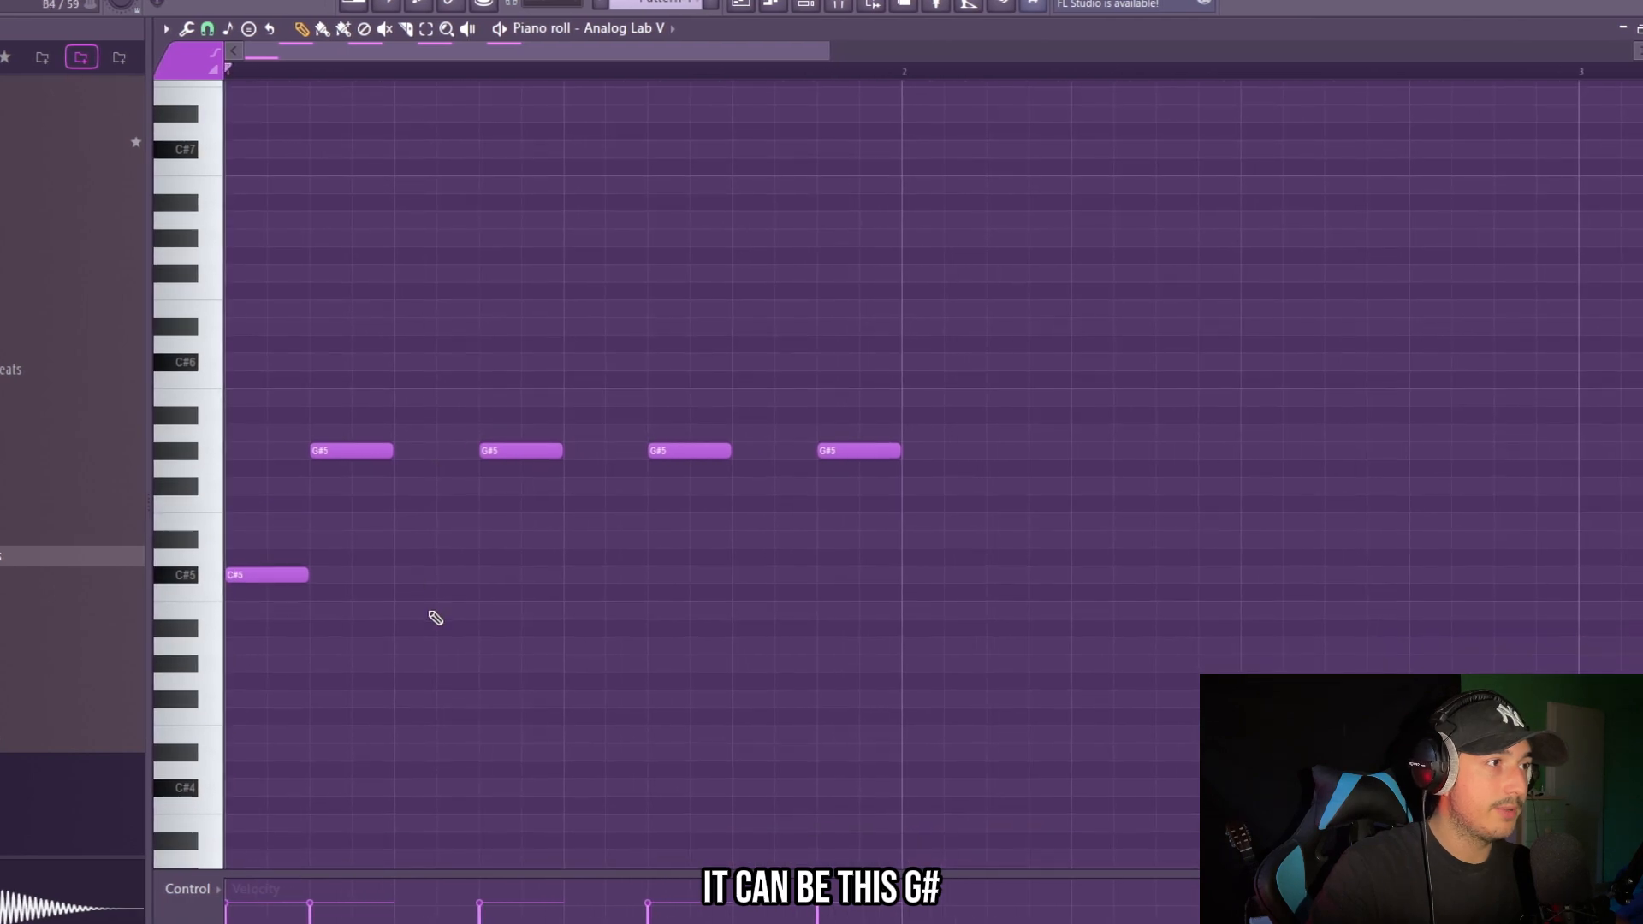
# Play back the one-bar melody and change its last two notes to A5 and C#6.
pyautogui.press('space')
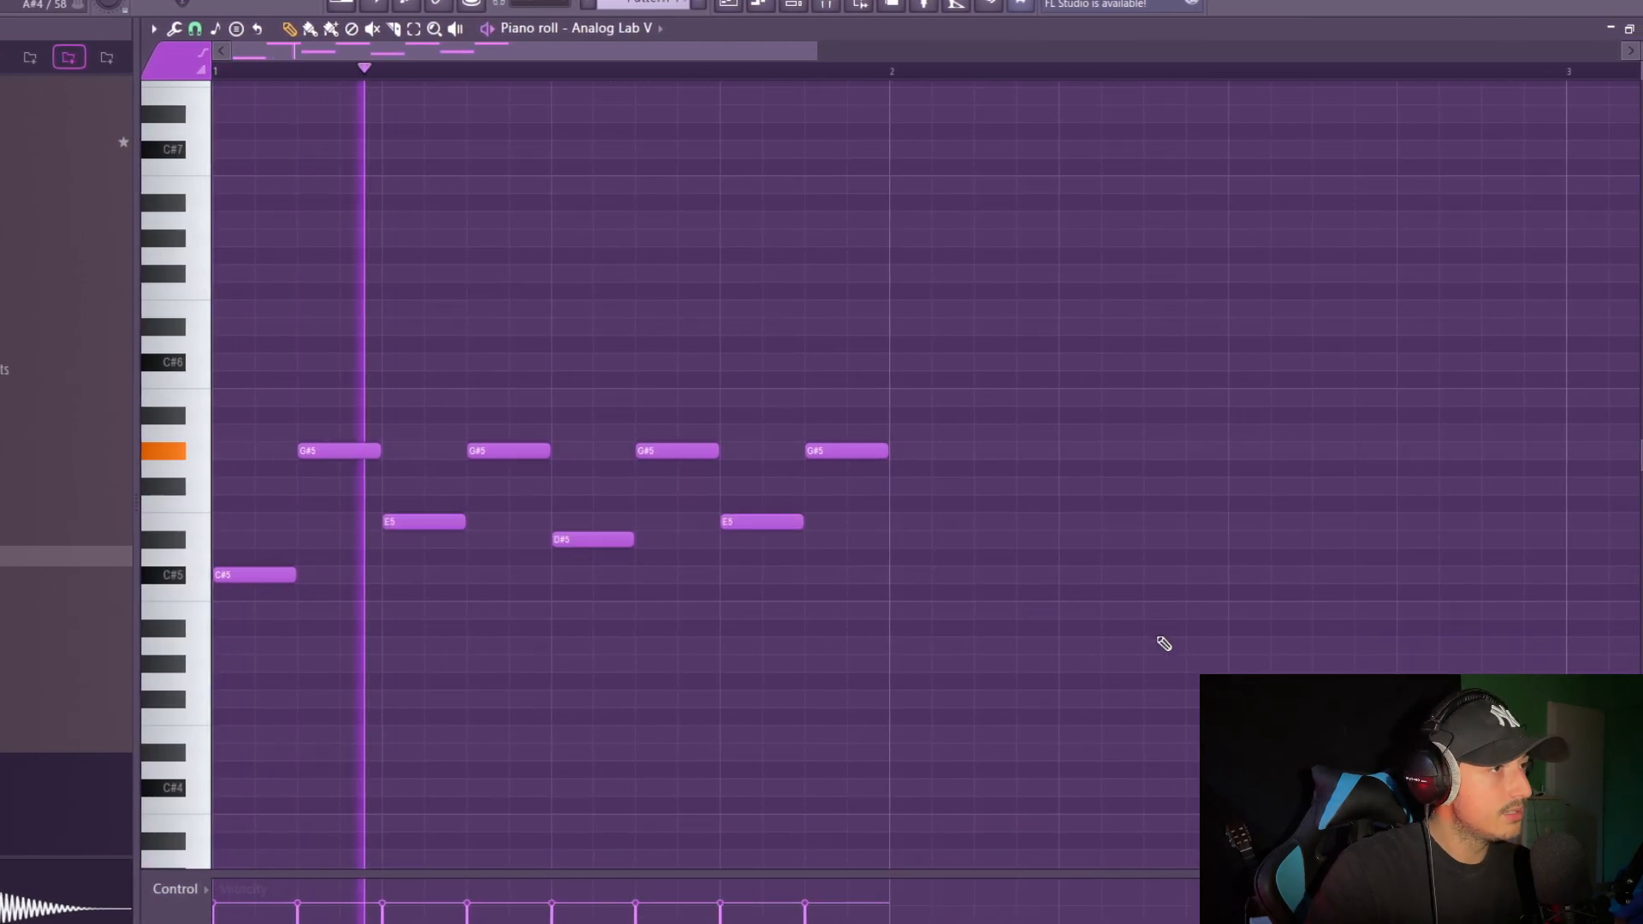
pyautogui.hotkey('ctrl', 'a')
pyautogui.moveTo(1147, 613); pyautogui.dragTo(239, 283)
pyautogui.moveTo(1104, 609); pyautogui.dragTo(870, 578)
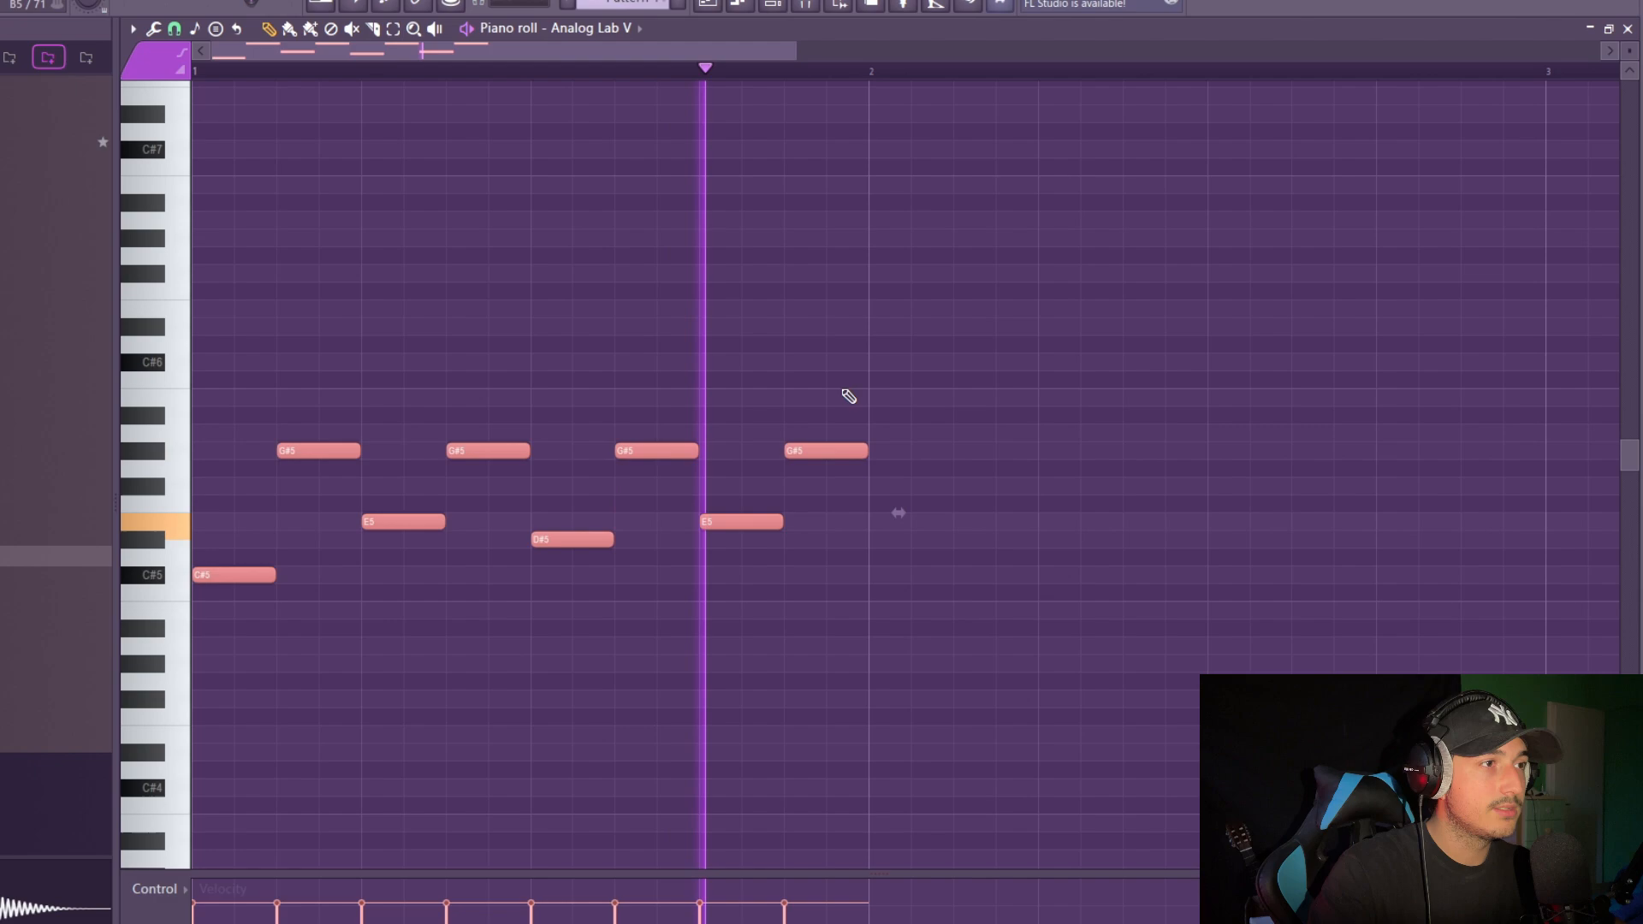
pyautogui.press('space')
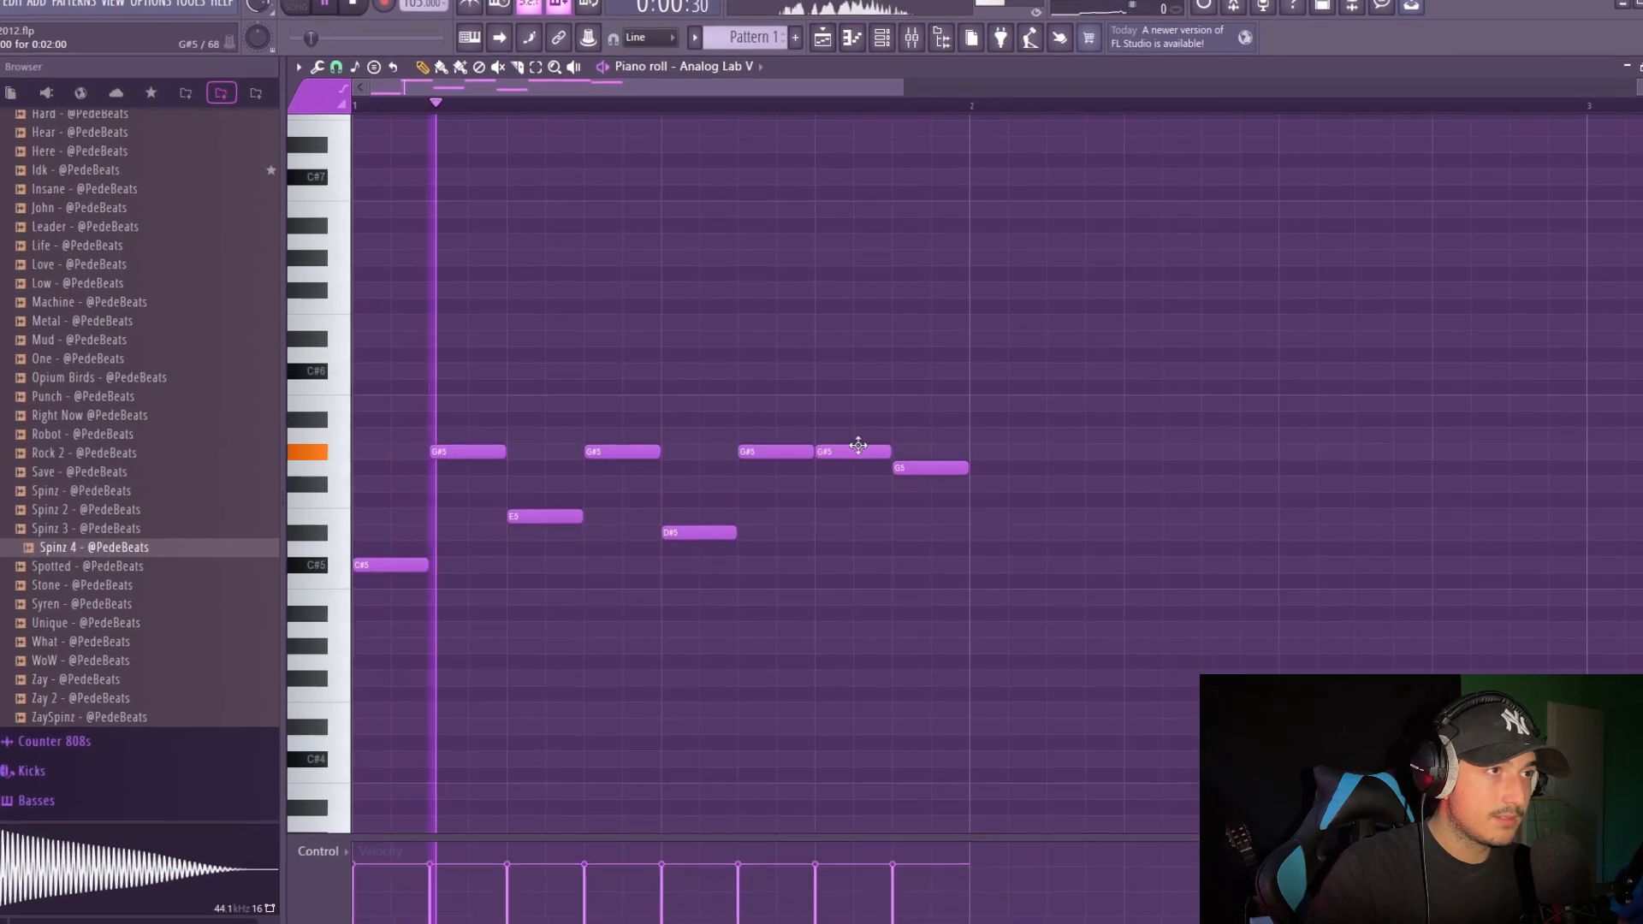
pyautogui.moveTo(858, 445); pyautogui.dragTo(859, 436)
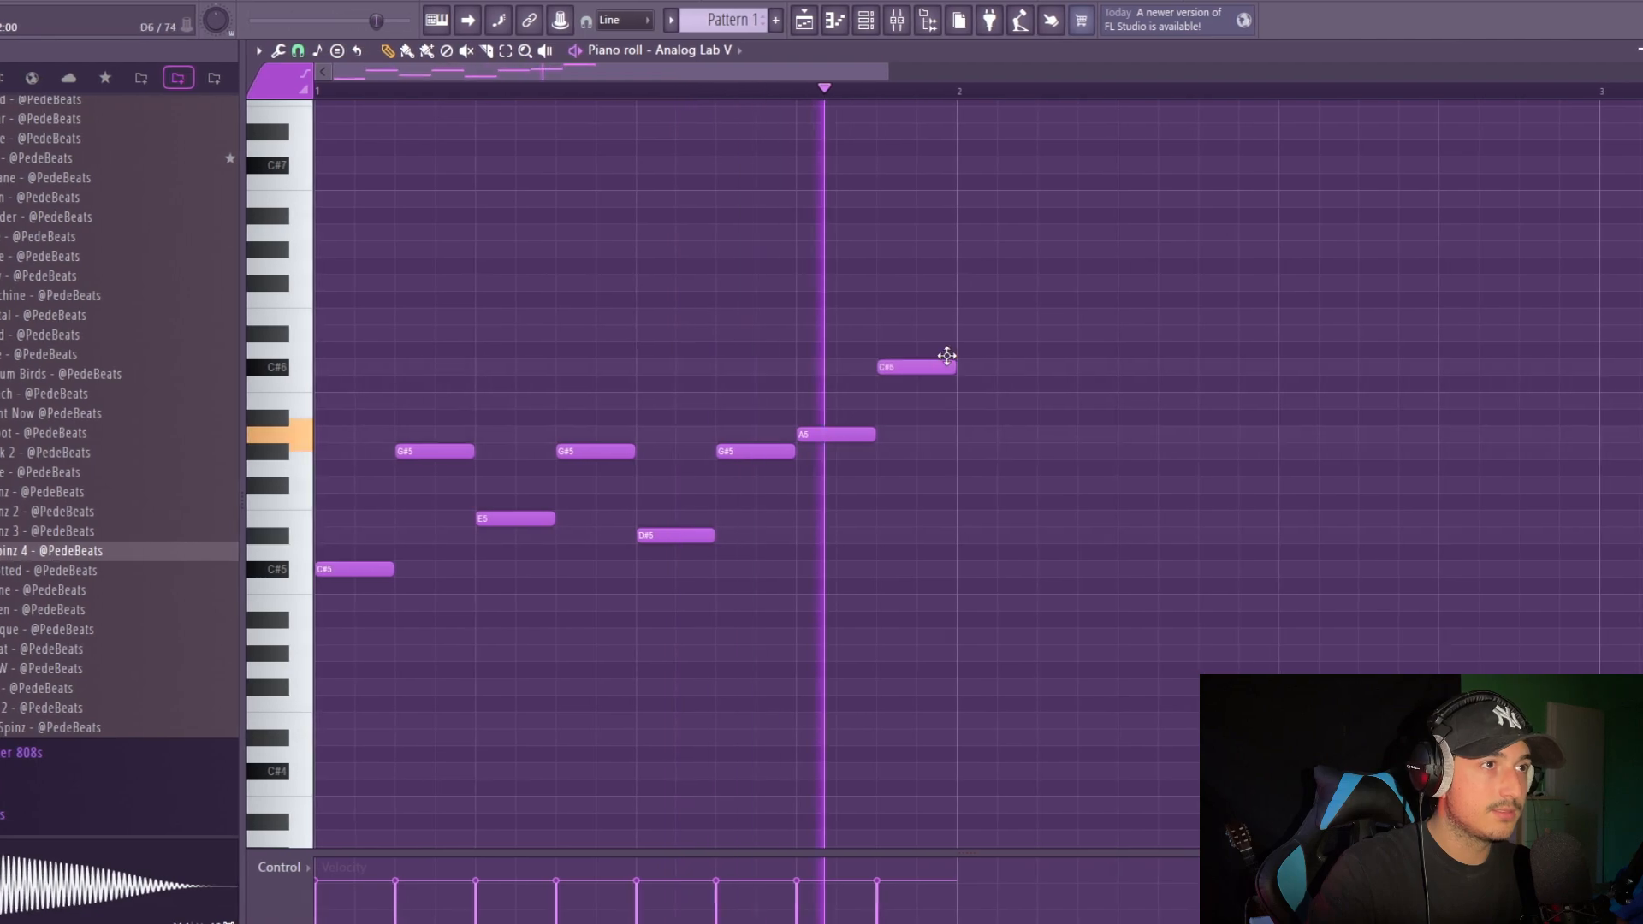
# Duplicate the complete one-bar melody into bar 2.
pyautogui.moveTo(1237, 695); pyautogui.dragTo(313, 346)
pyautogui.scroll(-1, 973, 568)
pyautogui.press('space')
pyautogui.moveTo(1128, 679); pyautogui.dragTo(45, 259)
pyautogui.hotkey('ctrl', 'b')
pyautogui.keyDown('ctrl'); pyautogui.click(455, 494); pyautogui.keyUp('ctrl')
pyautogui.scroll(2, 454, 494)
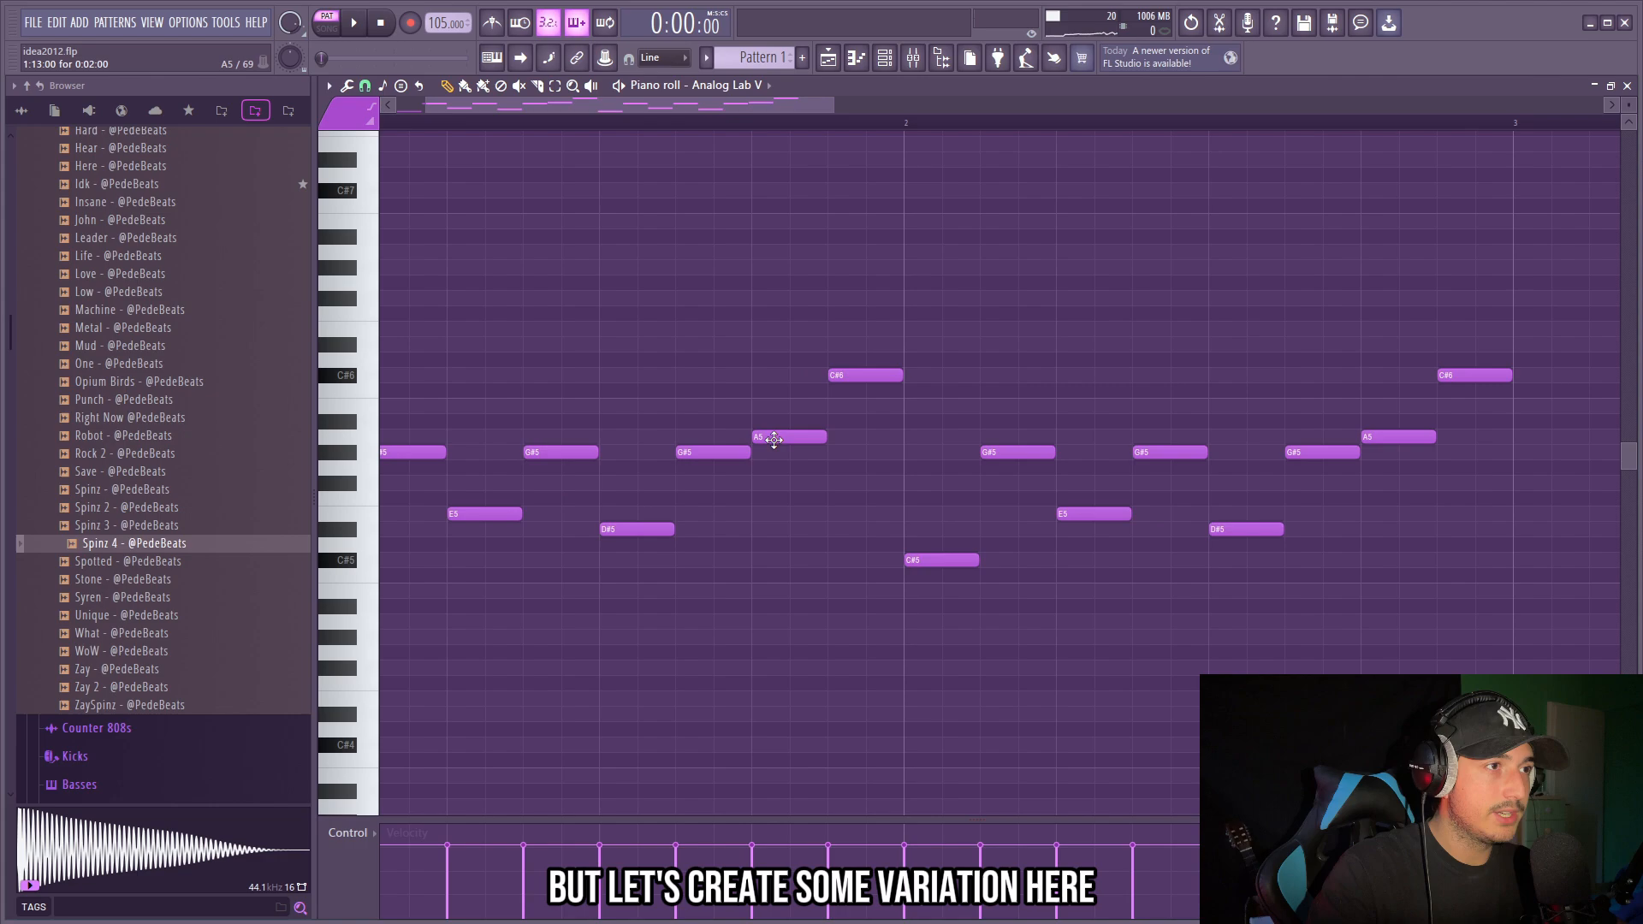
# Vary the end of bar 1 by moving its last two notes to E5 and D#5.
pyautogui.moveTo(773, 439); pyautogui.dragTo(779, 517)
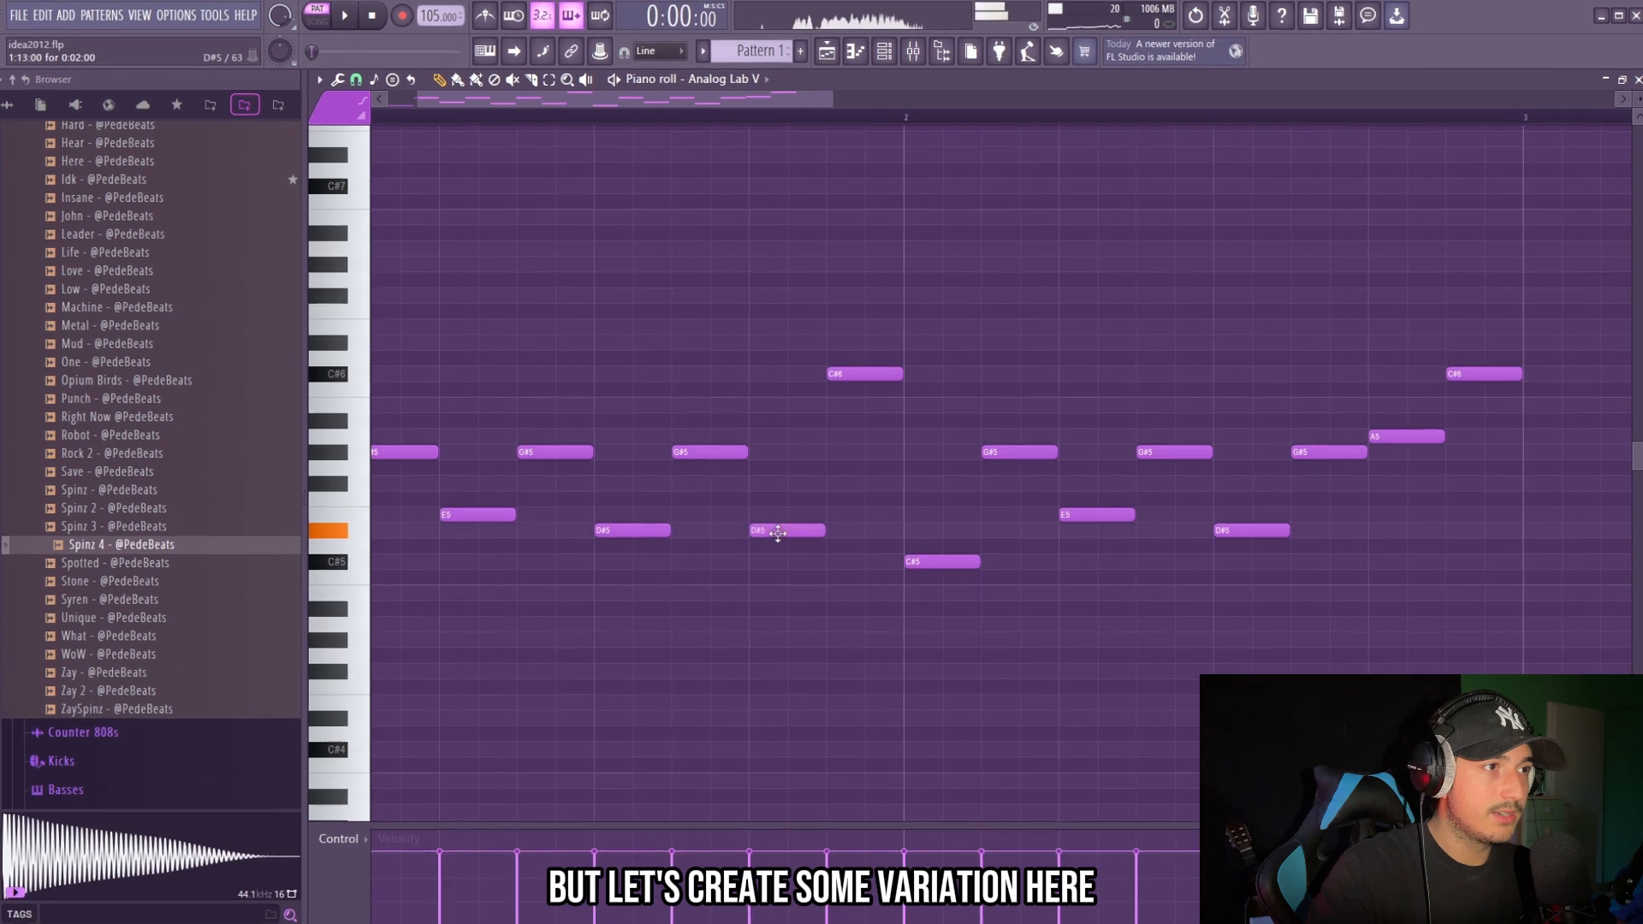
pyautogui.moveTo(851, 378); pyautogui.dragTo(849, 512)
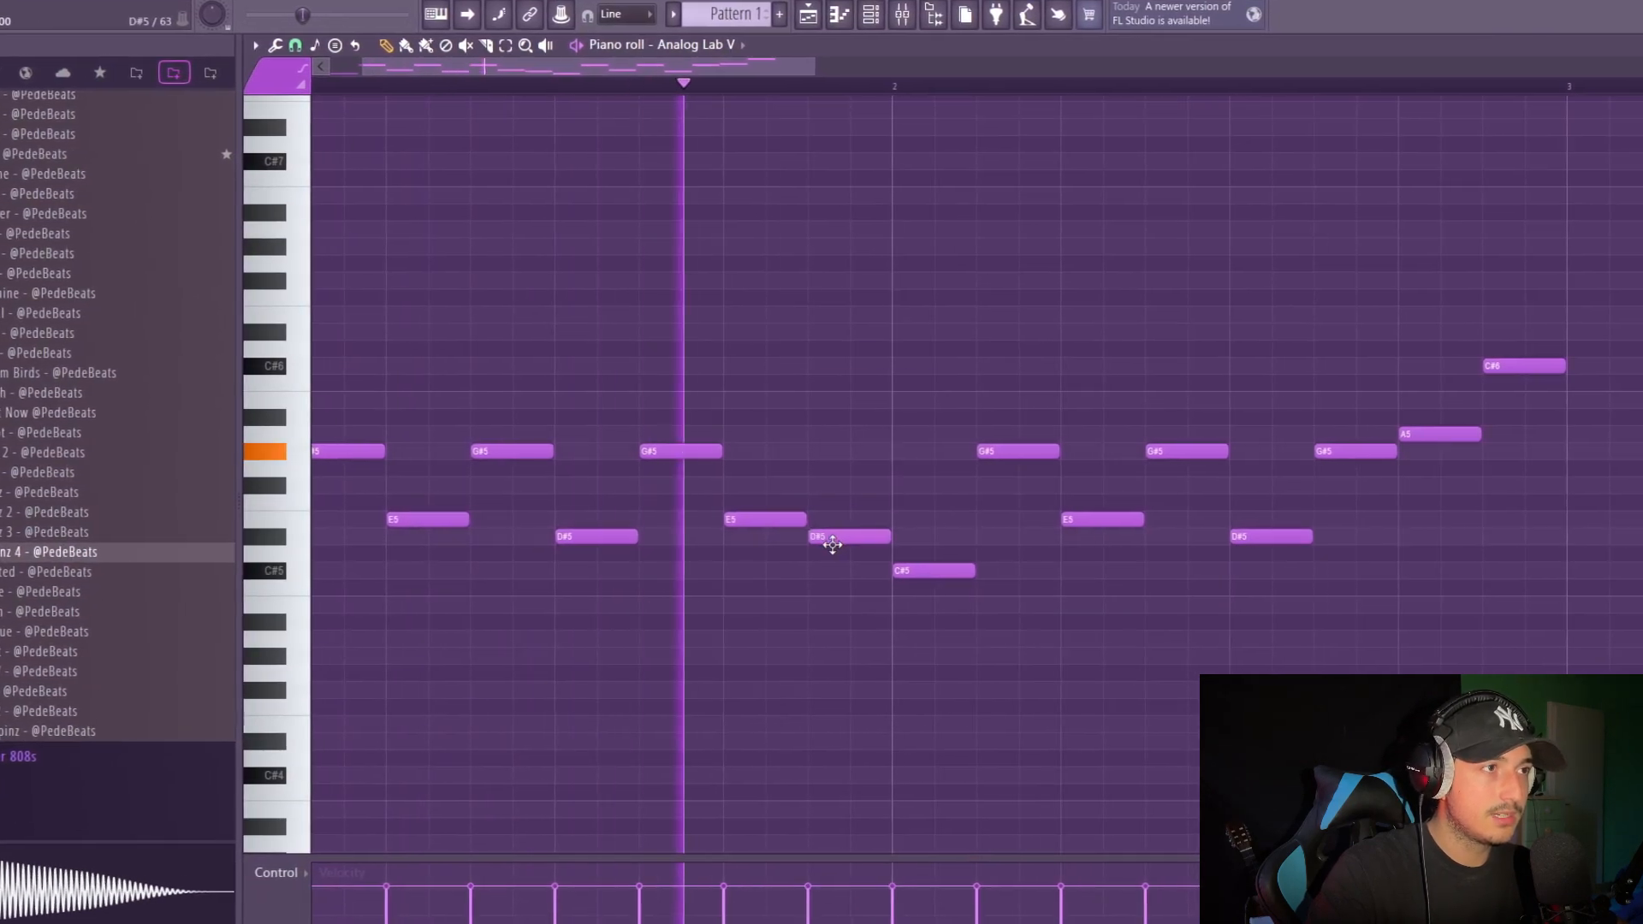
# Repeat the whole two-bar melody until it fills eight bars of the pattern.
pyautogui.scroll(-1, 873, 634)
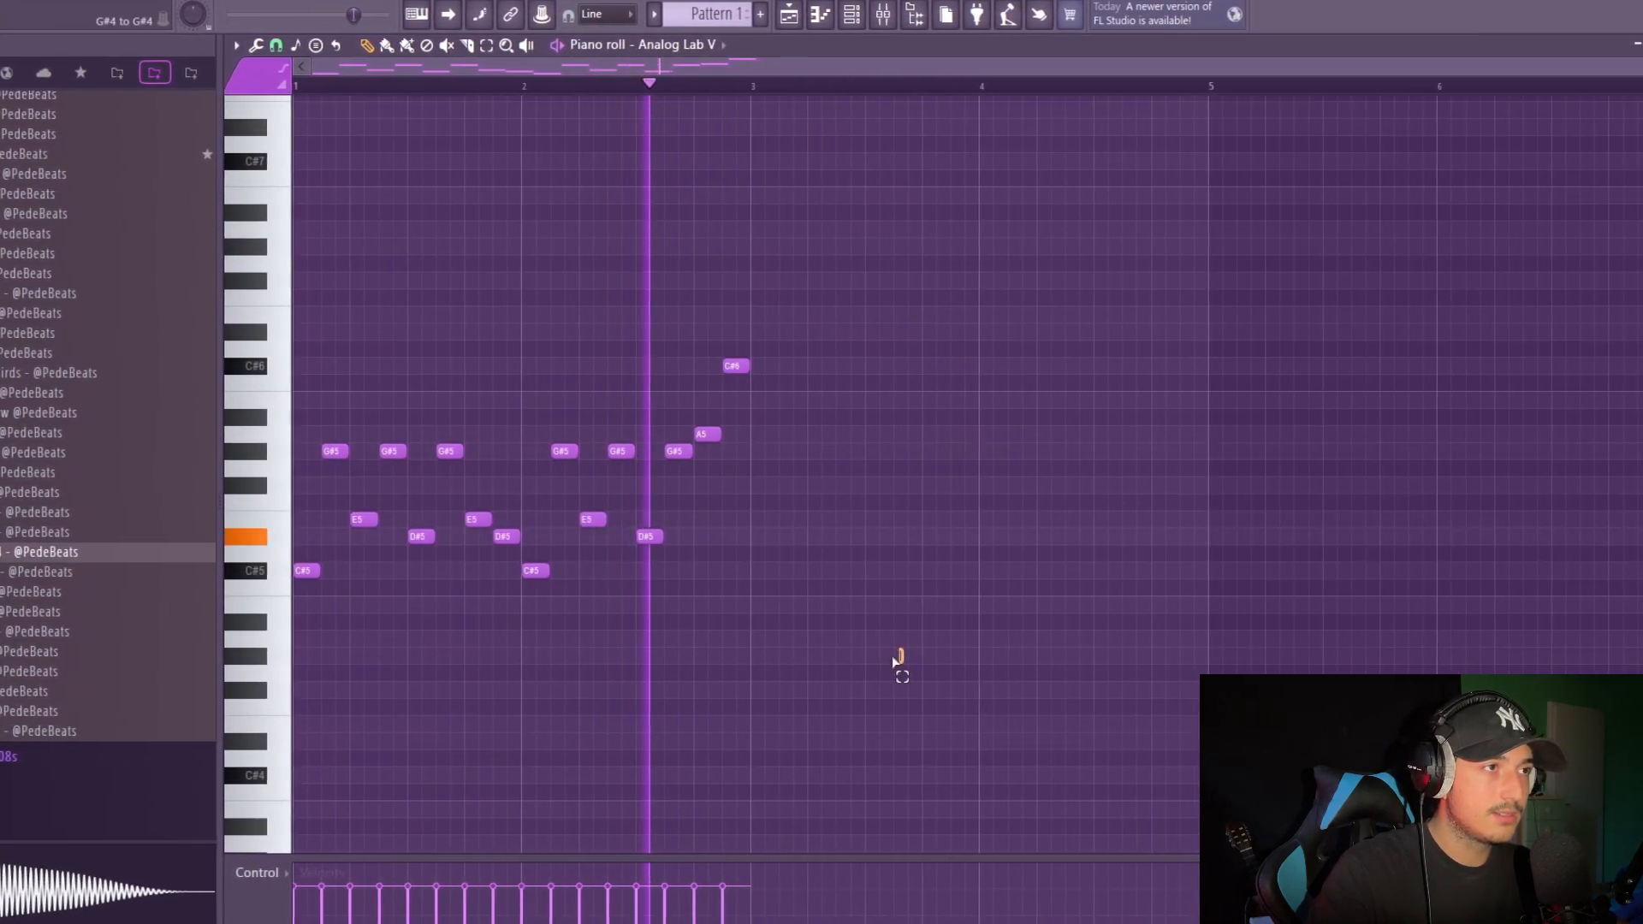
pyautogui.hotkey('ctrl', 'a')
pyautogui.hotkey('ctrl', 'a')
pyautogui.hotkey('ctrl', 'b')
pyautogui.scroll(-3, 988, 506)
pyautogui.moveTo(1374, 646); pyautogui.dragTo(291, 341)
pyautogui.scroll(2, 474, 345)
pyautogui.scroll(-4, 728, 419)
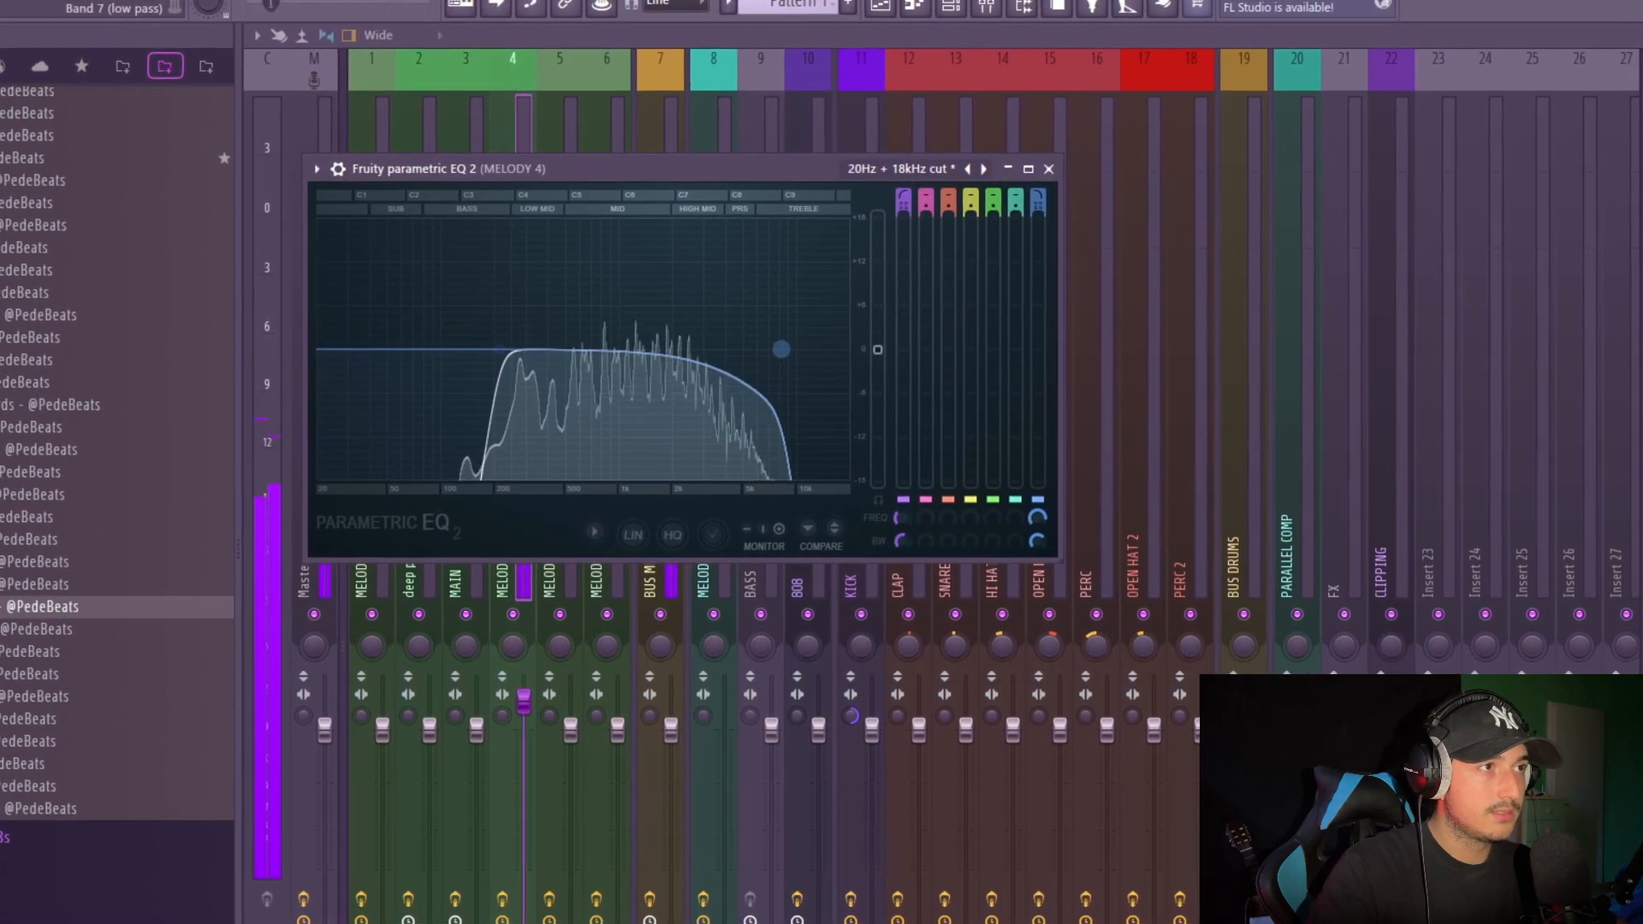
# Close the equalizer and adjust the stereo separation of Fruity Reeverb 2 on the MELODY 4 mixer track.
pyautogui.click(1049, 169)
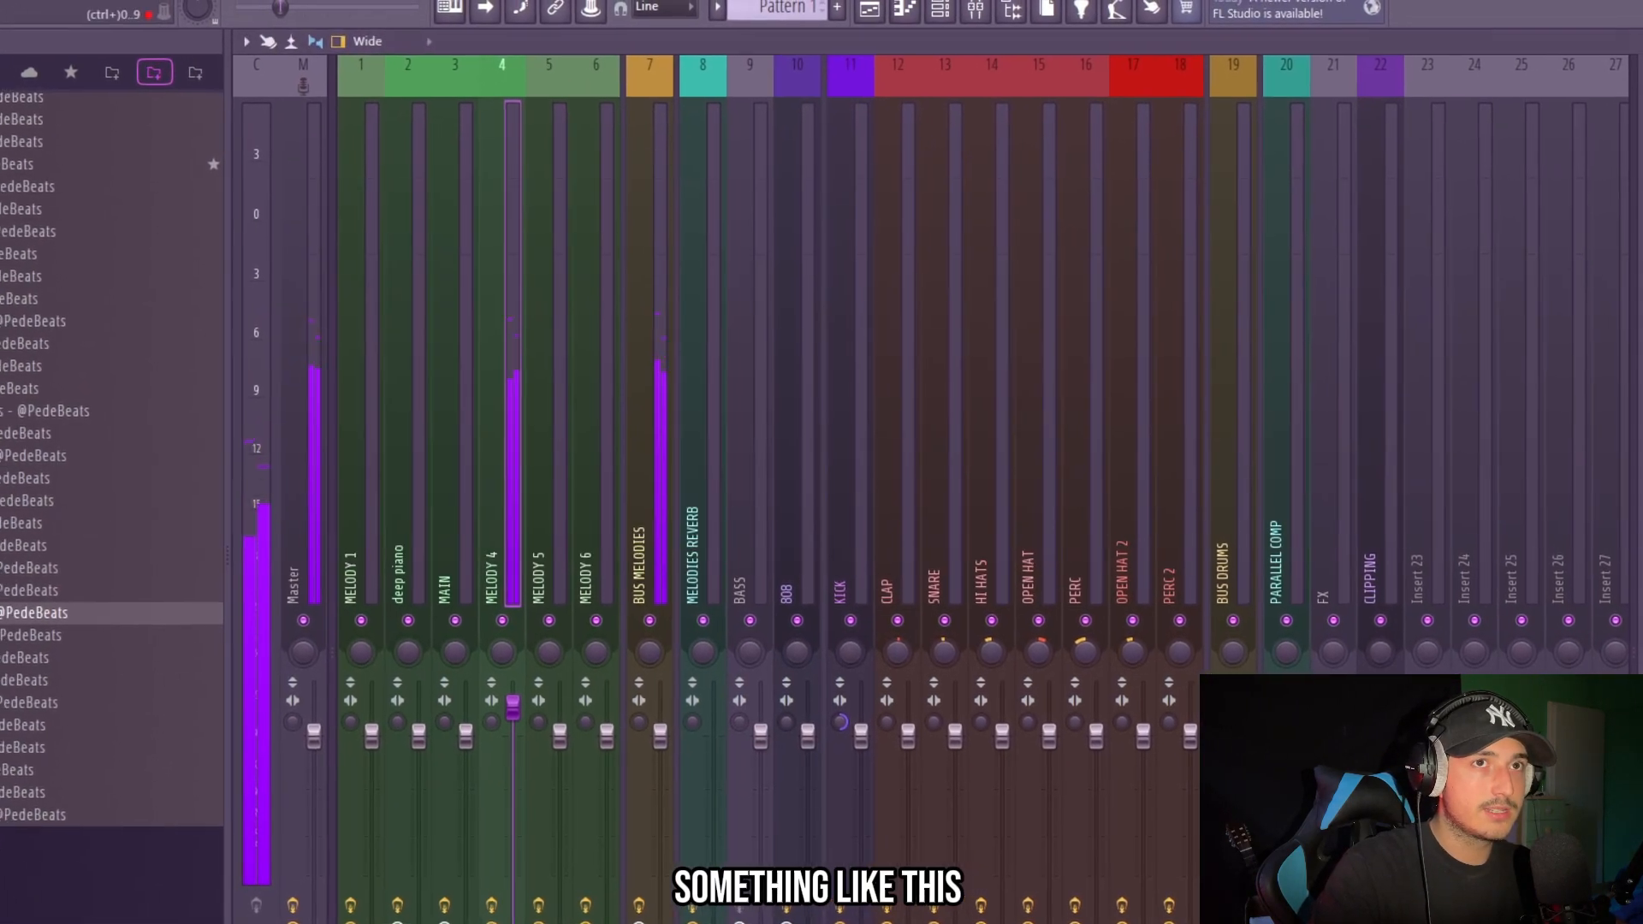
pyautogui.click(1630, 175)
pyautogui.click(1359, 293)
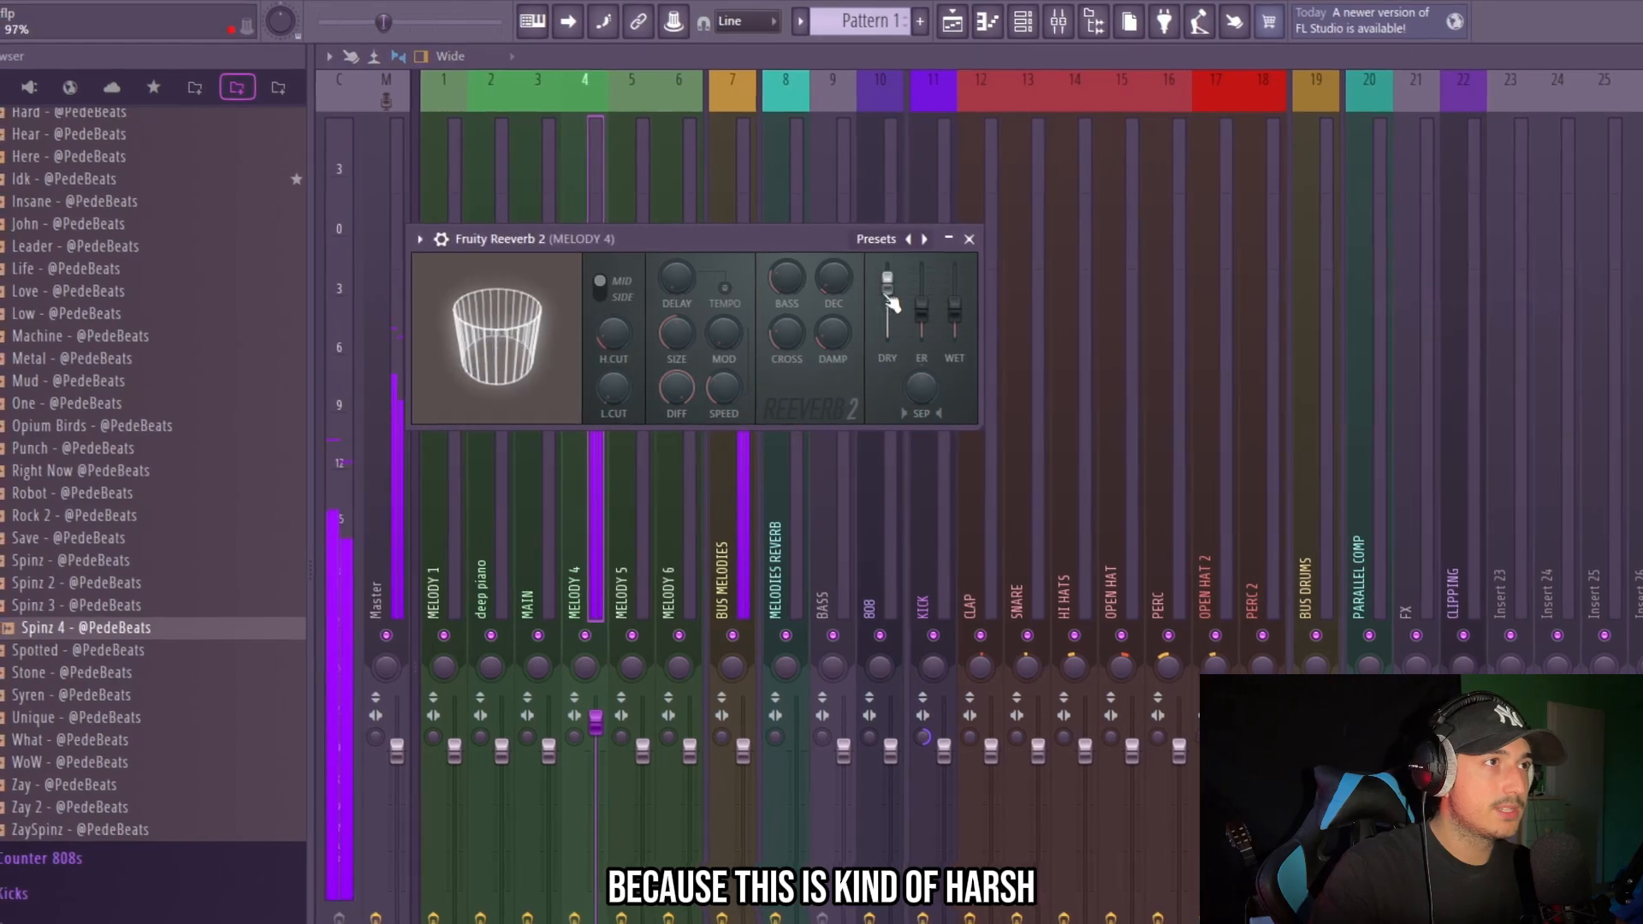
pyautogui.moveTo(921, 390); pyautogui.dragTo(921, 380)
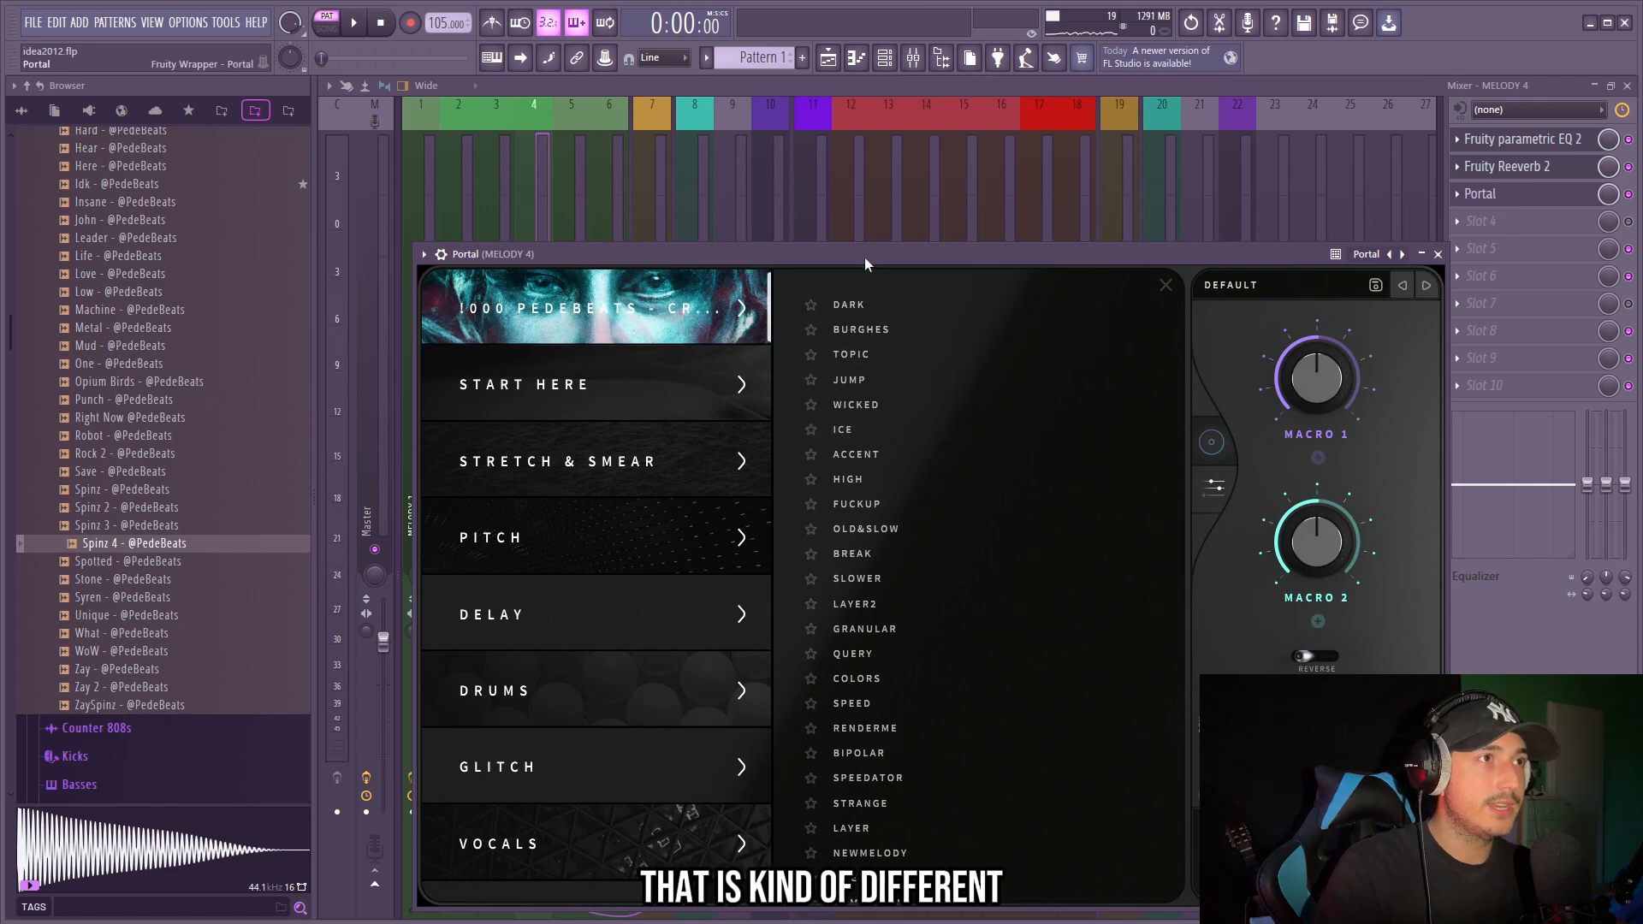
# Load the FUCKUP preset in Portal on MELODY 4 and play the melody with it.
pyautogui.moveTo(865, 265); pyautogui.dragTo(844, 202)
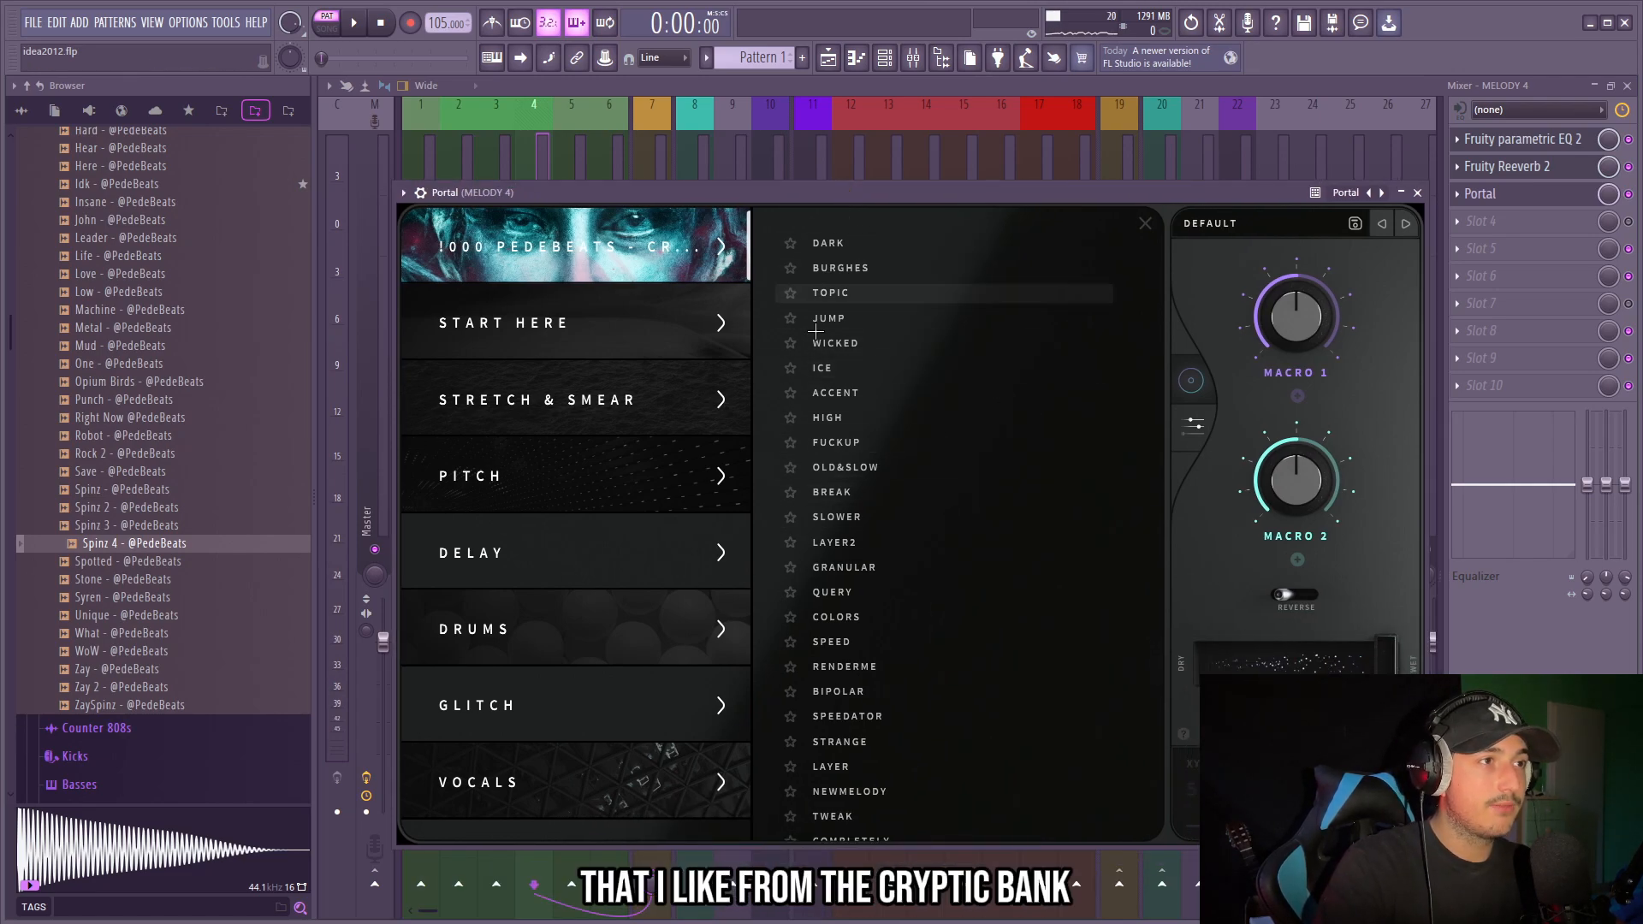
pyautogui.click(856, 442)
pyautogui.press('space')
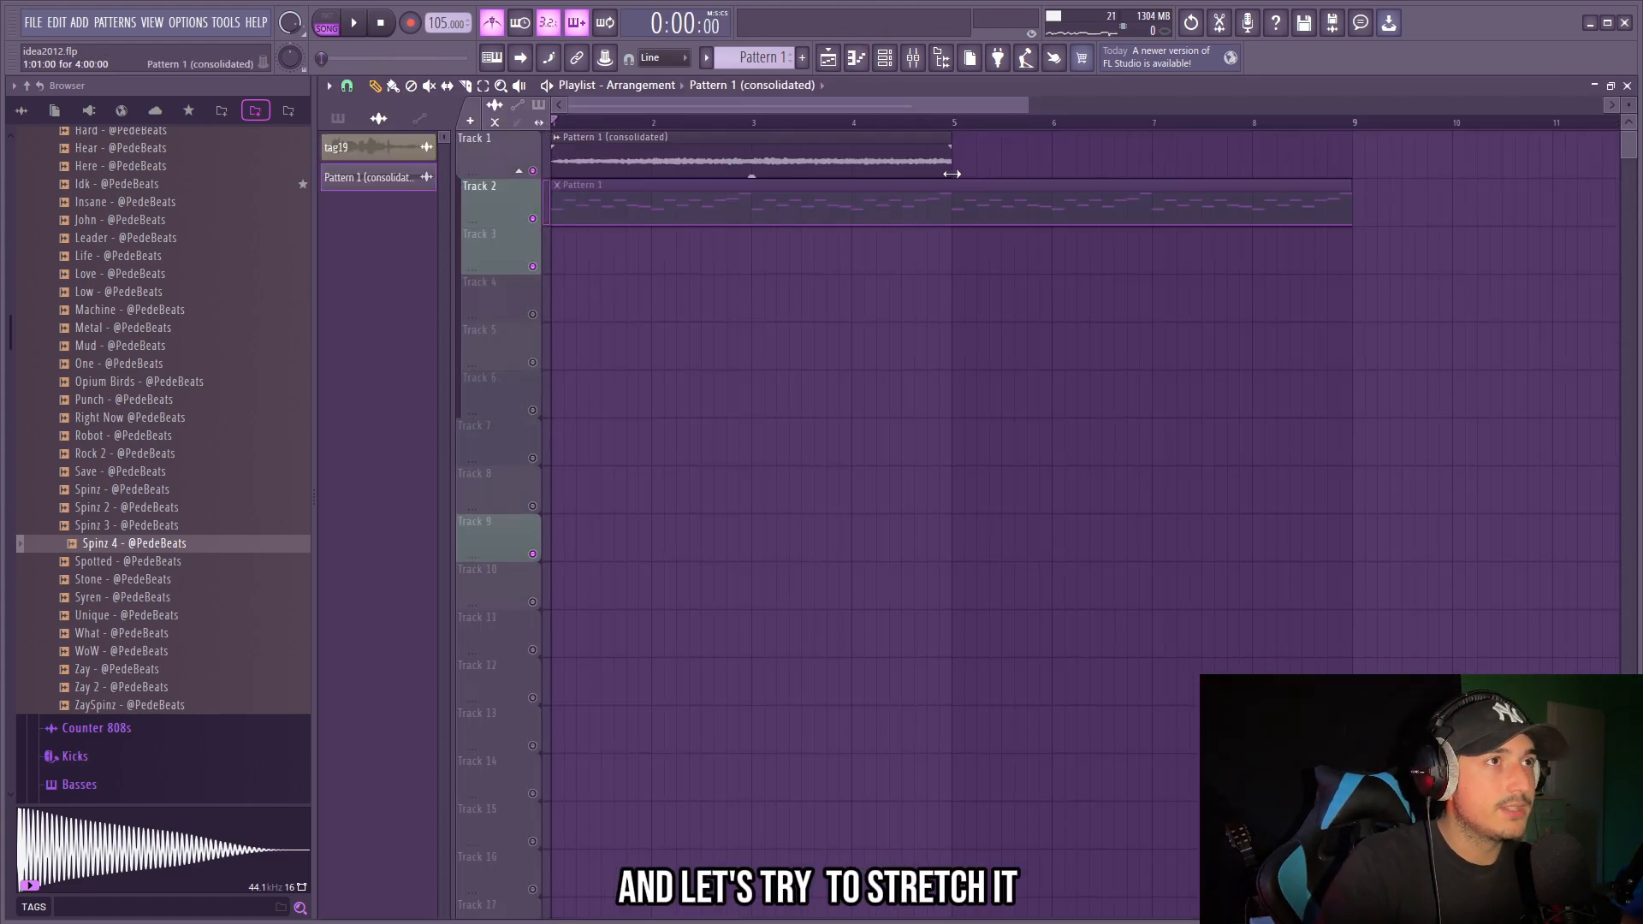
# In the consolidated audio clip's settings, set the pitch shift to +700 cents and the time-stretching mode to Stretch.
pyautogui.doubleClick(856, 167)
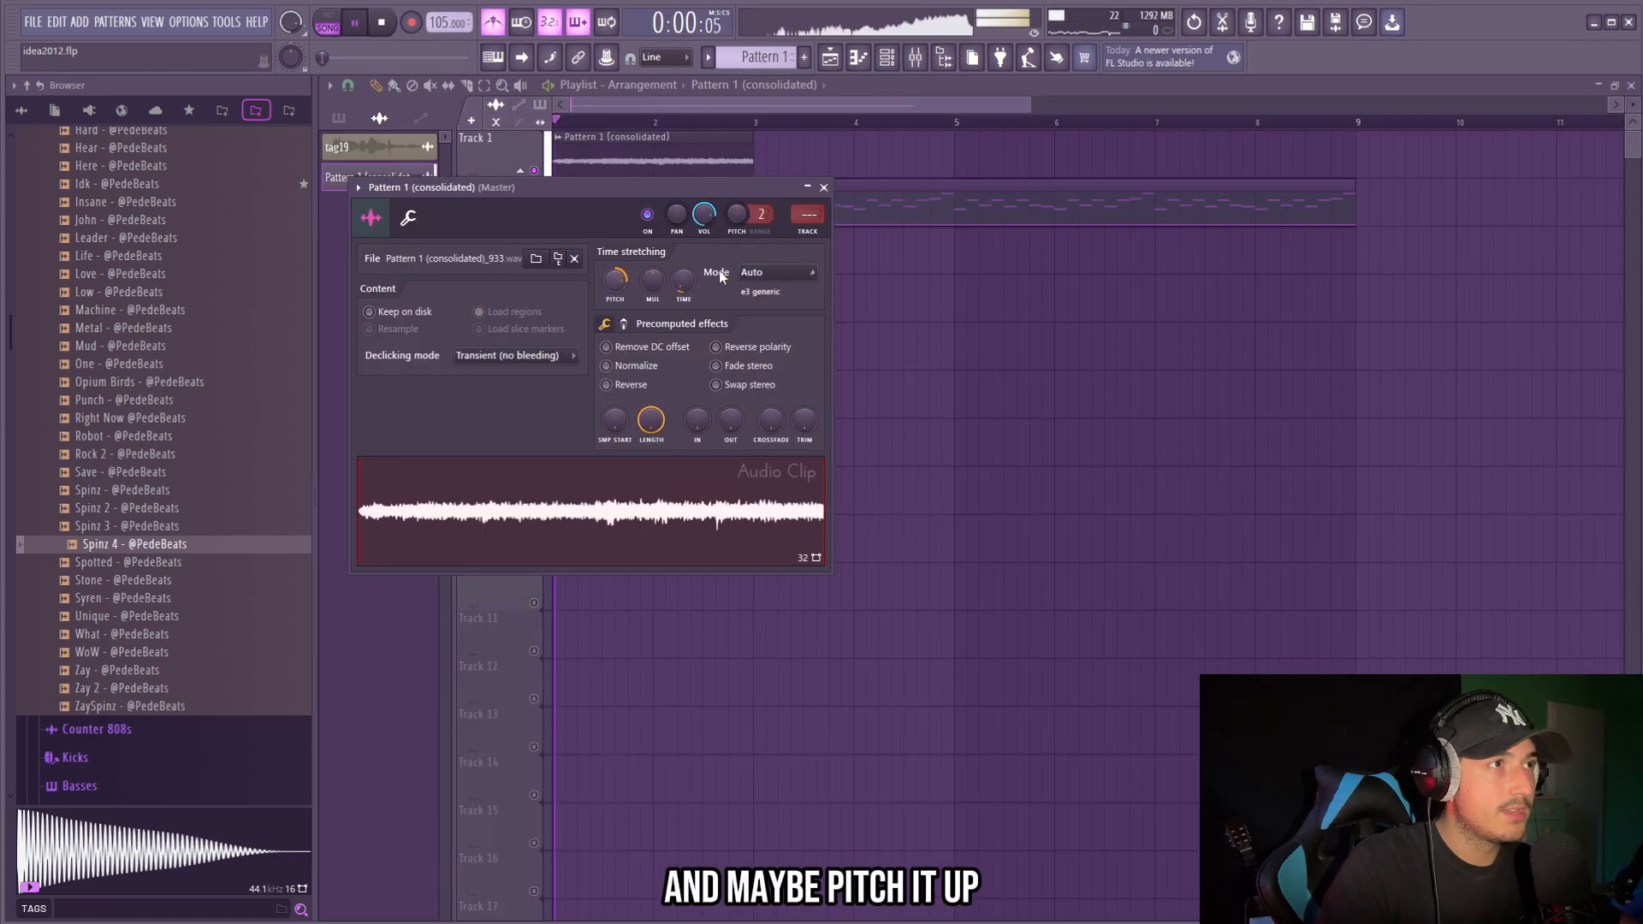
pyautogui.press('space')
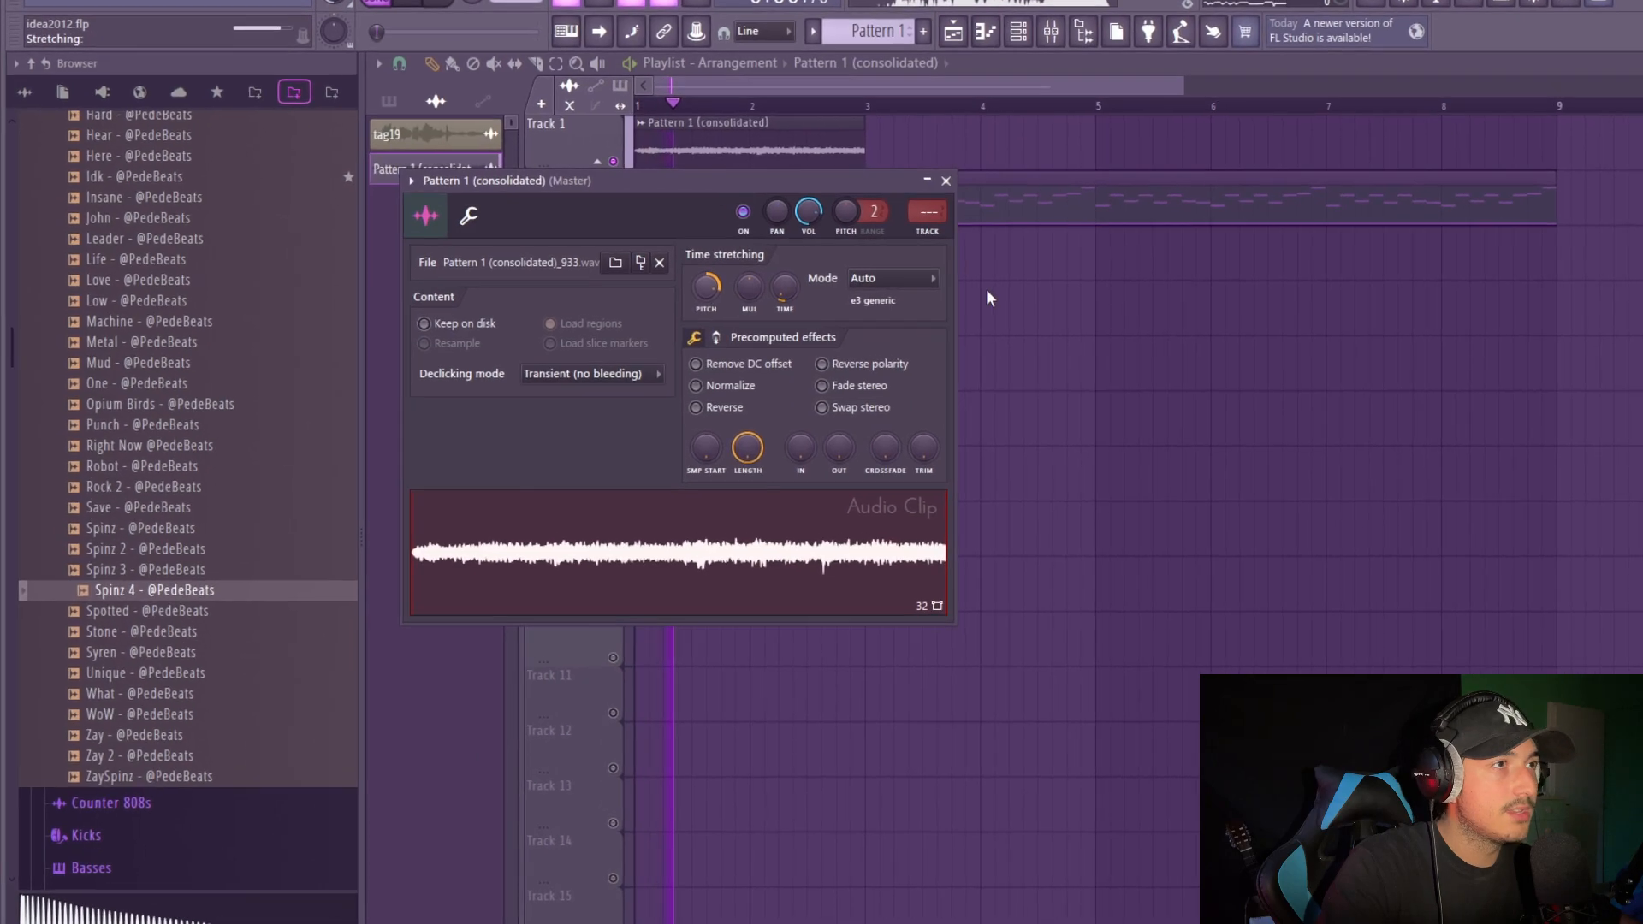
pyautogui.click(891, 278)
pyautogui.click(890, 410)
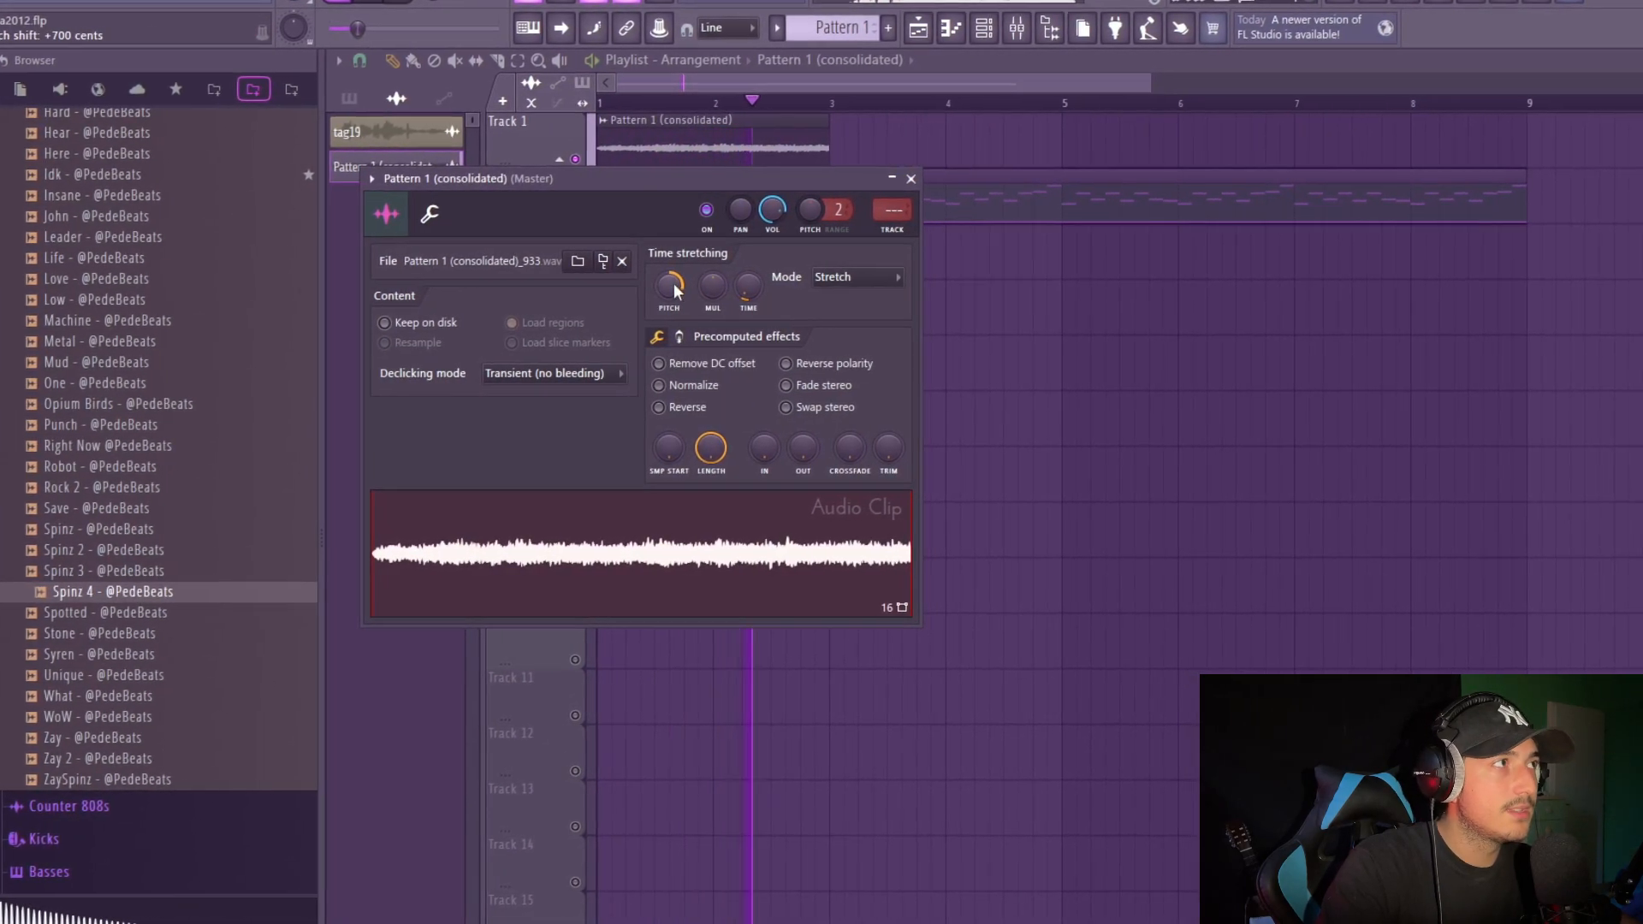
pyautogui.click(911, 178)
# Duplicate the stretched audio clip on Track 1 until the copies fill eight bars.
pyautogui.hotkey('ctrl', 'b')
pyautogui.scroll(-3, 942, 210)
pyautogui.hotkey('ctrl', 'b')
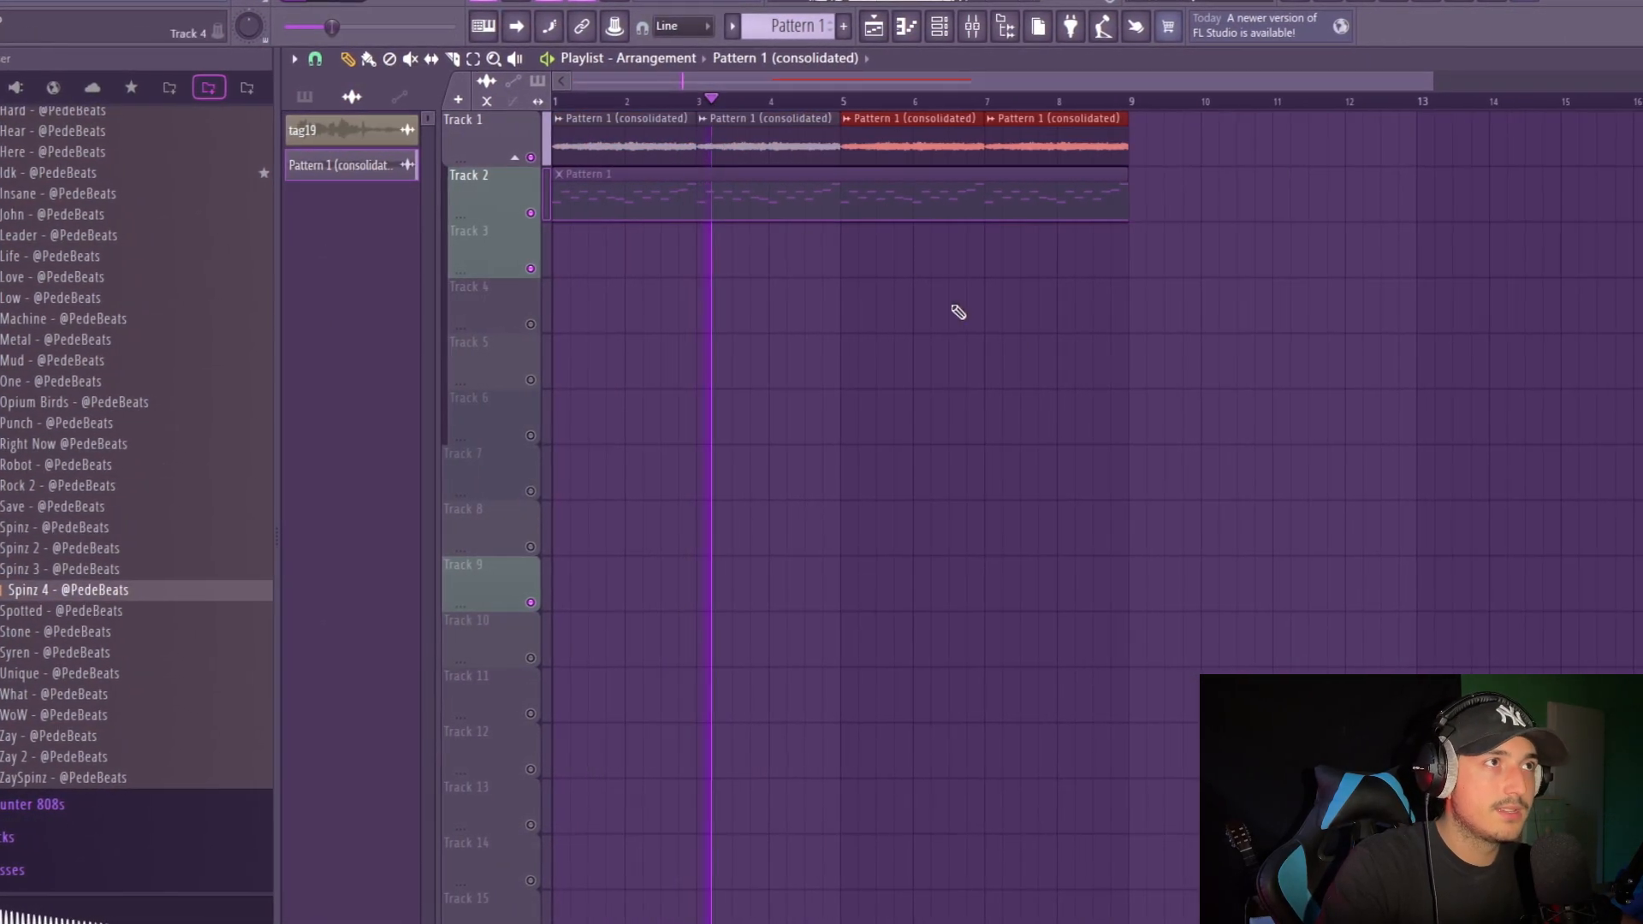
pyautogui.hotkey('ctrl', 'd')
pyautogui.doubleClick(756, 143)
pyautogui.click(866, 174)
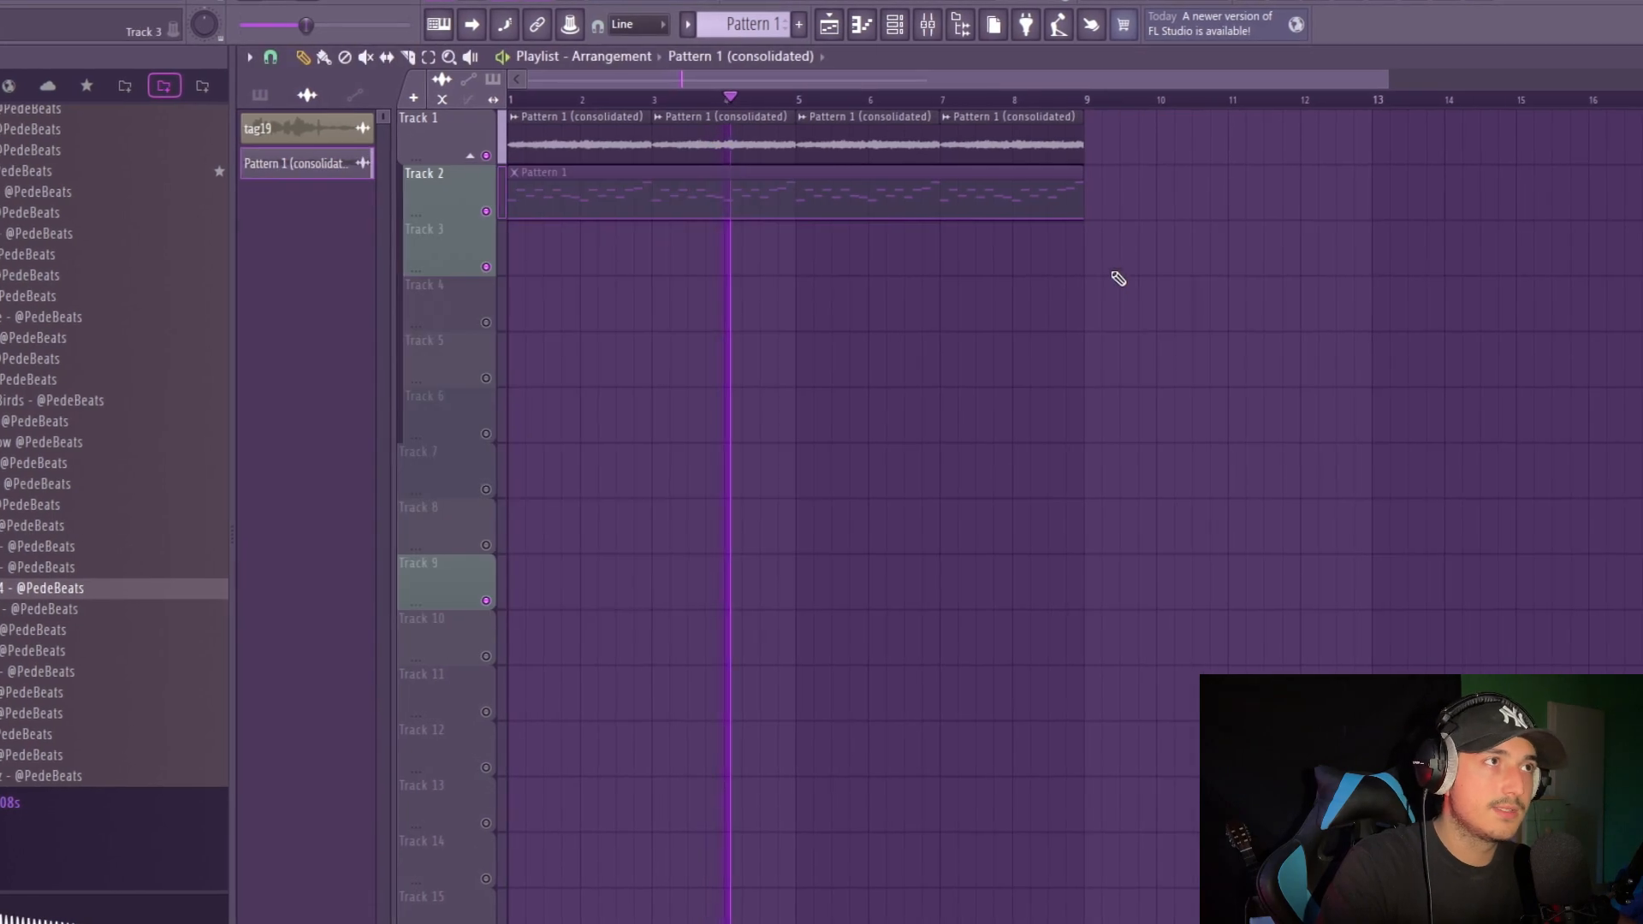
pyautogui.hotkey('ctrl', 'a')
pyautogui.hotkey('ctrl', 'd')
pyautogui.click(769, 181)
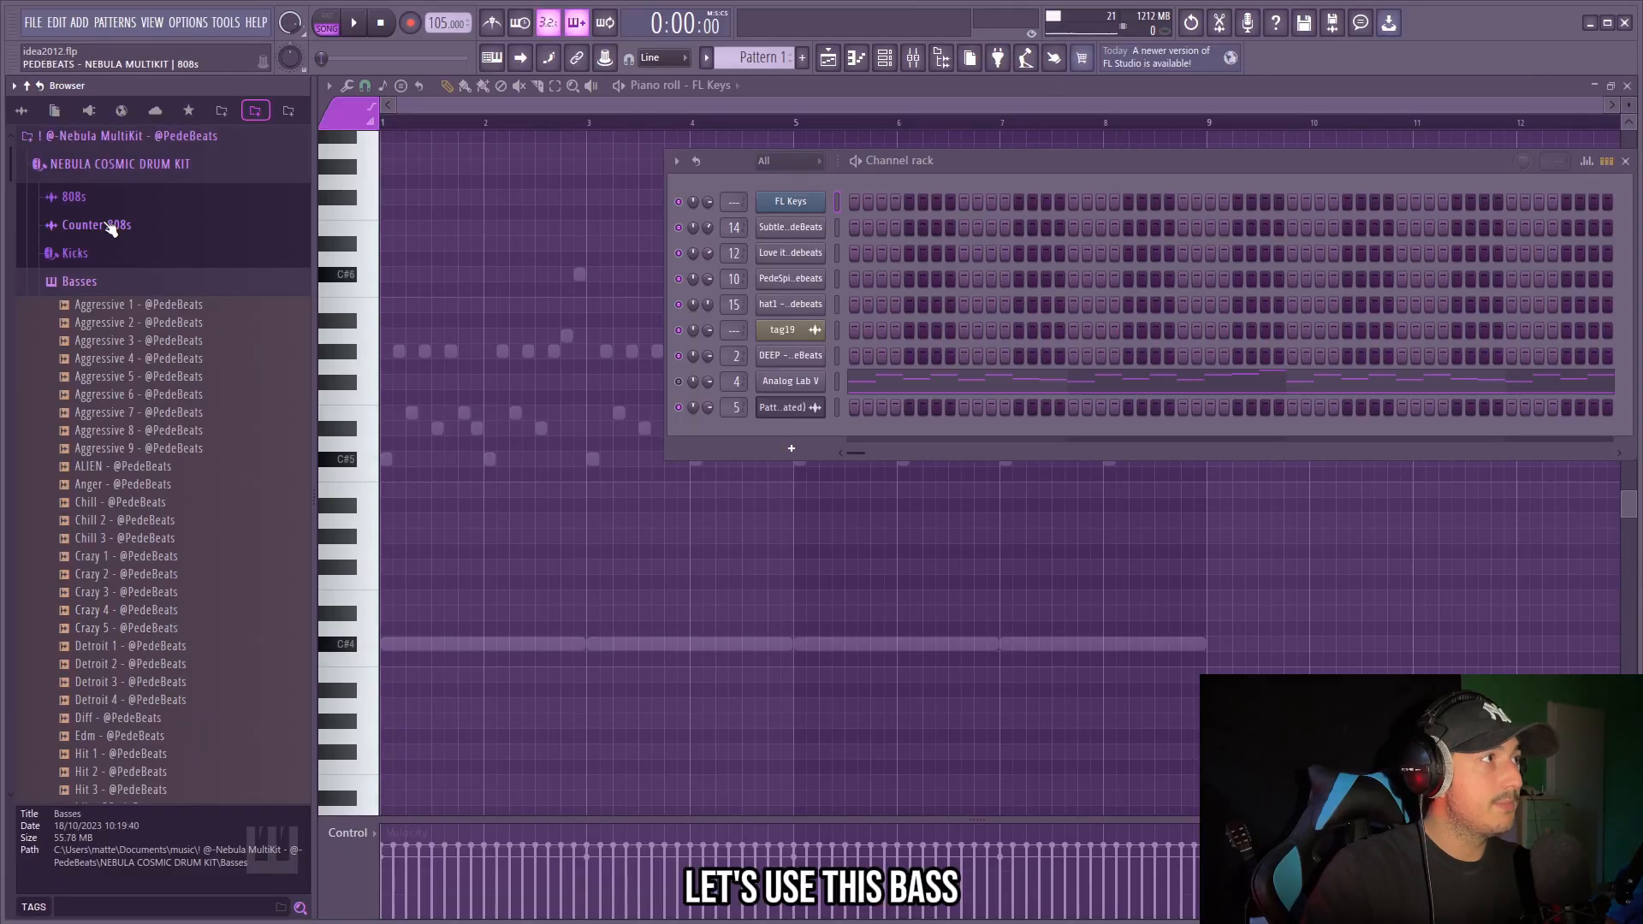
# Load the Detroit 4 sample from the Basses folder as a new channel.
pyautogui.scroll(-3, 167, 743)
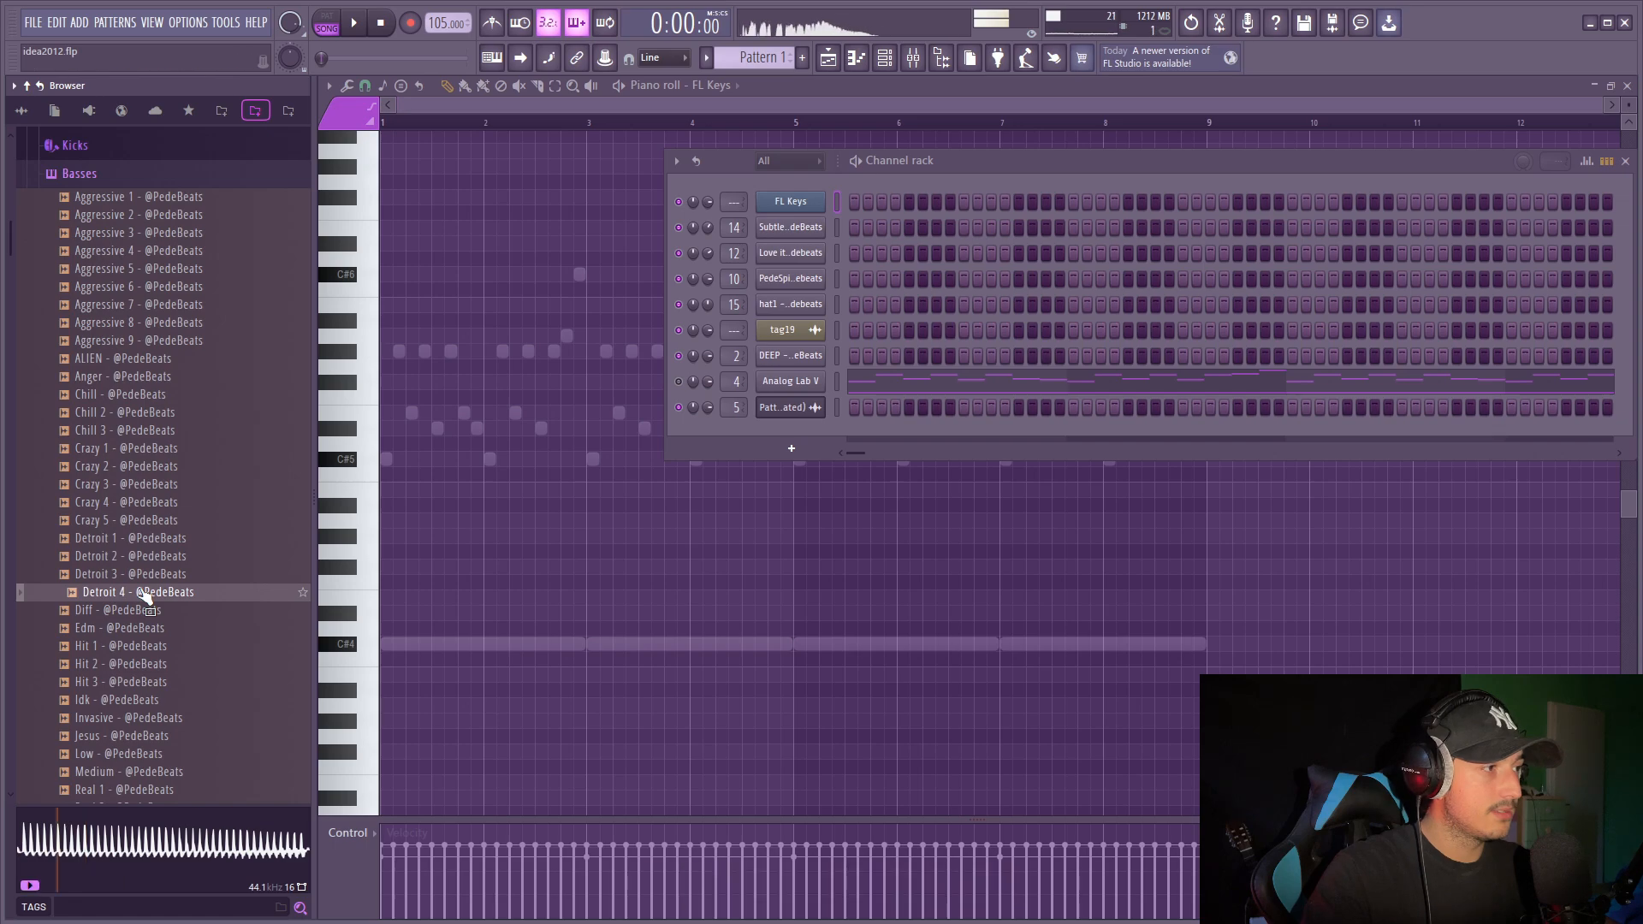
pyautogui.moveTo(146, 596); pyautogui.dragTo(628, 349)
# Continue the bass line through bar 2 with G#4 notes, ending on two A#4 notes.
pyautogui.press('space')
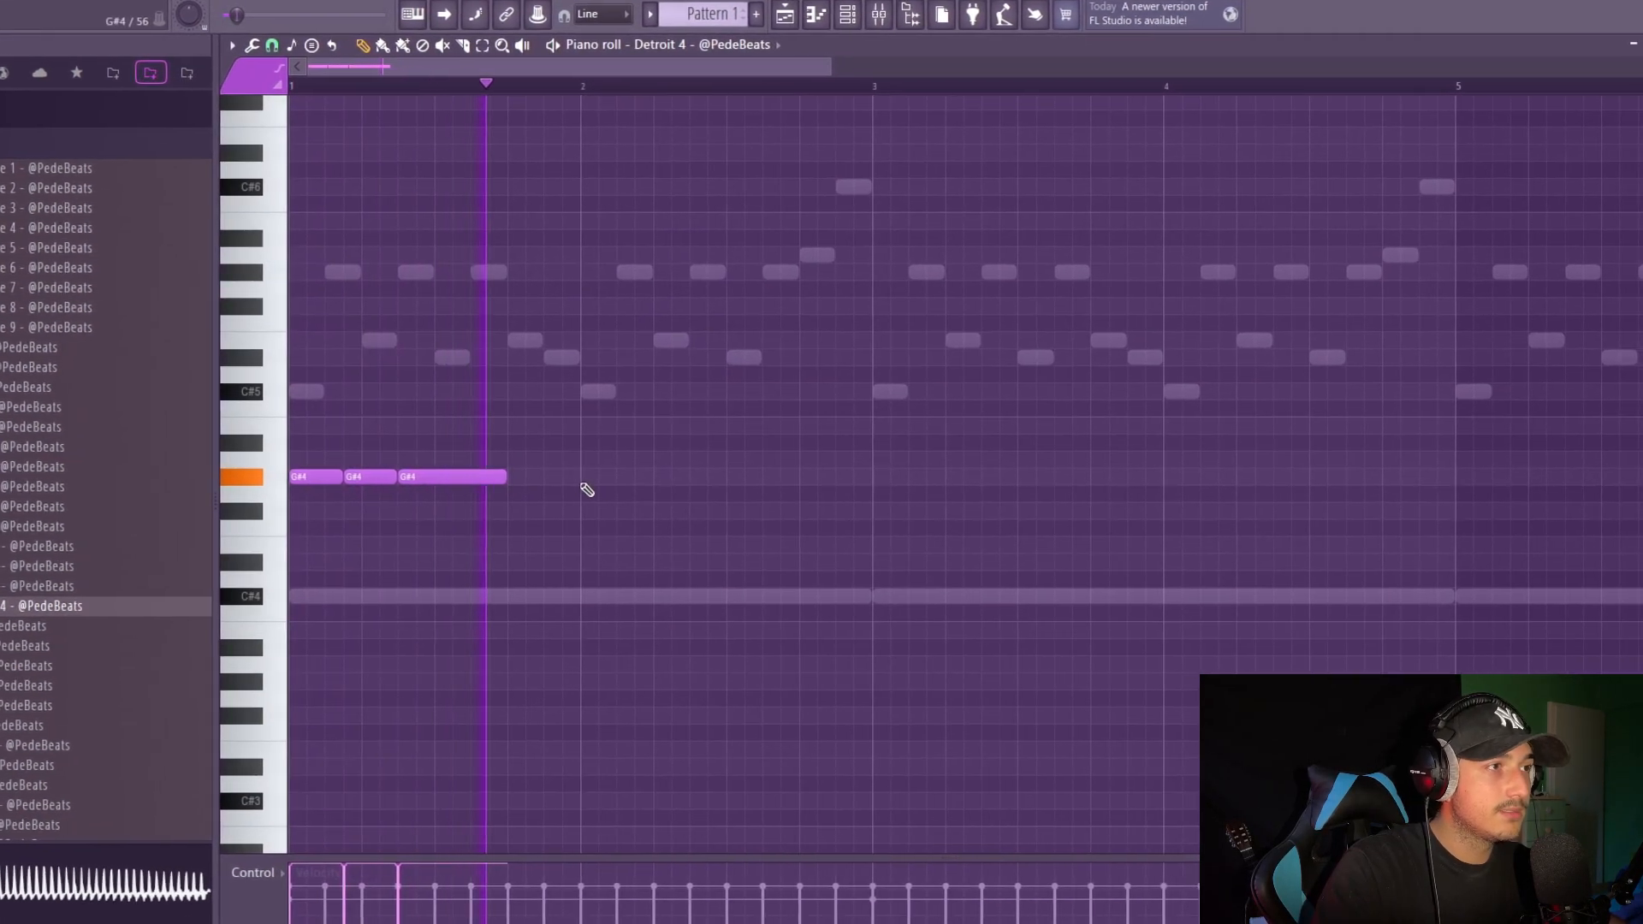
pyautogui.click(585, 477)
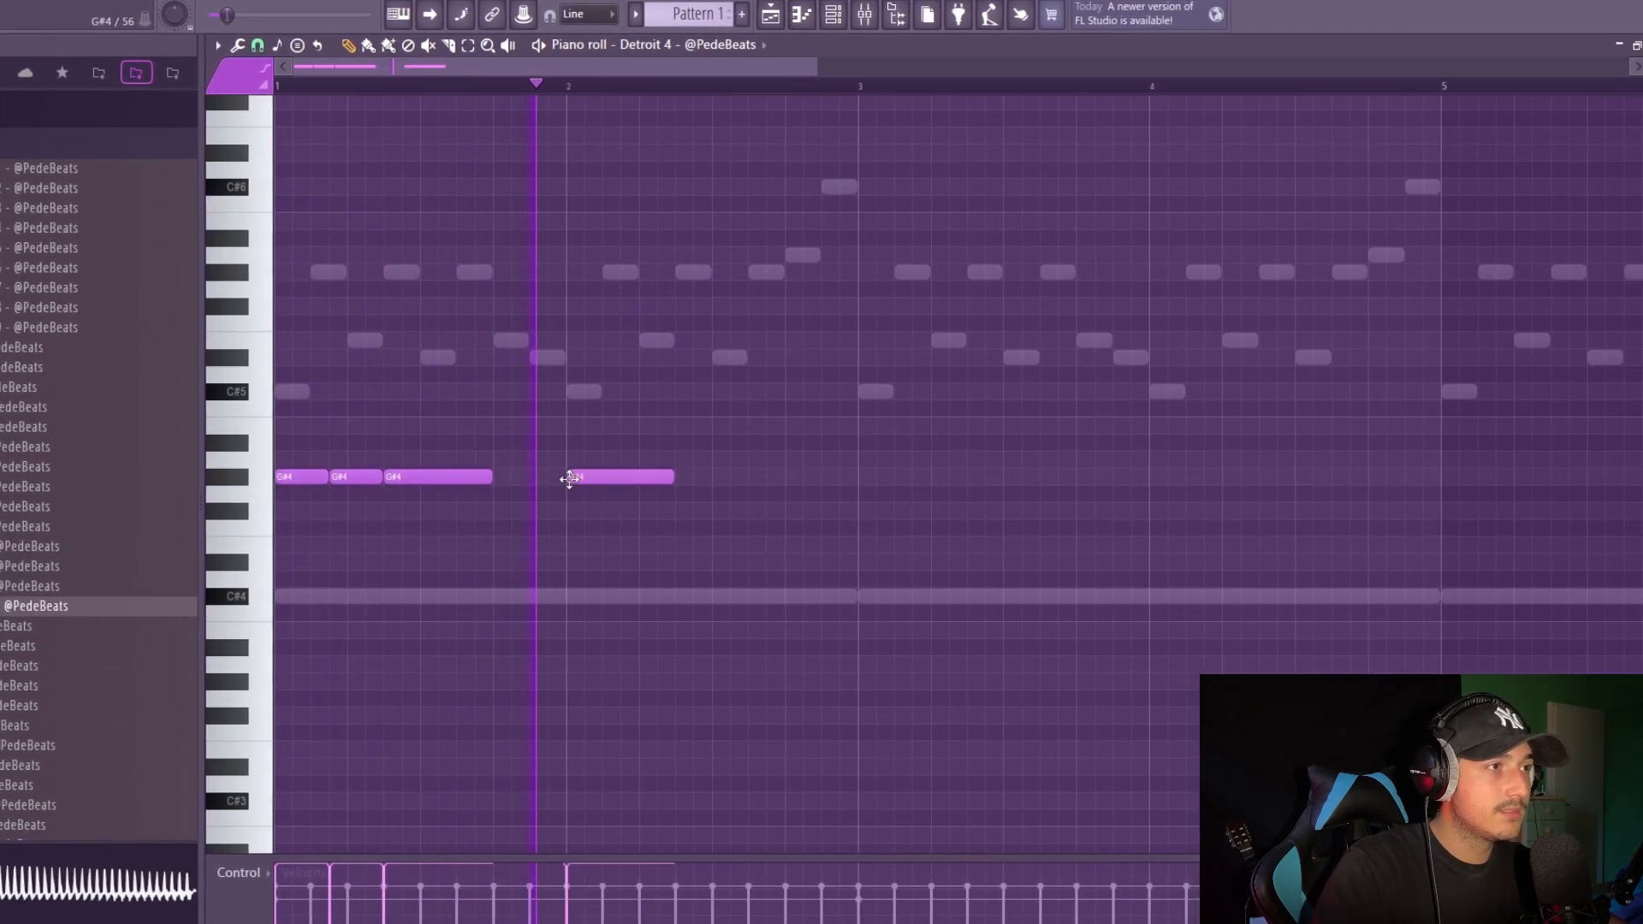
pyautogui.moveTo(690, 477); pyautogui.dragTo(748, 506)
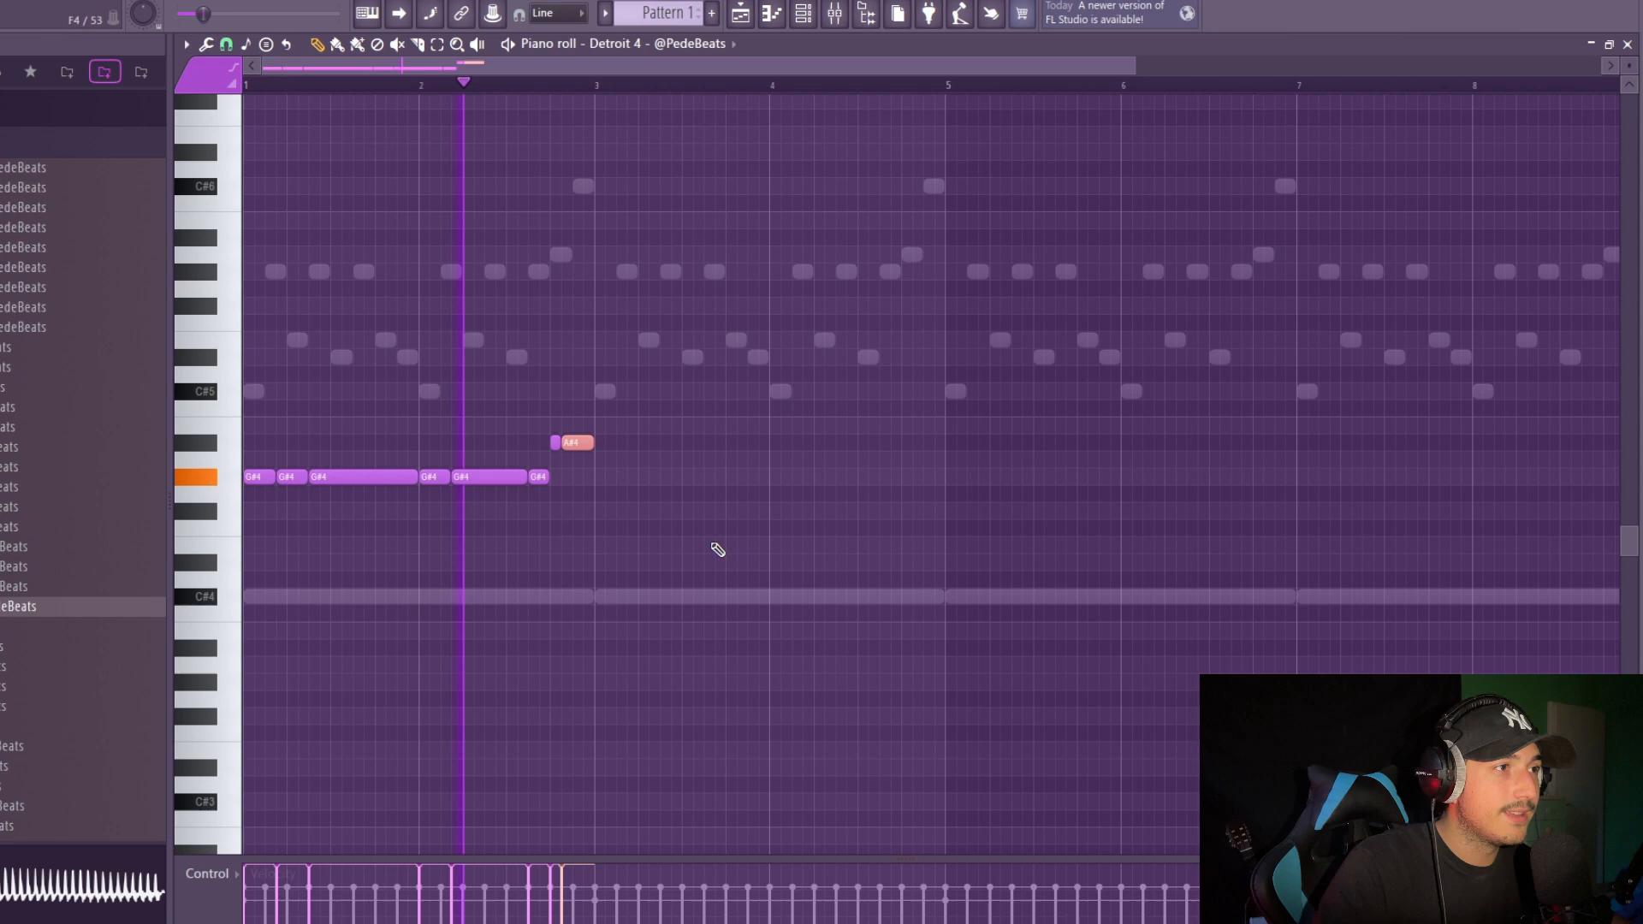
# Duplicate the two-bar bass line into bars 3 and 4.
pyautogui.hotkey('ctrl', 'a')
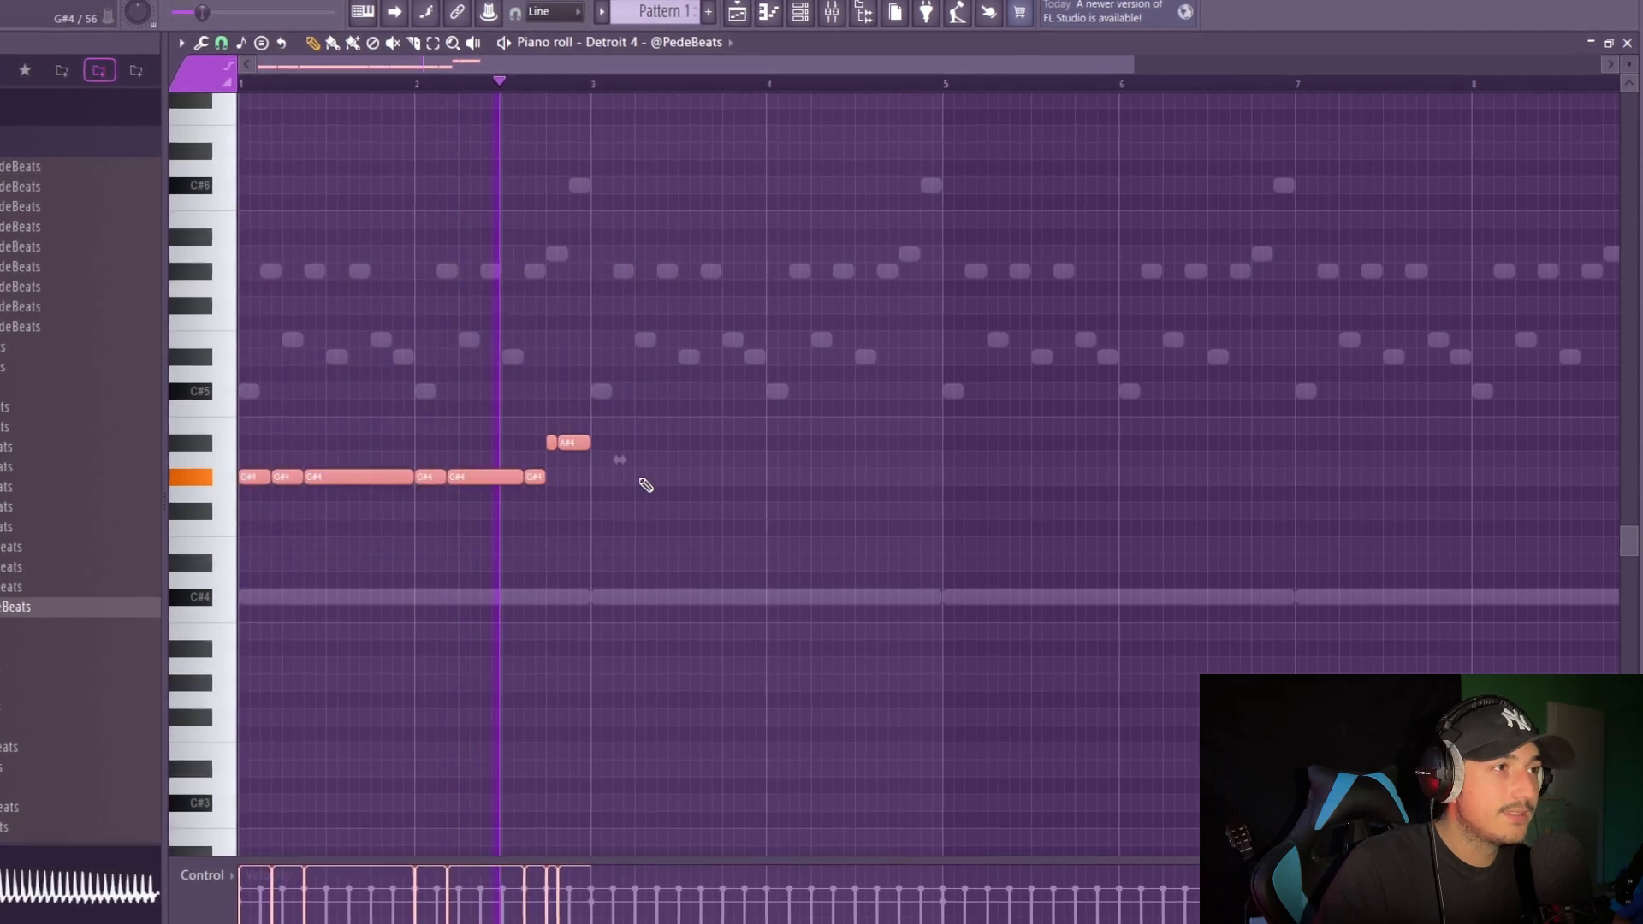
pyautogui.hotkey('ctrl', 'b')
pyautogui.scroll(-2, 777, 517)
pyautogui.keyDown('ctrl'); pyautogui.click(777, 517); pyautogui.keyUp('ctrl')
pyautogui.hotkey('ctrl', 'a')
# Lower the last two bass notes of bar 4 by four semitones to F#4.
pyautogui.scroll(3, 804, 480)
pyautogui.moveTo(875, 403); pyautogui.dragTo(726, 452)
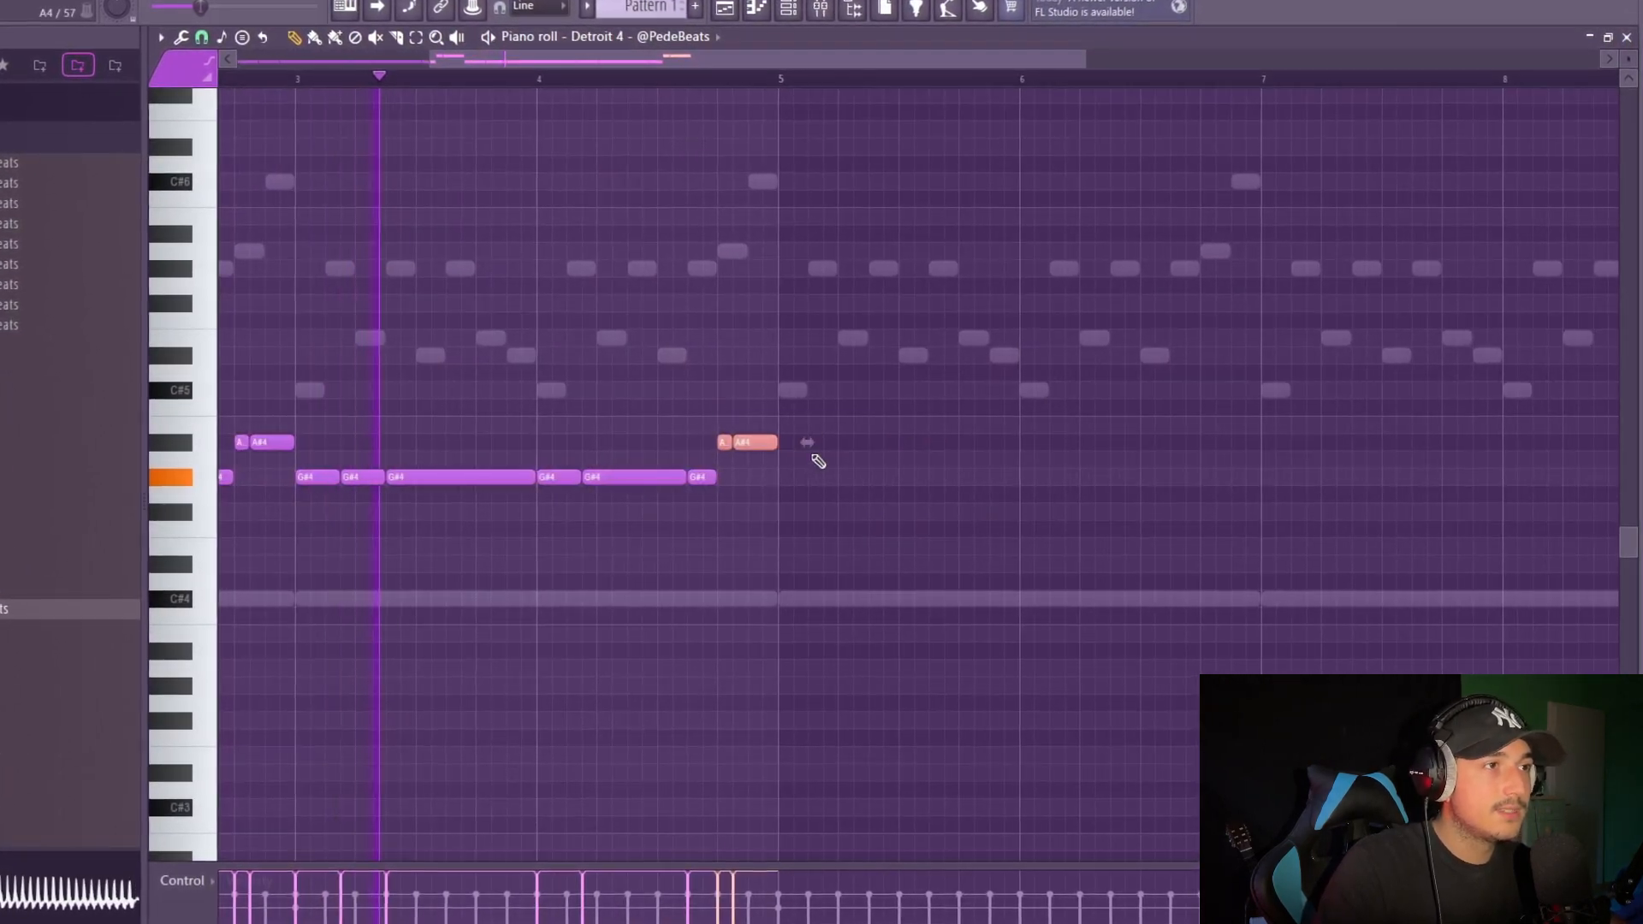
pyautogui.scroll(-1, 821, 471)
pyautogui.press('Down')
pyautogui.press('Down')
pyautogui.press('Down')
pyautogui.press('Down')
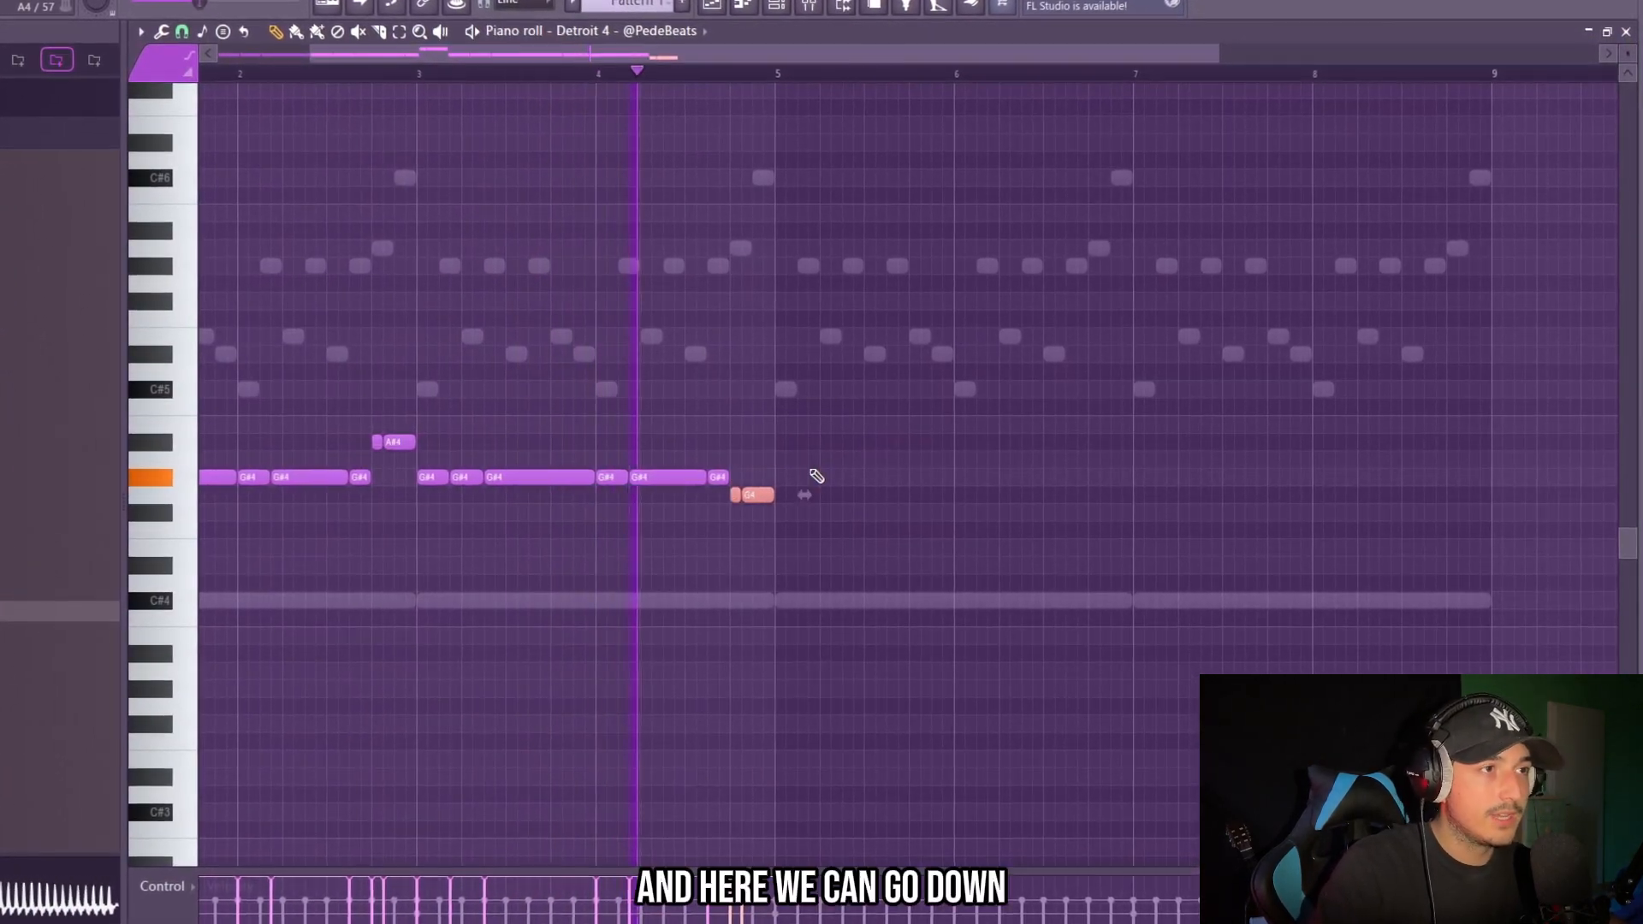
# Duplicate the four-bar bass line into bars 5 to 8 and clear the note selection.
pyautogui.hotkey('ctrl', 'a')
pyautogui.hotkey('ctrl', 'b')
pyautogui.scroll(-2, 899, 610)
pyautogui.hotkey('ctrl', 'a')
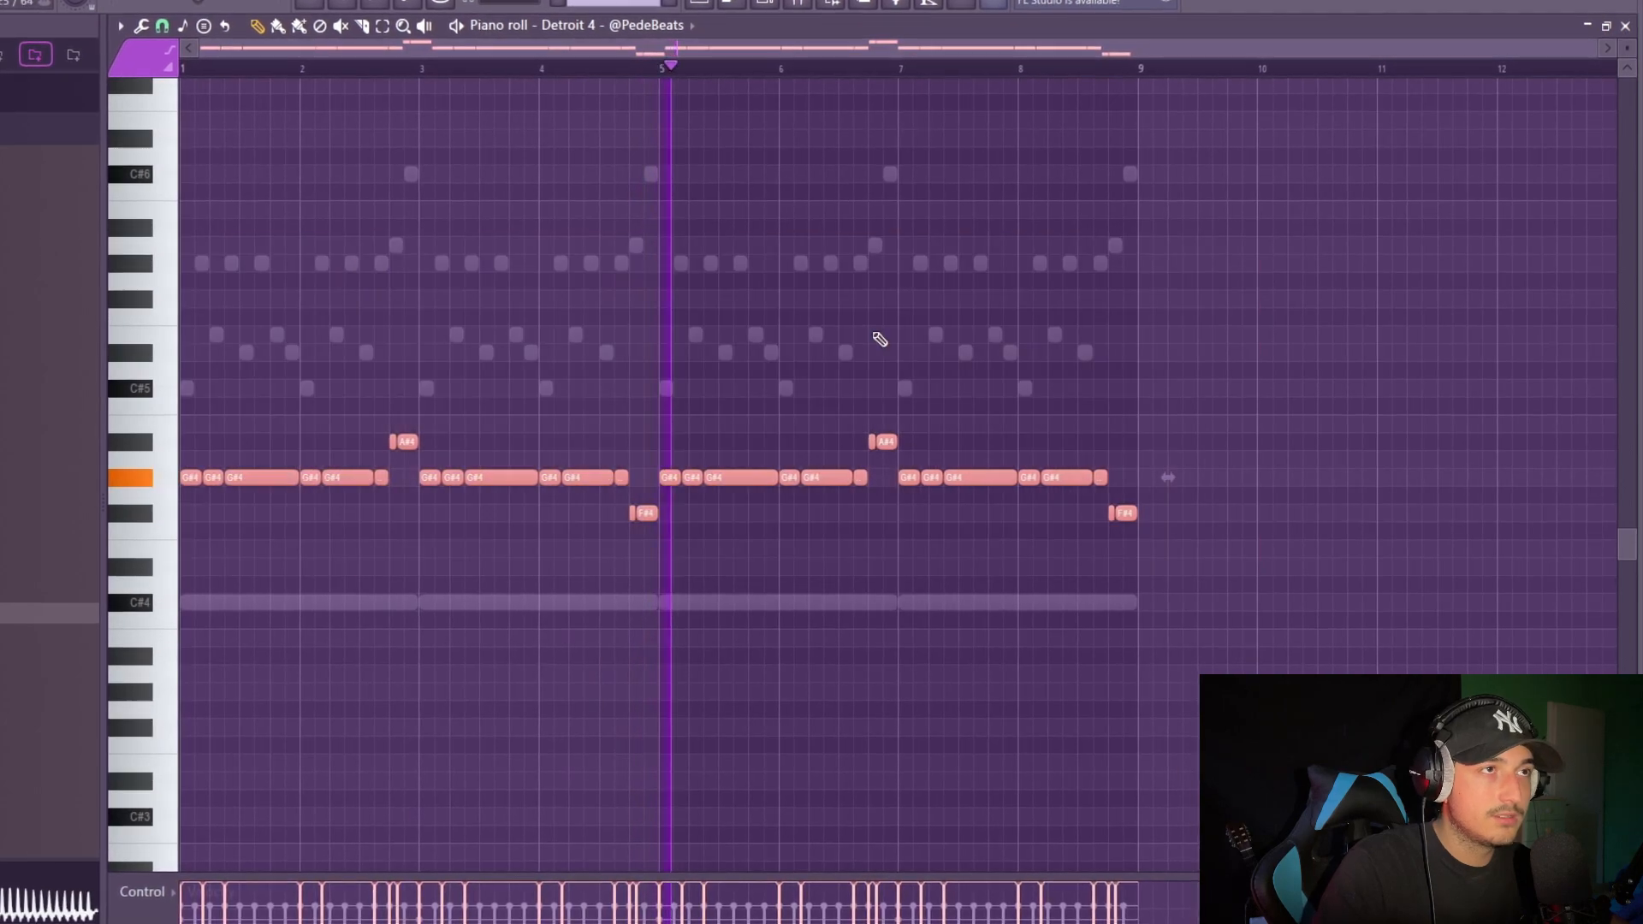
pyautogui.hotkey('ctrl', 'd')
pyautogui.click(769, 4)
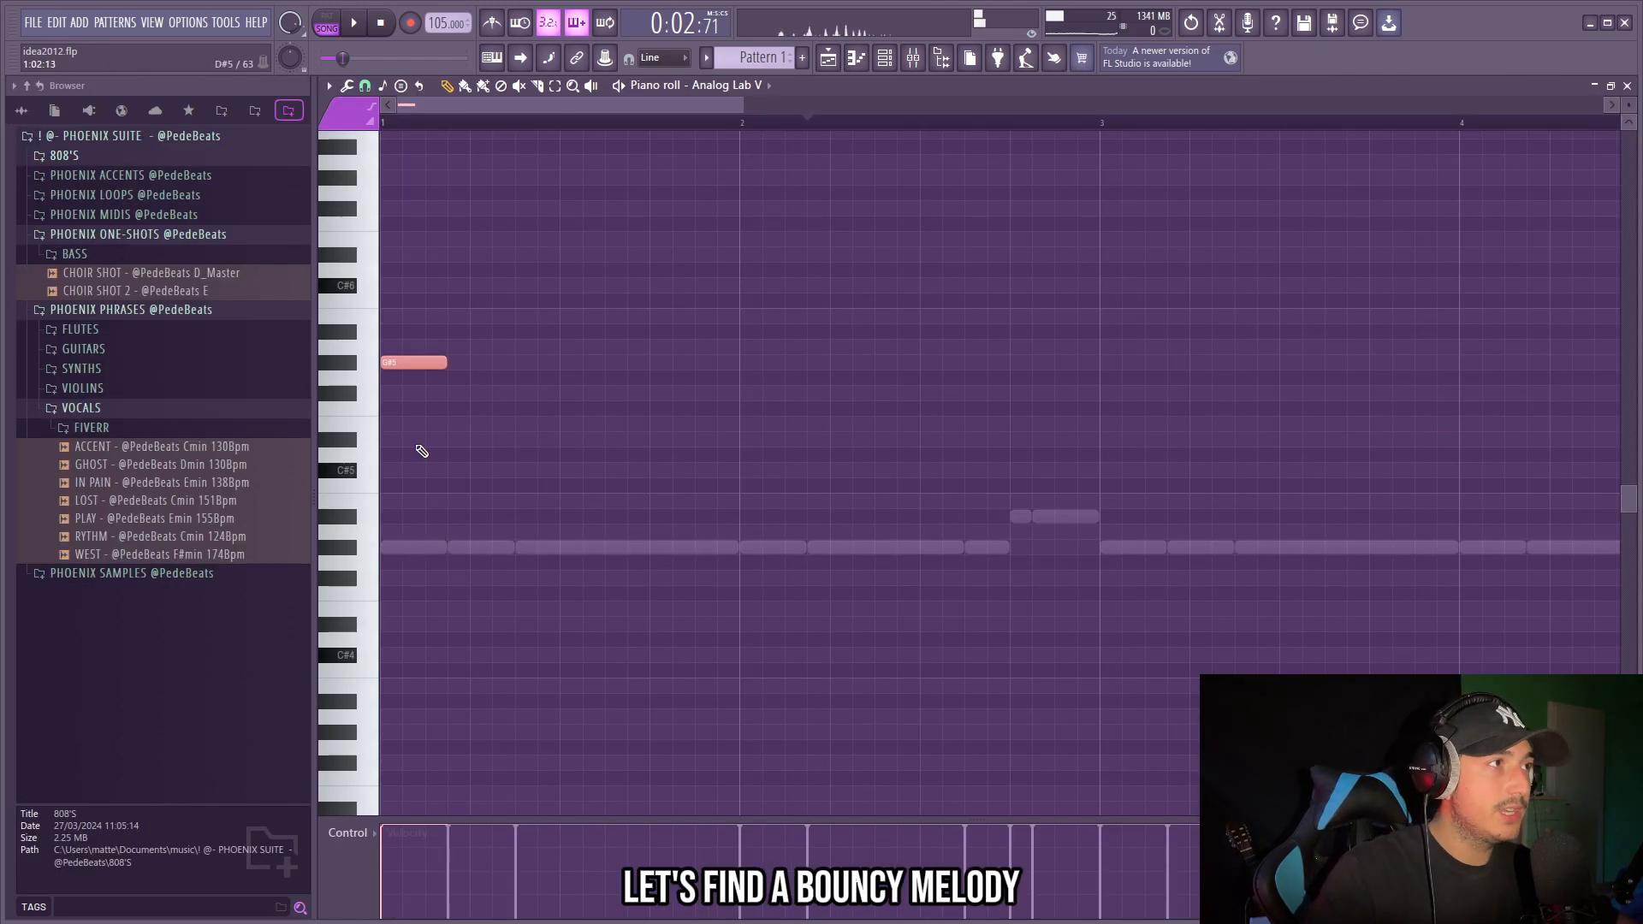
# Rewrite the last three notes of the second Analog Lab V melody's bar 2 as E6, D#6 and C#6.
pyautogui.scroll(2, 514, 471)
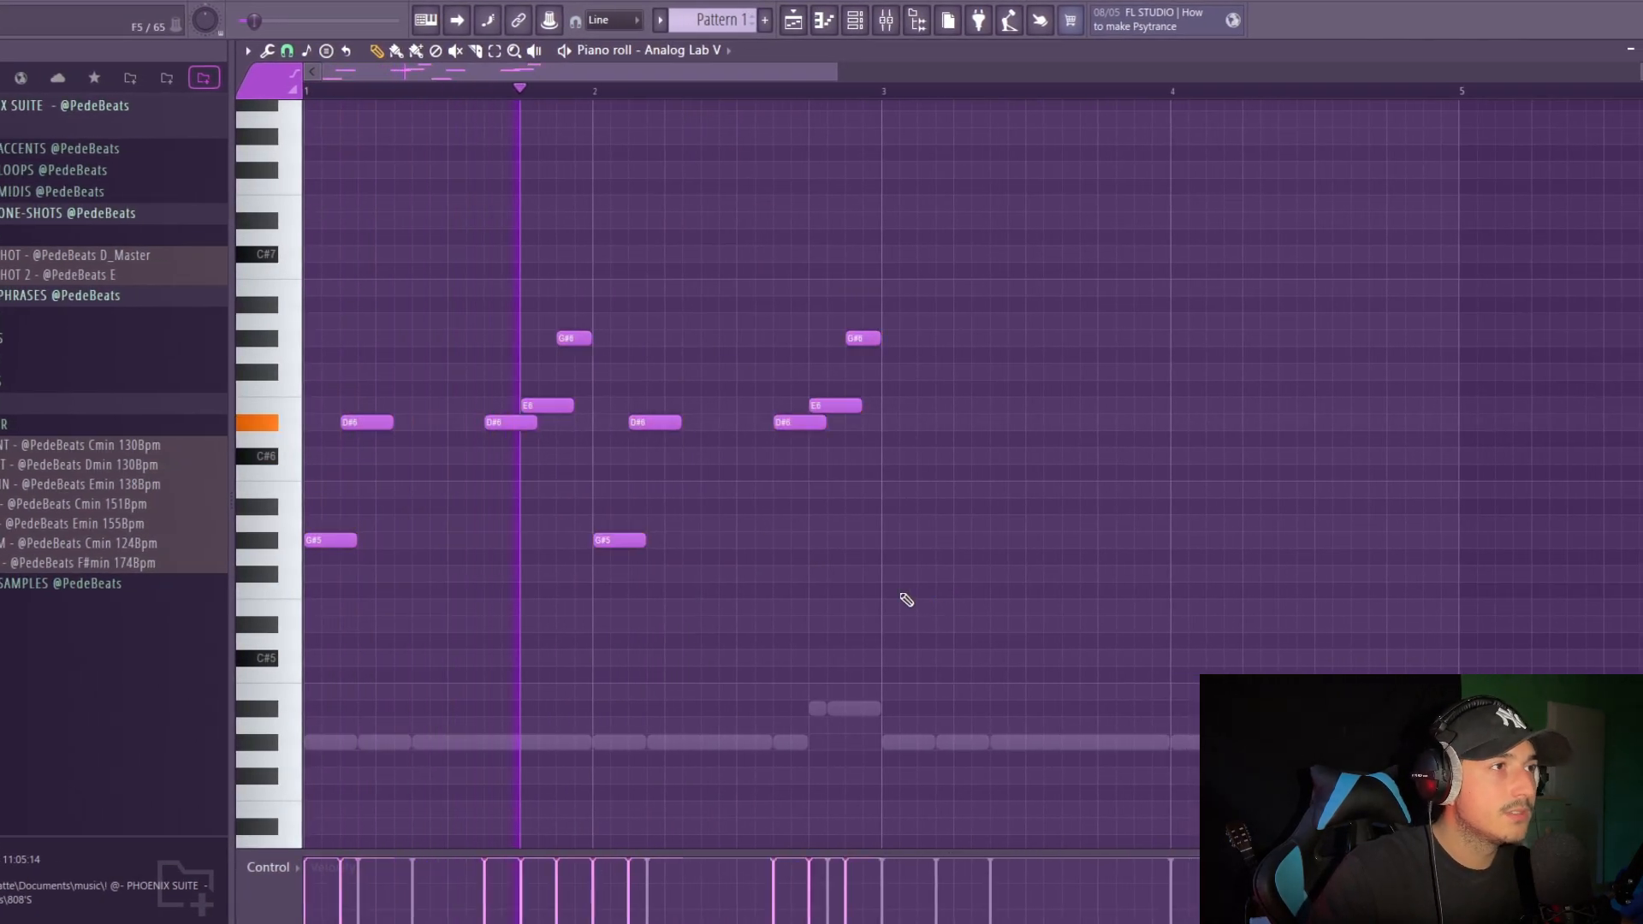
pyautogui.scroll(2, 906, 600)
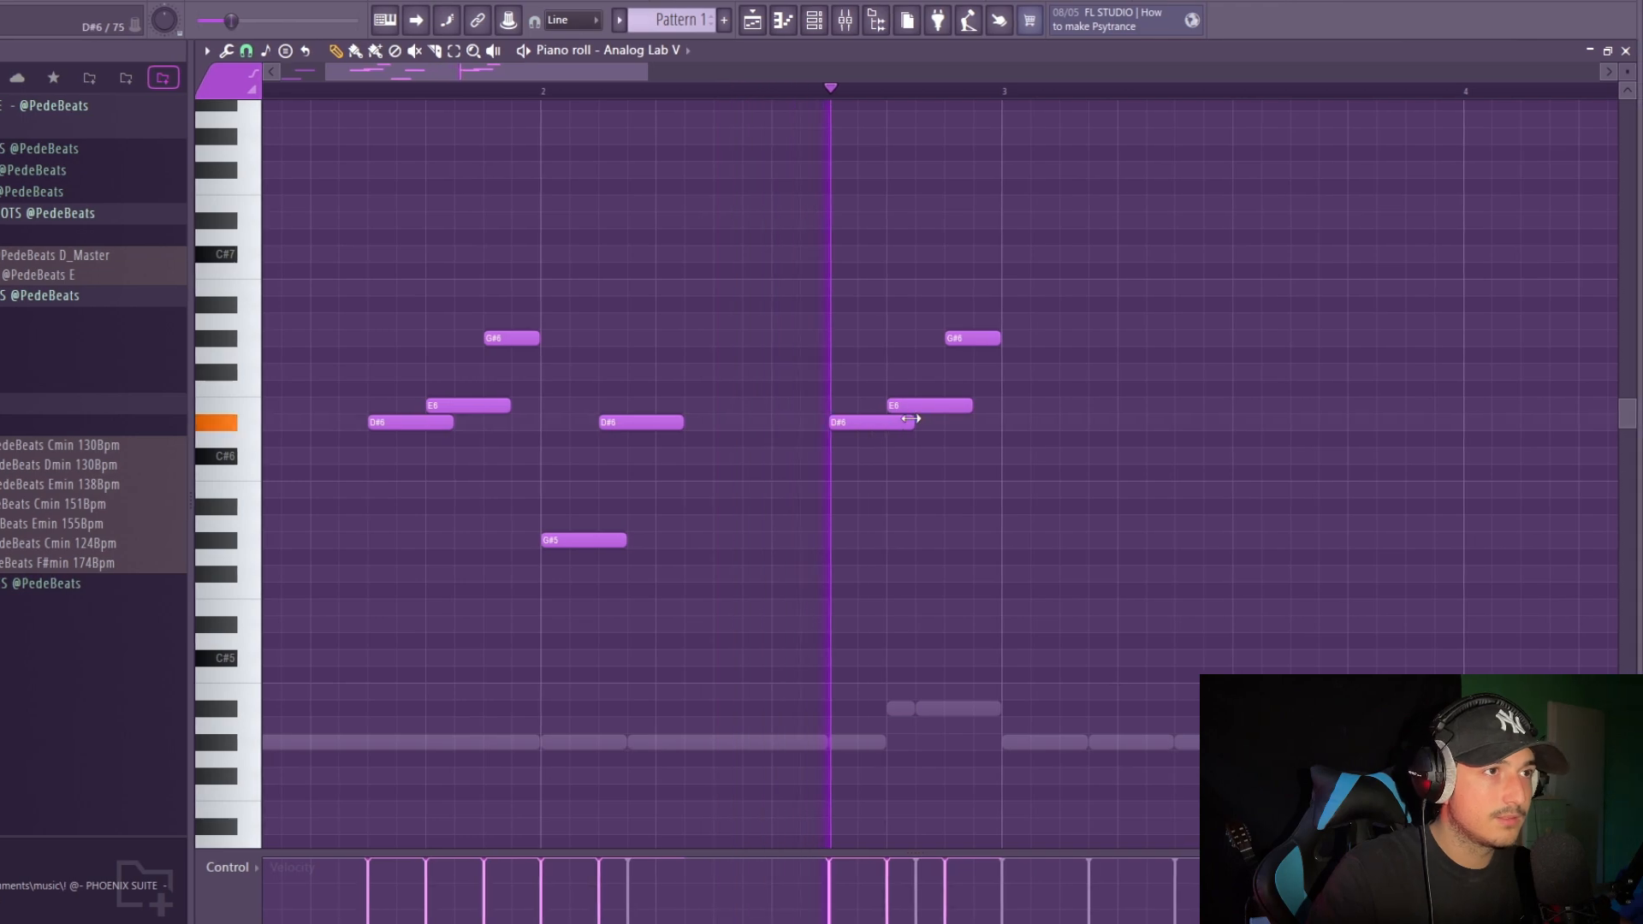
pyautogui.scroll(-2, 1039, 530)
# Duplicate the new two-bar Analog Lab V melody until it spans eight bars.
pyautogui.moveTo(1078, 580); pyautogui.dragTo(279, 279)
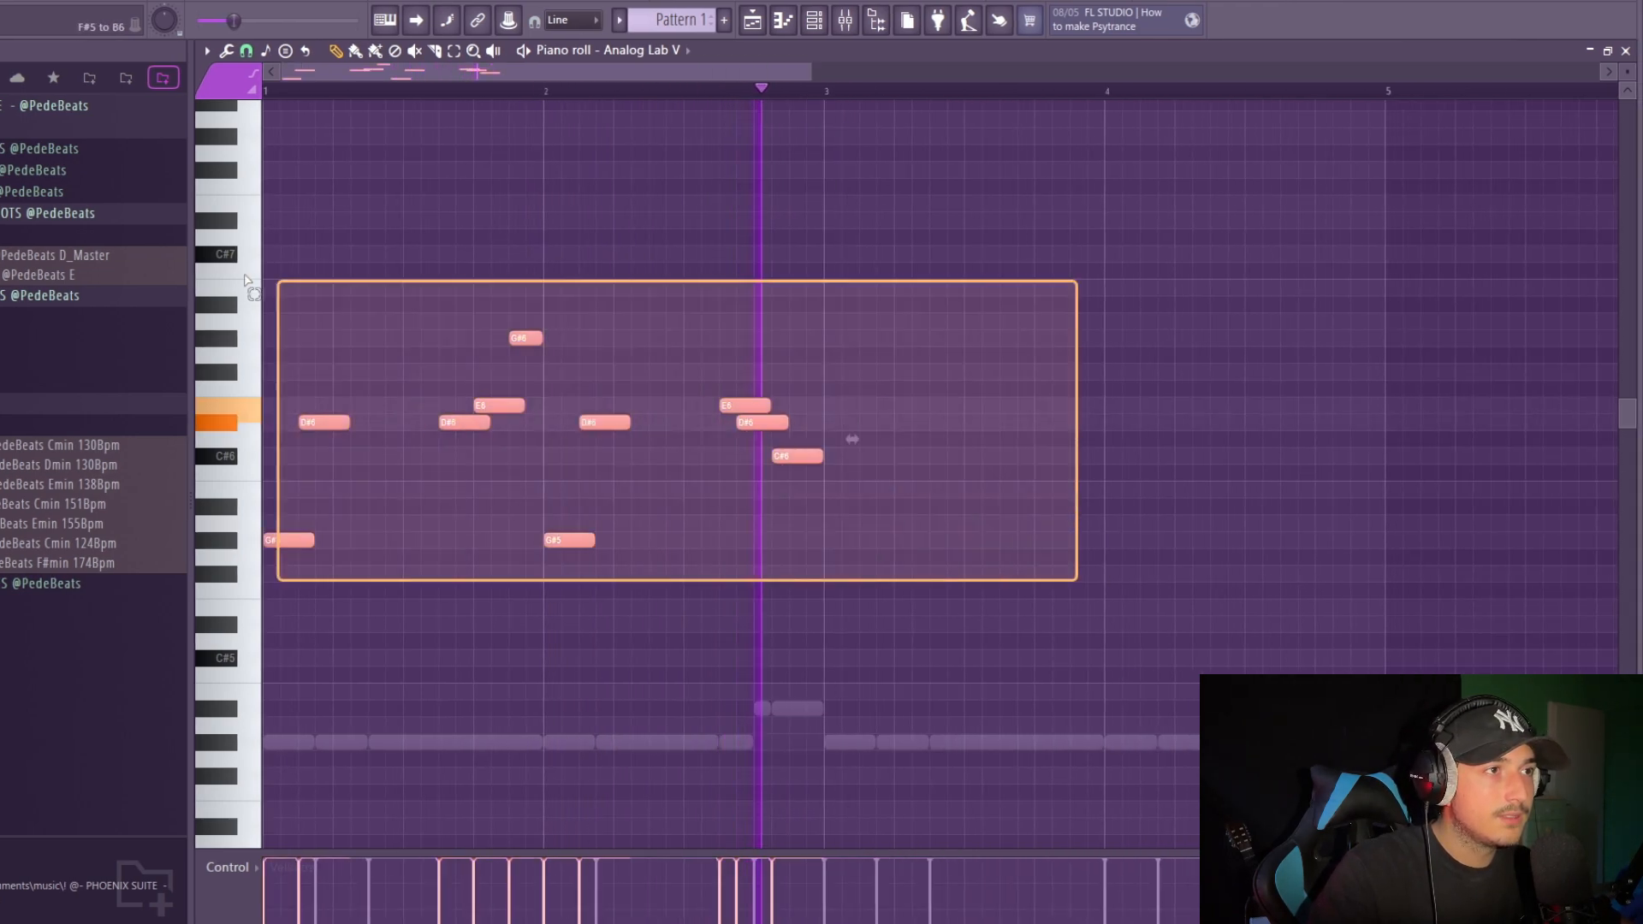
pyautogui.hotkey('ctrl', 'b')
pyautogui.scroll(-3, 1010, 513)
pyautogui.moveTo(1302, 599); pyautogui.dragTo(994, 498)
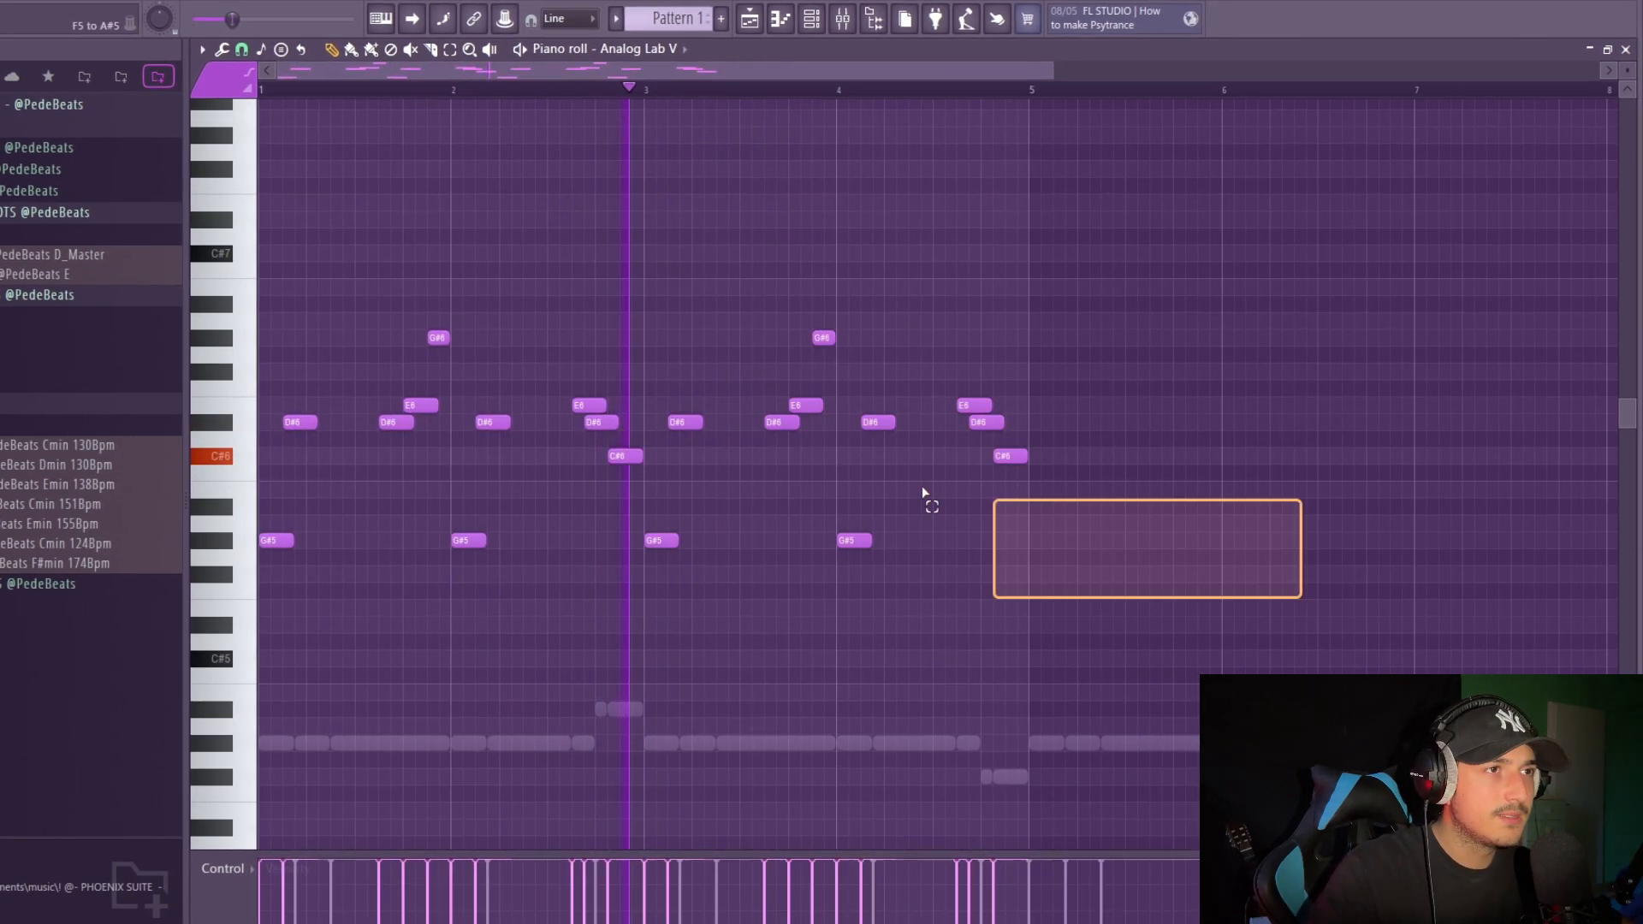
pyautogui.hotkey('ctrl', 'a')
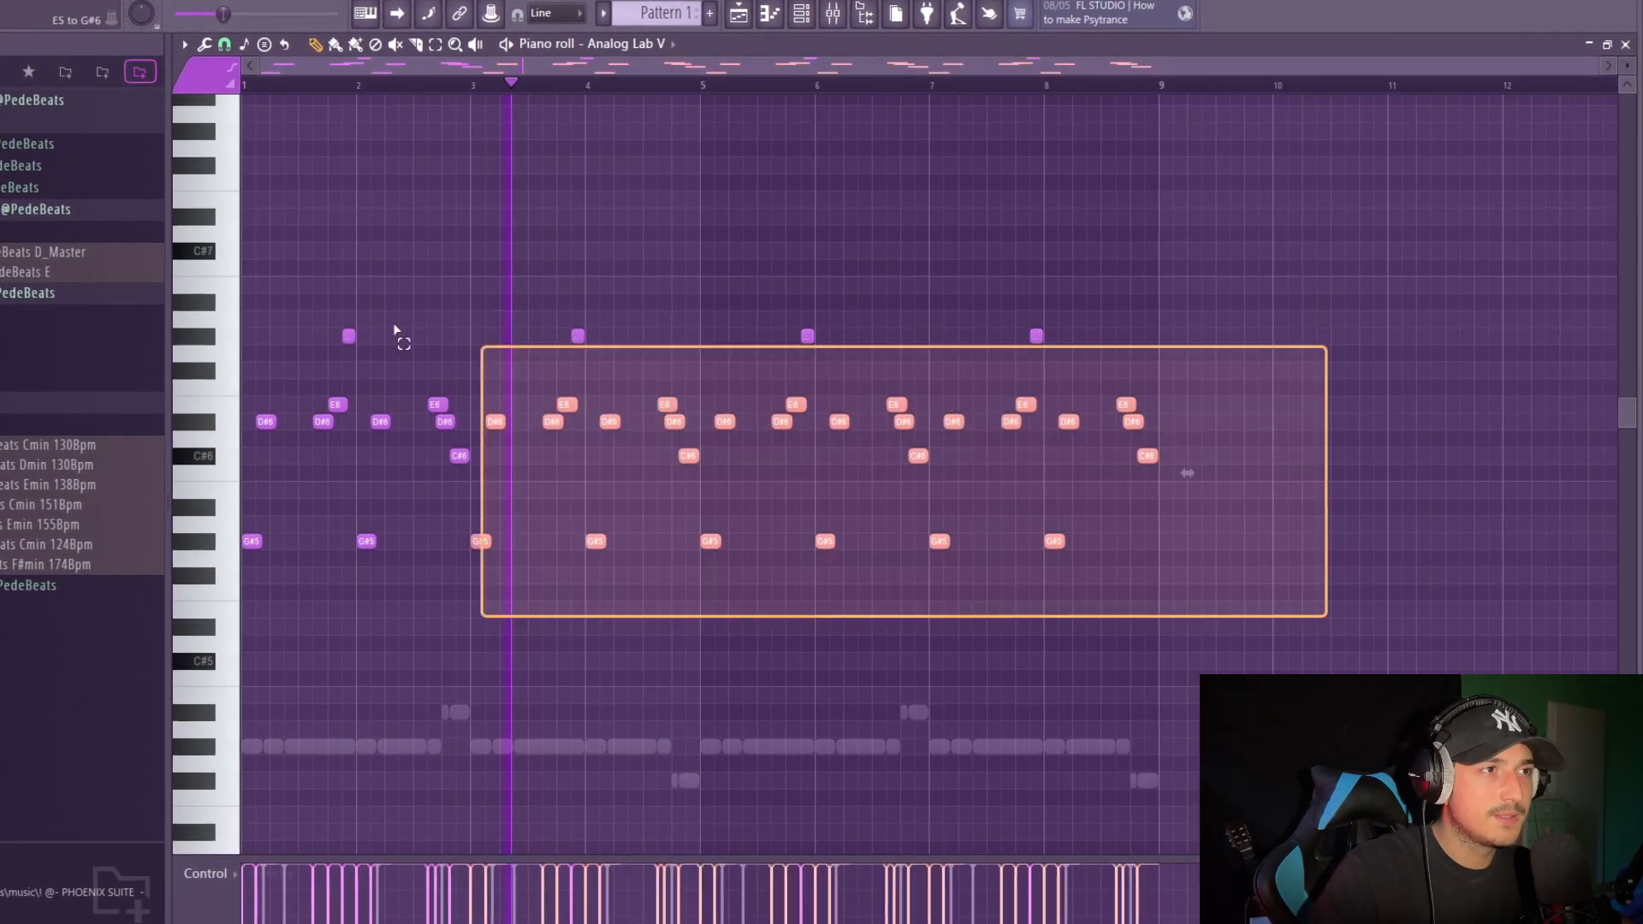
pyautogui.scroll(4, 402, 372)
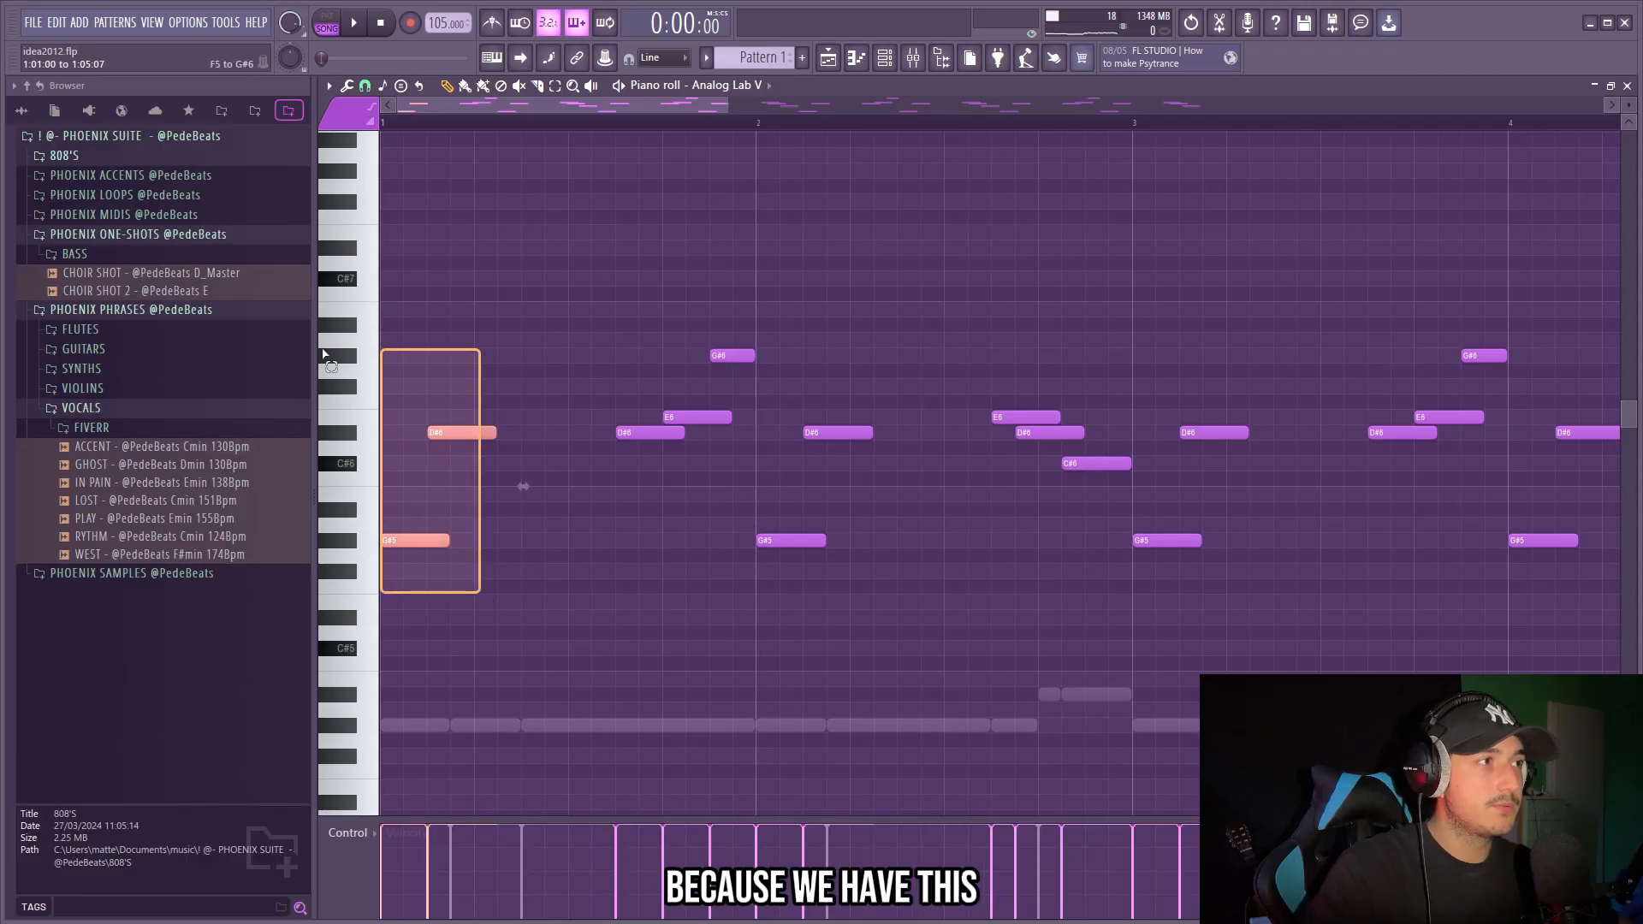
# Examine the note groups and rhythm in the first bars of the Analog Lab V melody and open its instrument.
pyautogui.hotkey('ctrl', 'd')
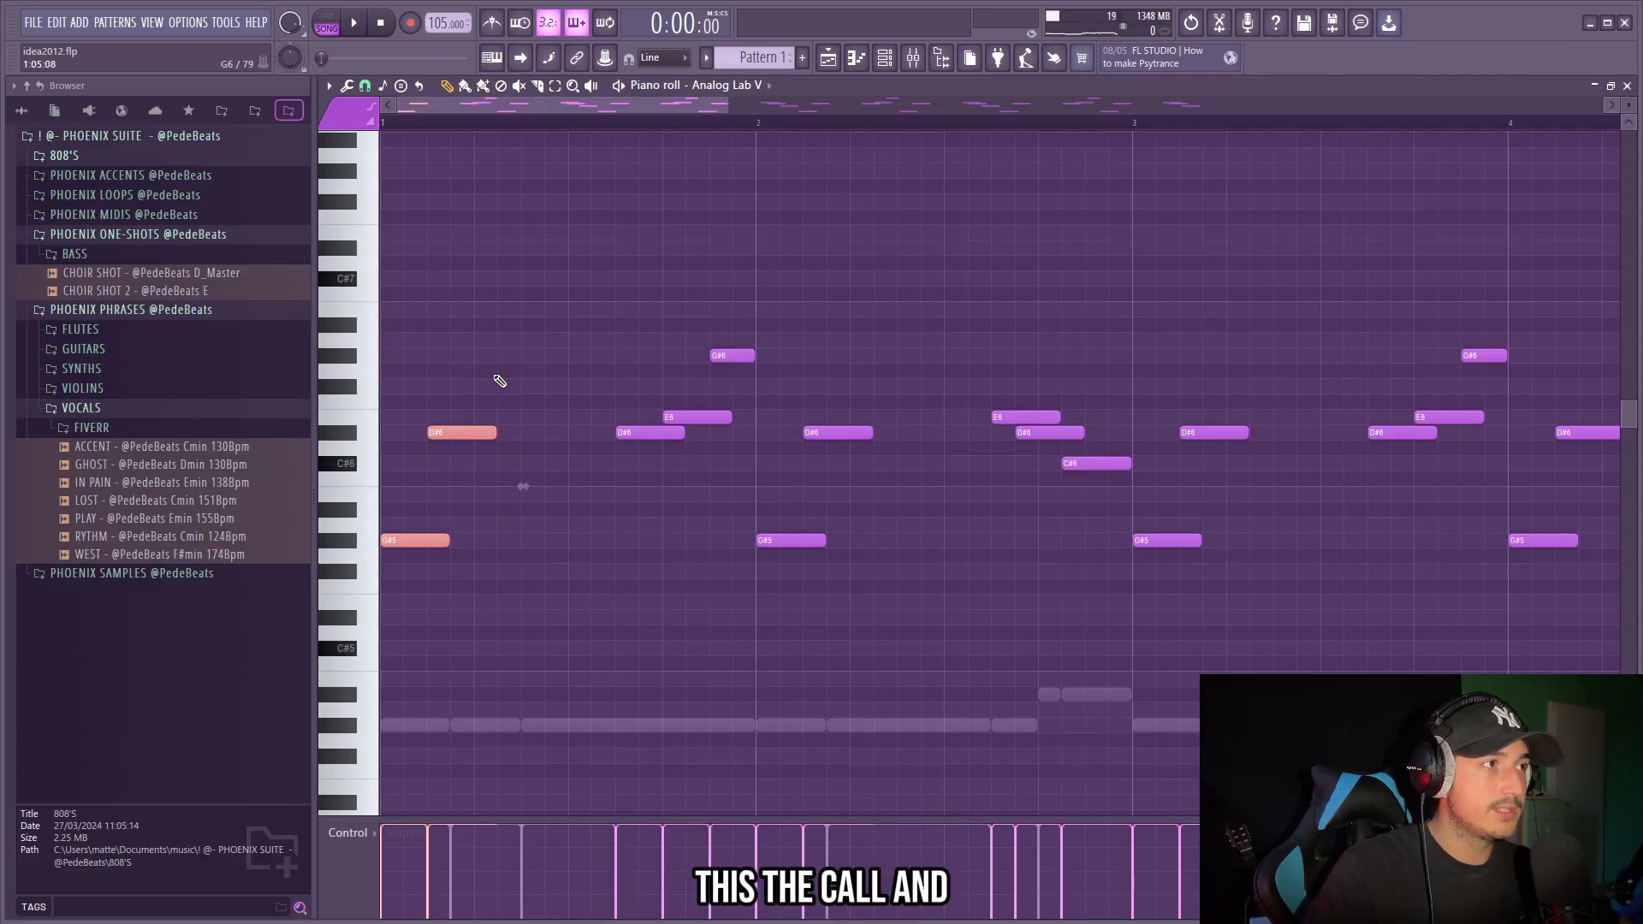
pyautogui.keyDown('ctrl'); pyautogui.moveTo(766, 467); pyautogui.dragTo(642, 268); pyautogui.keyUp('ctrl')
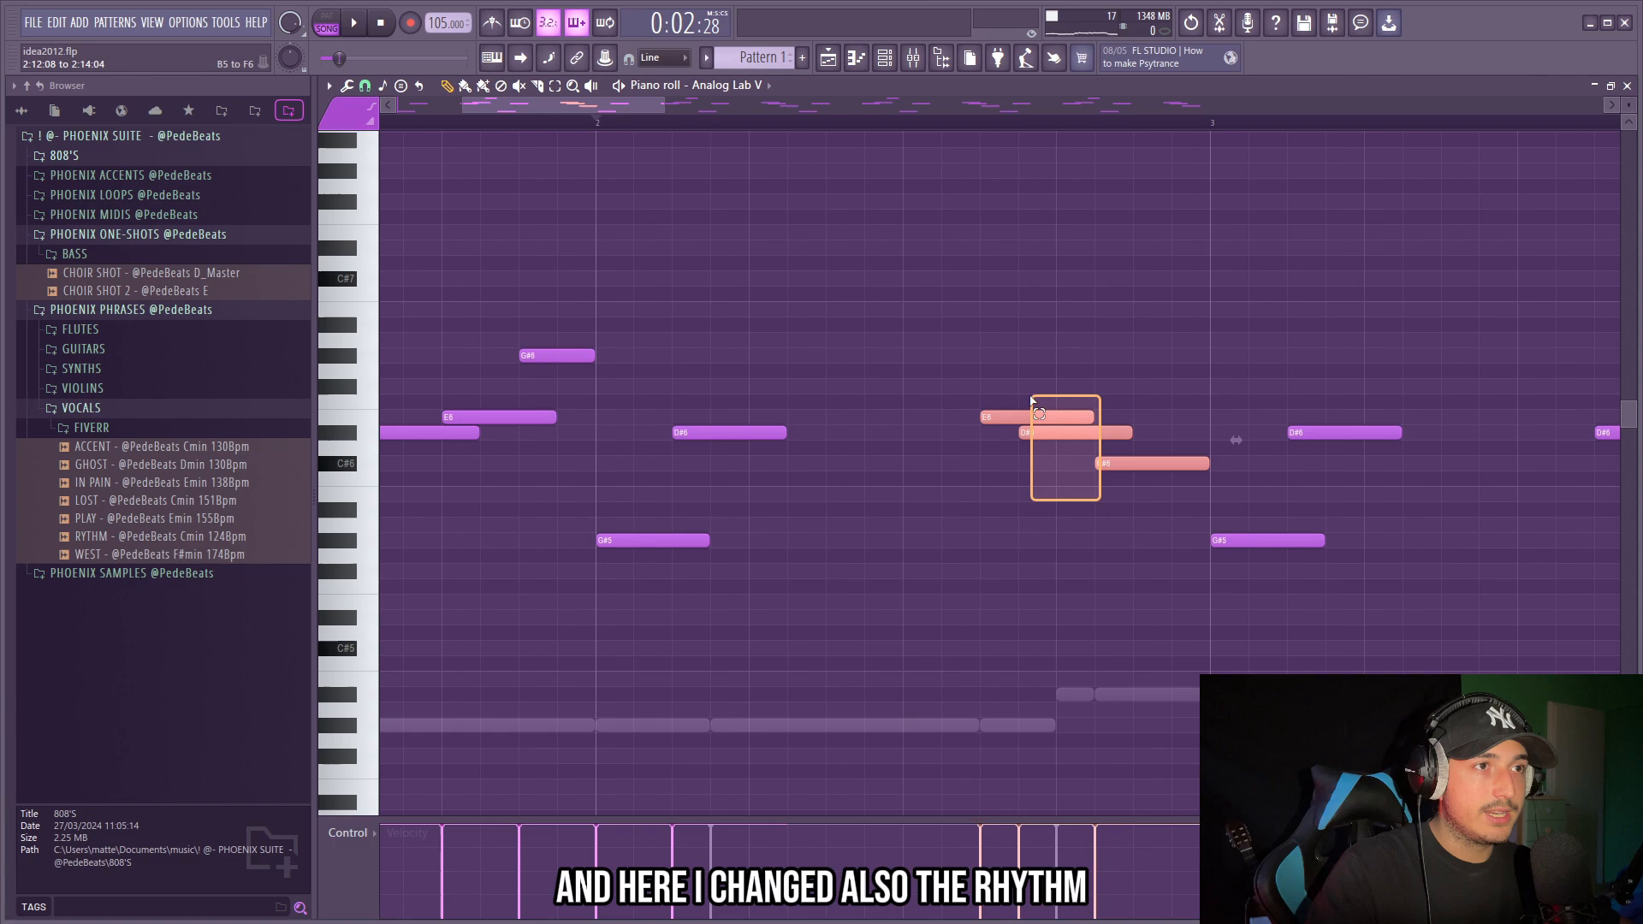
pyautogui.keyDown('ctrl'); pyautogui.click(1095, 507); pyautogui.keyUp('ctrl')
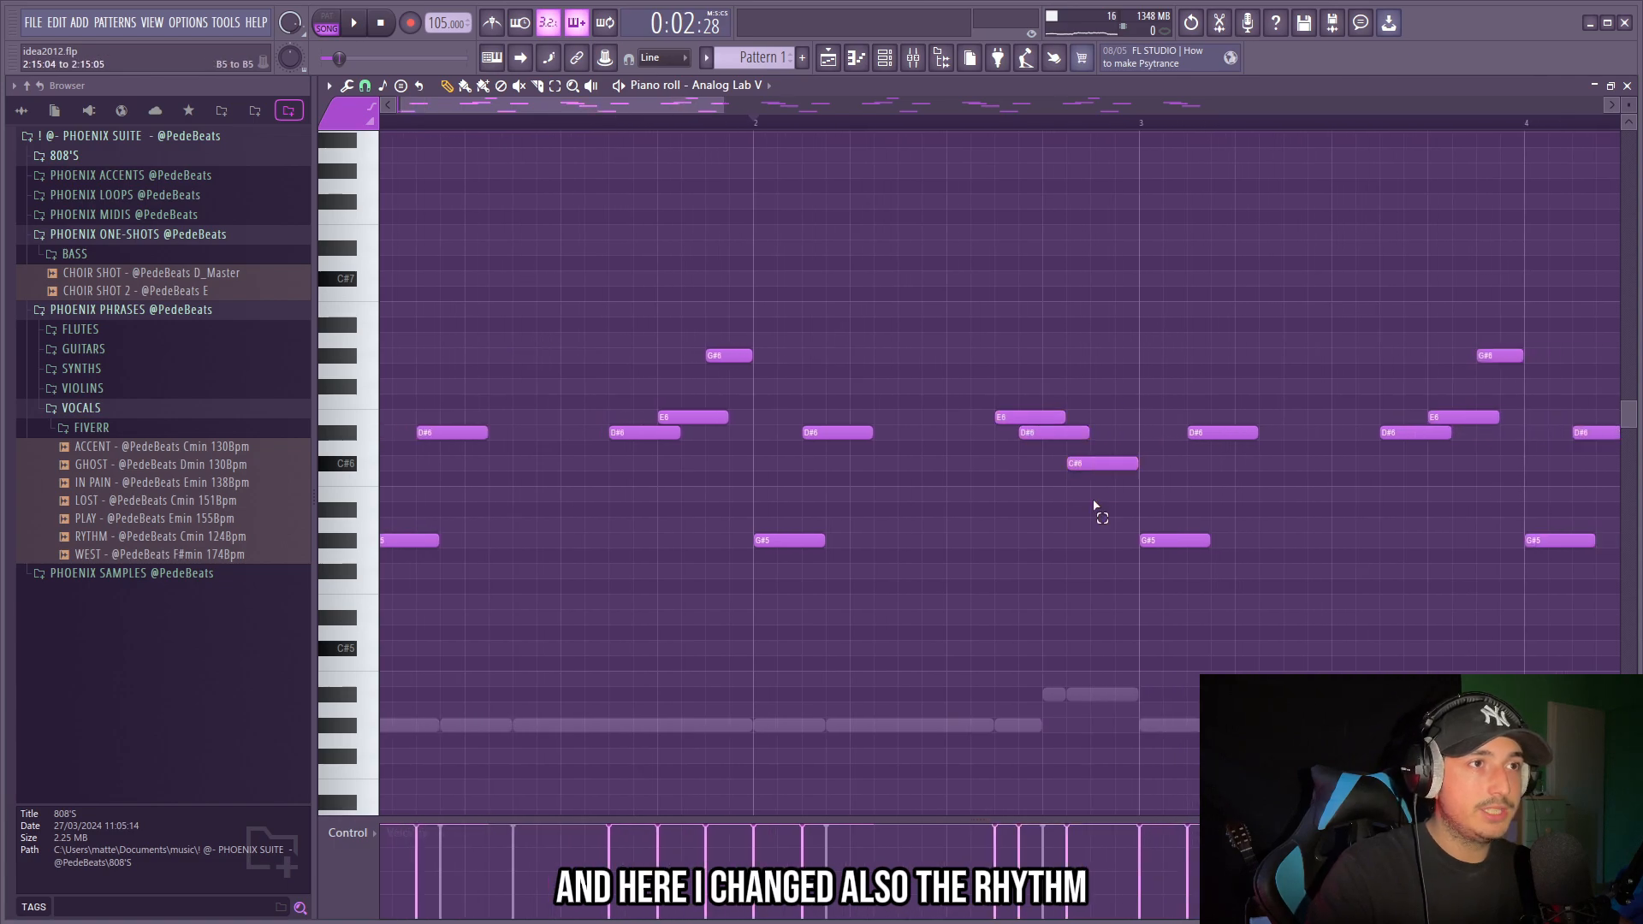
pyautogui.keyDown('ctrl'); pyautogui.moveTo(736, 469); pyautogui.dragTo(638, 337); pyautogui.keyUp('ctrl')
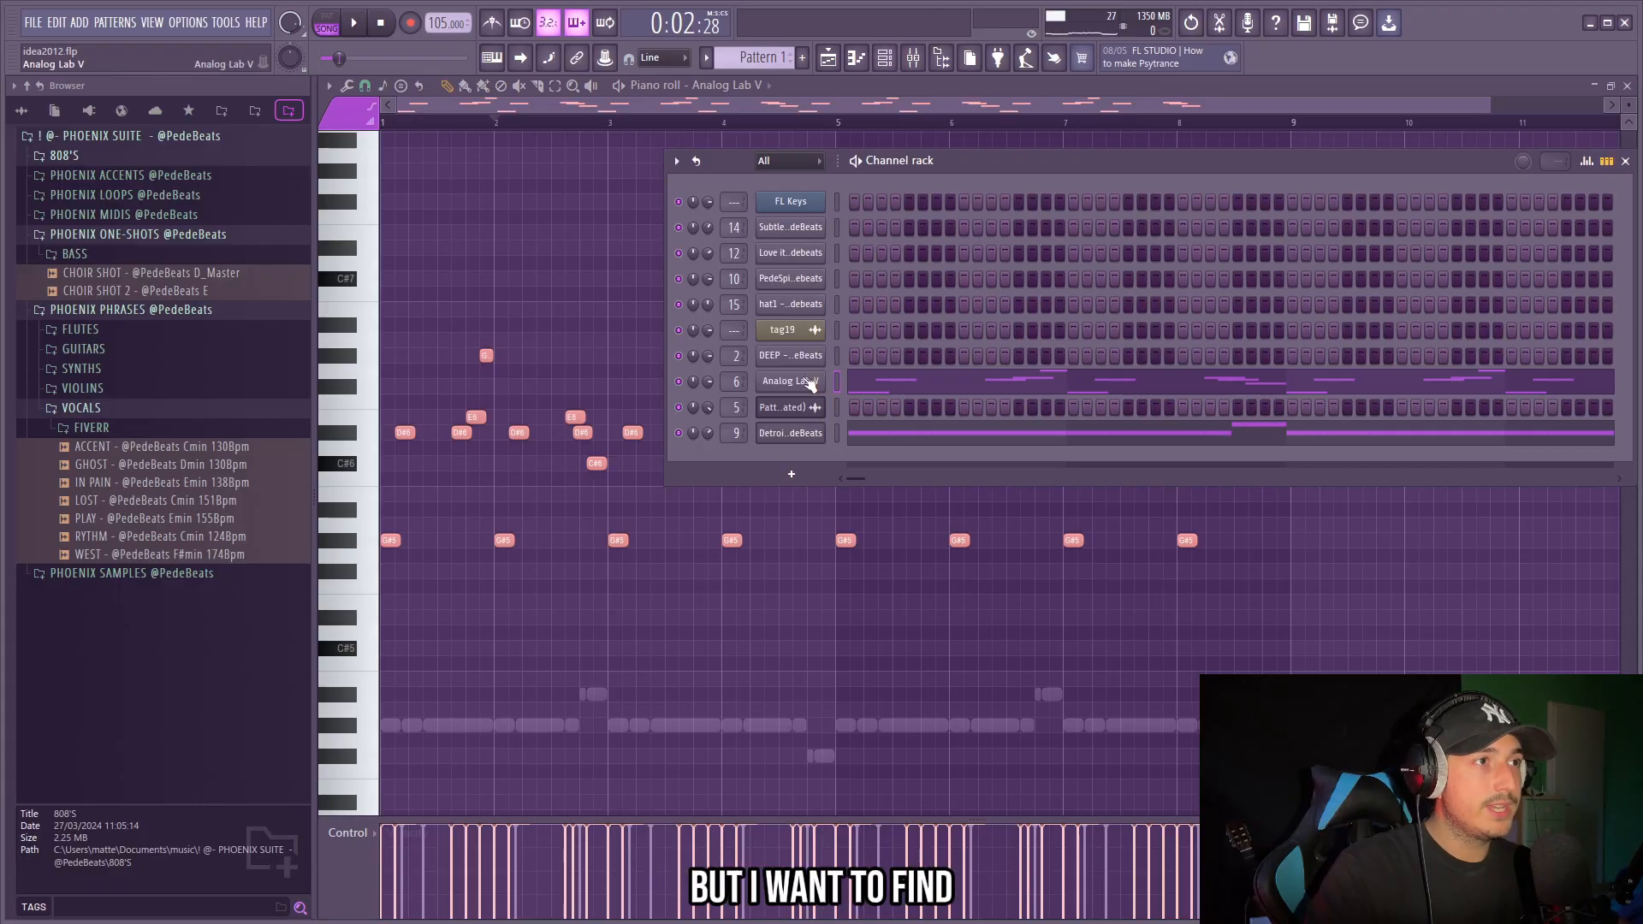
pyautogui.click(810, 383)
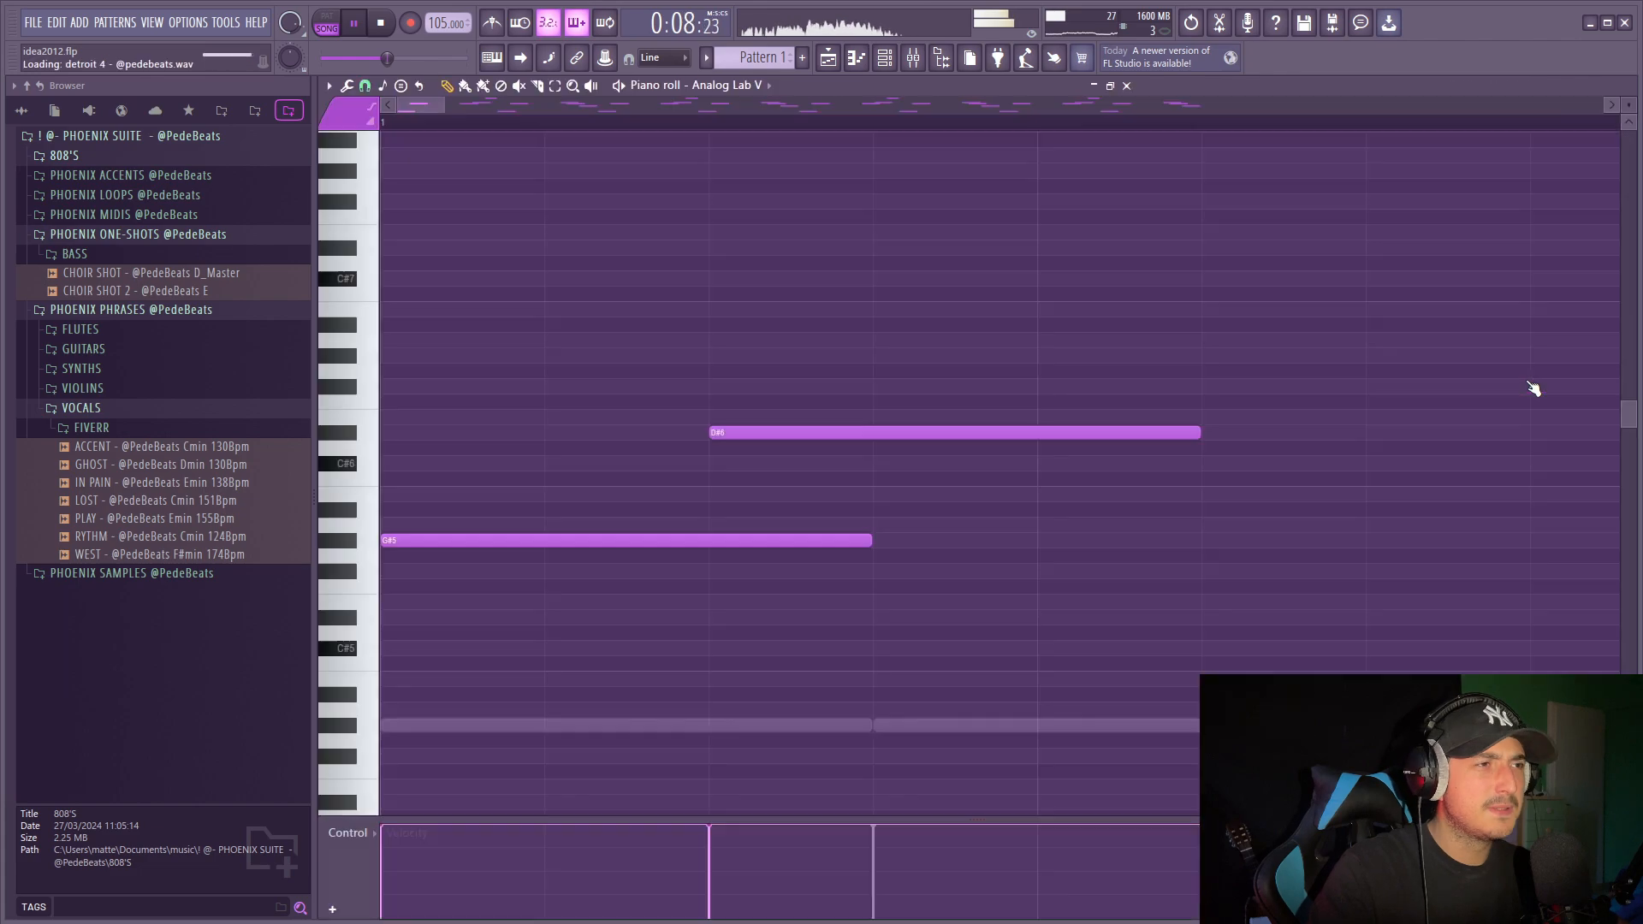
# On the MELODY 6 mixer track, shape Fruity parametric EQ 2 from the 20Hz + 18kHz cut preset by adjusting its low and high cuts.
pyautogui.click(887, 60)
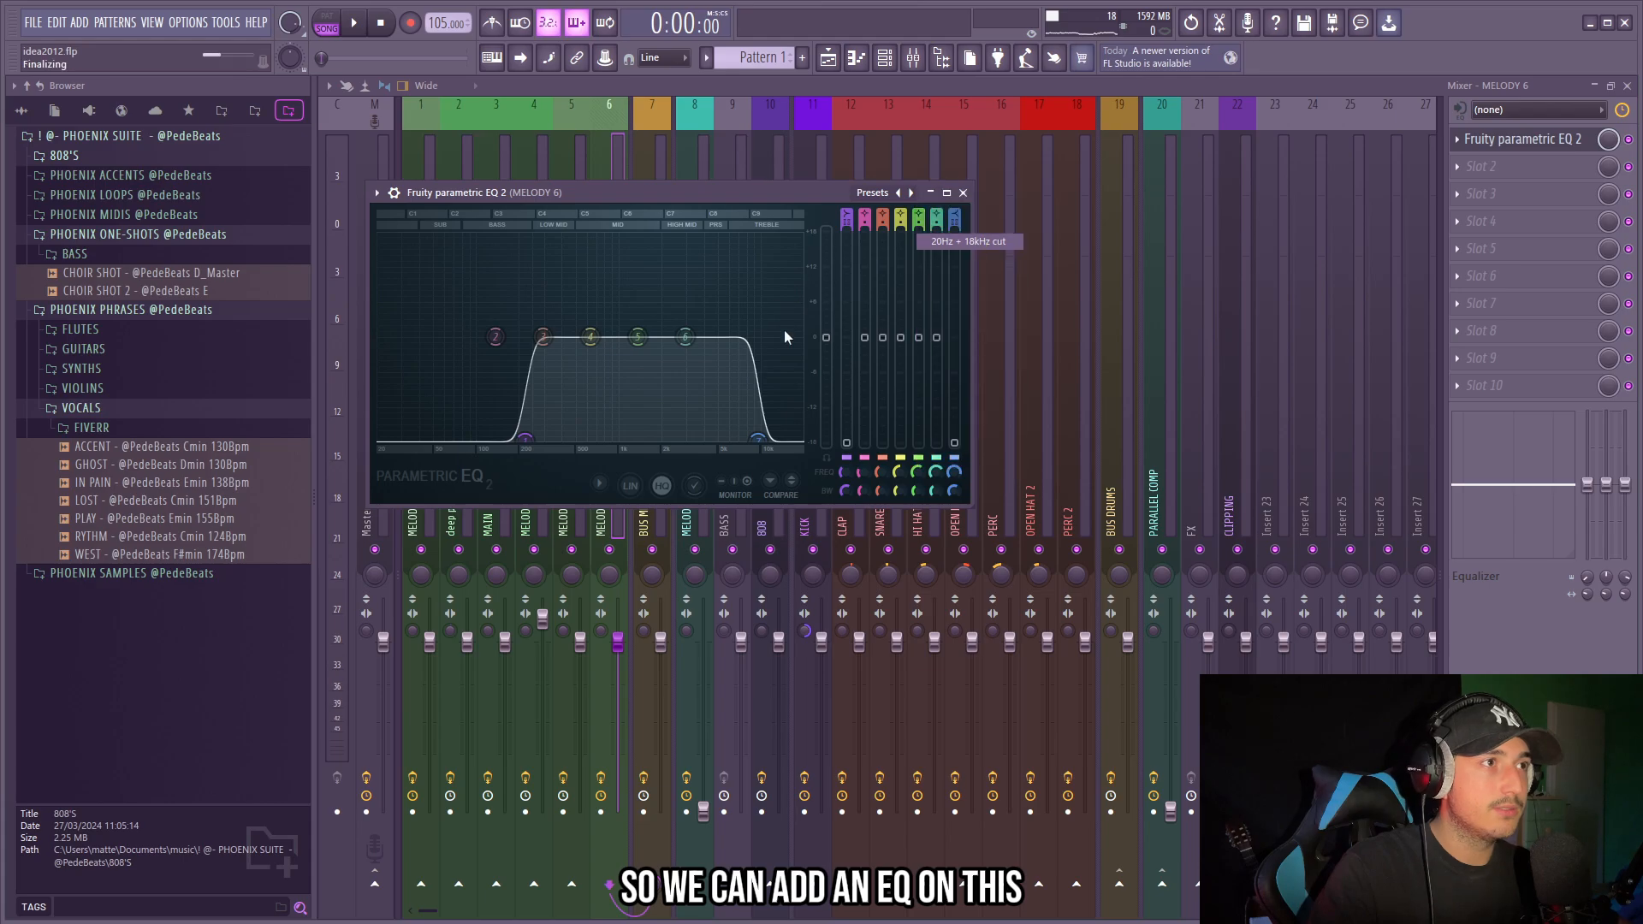
pyautogui.press('space')
pyautogui.moveTo(378, 337); pyautogui.dragTo(585, 337)
pyautogui.moveTo(792, 337)
pyautogui.mouseDown()
pyautogui.moveTo(756, 337)
pyautogui.moveTo(836, 335)
pyautogui.moveTo(800, 335)
pyautogui.mouseUp()
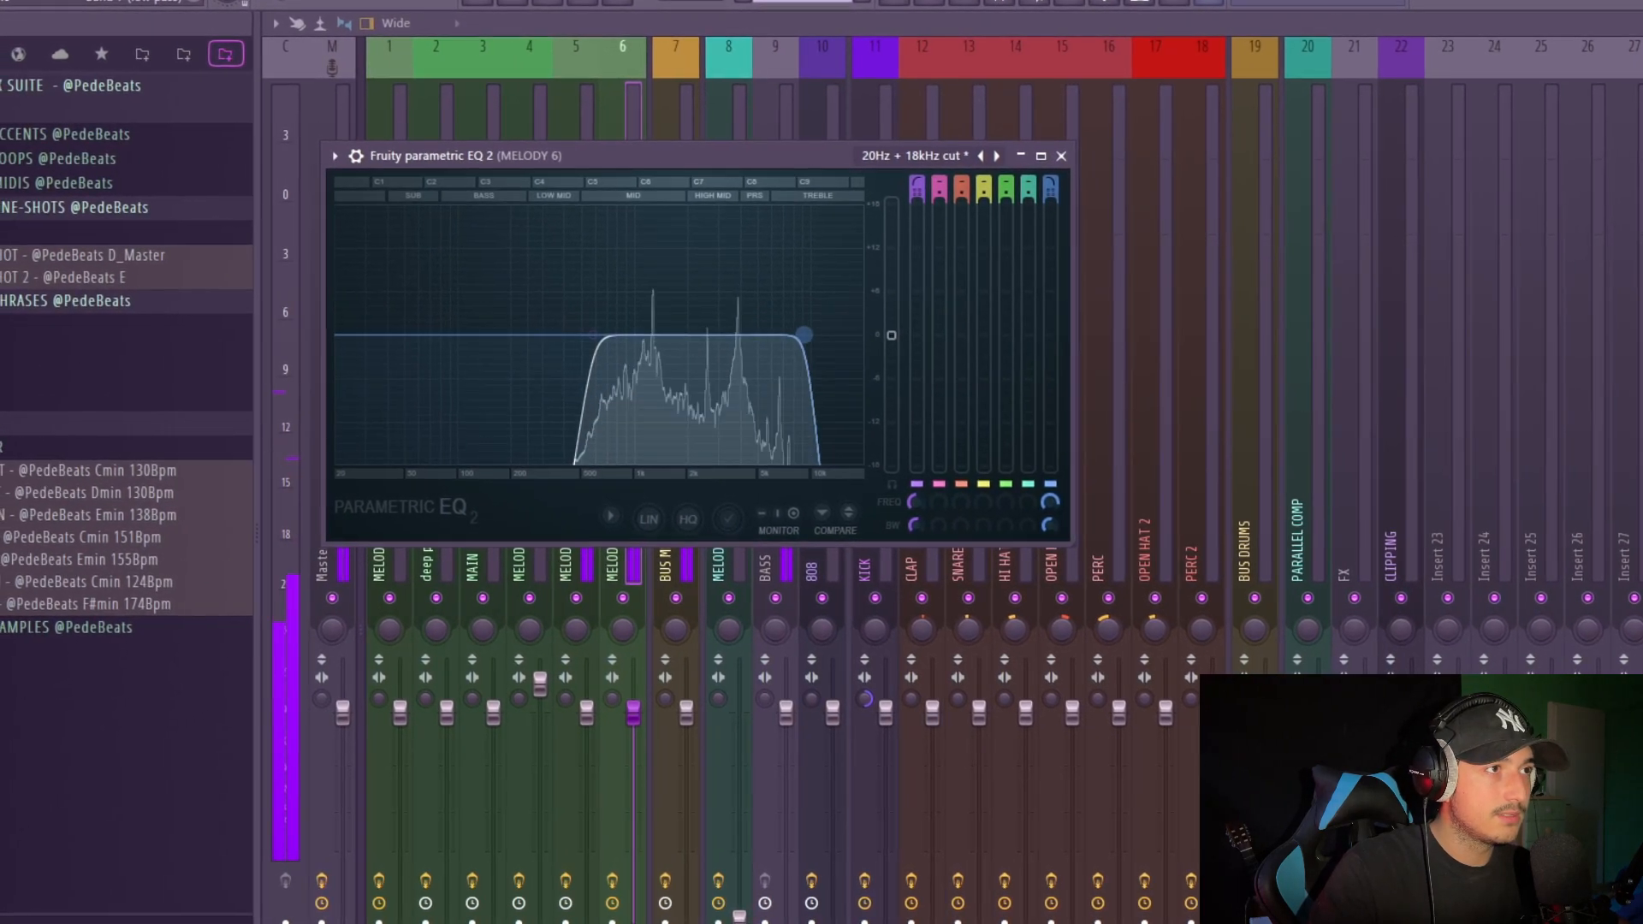
pyautogui.scroll(3, 835, 335)
pyautogui.moveTo(591, 334)
pyautogui.mouseDown()
pyautogui.moveTo(529, 334)
pyautogui.moveTo(574, 335)
pyautogui.mouseUp()
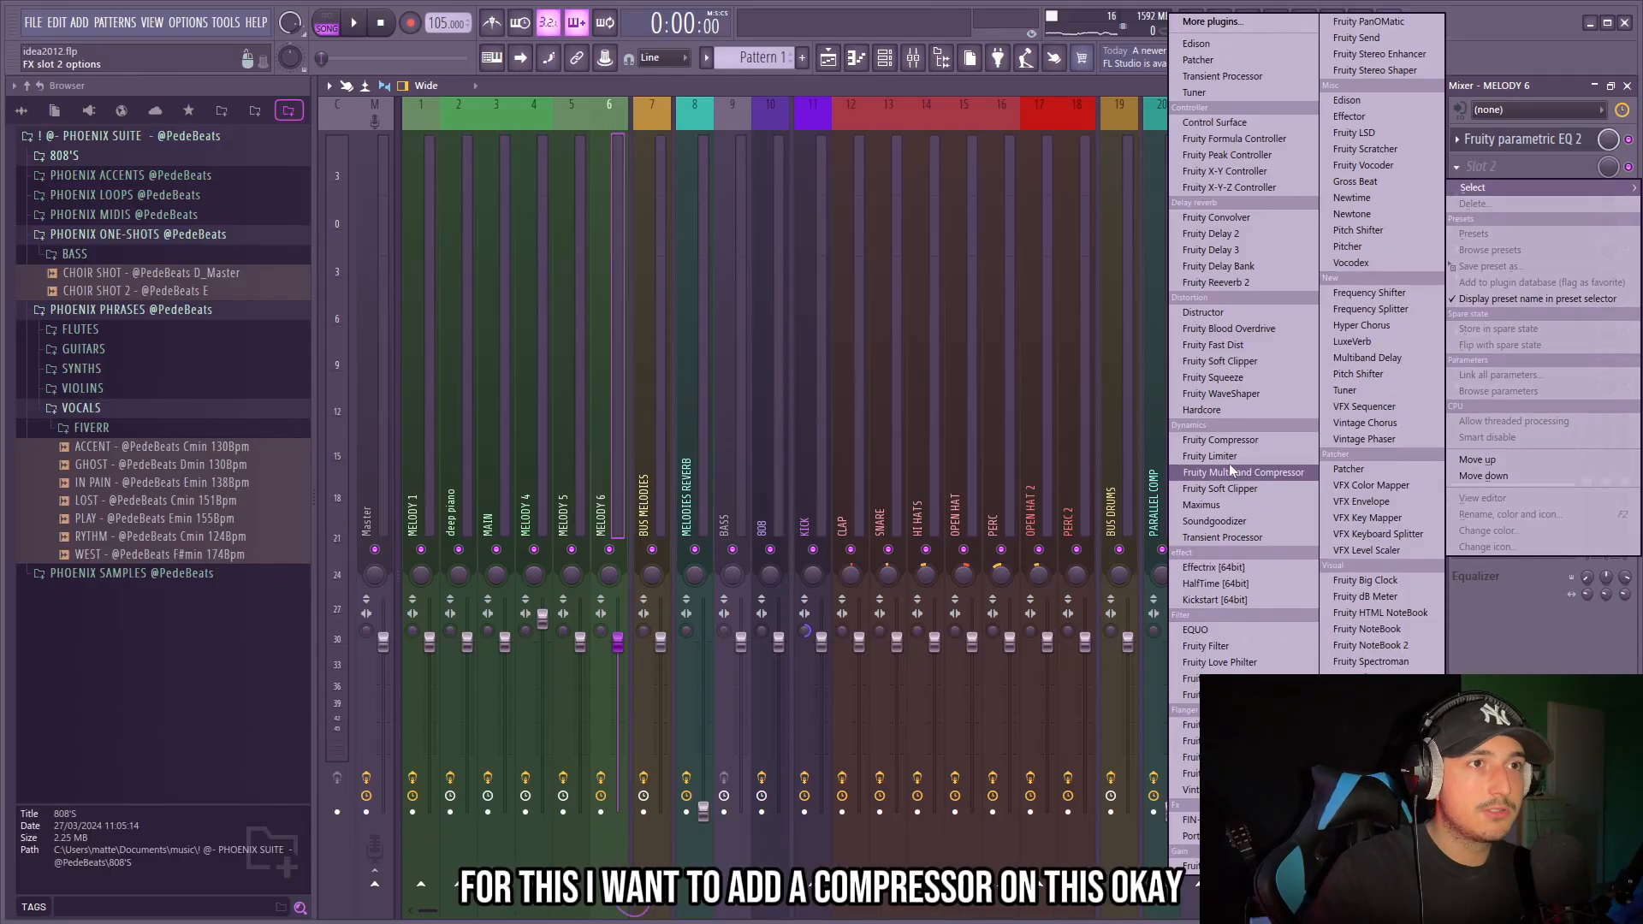
# Add a Fruity Compressor to MELODY 6 with a -24.1 dB threshold and 5.9:1 ratio, and pan the track off-centre.
pyautogui.click(1233, 440)
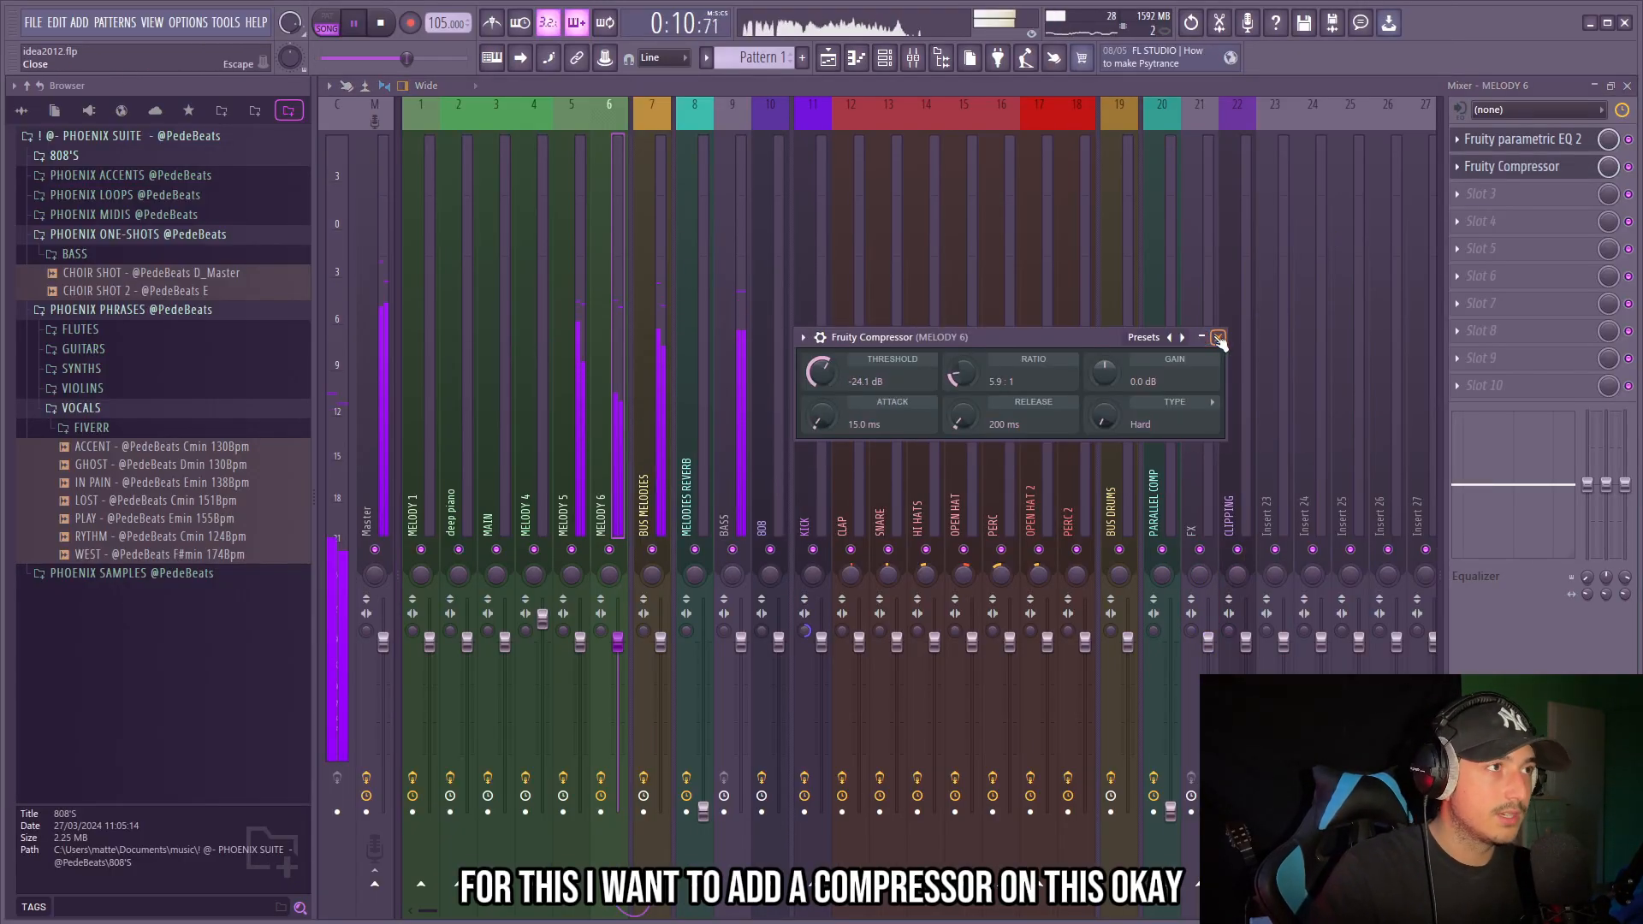
pyautogui.click(1219, 338)
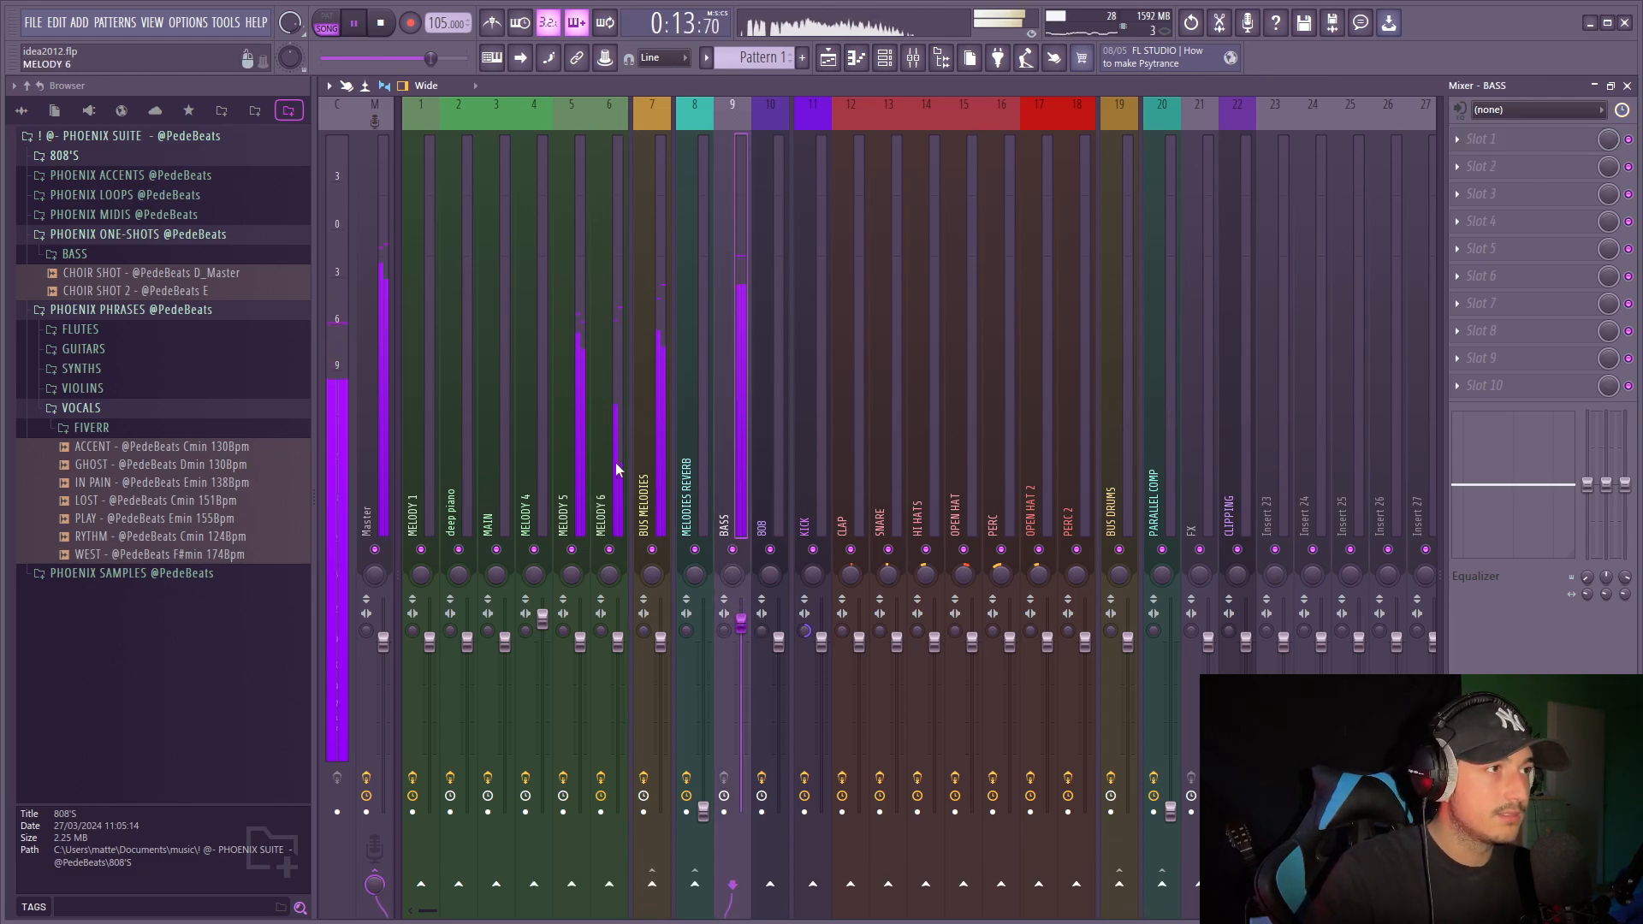
pyautogui.moveTo(610, 573)
pyautogui.mouseDown()
pyautogui.moveTo(609, 556)
pyautogui.moveTo(607, 581)
pyautogui.mouseUp()
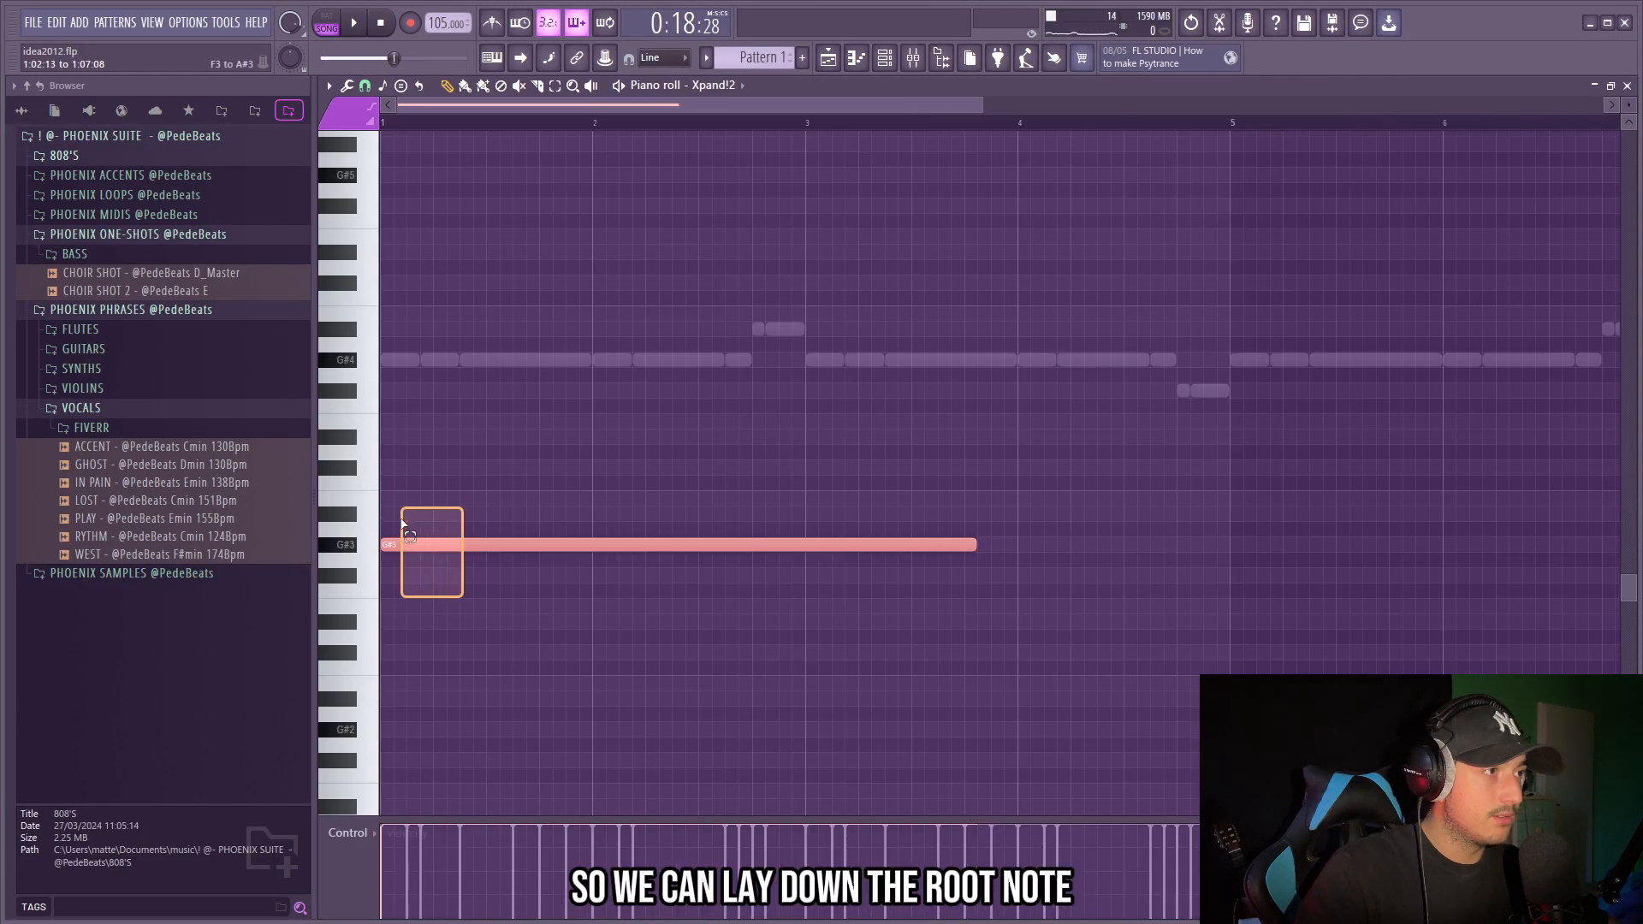
# Build Xpand!2 chords of G#3 with D#4 over bars 1 and 2, and G#3 with E4 over bars 3 and 4.
pyautogui.click(401, 437)
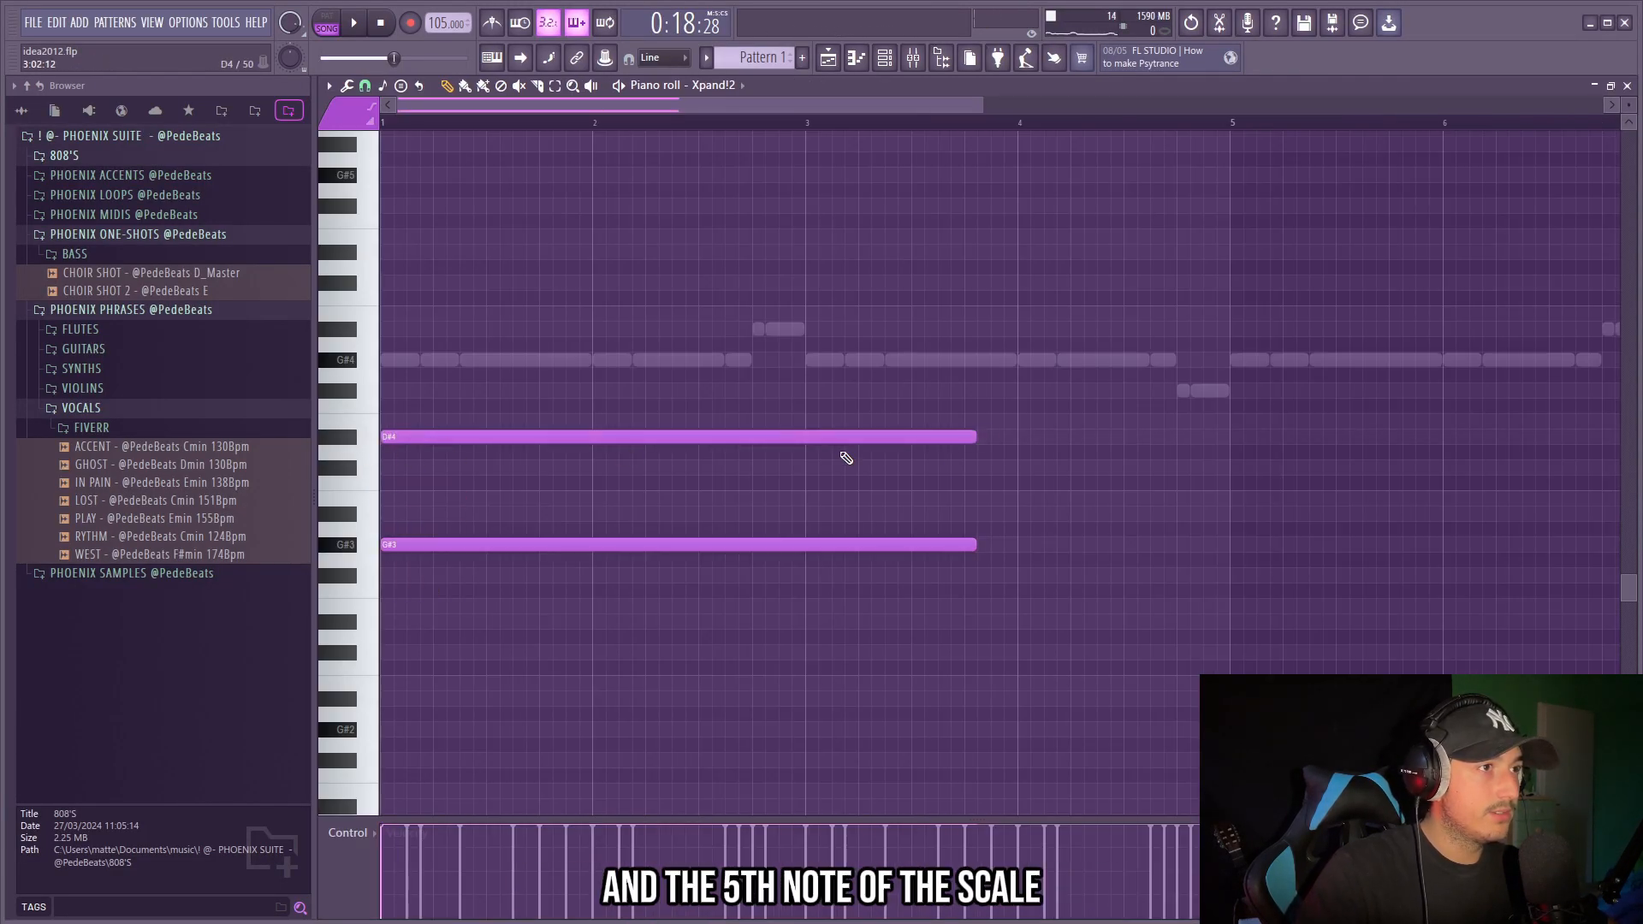
pyautogui.rightClick(816, 441)
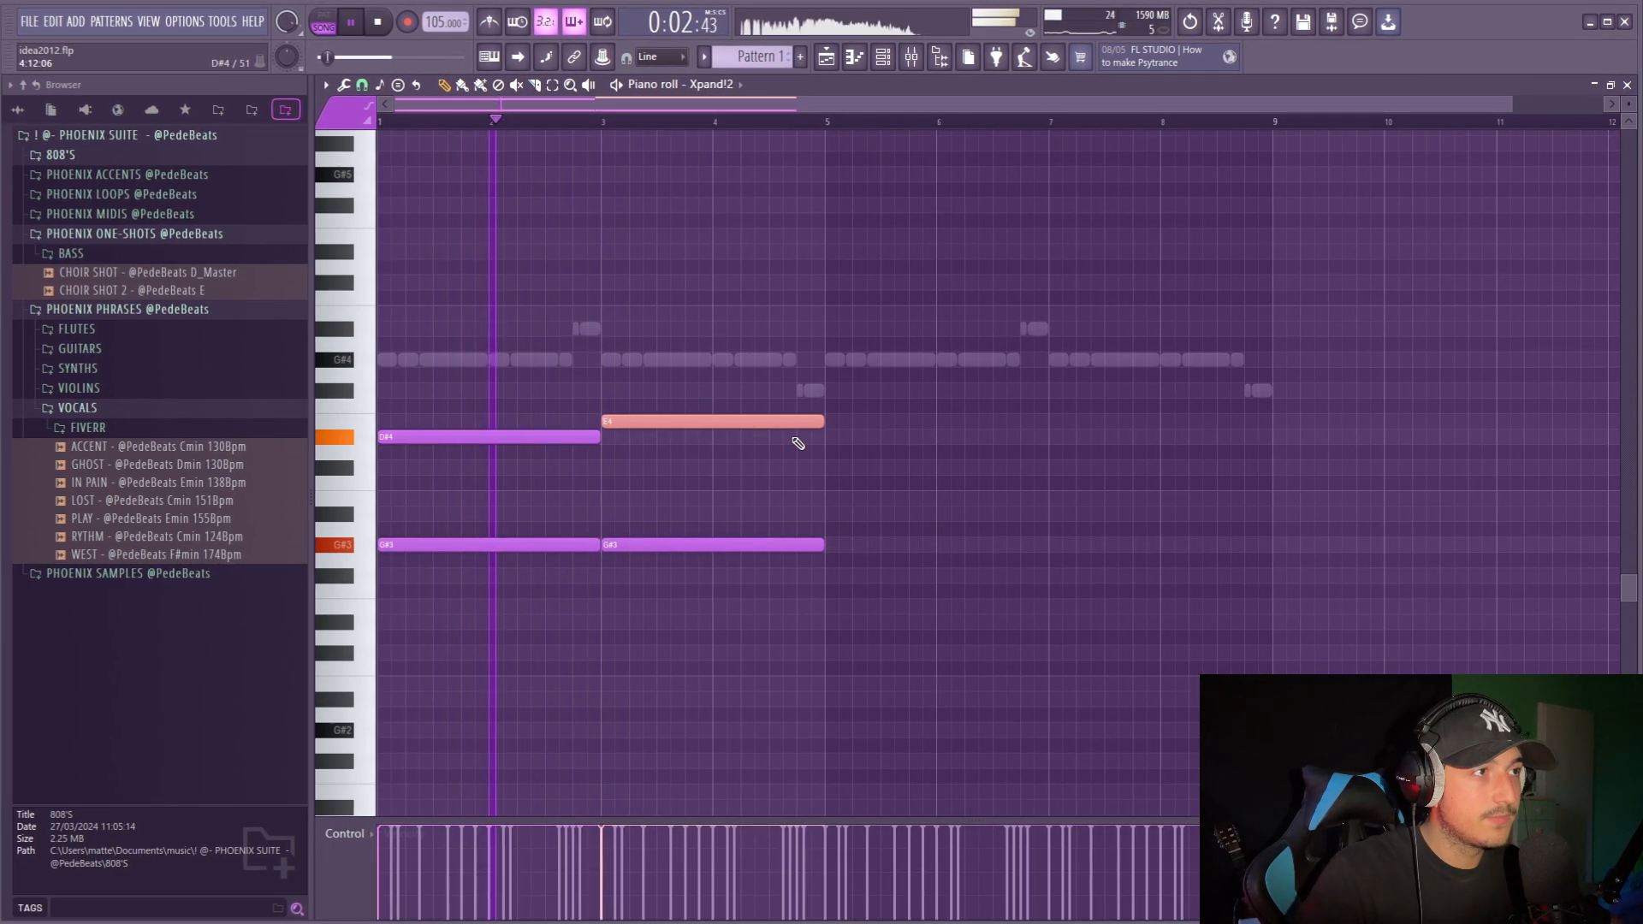
# Duplicate the four-bar Xpand!2 chord progression into bars 5 to 8 and clear the note selection.
pyautogui.moveTo(944, 613); pyautogui.dragTo(263, 307)
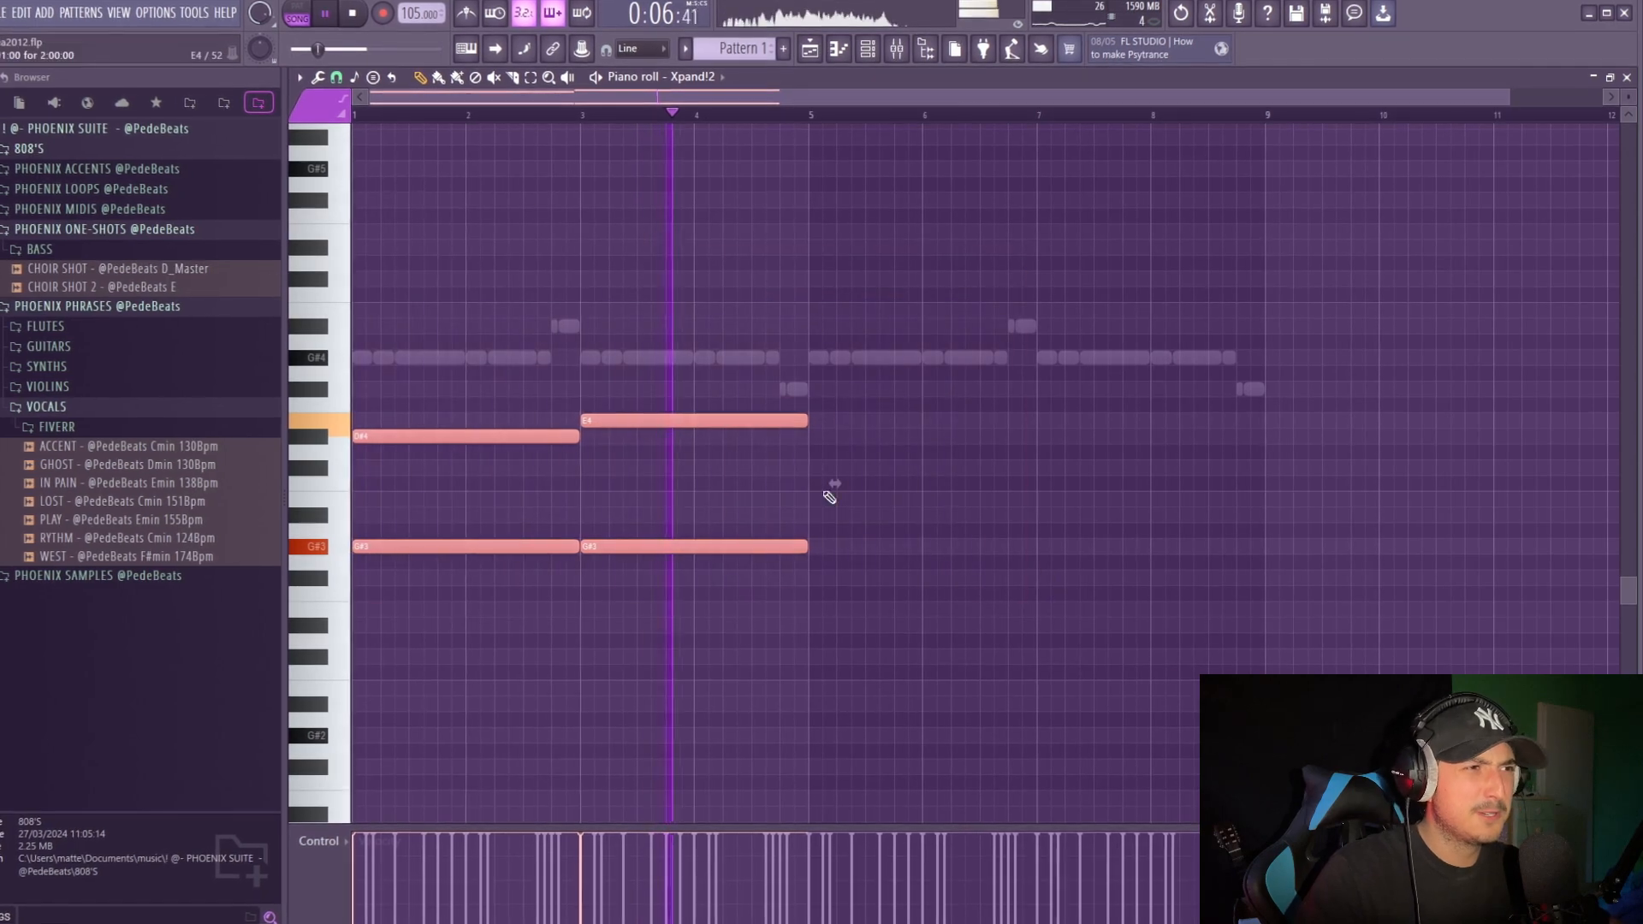
pyautogui.hotkey('ctrl', 'b')
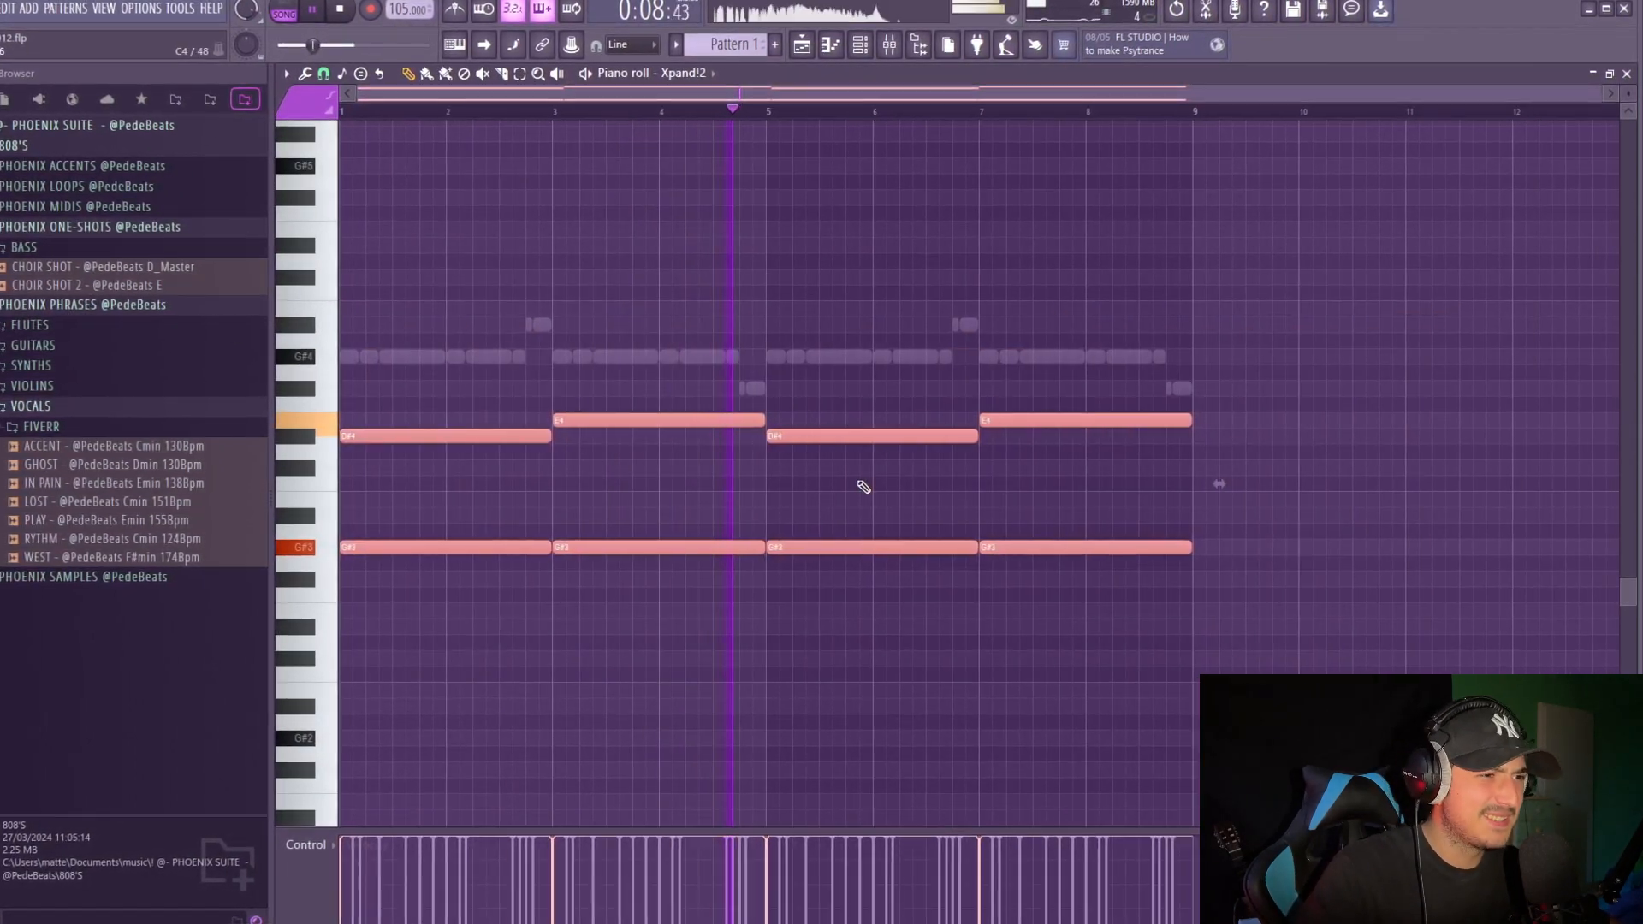
pyautogui.hotkey('ctrl', 'd')
# Examine how the upper notes of the Xpand!2 chords move over the repeated G#3 root.
pyautogui.moveTo(1291, 616); pyautogui.dragTo(467, 390)
pyautogui.scroll(2, 1100, 480)
pyautogui.moveTo(1138, 488); pyautogui.dragTo(847, 383)
pyautogui.scroll(2, 879, 398)
pyautogui.moveTo(884, 453); pyautogui.dragTo(805, 419)
pyautogui.scroll(-4, 906, 552)
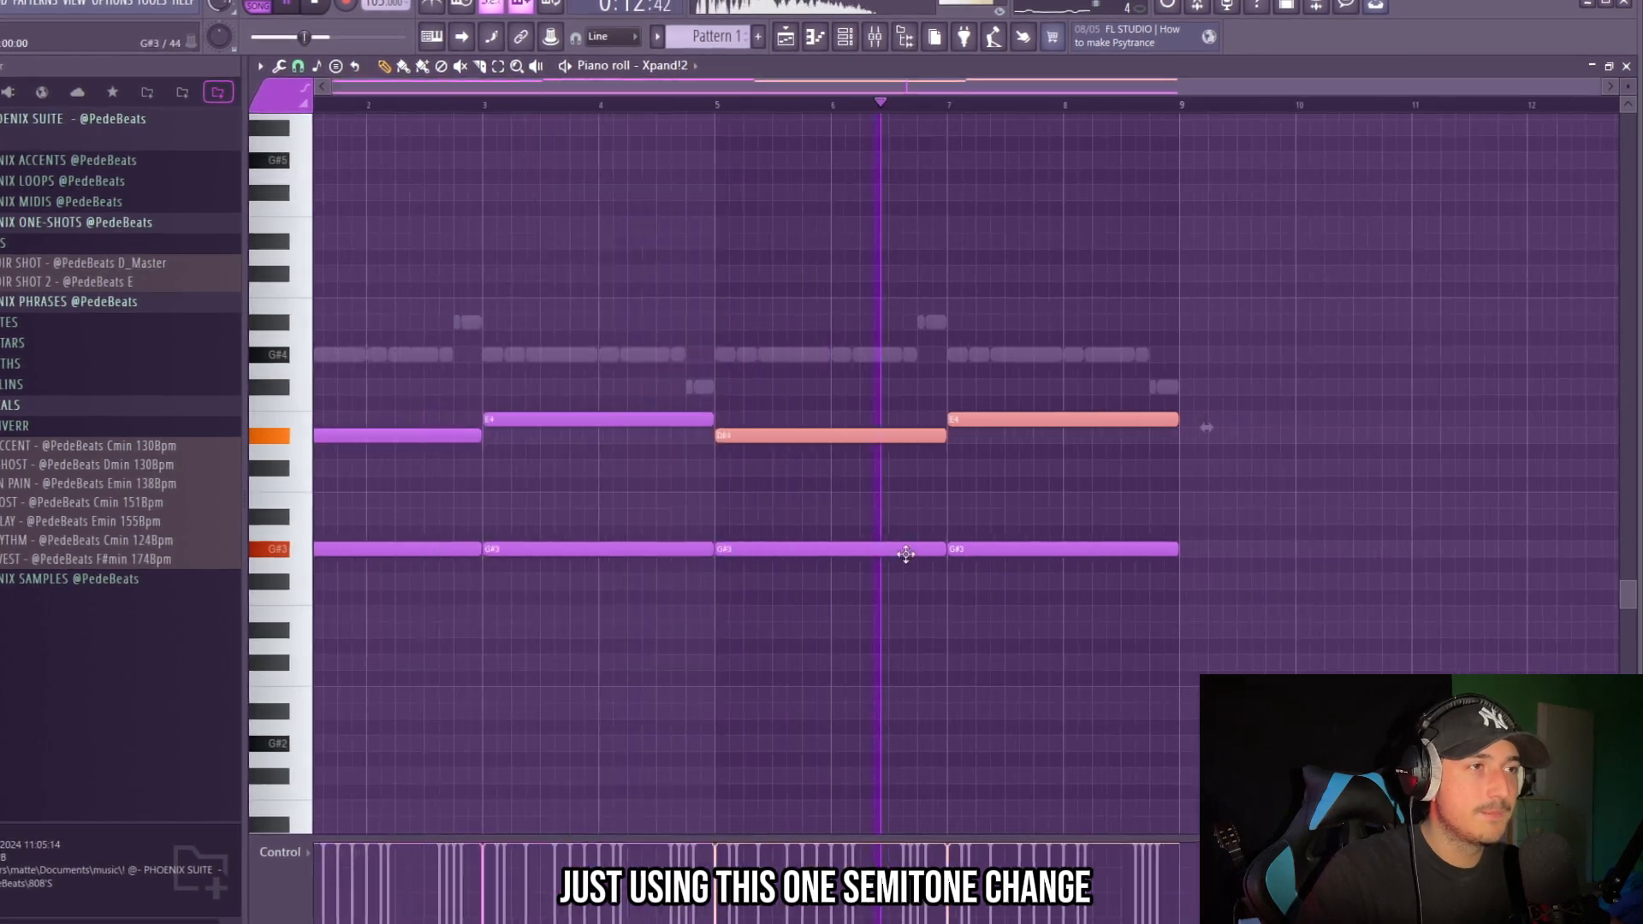
pyautogui.moveTo(1318, 667); pyautogui.dragTo(360, 257)
pyautogui.hotkey('ctrl', 'd')
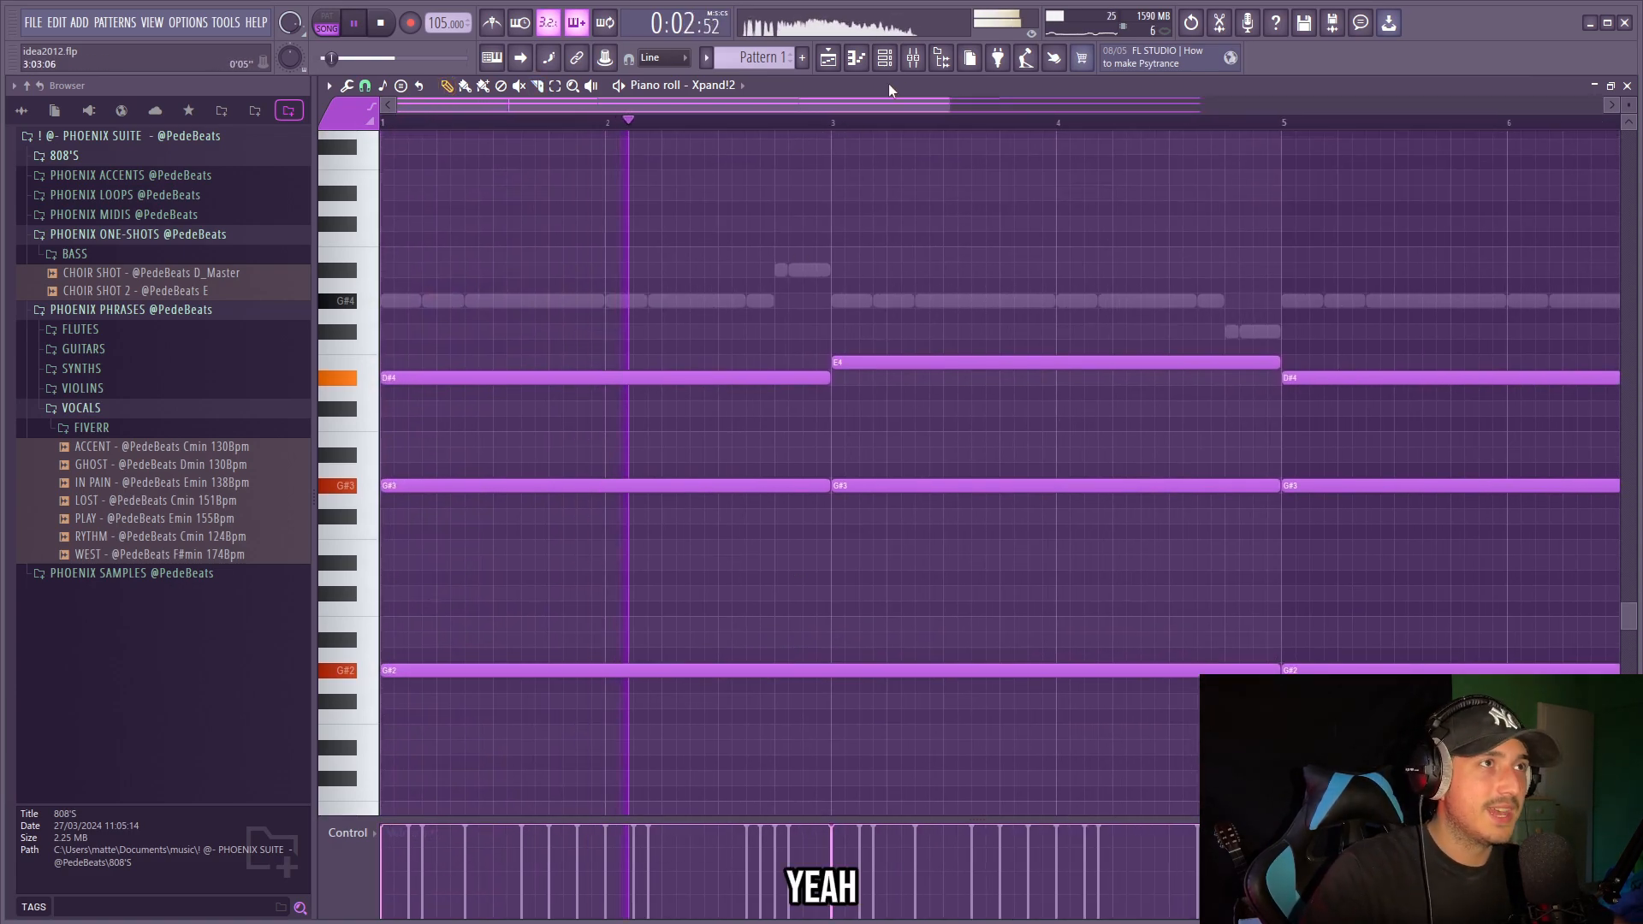
# Check the Fruity parametric EQ 2 curve on the MELODY 4 mixer track and enable the track's Fruity Reeverb 2.
pyautogui.click(885, 57)
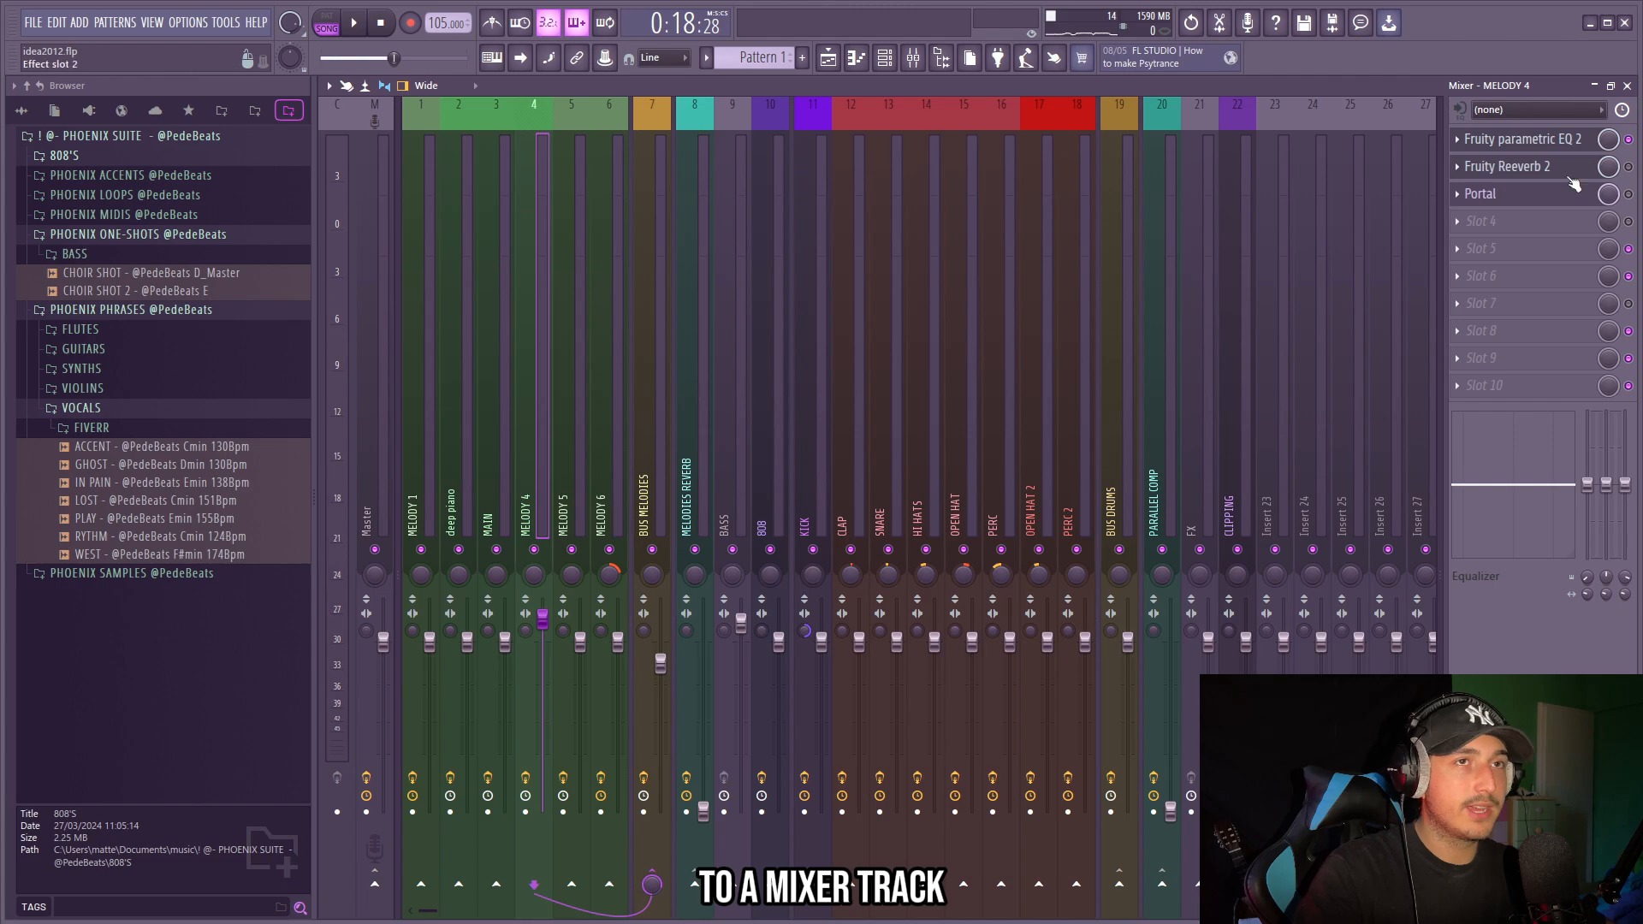
pyautogui.click(1554, 141)
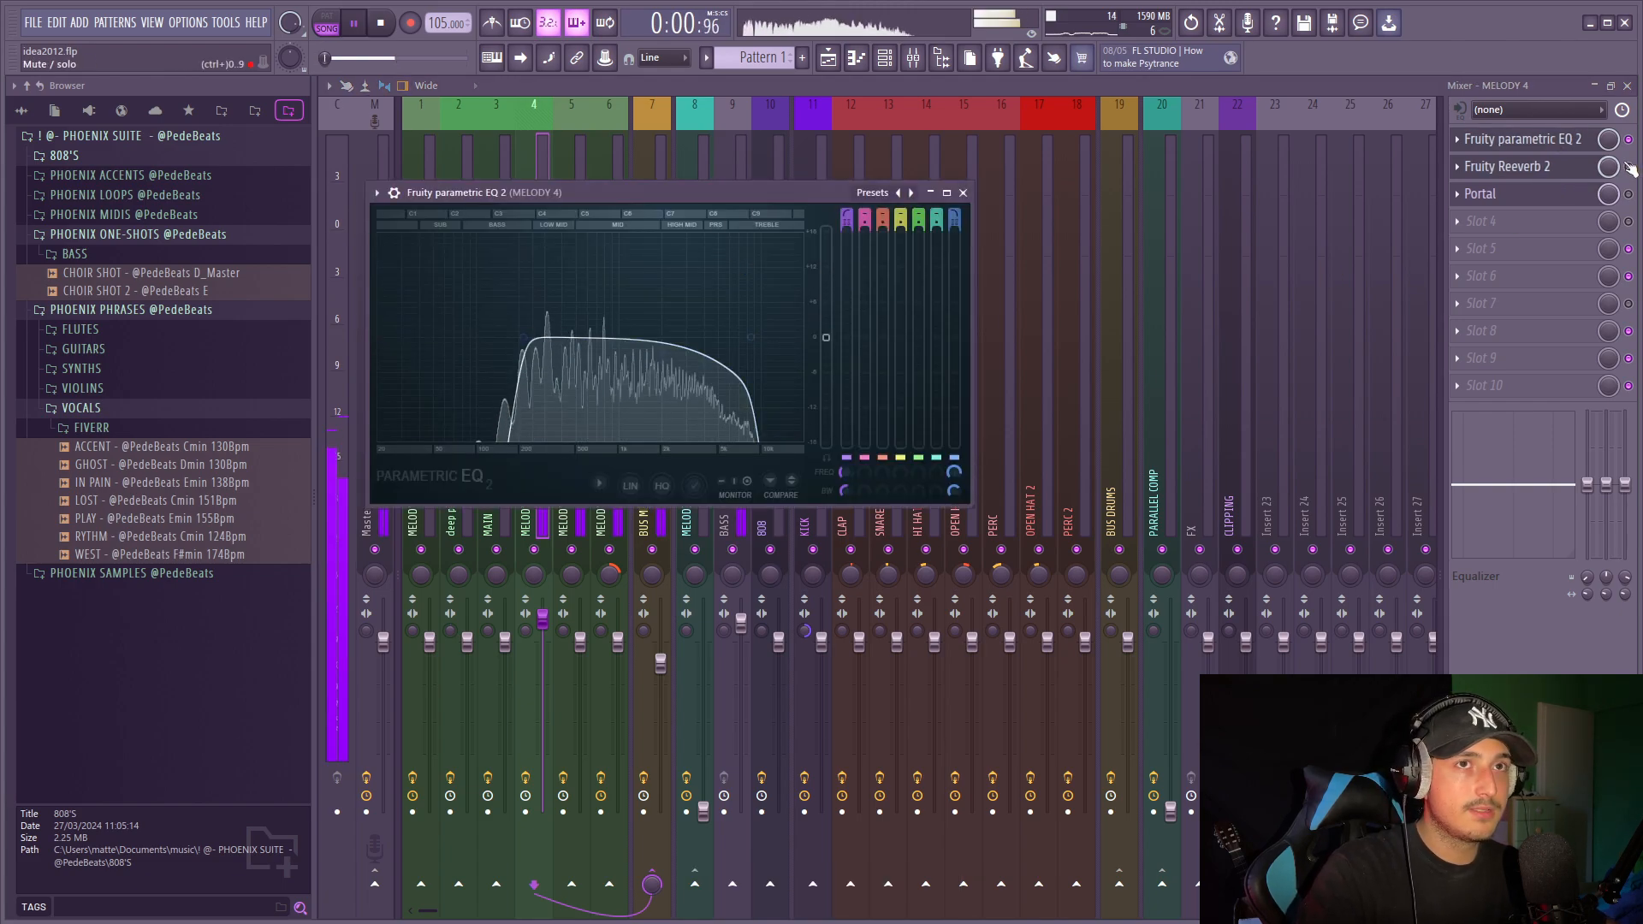
pyautogui.click(1553, 167)
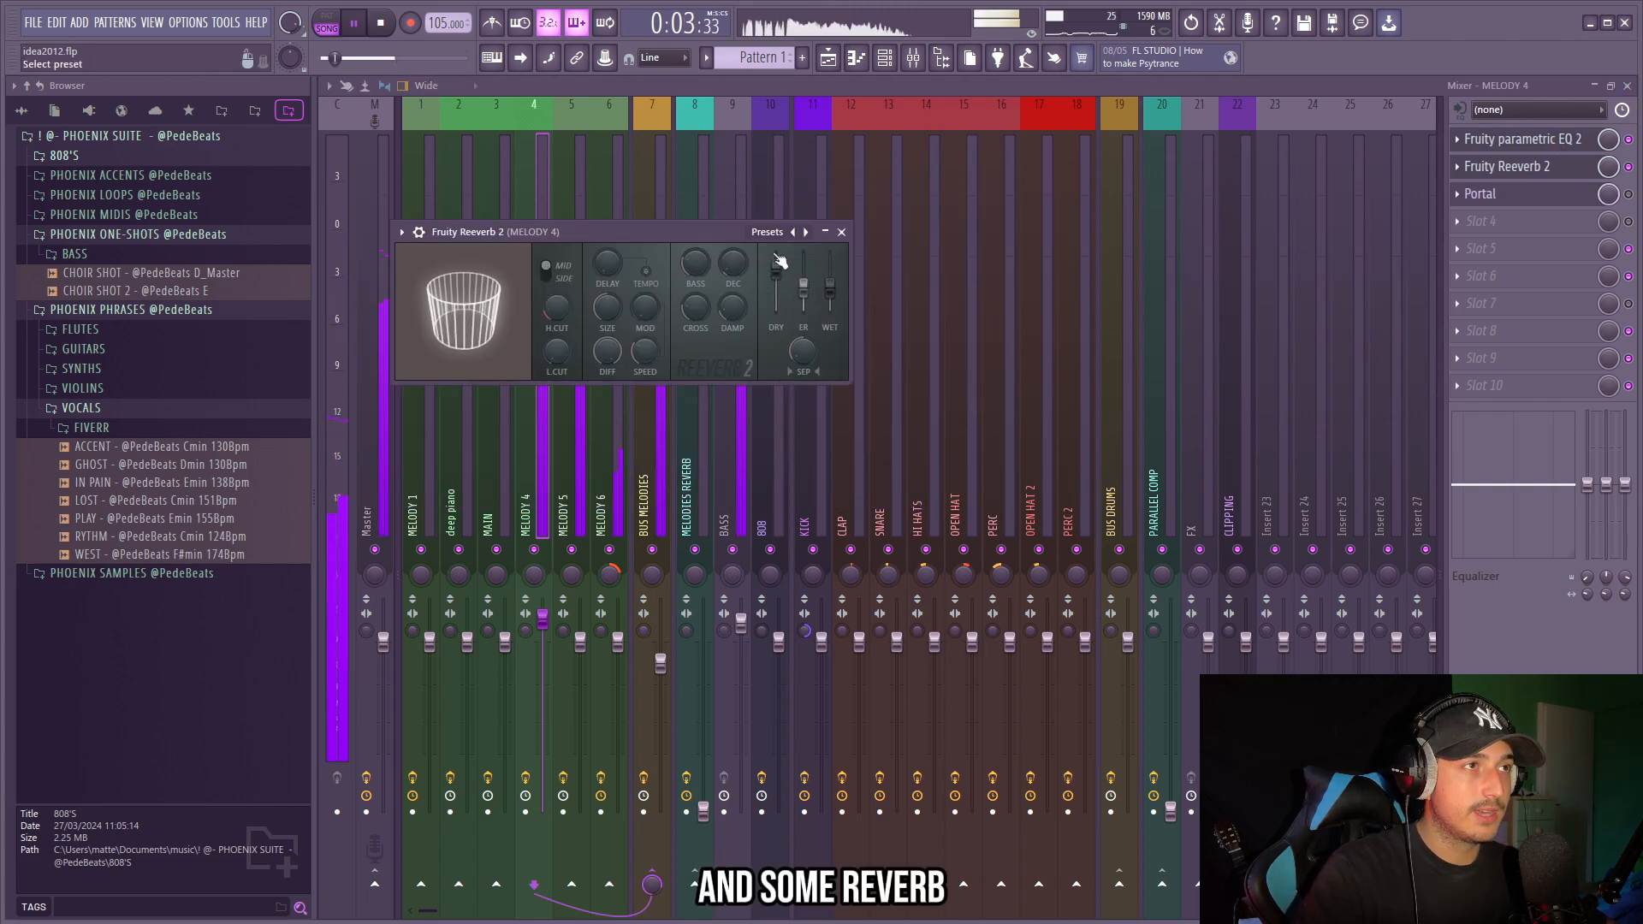
pyautogui.click(842, 233)
# In the Originals - Epic Choir part, extend bar 1's notes until they meet end to end and duplicate them into bar 2.
pyautogui.press('F6')
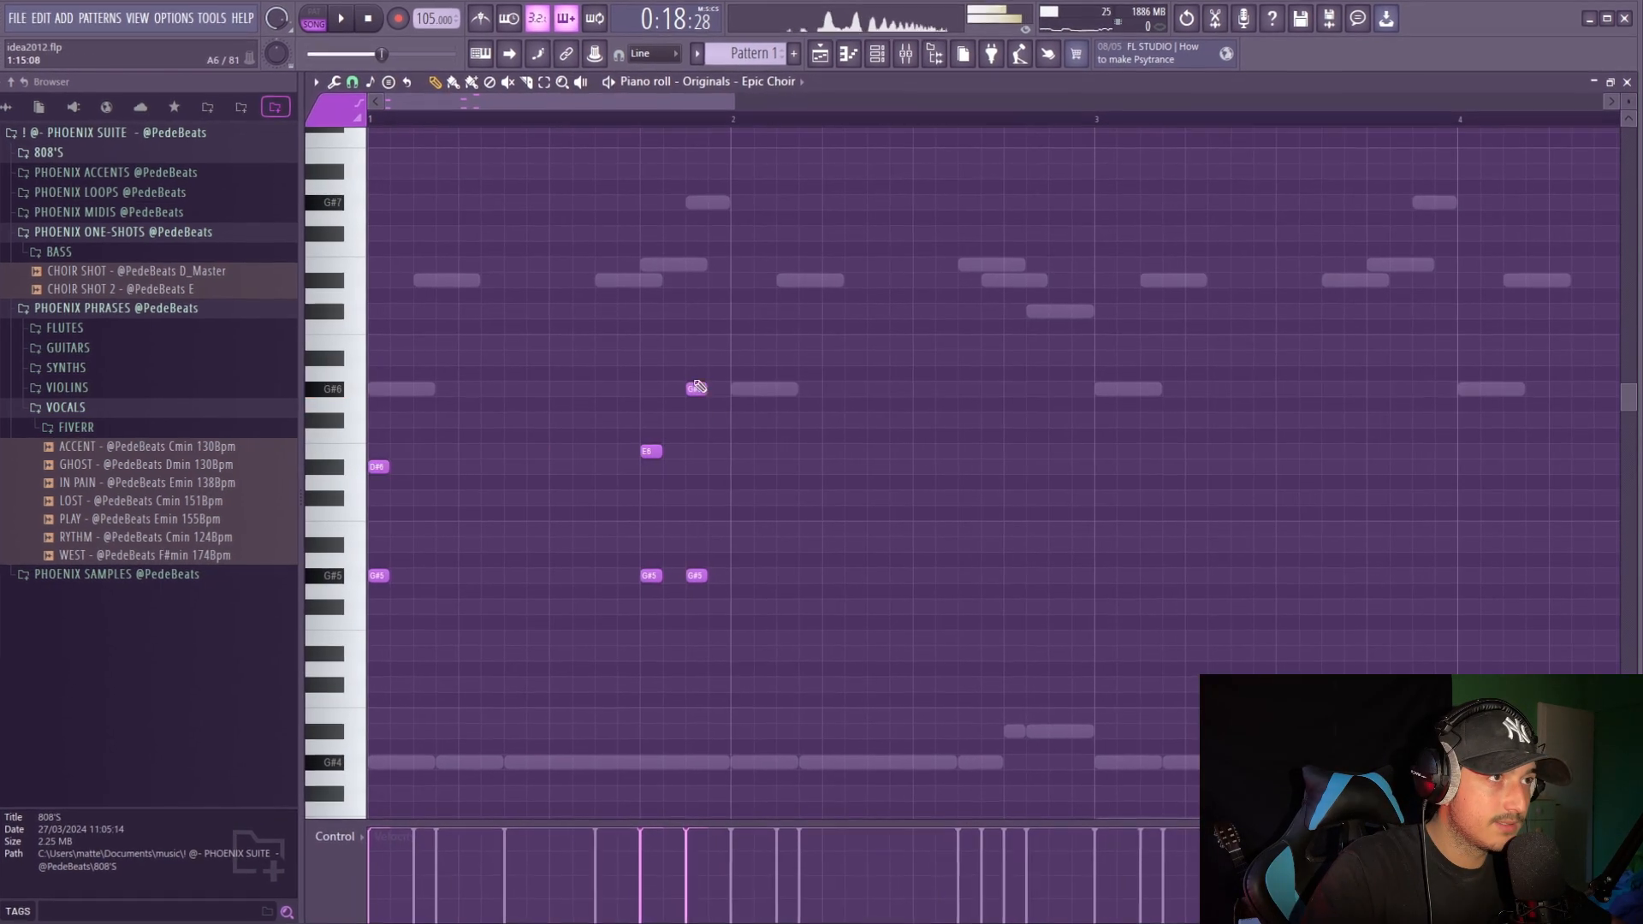
pyautogui.hotkey('ctrl', 'a')
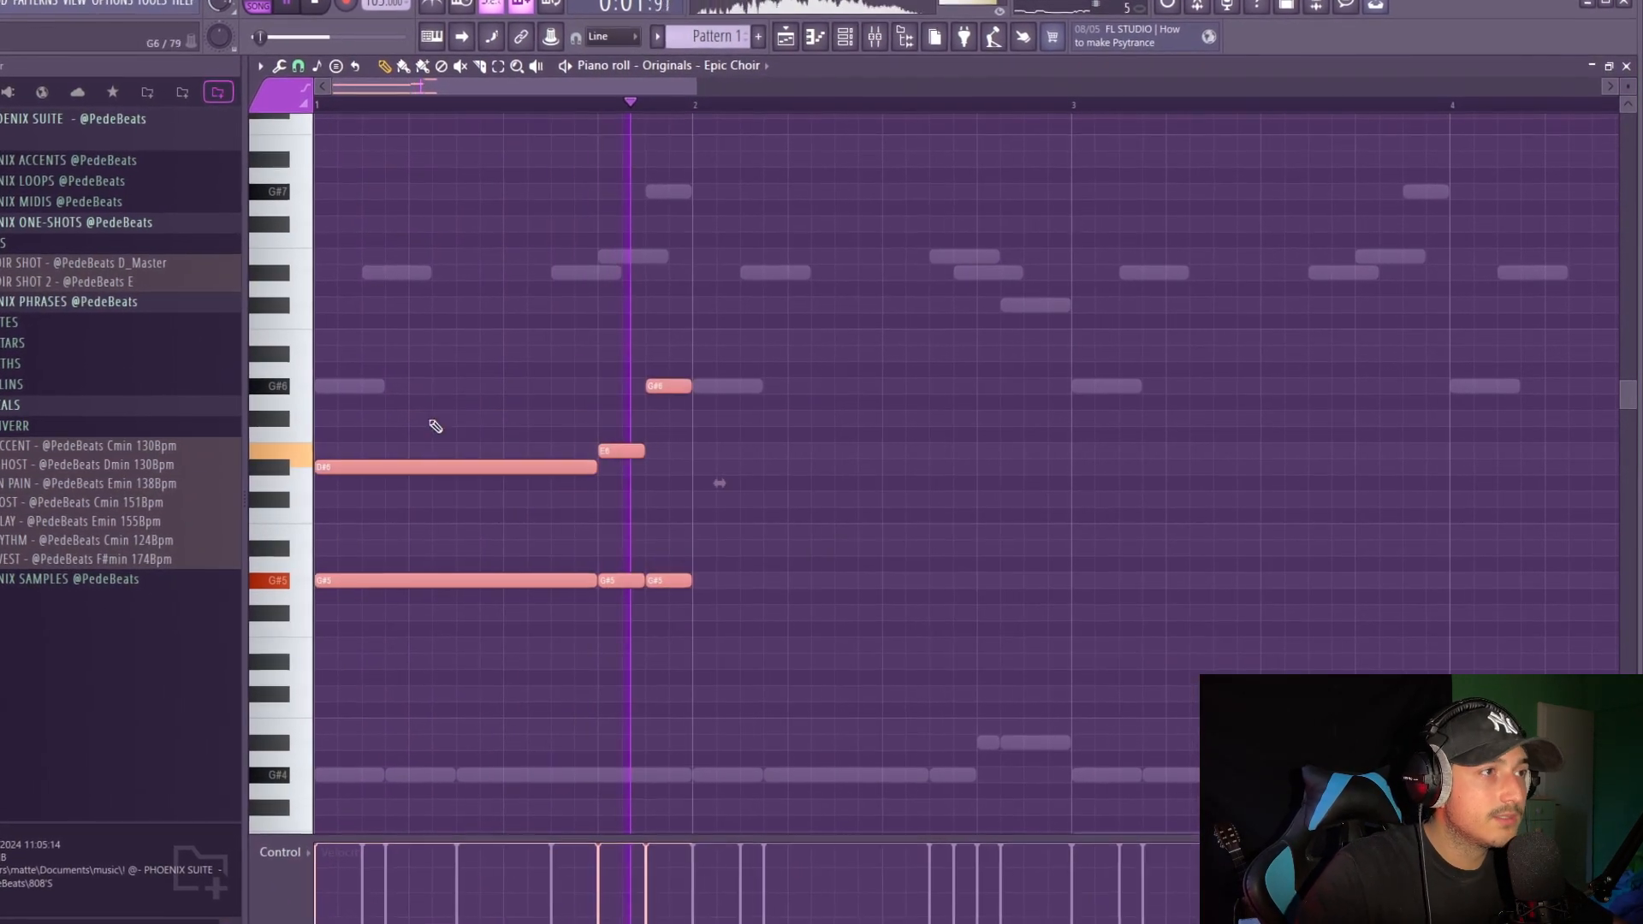
pyautogui.hotkey('ctrl', 'b')
# Rewrite the end of the choir's bar 2 with short D#6 and E6 notes over G#5 and a lower closing octave.
pyautogui.scroll(-3, 440, 429)
pyautogui.moveTo(1183, 681); pyautogui.dragTo(75, 265)
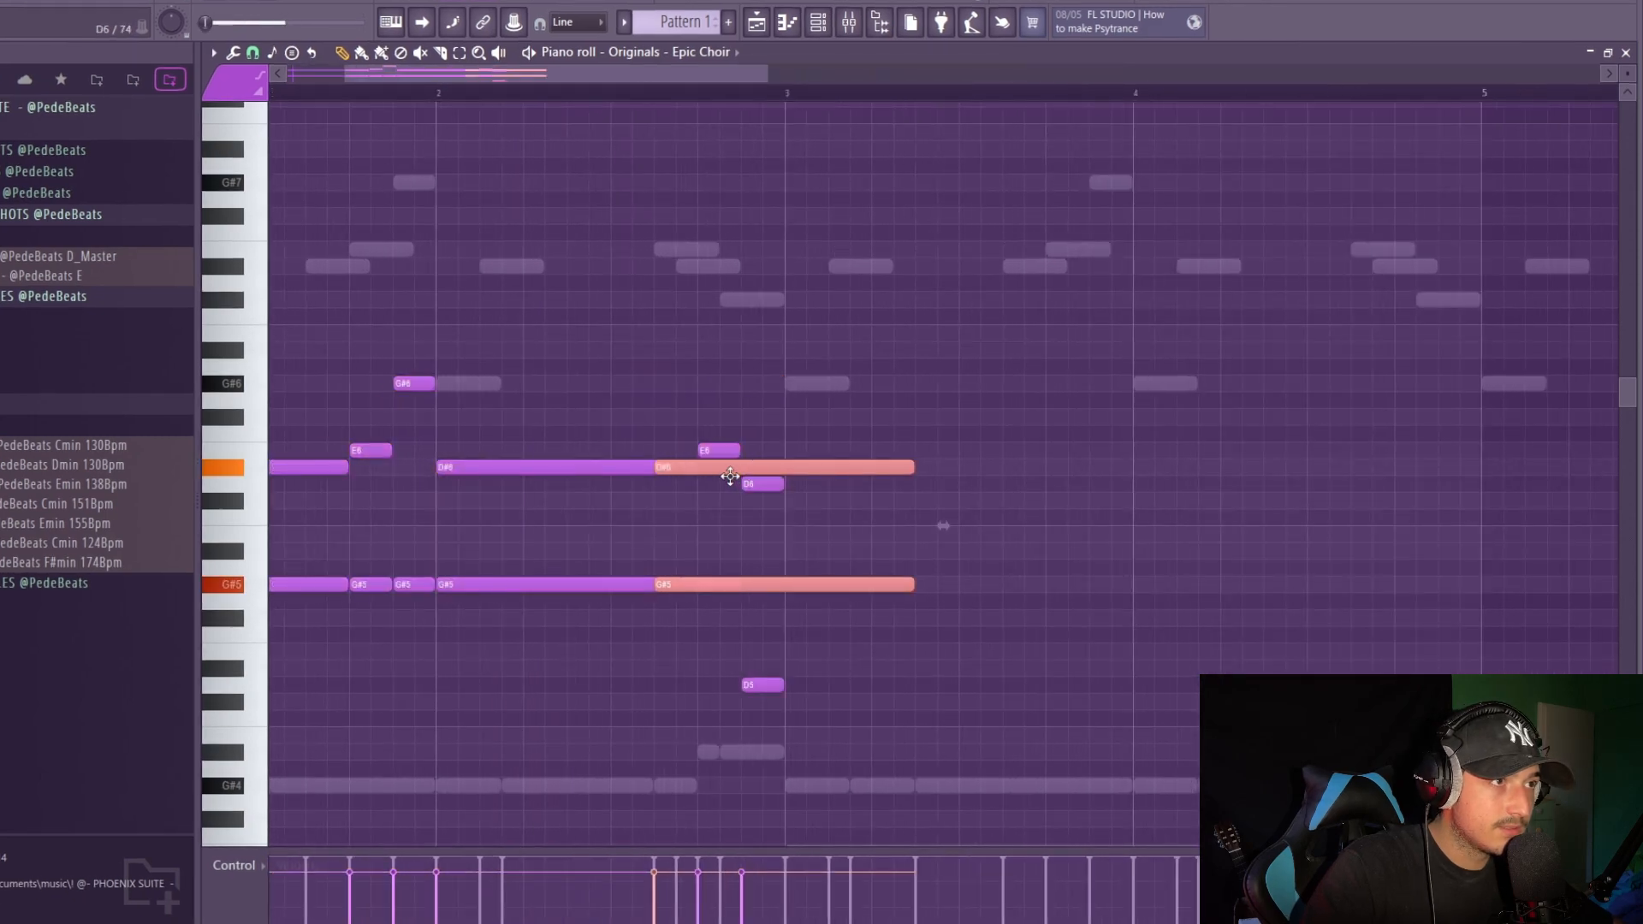
pyautogui.press('Return')
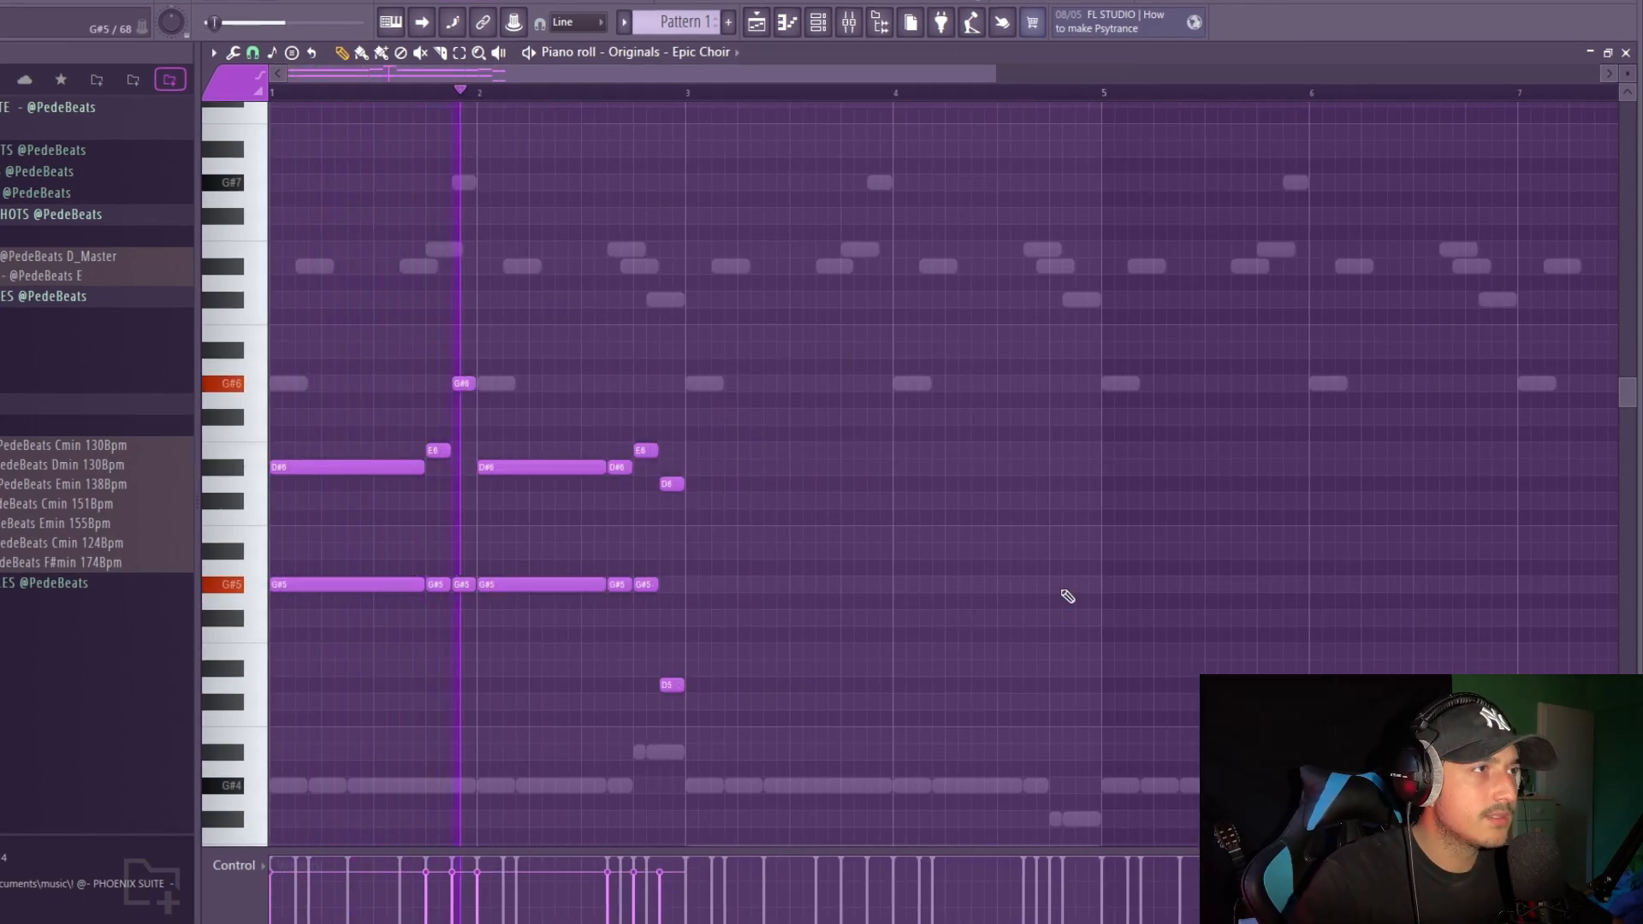
# Duplicate the two-bar choir phrase into bars 3 and 4, and the resulting four bars into bars 5 to 8.
pyautogui.moveTo(873, 722); pyautogui.dragTo(291, 368)
pyautogui.scroll(-3, 840, 609)
pyautogui.moveTo(929, 641); pyautogui.dragTo(558, 413)
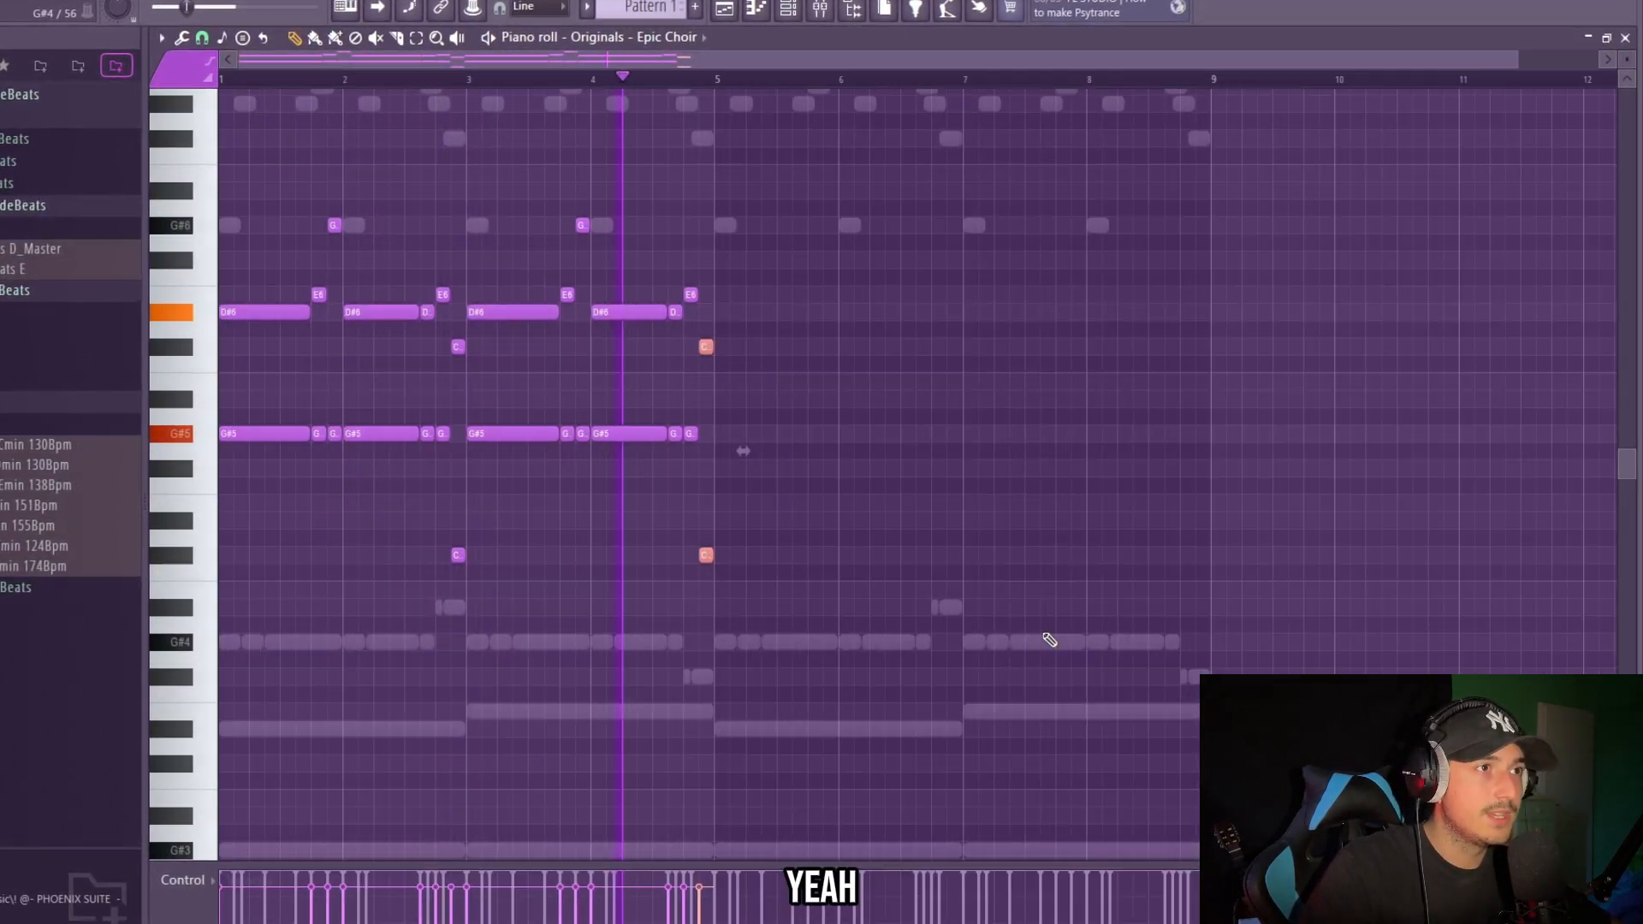
pyautogui.hotkey('ctrl', 'a')
pyautogui.hotkey('ctrl', 'b')
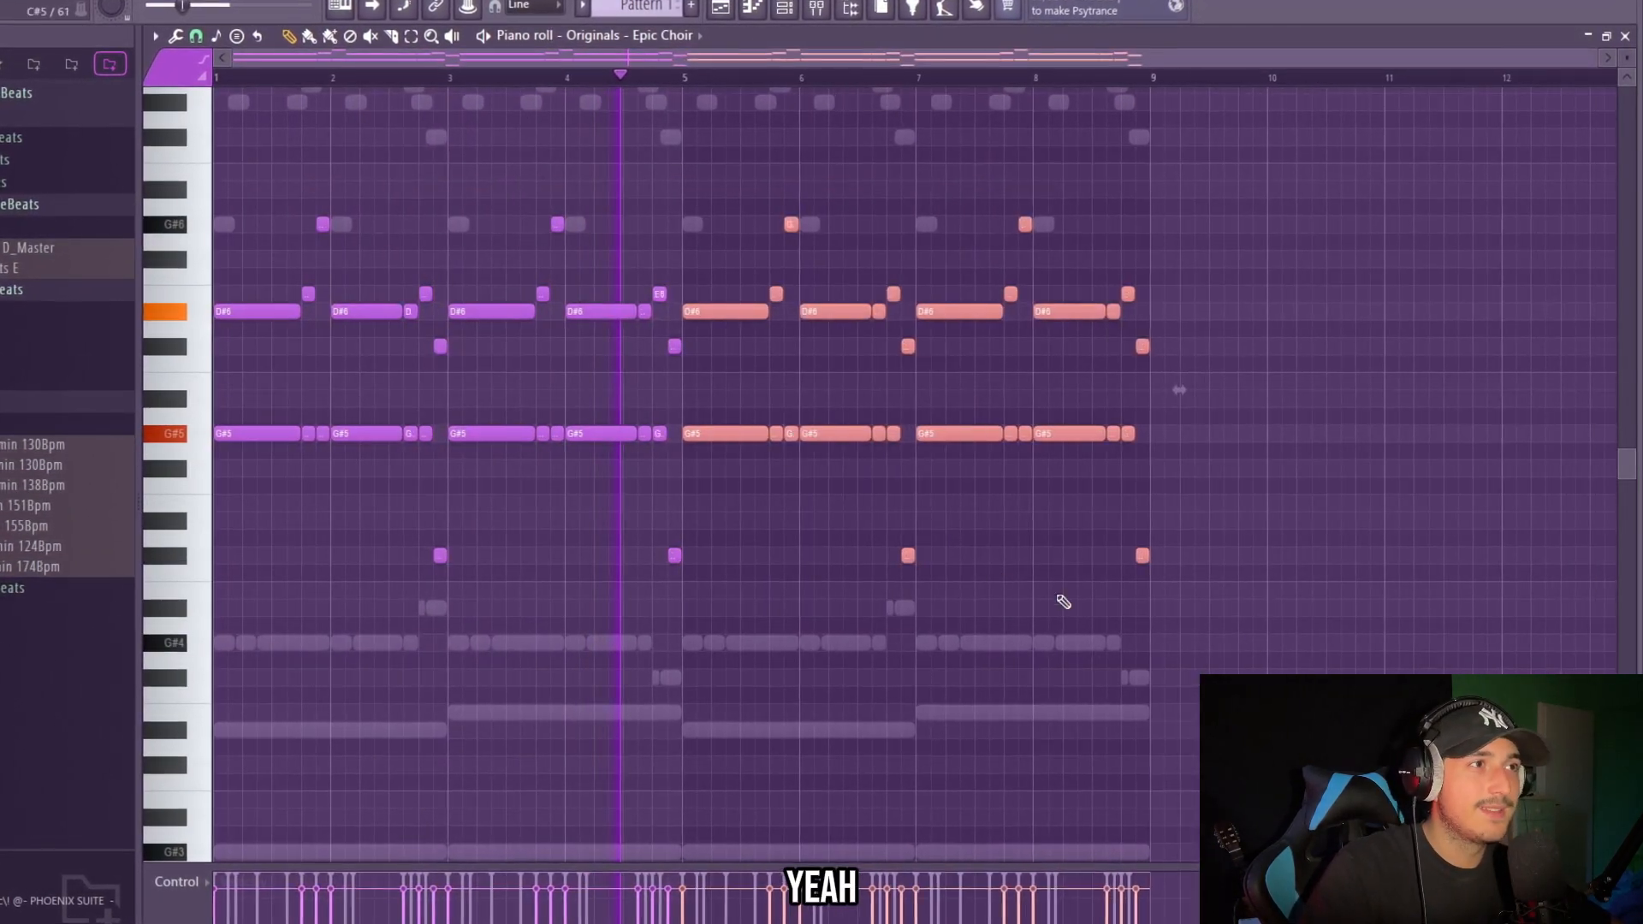
pyautogui.hotkey('ctrl', 'a')
# On the MAIN mixer track, enable Fruity parametric EQ 2 and raise the frequency of its low cut.
pyautogui.click(820, 8)
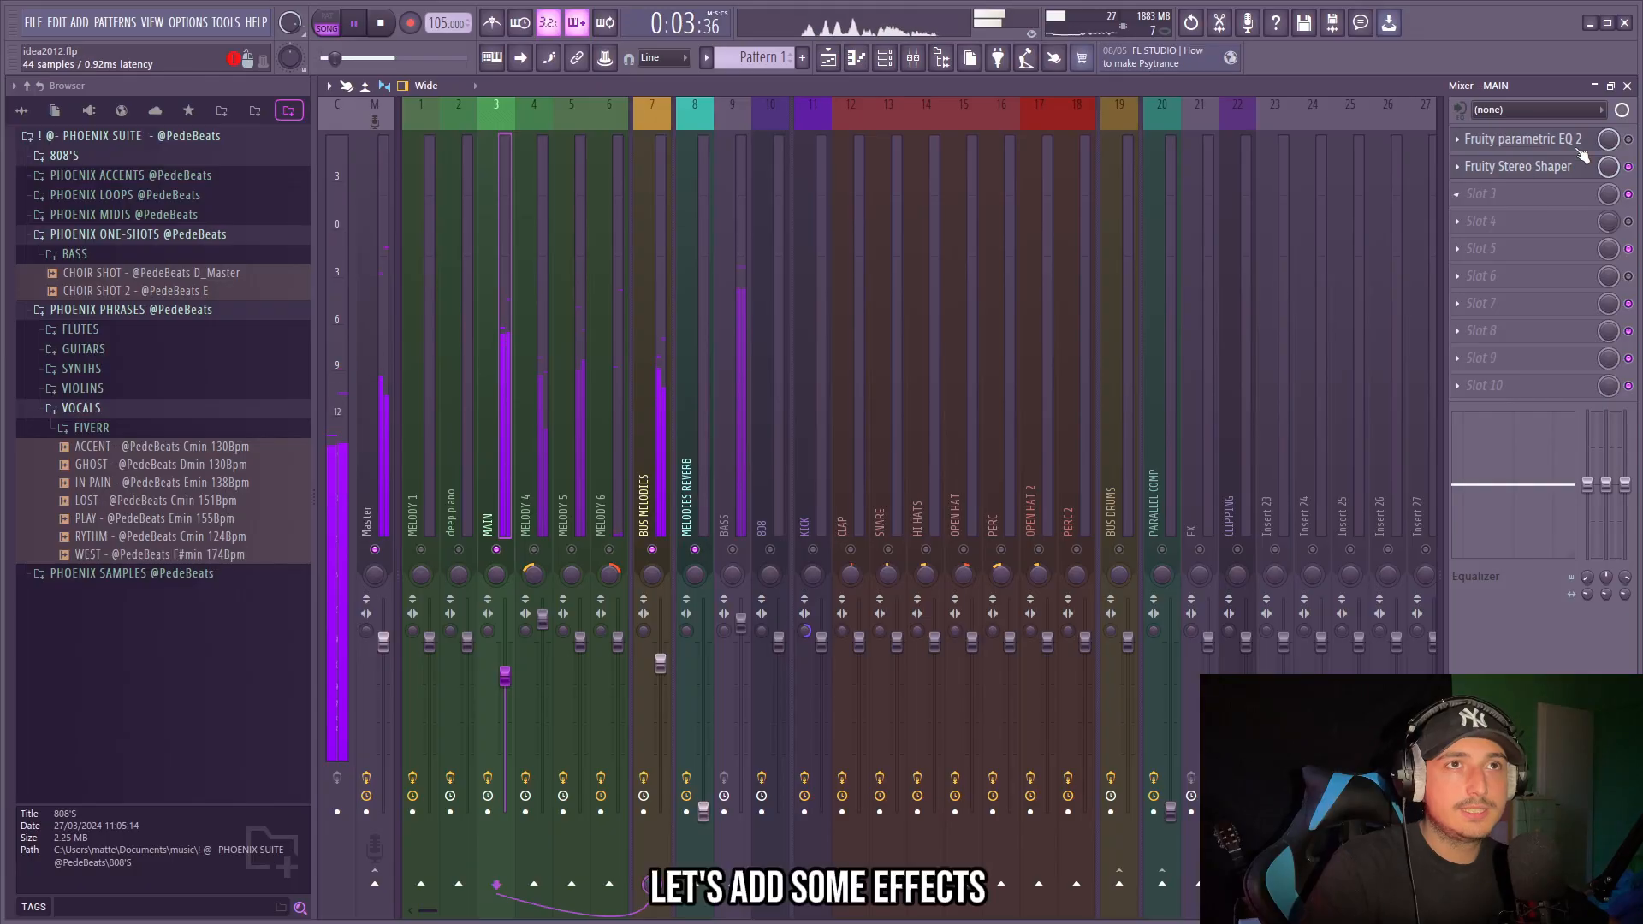
pyautogui.click(1524, 139)
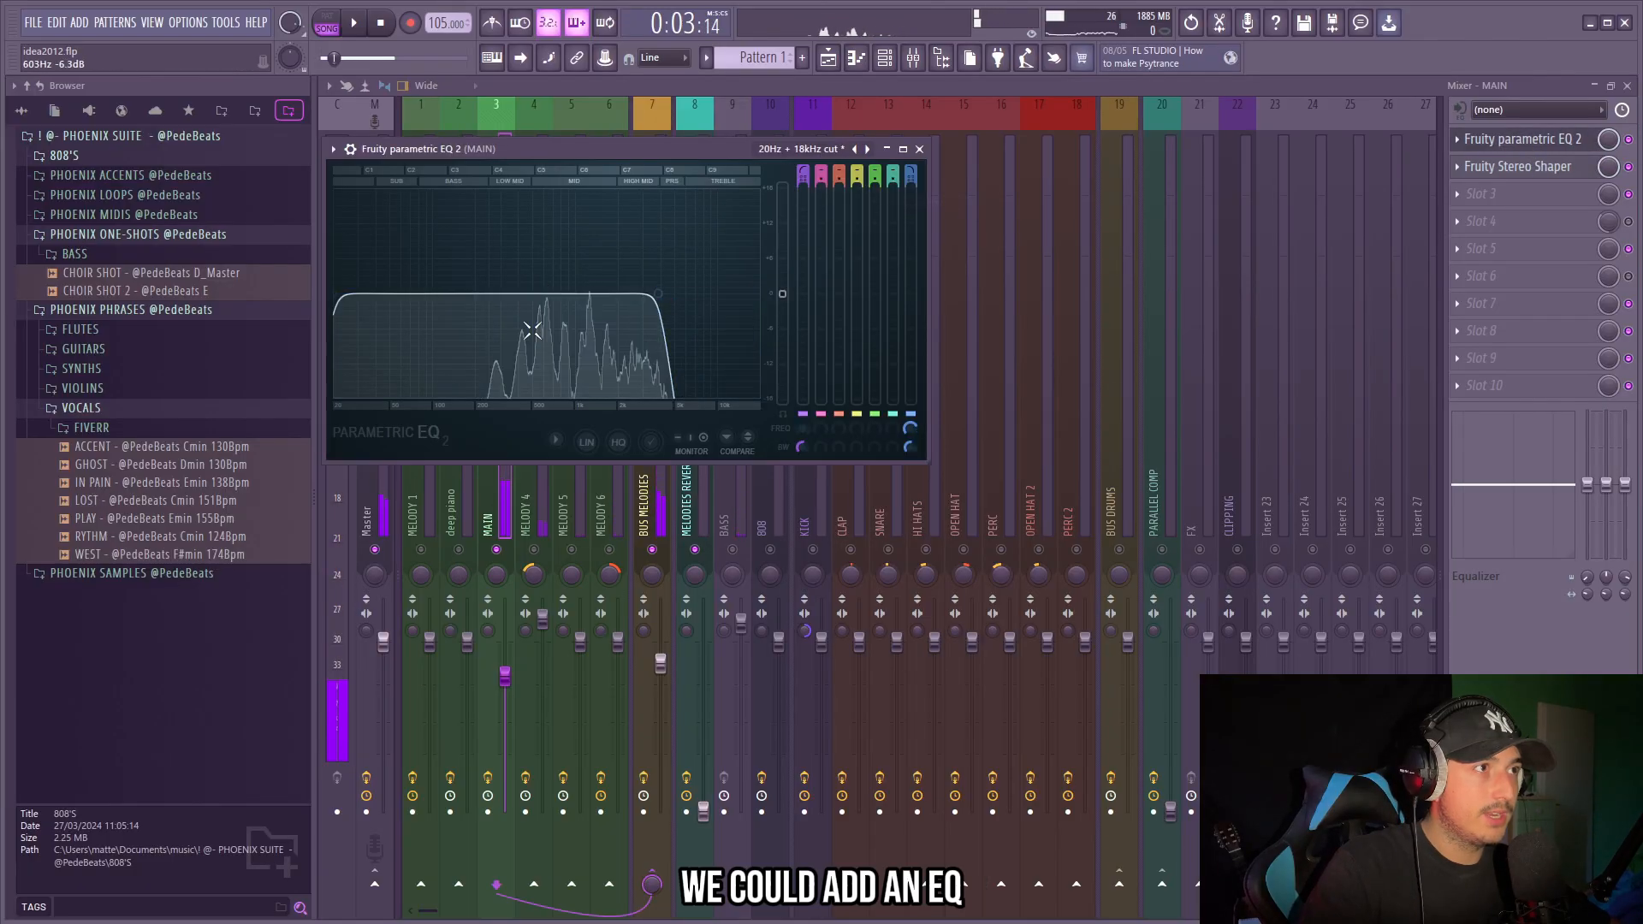
pyautogui.moveTo(353, 293); pyautogui.dragTo(504, 294)
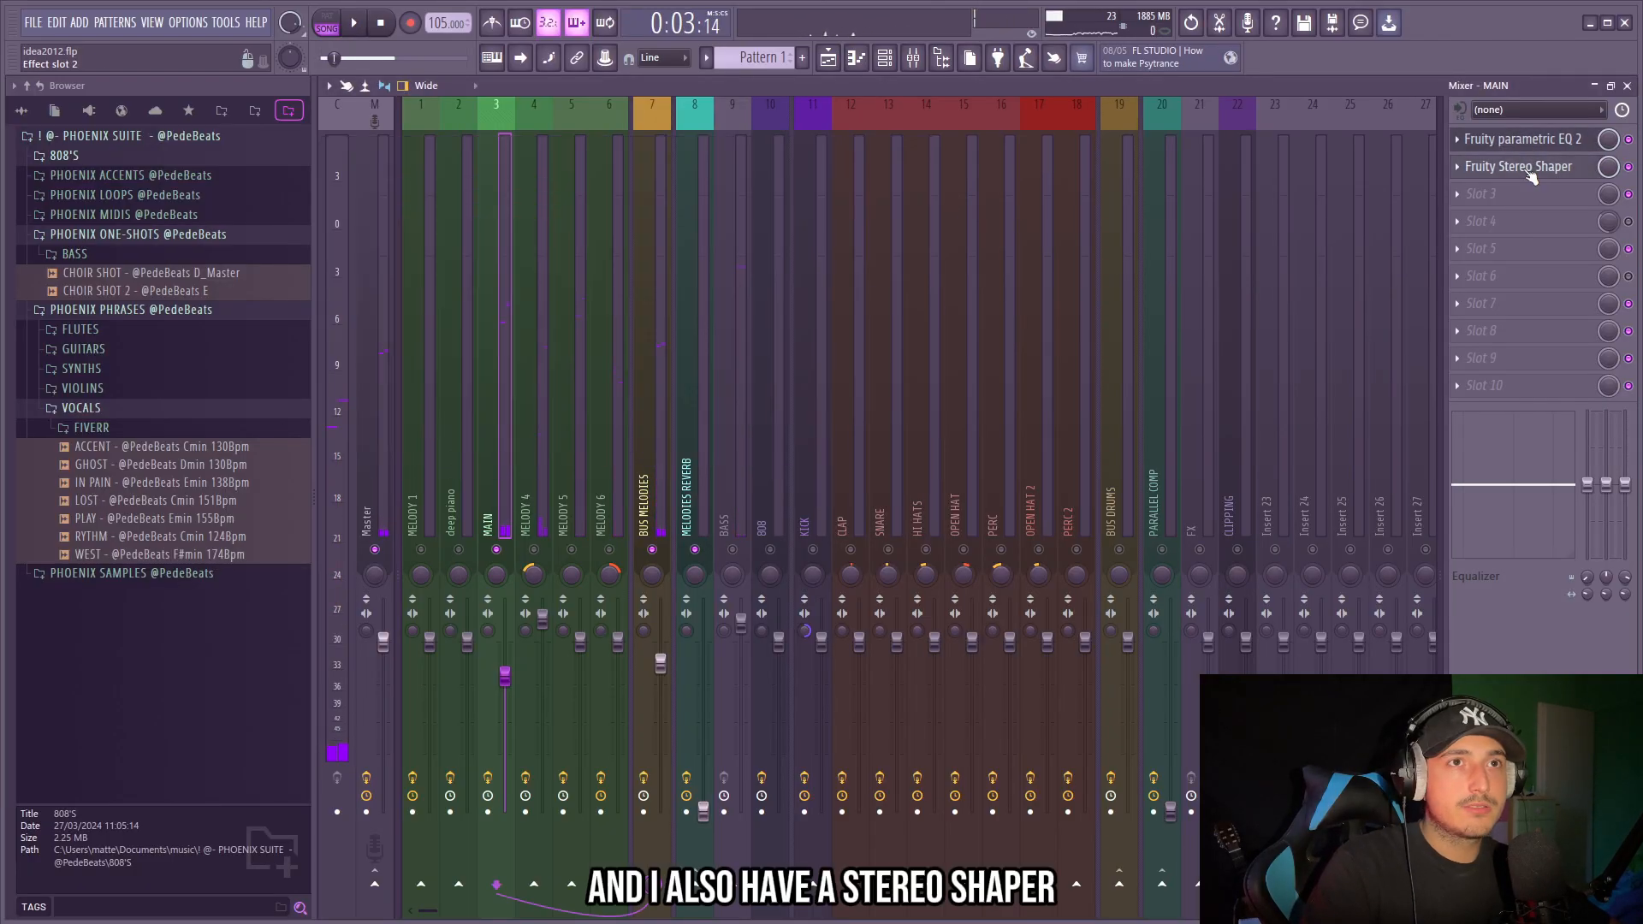
# Load the Stereoize 3 preset in the MAIN track's Fruity Stereo Shaper and close the plugin.
pyautogui.click(1523, 166)
pyautogui.rightClick(527, 188)
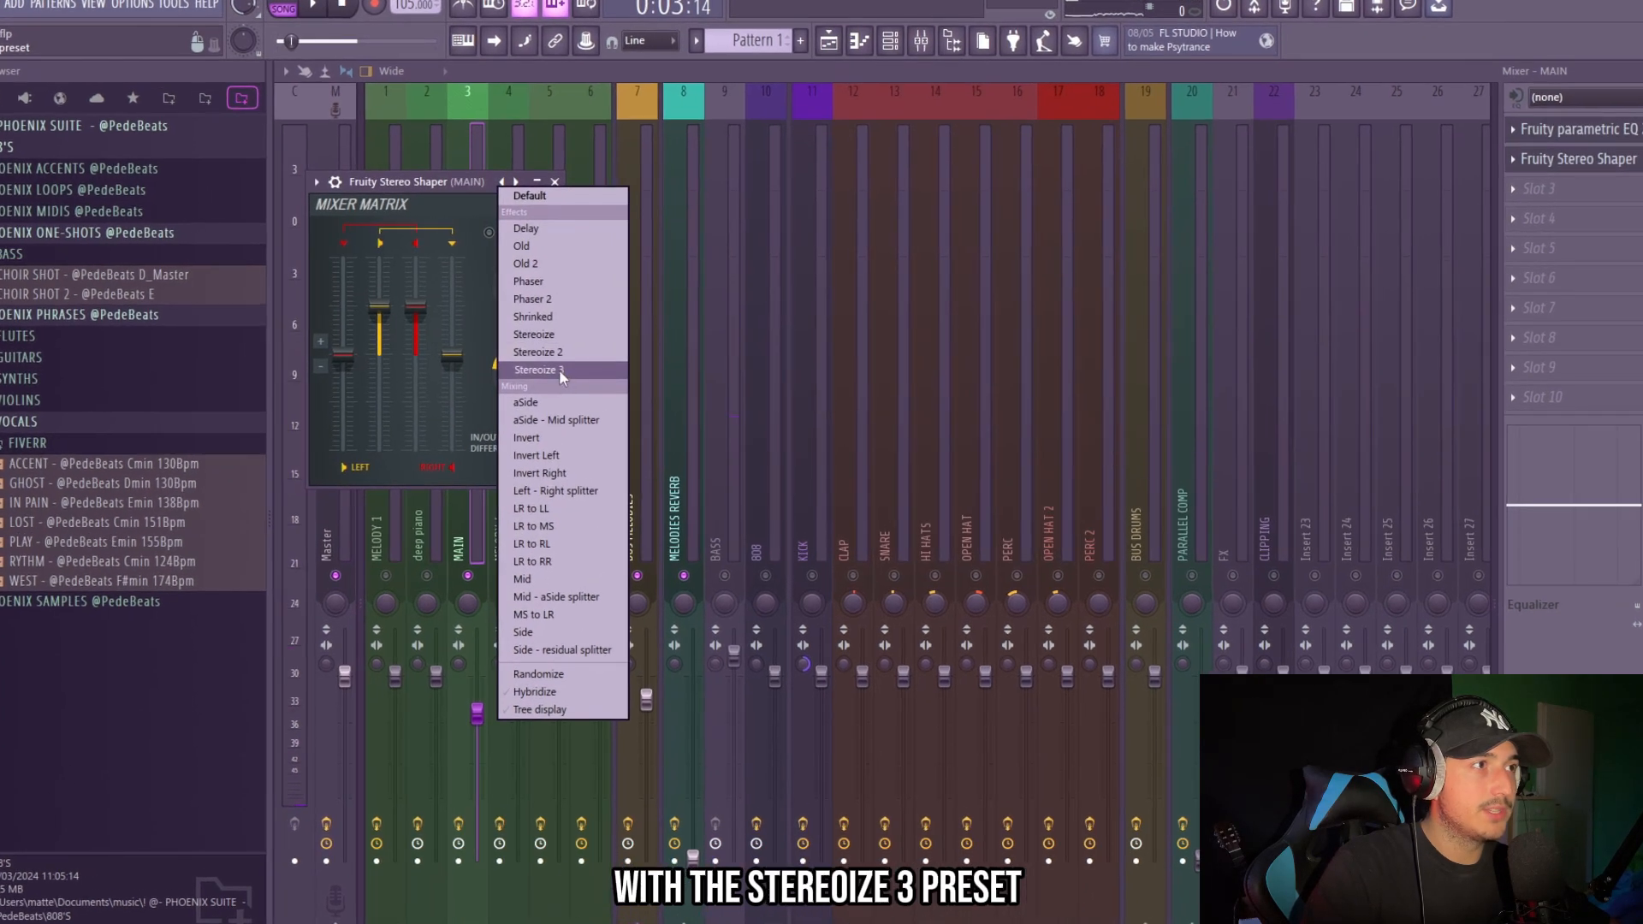
pyautogui.click(580, 359)
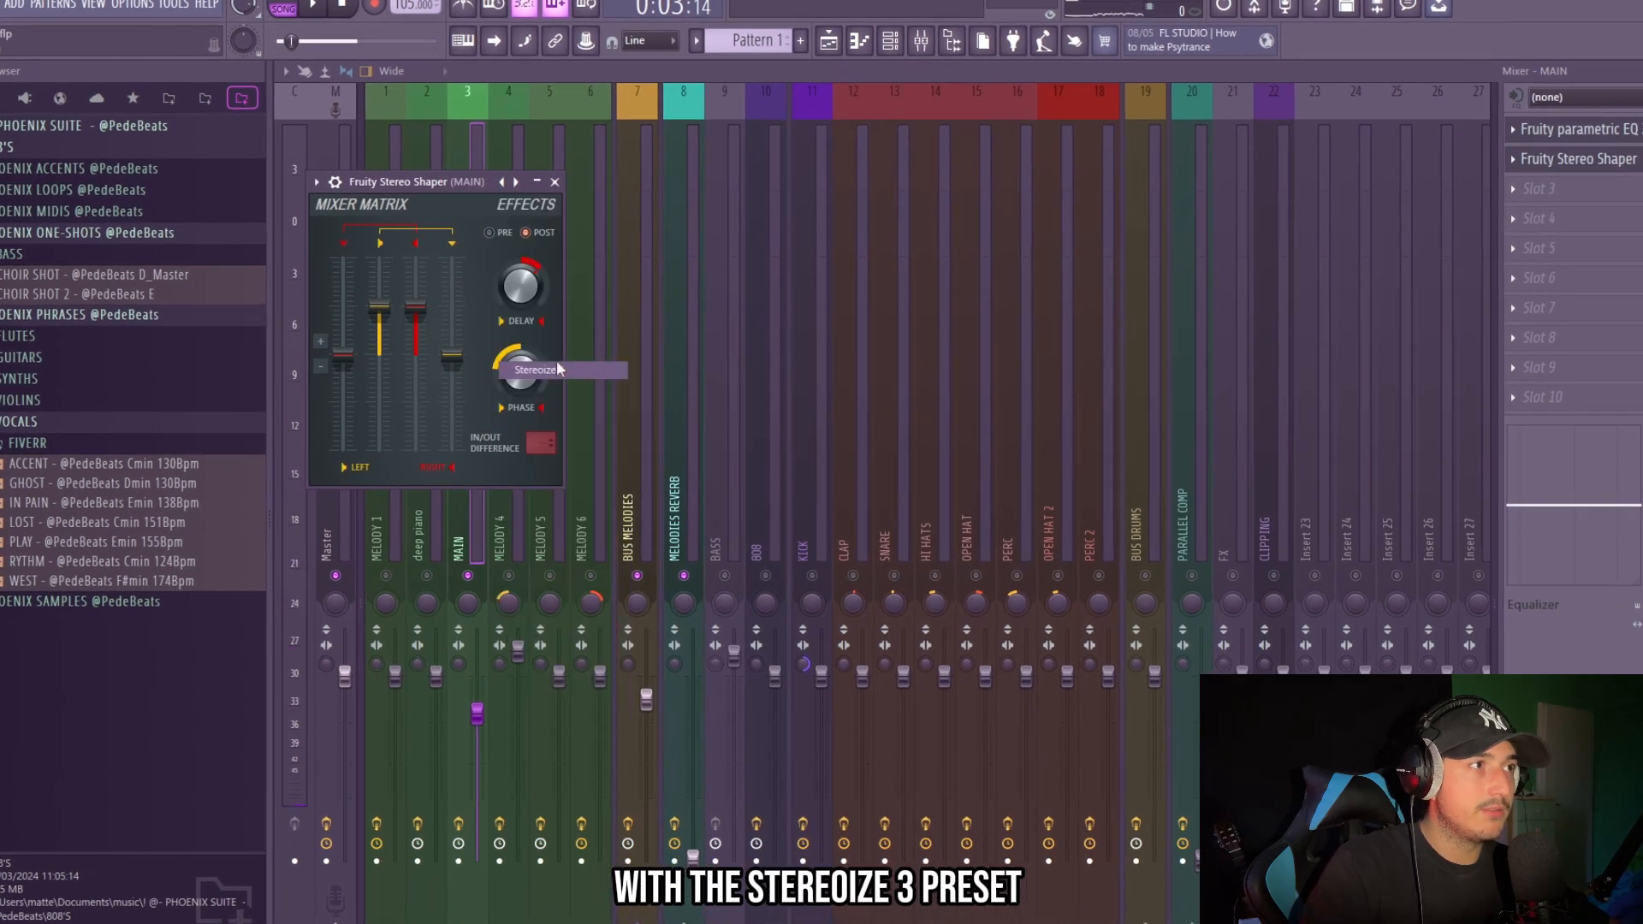
pyautogui.click(555, 182)
# Add Fruity Reeverb 2 to slot 3 of the MAIN track and another effect to slot 5.
pyautogui.click(1233, 283)
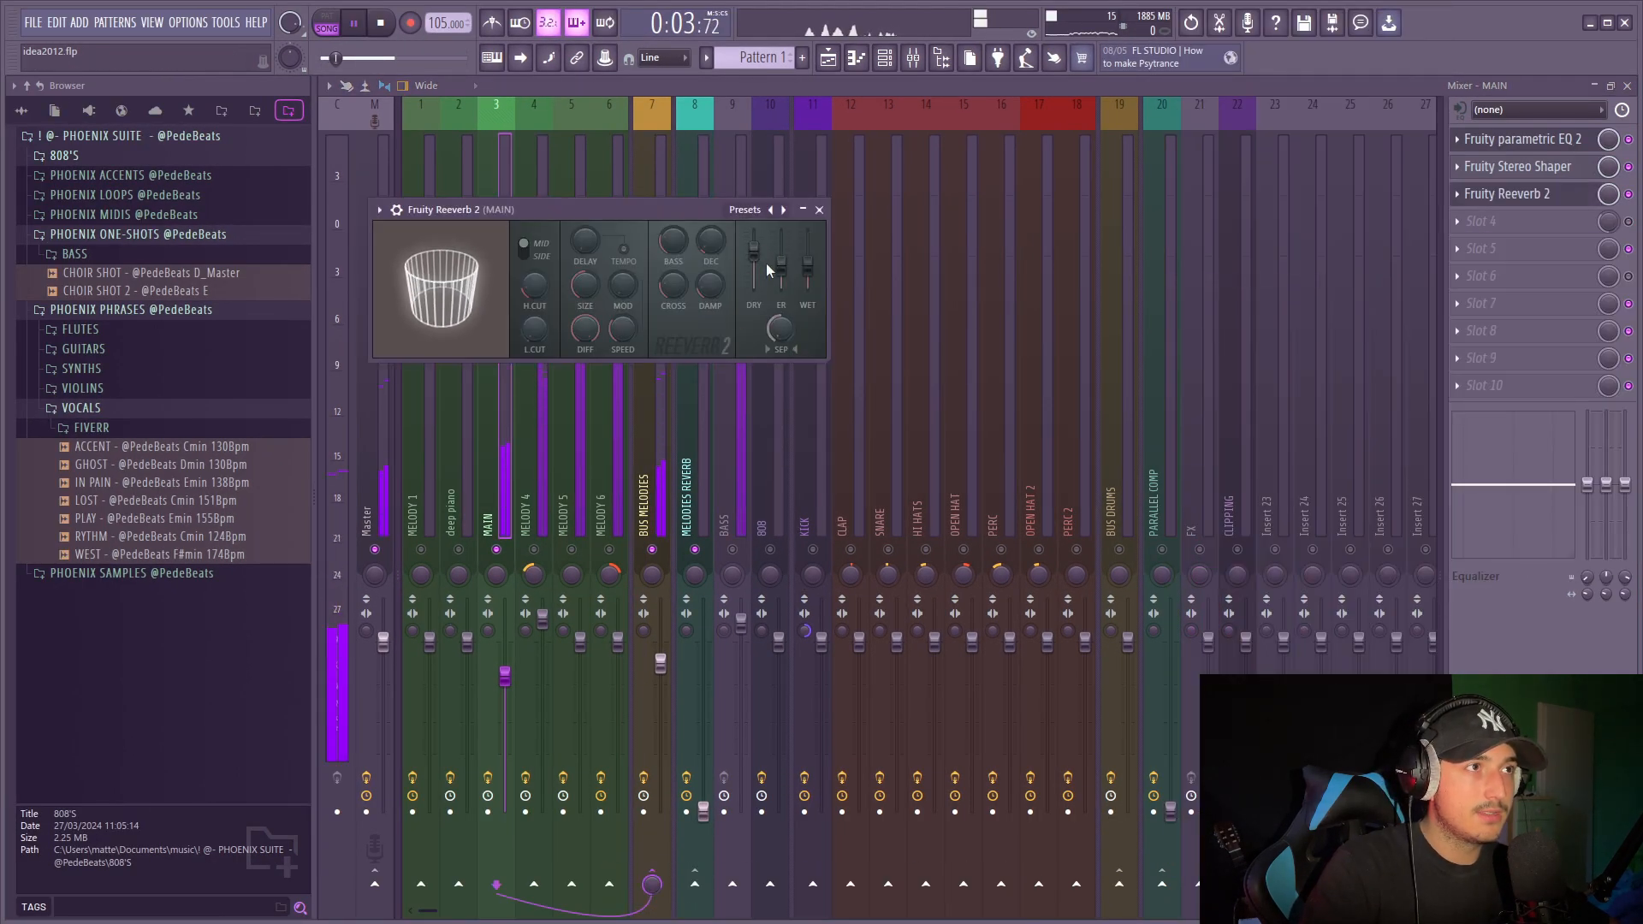
pyautogui.click(1506, 194)
pyautogui.click(1483, 248)
pyautogui.click(1241, 241)
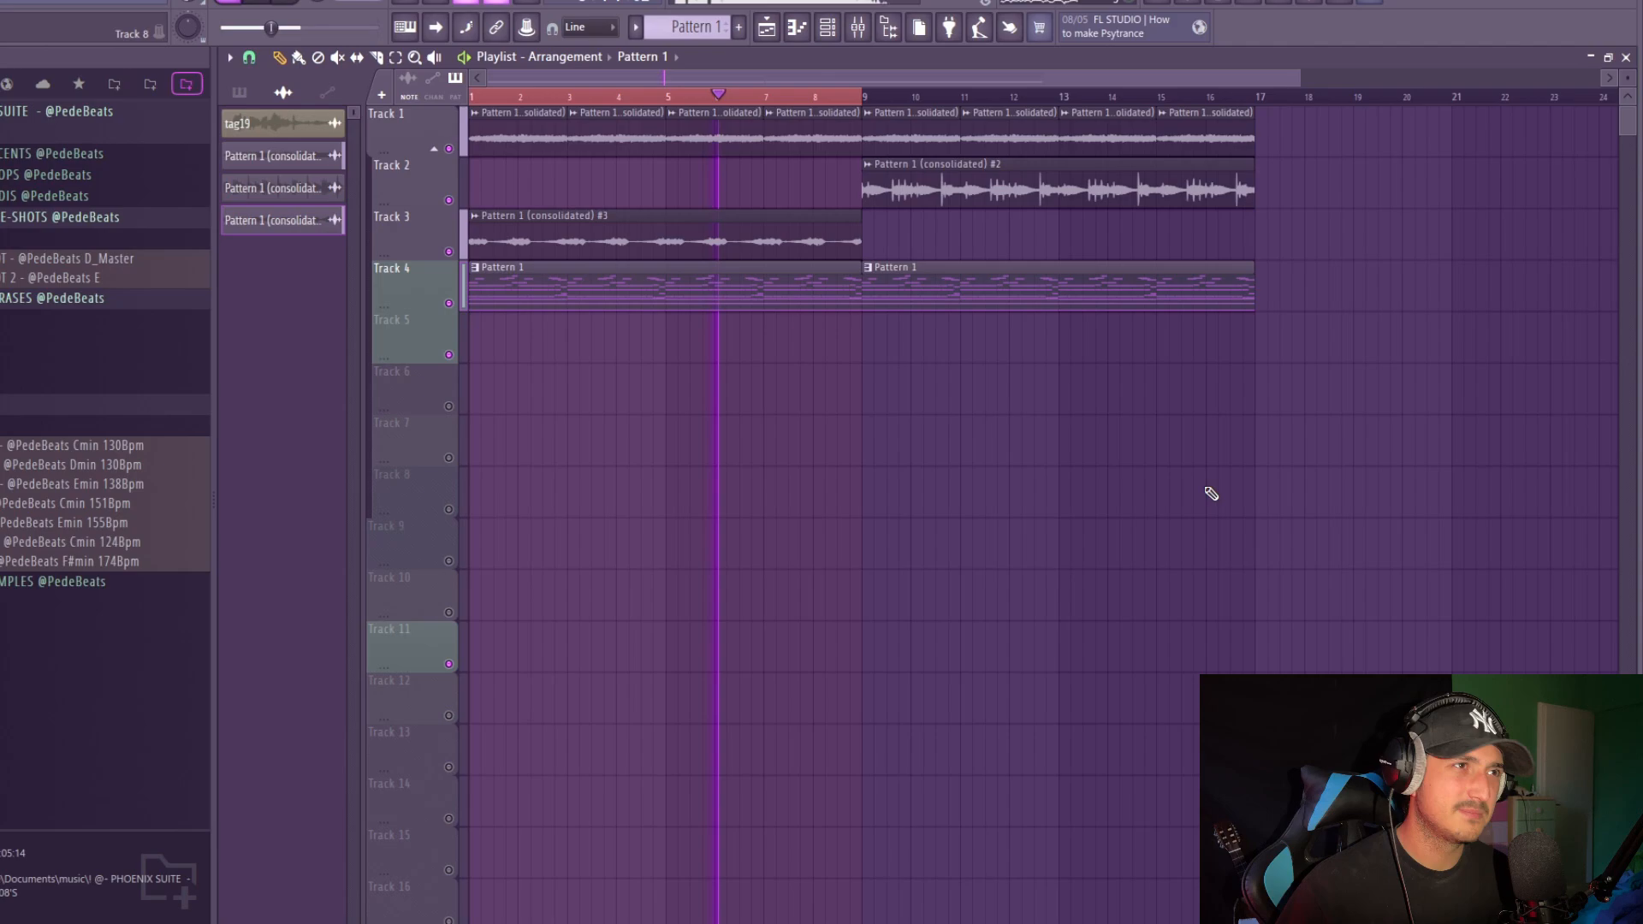
# Set the time-stretching mode of the Track 3 audio clip, Pattern 1 (consolidated) #3, to Stretch Pro and play it back.
pyautogui.press('space')
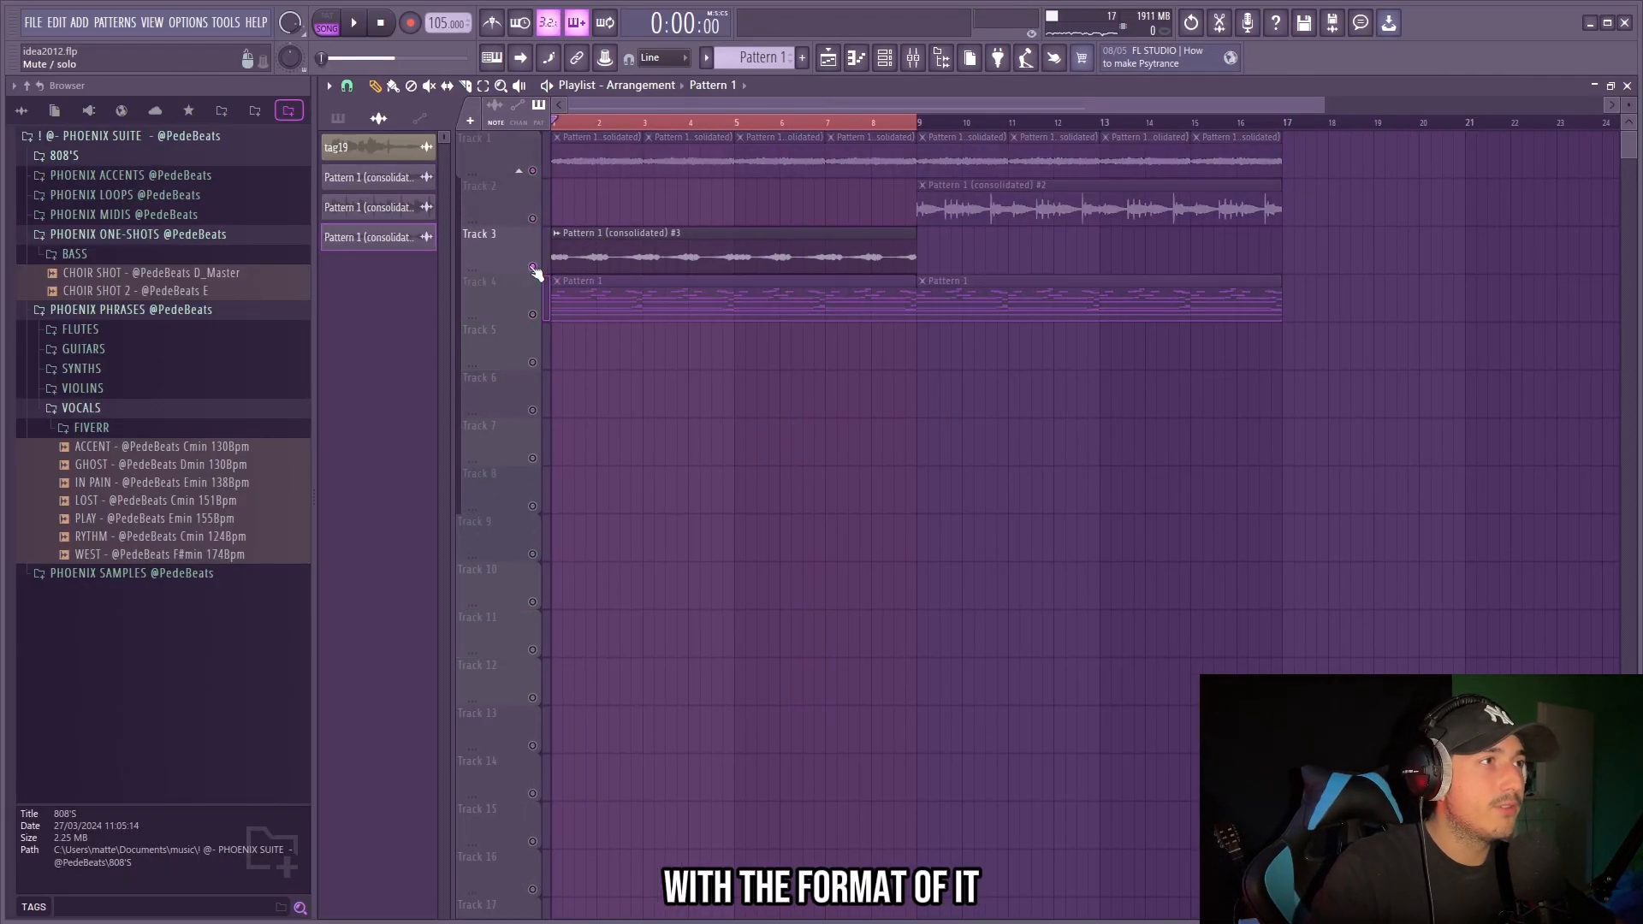
pyautogui.doubleClick(656, 257)
pyautogui.click(890, 384)
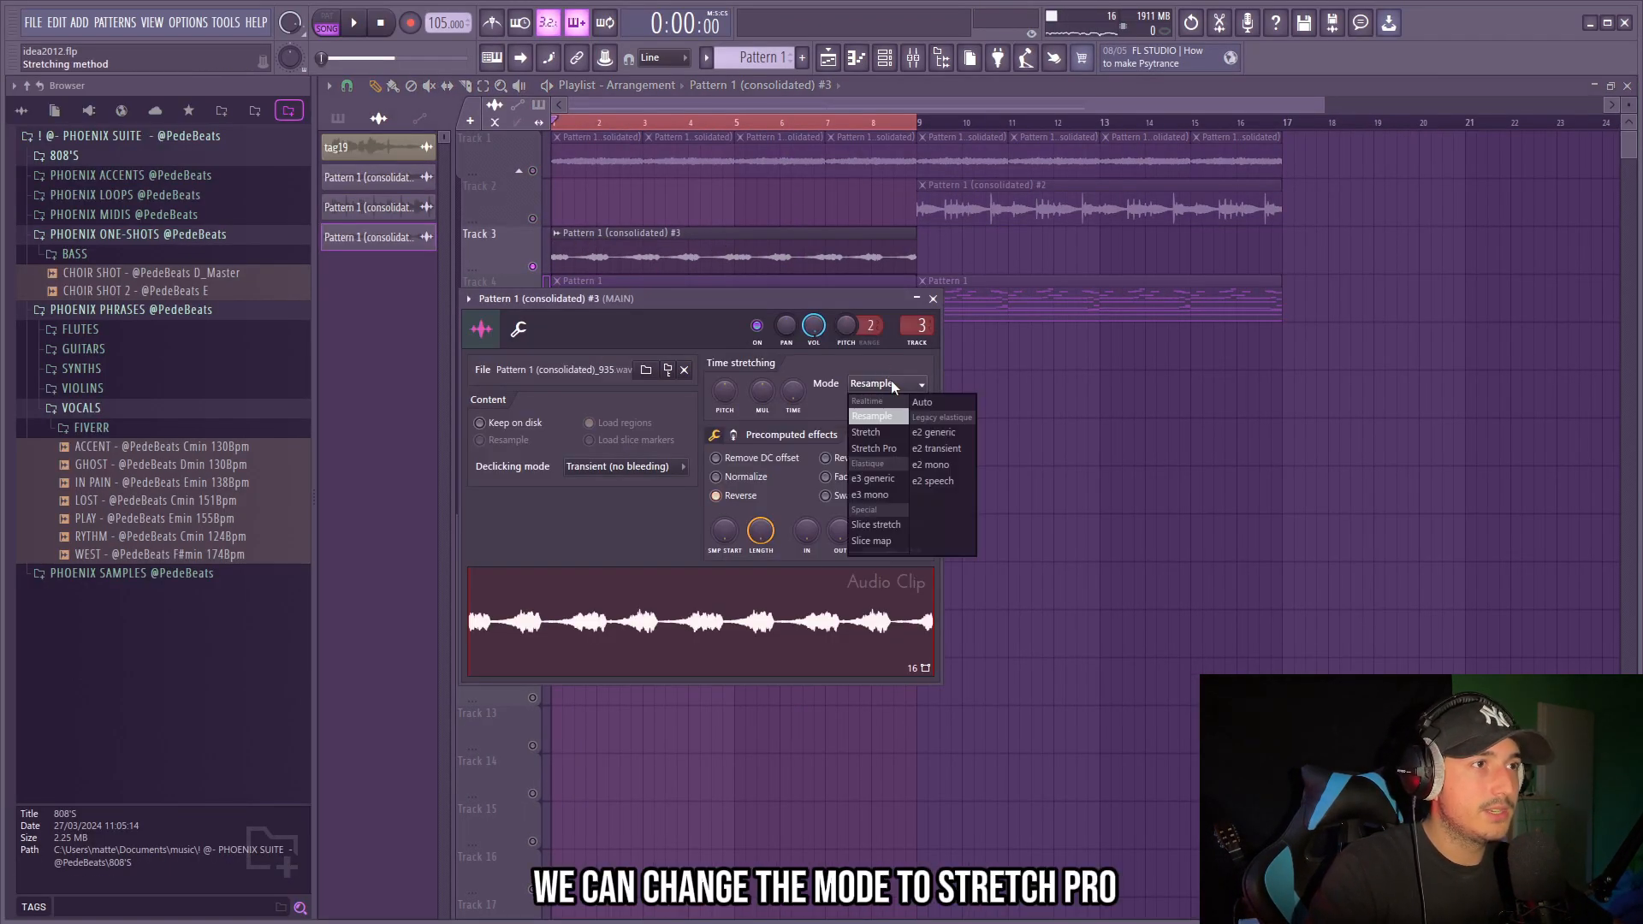
pyautogui.click(877, 448)
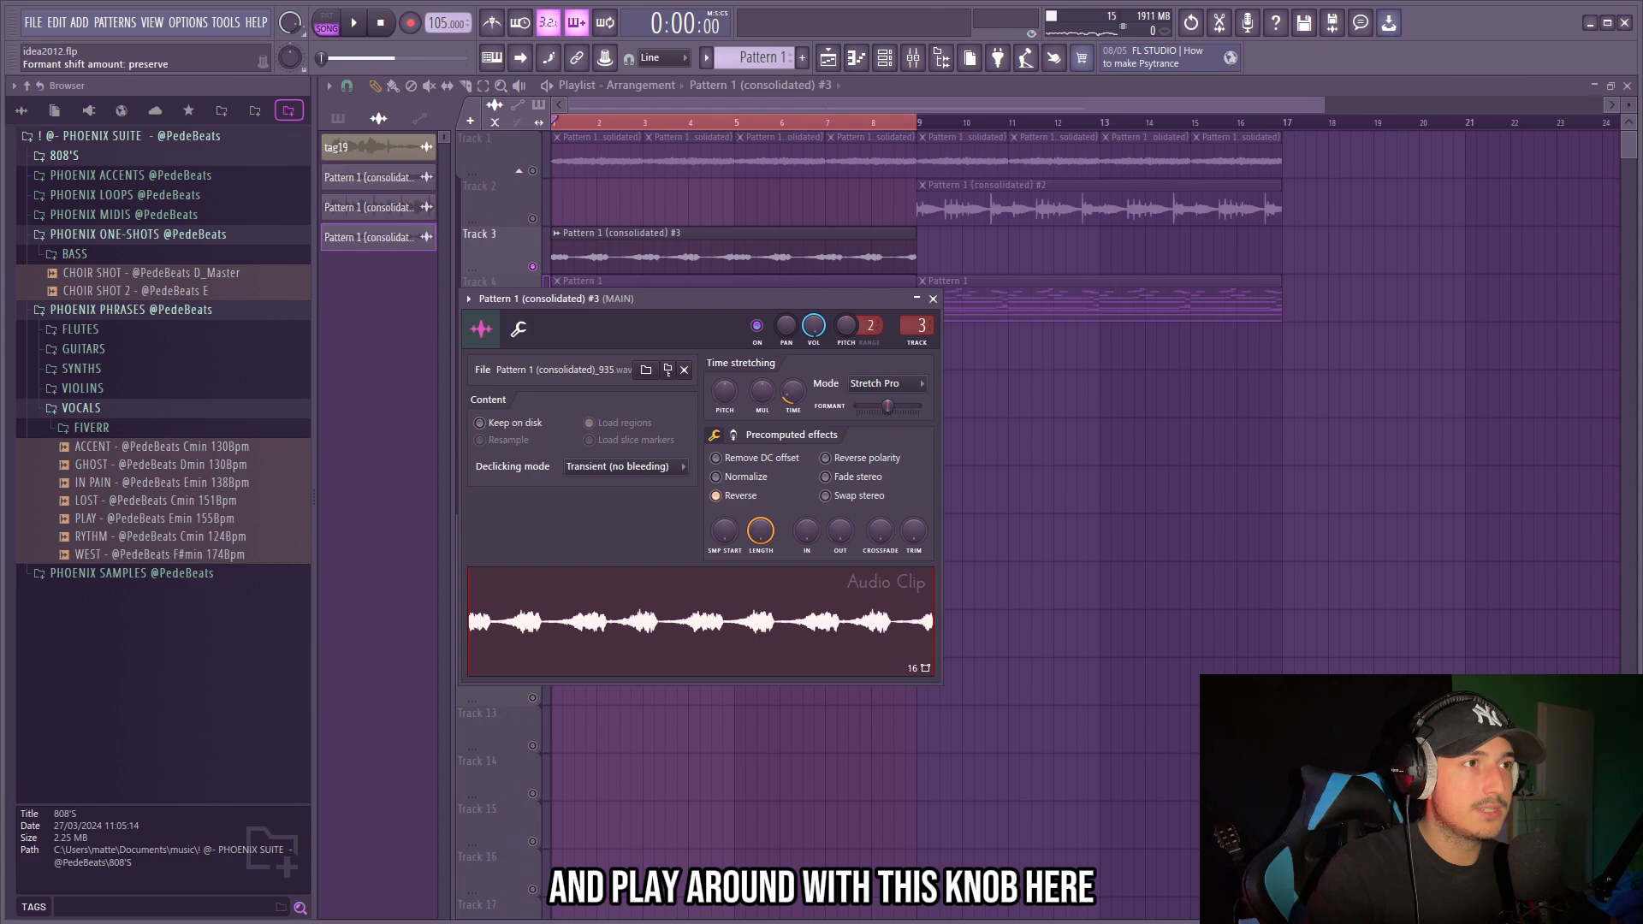
pyautogui.press('space')
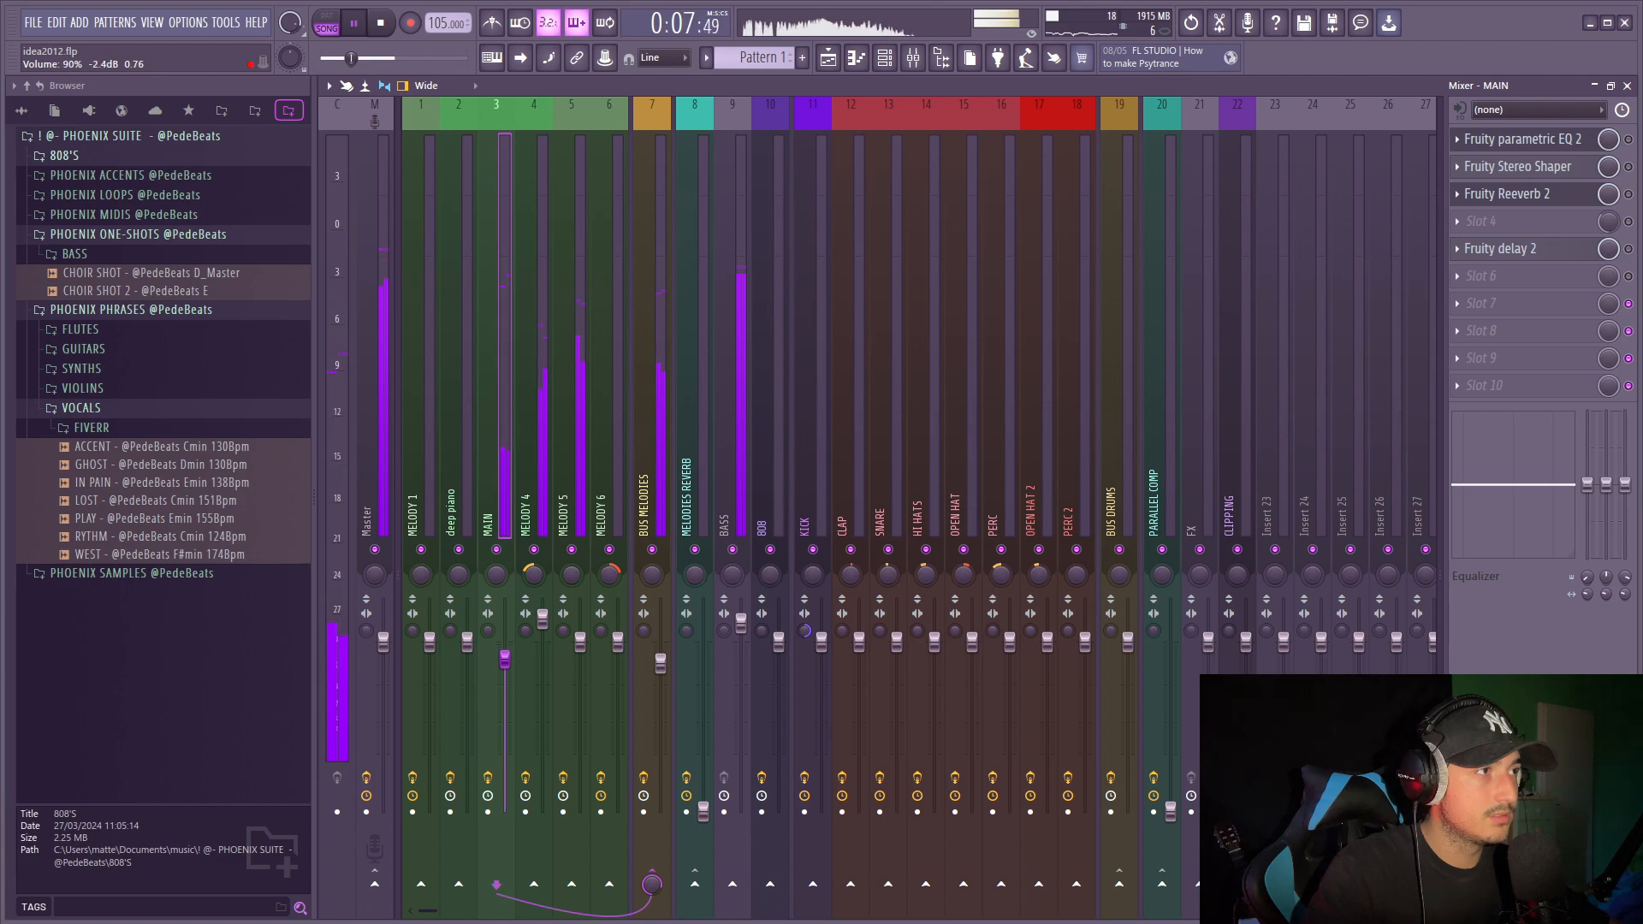
# Adjust the pan knob in the channel settings of the Track 3 audio clip.
pyautogui.click(828, 57)
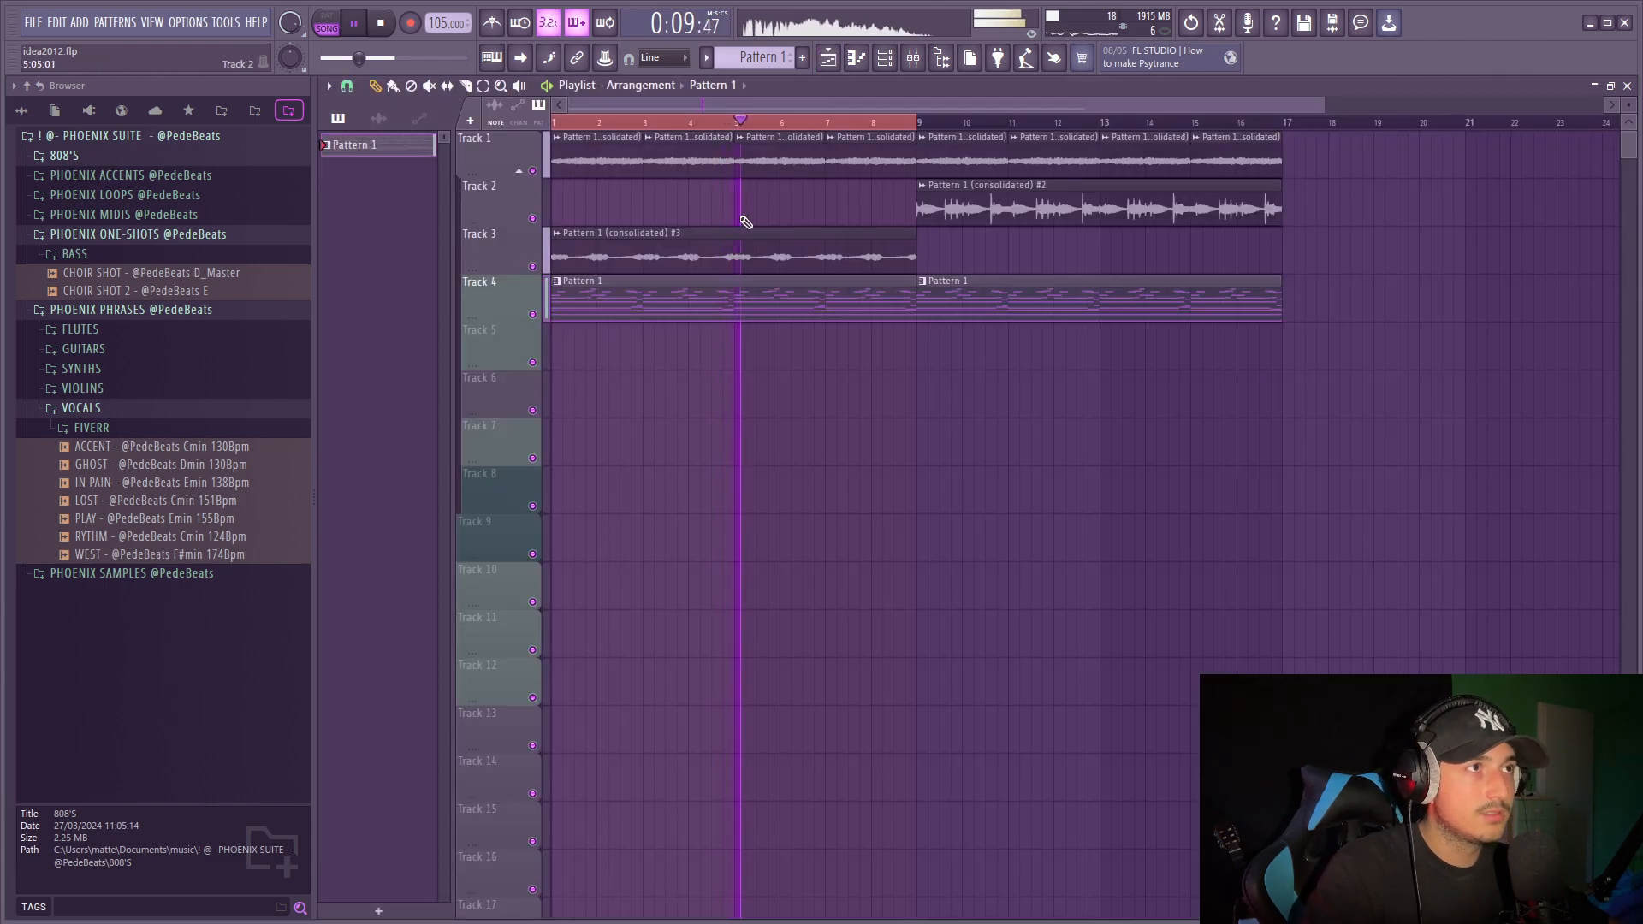
pyautogui.doubleClick(745, 246)
pyautogui.moveTo(786, 326); pyautogui.dragTo(786, 295)
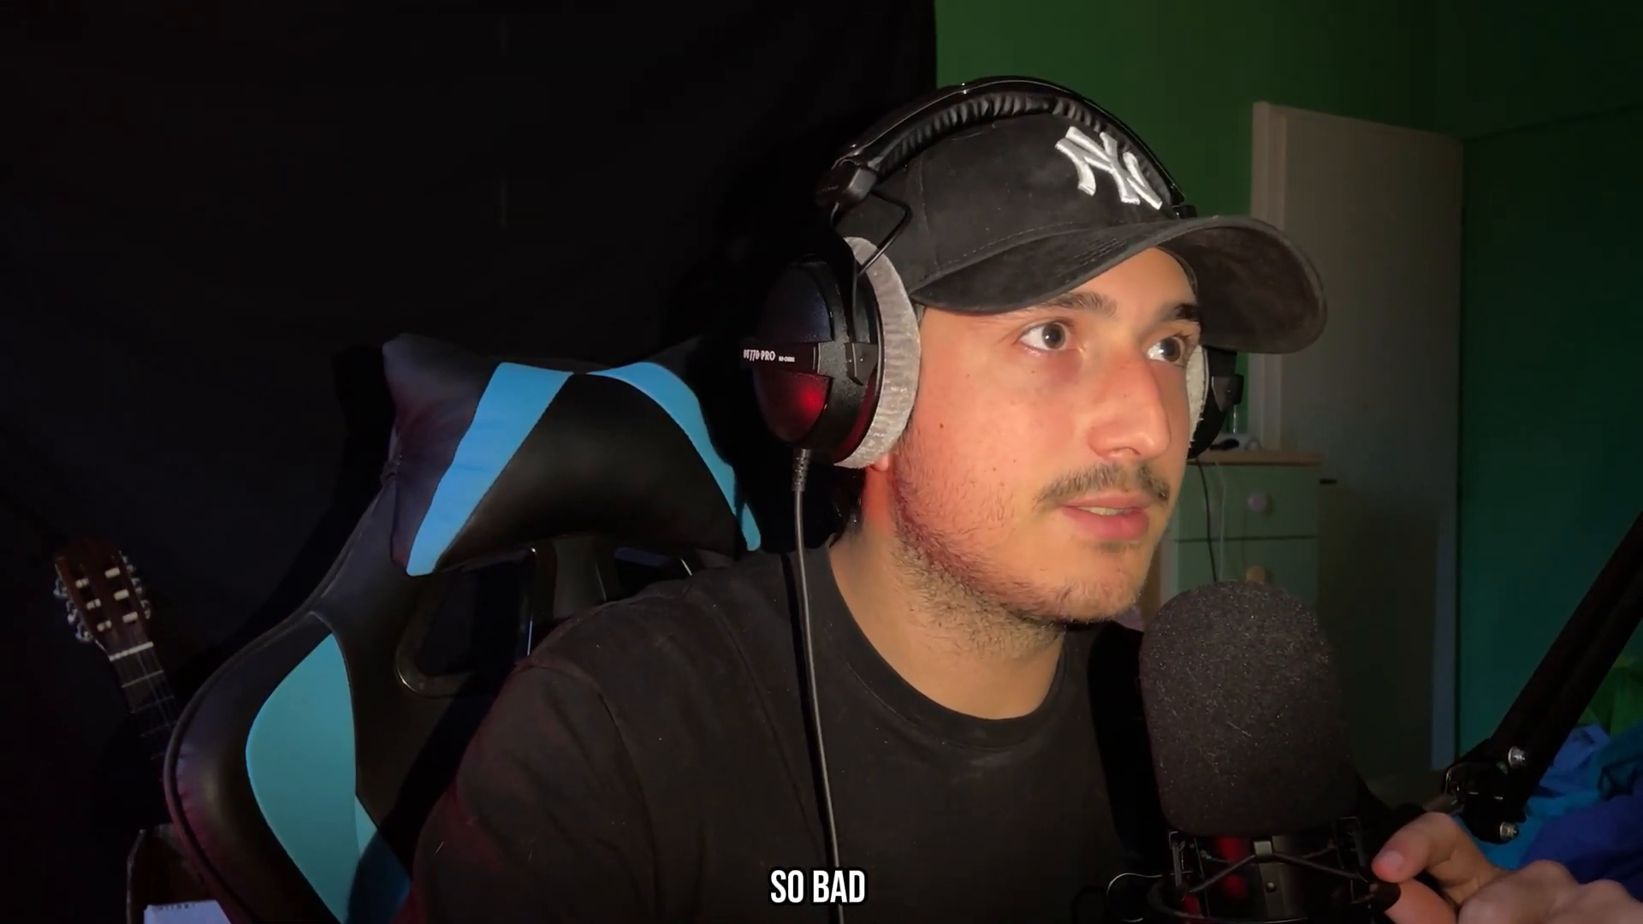
# Load the Close Grand piano and copy its two-bar G#2 and G#3 notes to bars 5 and 6.
pyautogui.moveTo(112, 401); pyautogui.dragTo(96, 426)
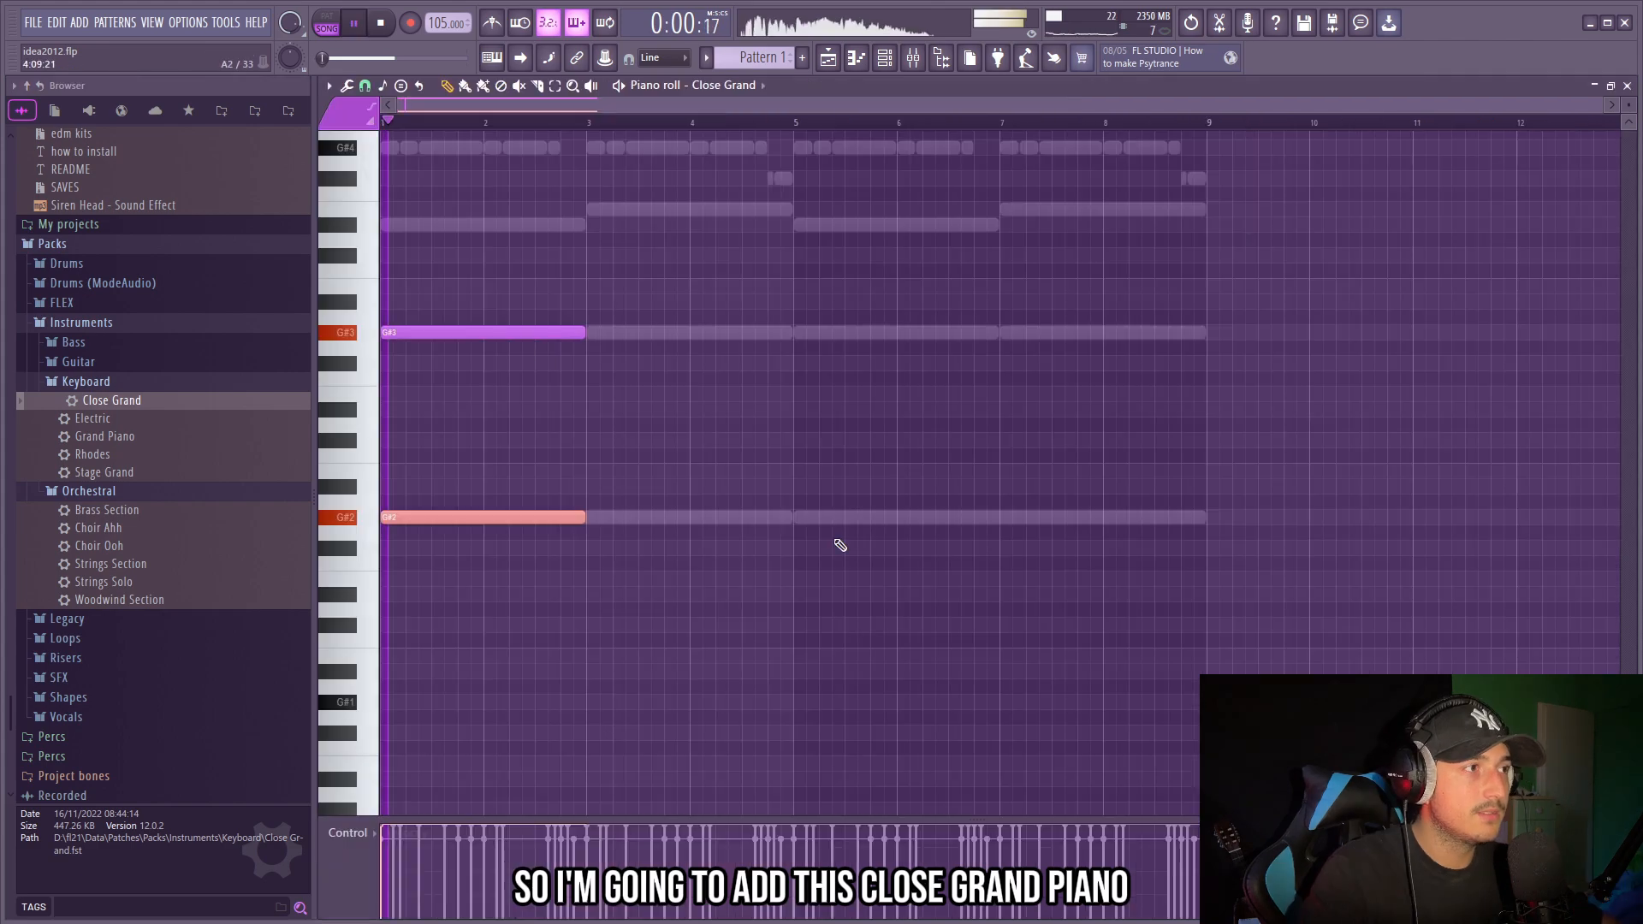
pyautogui.hotkey('ctrl', 'a')
pyautogui.moveTo(548, 330); pyautogui.dragTo(974, 331)
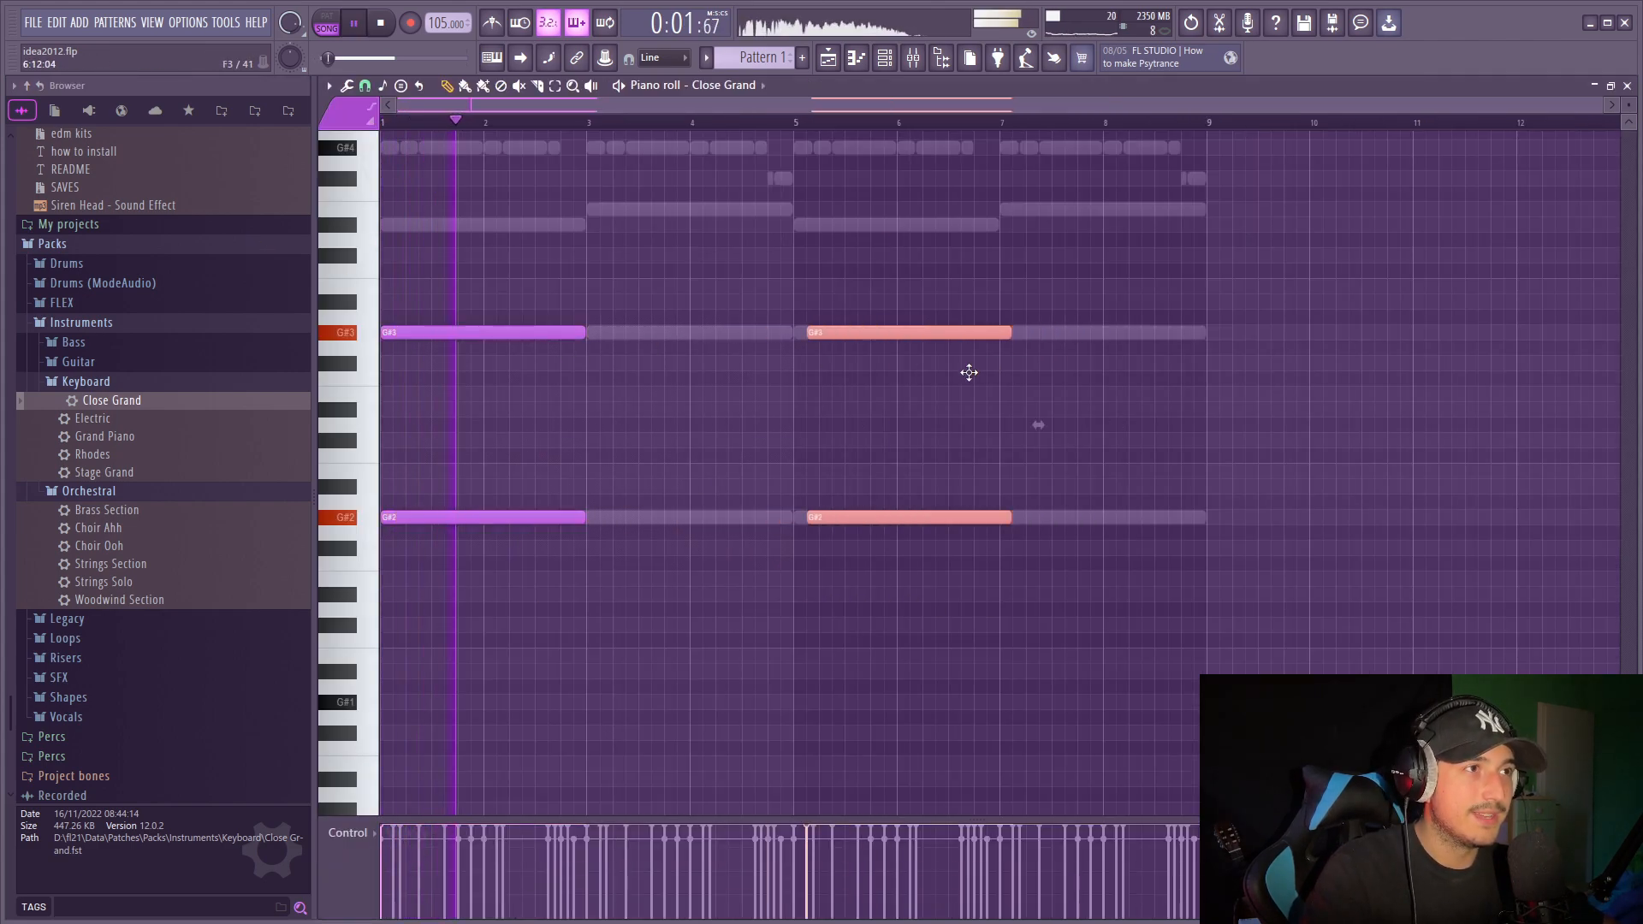
pyautogui.hotkey('ctrl', 'a')
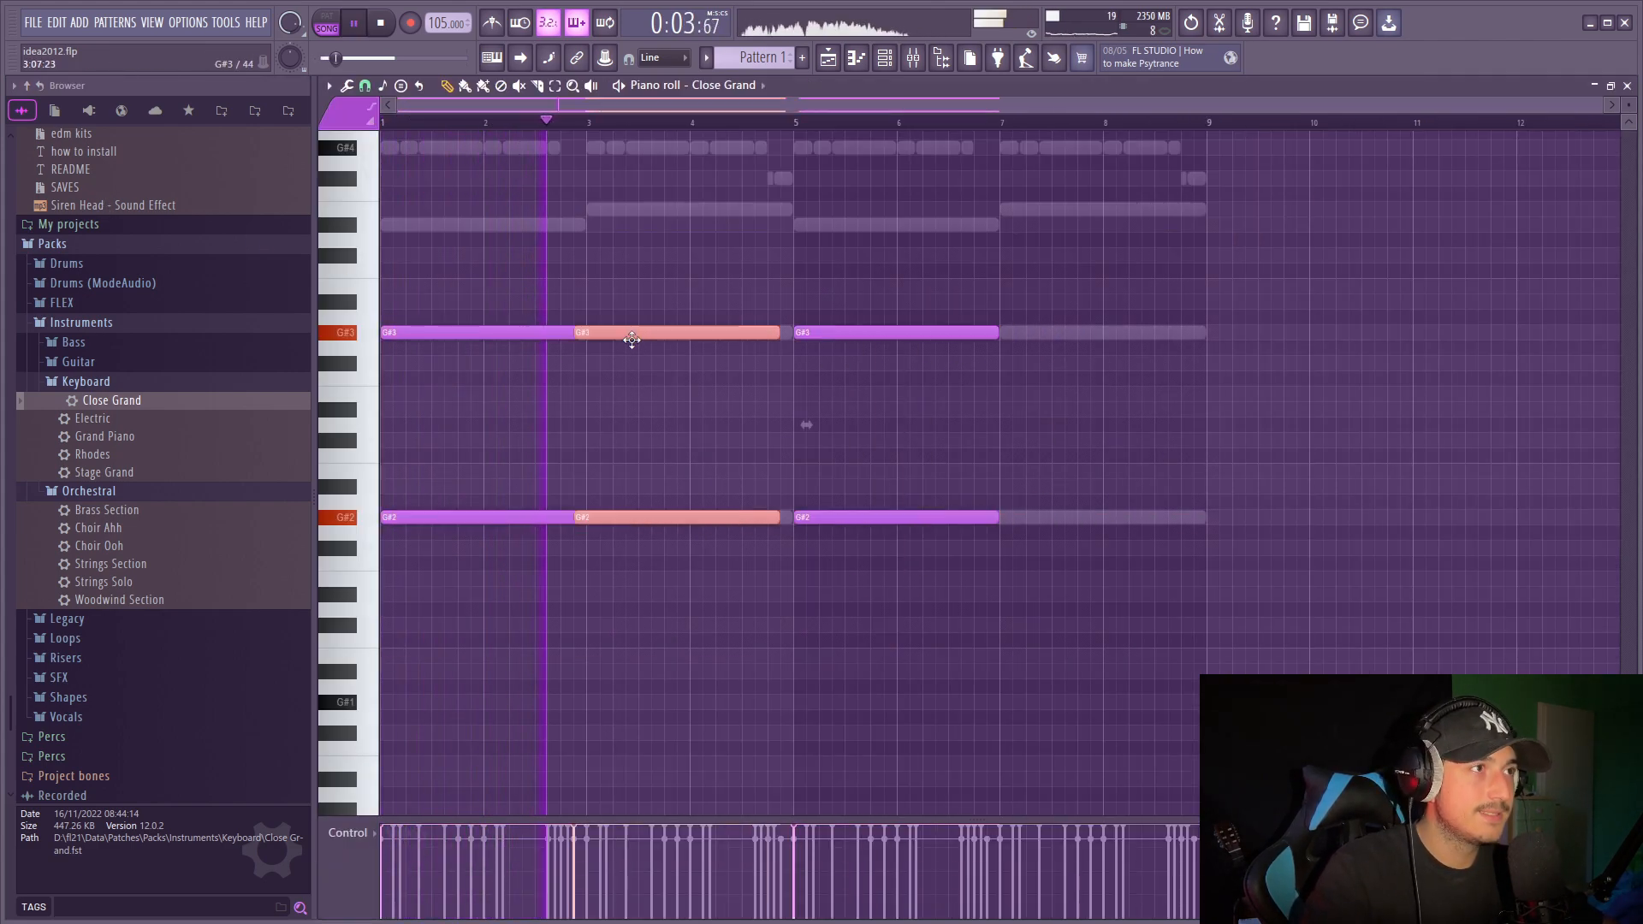
pyautogui.hotkey('ctrl', 'b')
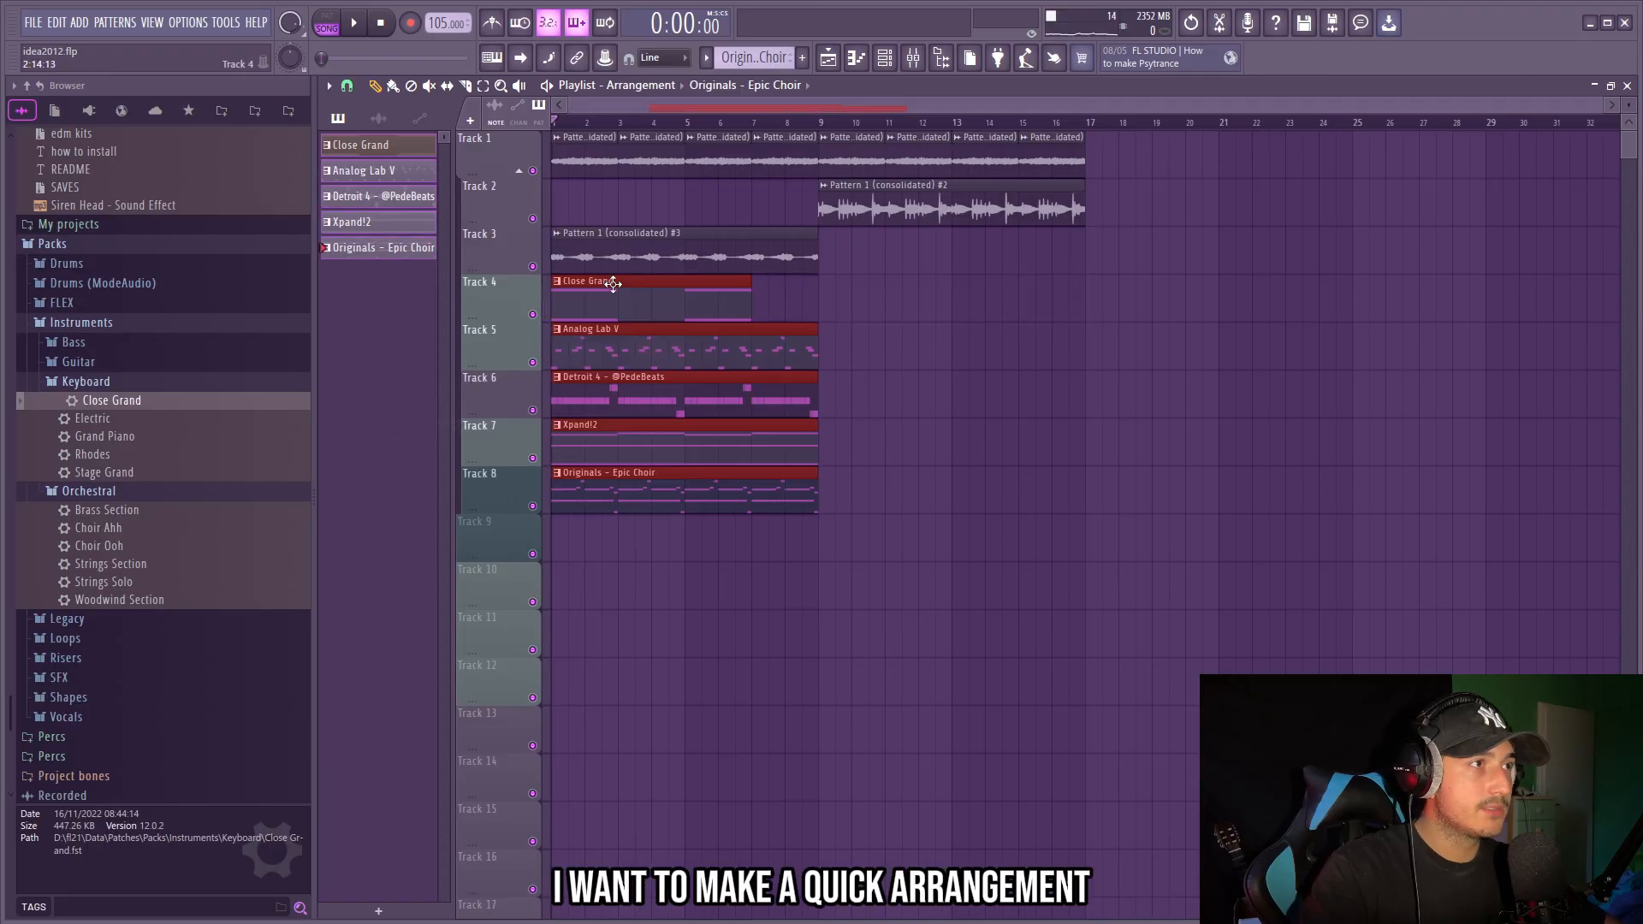
# Duplicate the instrument clips on Tracks 4 to 8 into bars 9 to 16 of the playlist.
pyautogui.moveTo(557, 275); pyautogui.dragTo(1024, 556)
pyautogui.hotkey('ctrl', 'b')
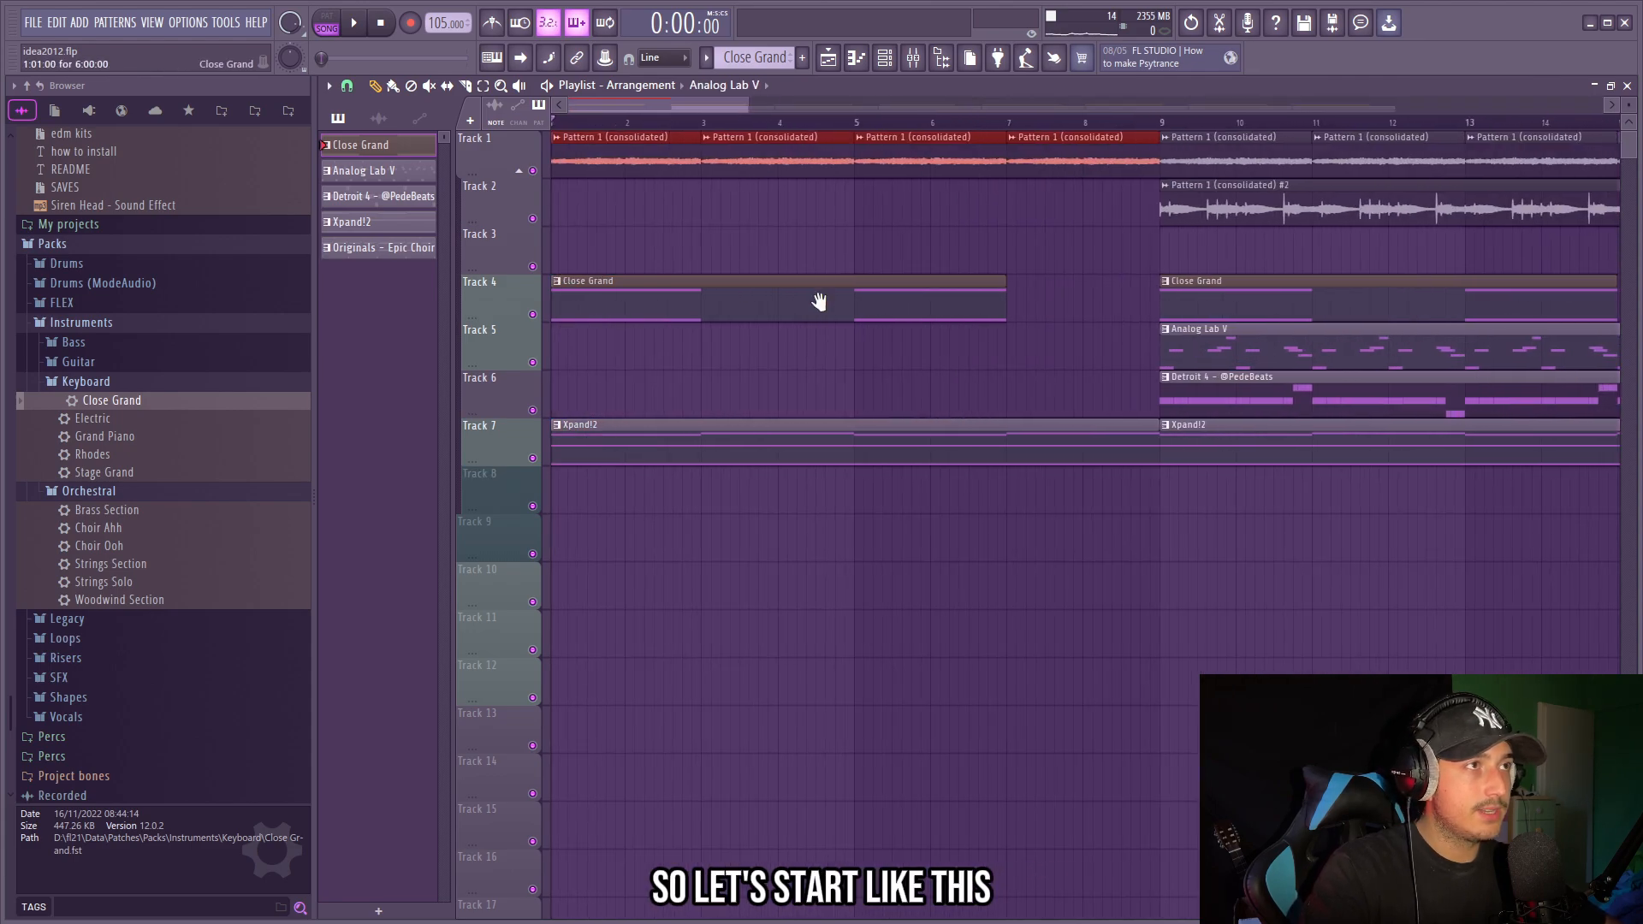
# Make the selected Track 1 audio clips in bars 1 to 8 unique while playing back the arrangement.
pyautogui.press('space')
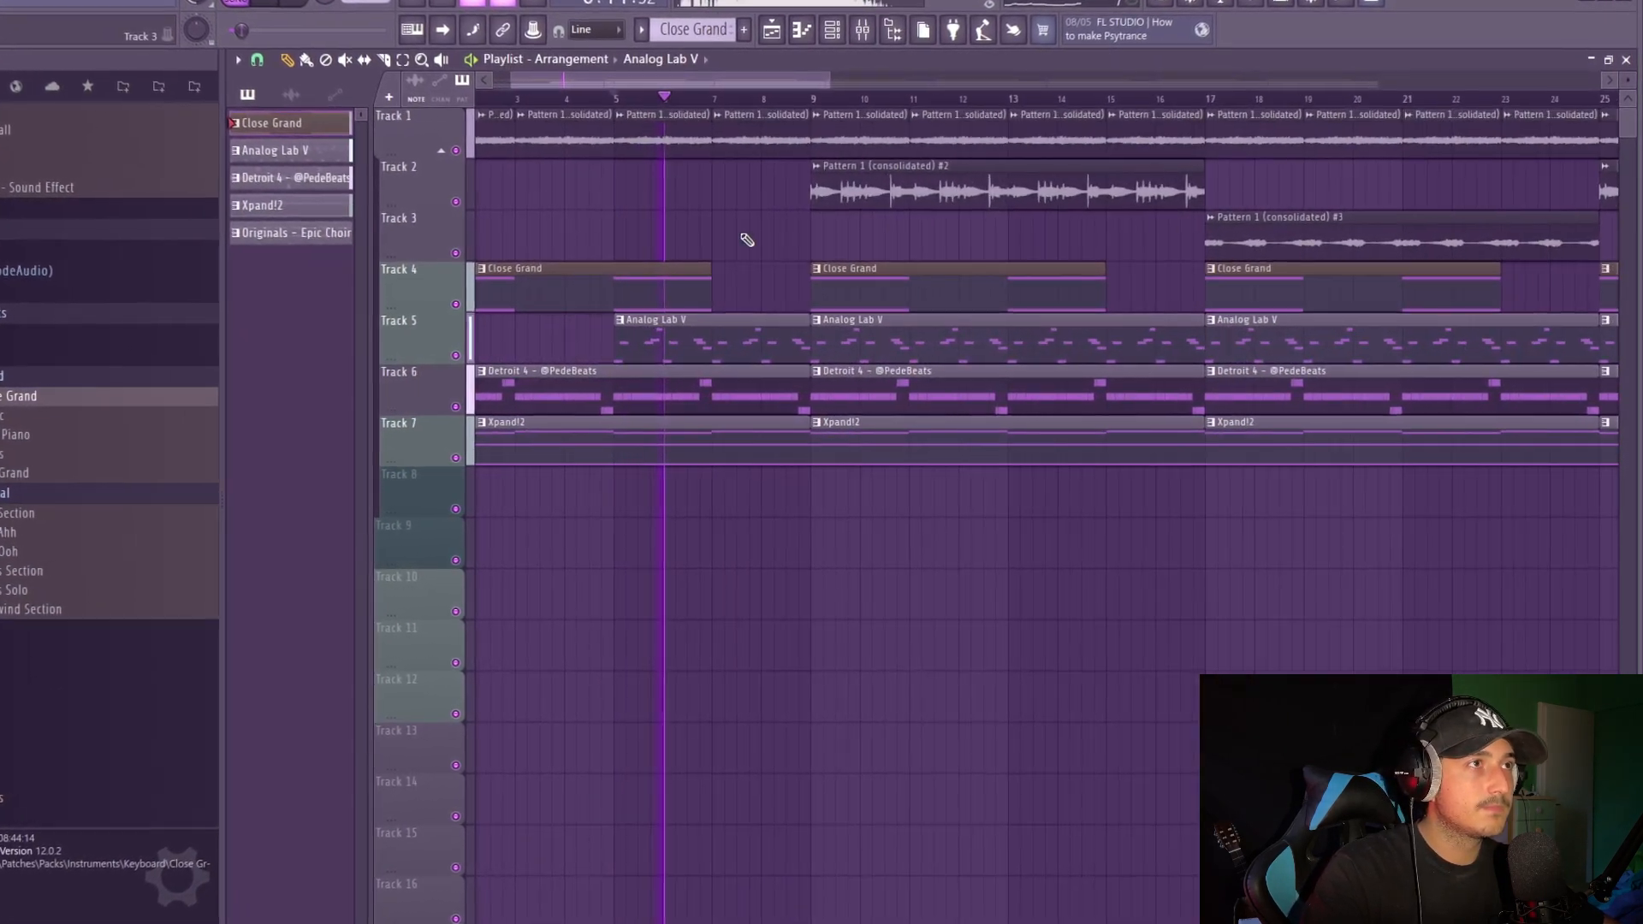
pyautogui.rightClick(480, 126)
pyautogui.click(510, 279)
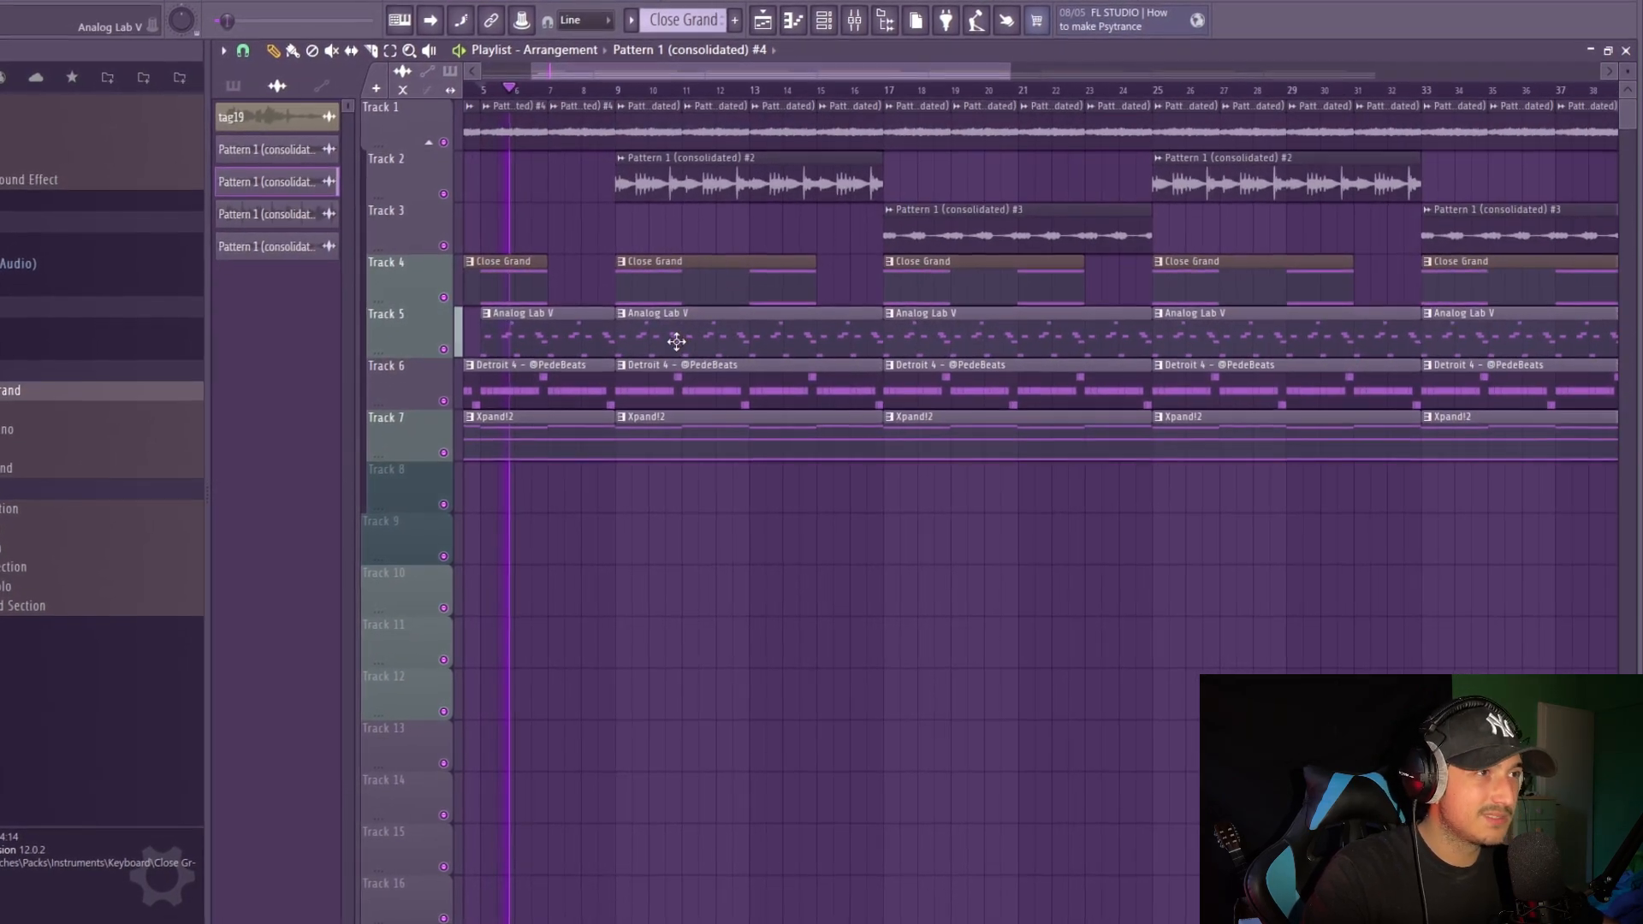
# Thin out bars 9 to 16 by removing the Track 2 and Detroit 4 clips and keeping Analog Lab V only in bars 13 to 16.
pyautogui.rightClick(837, 184)
pyautogui.scroll(-2, 851, 257)
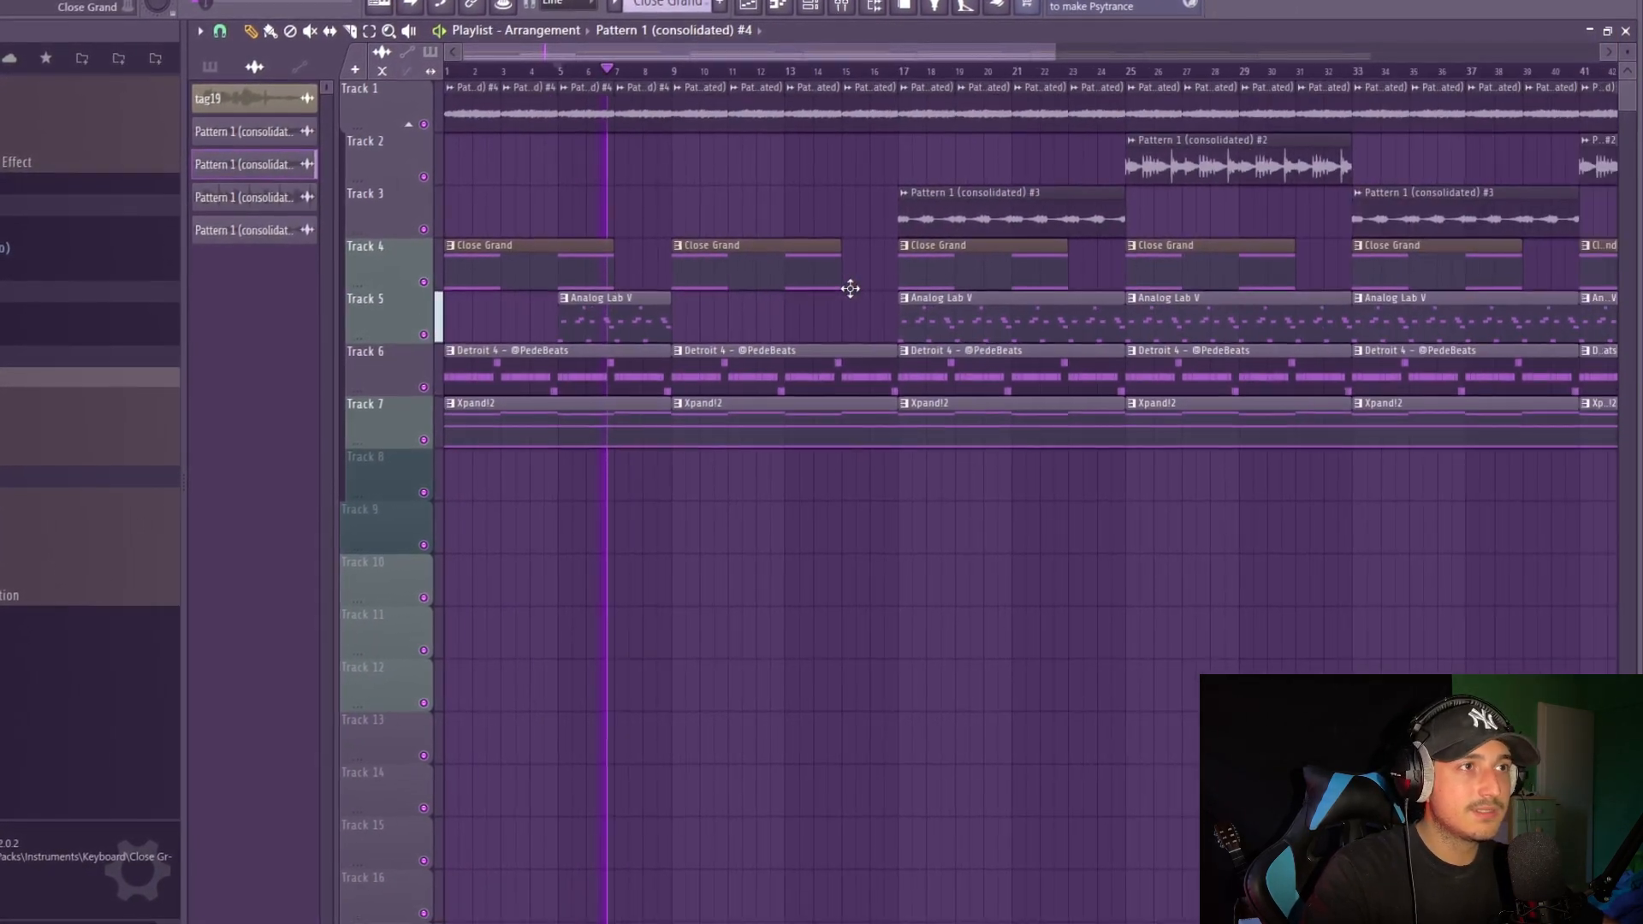
pyautogui.scroll(2, 689, 184)
pyautogui.hotkey('ctrl', 'z')
pyautogui.rightClick(741, 171)
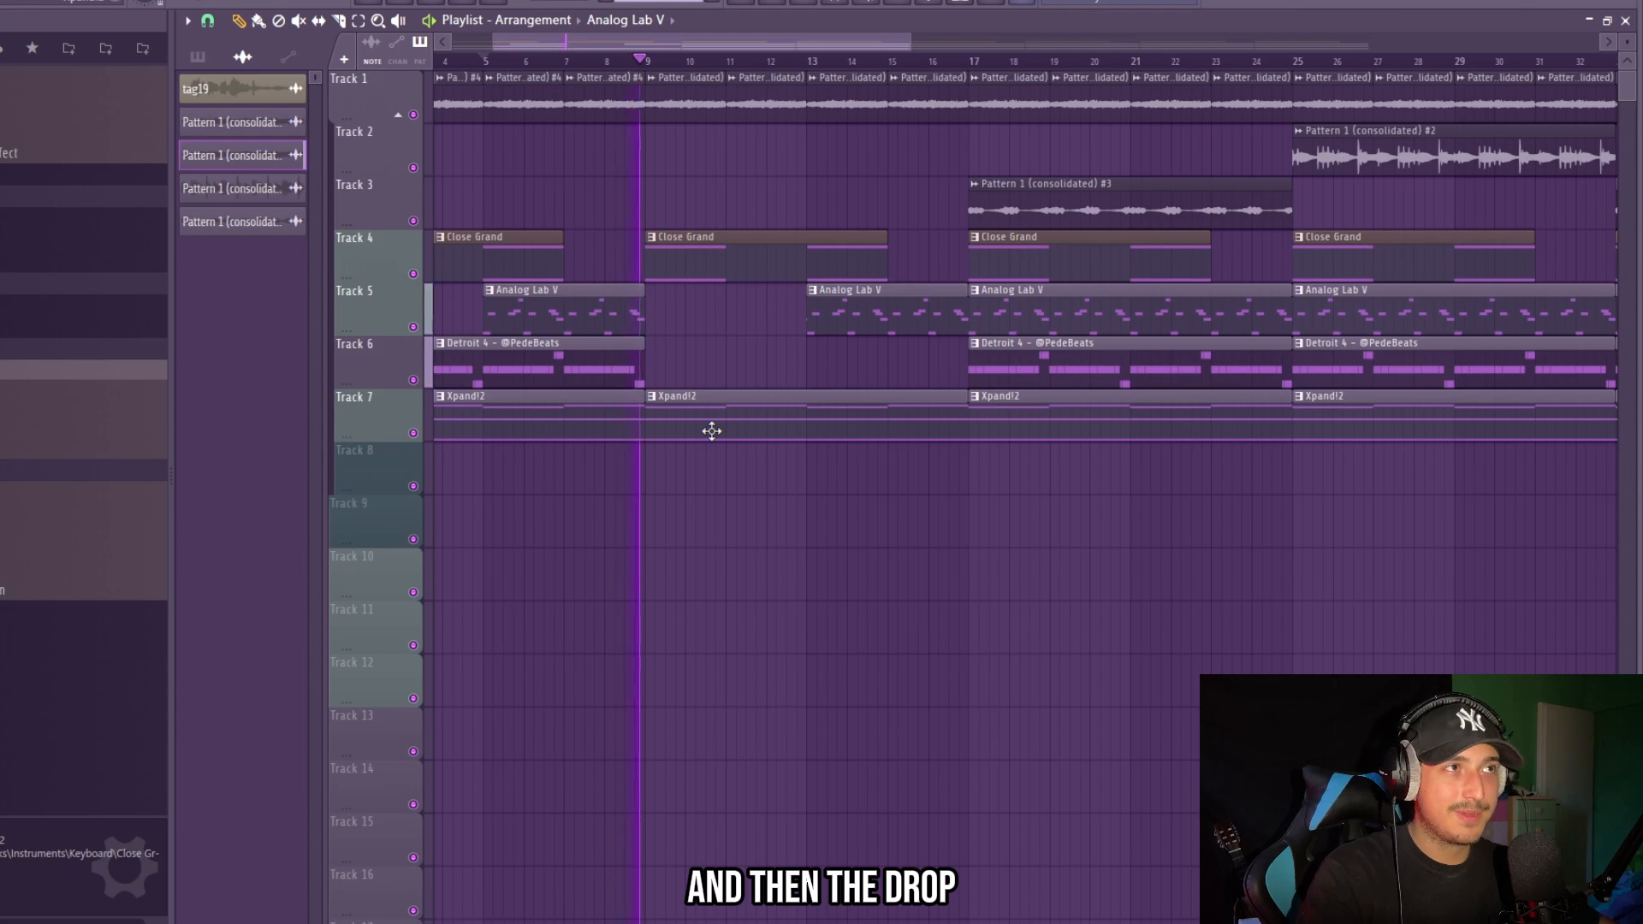
pyautogui.scroll(-3, 767, 73)
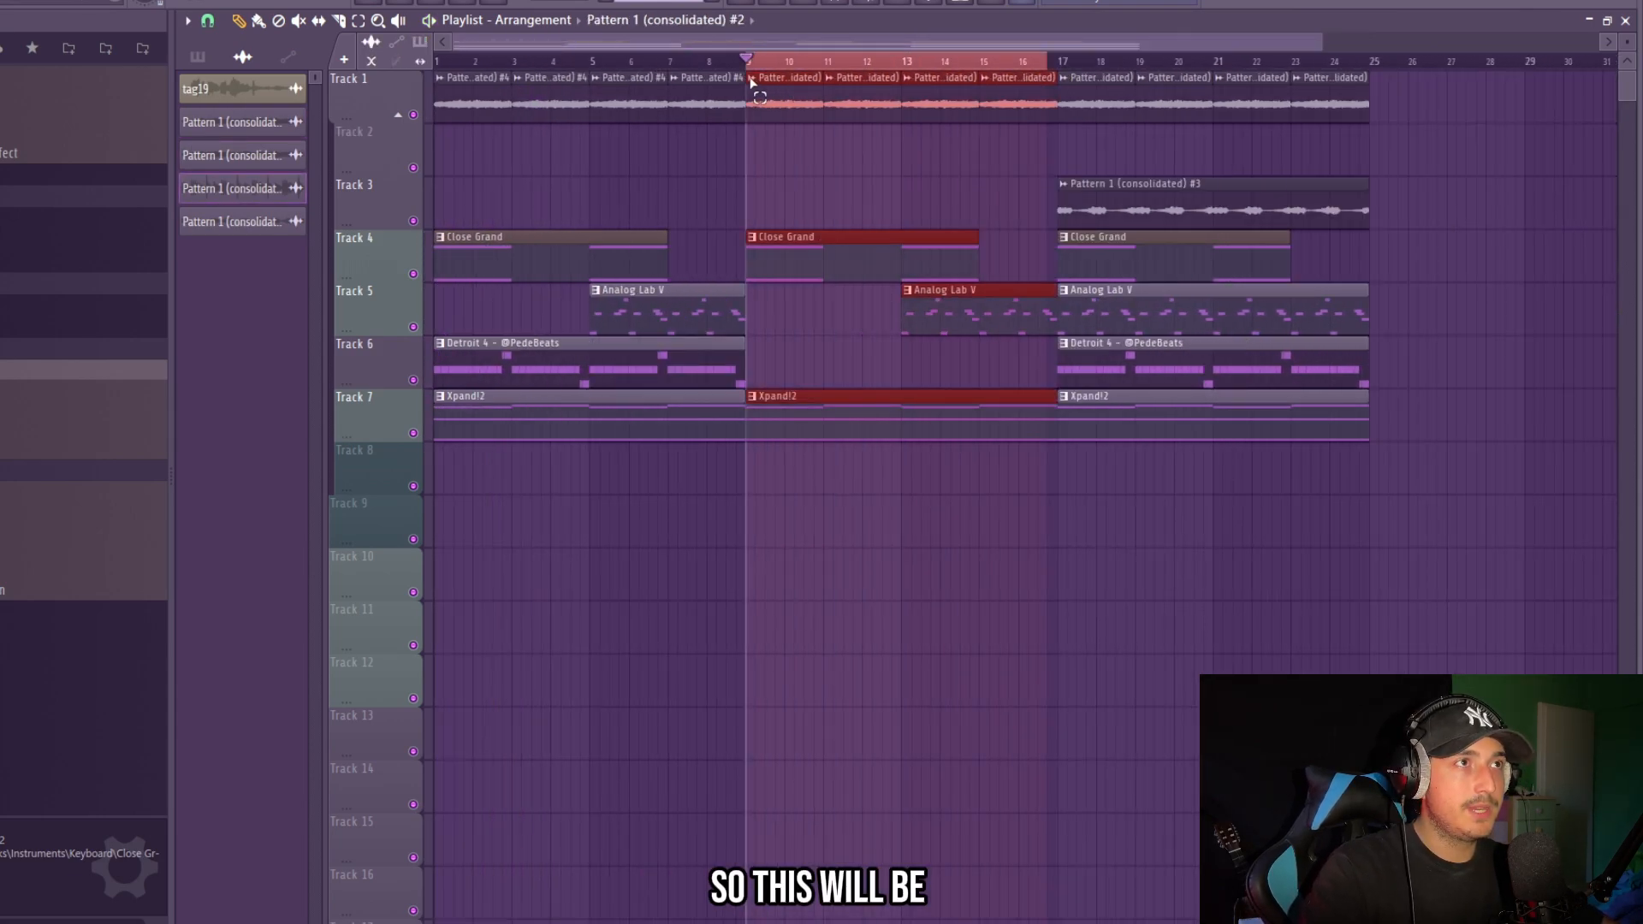
# Add the Pattern 1 (consolidated) #3 clip to Track 3 at bars 9 to 16 and play that section.
pyautogui.moveTo(1374, 62); pyautogui.dragTo(1119, 79)
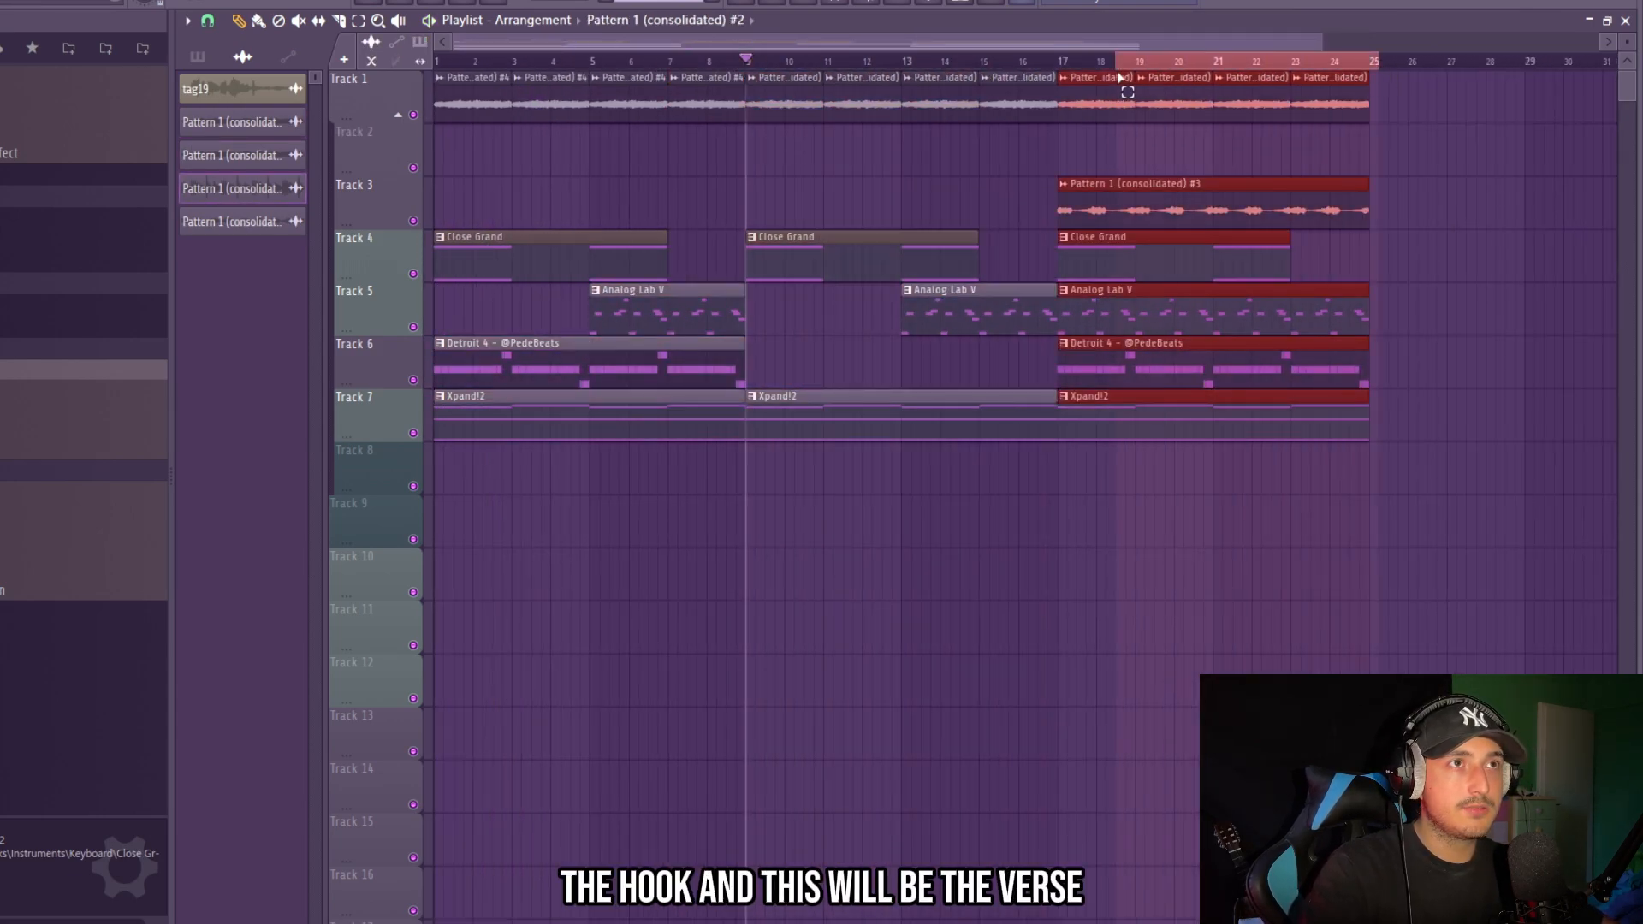
pyautogui.scroll(2, 1080, 69)
pyautogui.click(803, 62)
pyautogui.scroll(-3, 908, 304)
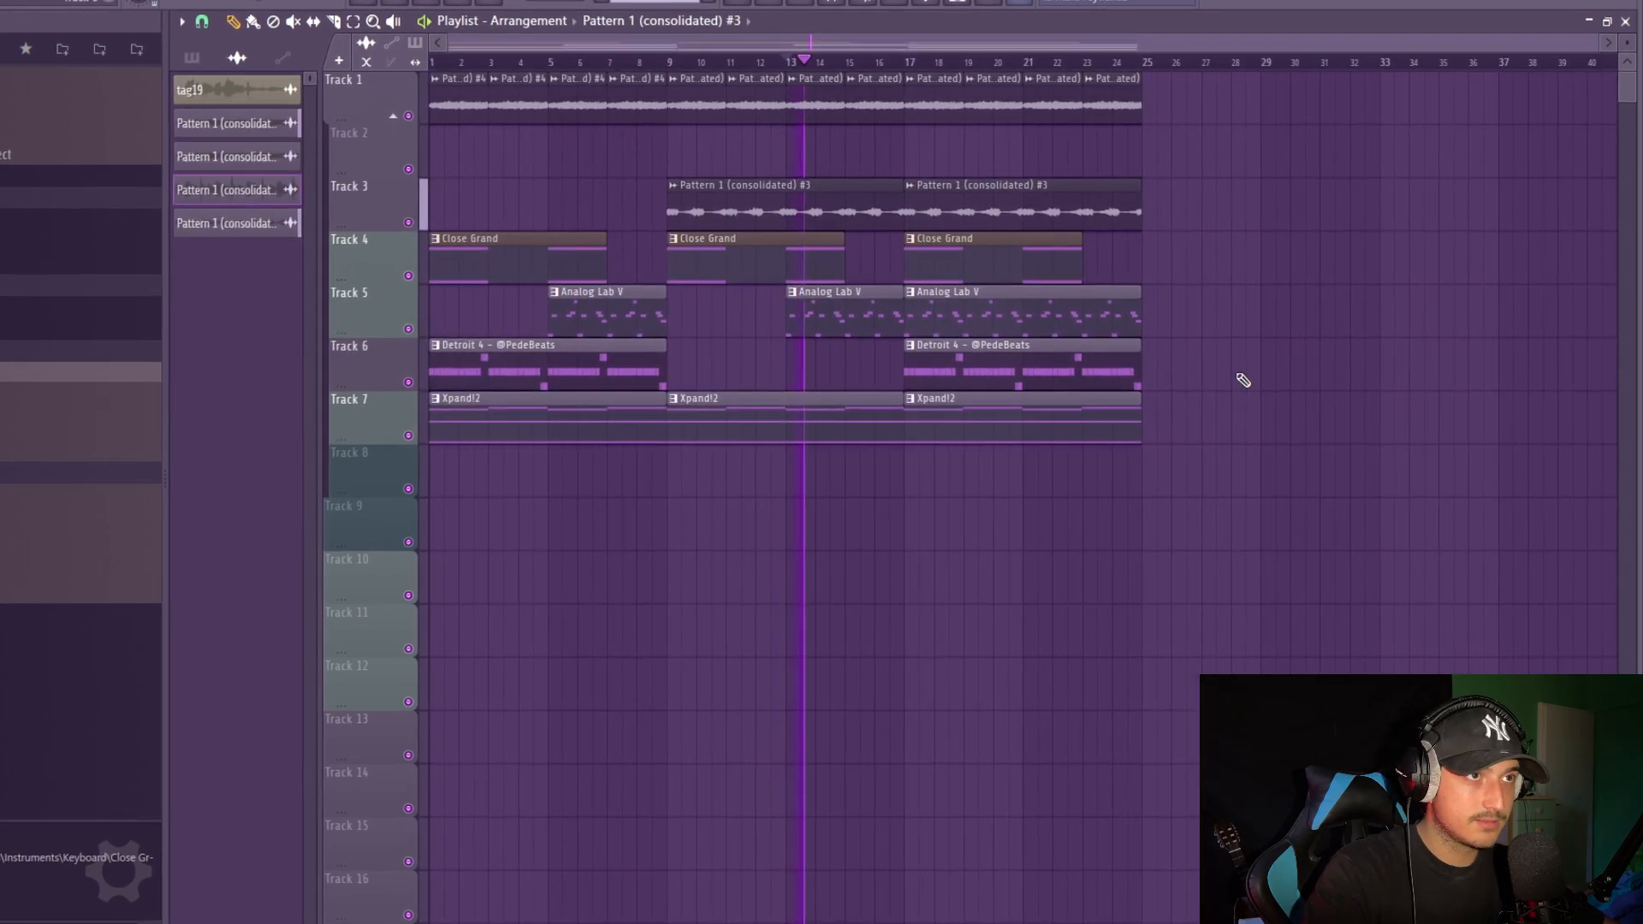
# Delete the Analog Lab V, Detroit 4 and Track 3 audio clips from bars 17 to 24.
pyautogui.rightClick(999, 312)
pyautogui.rightClick(997, 368)
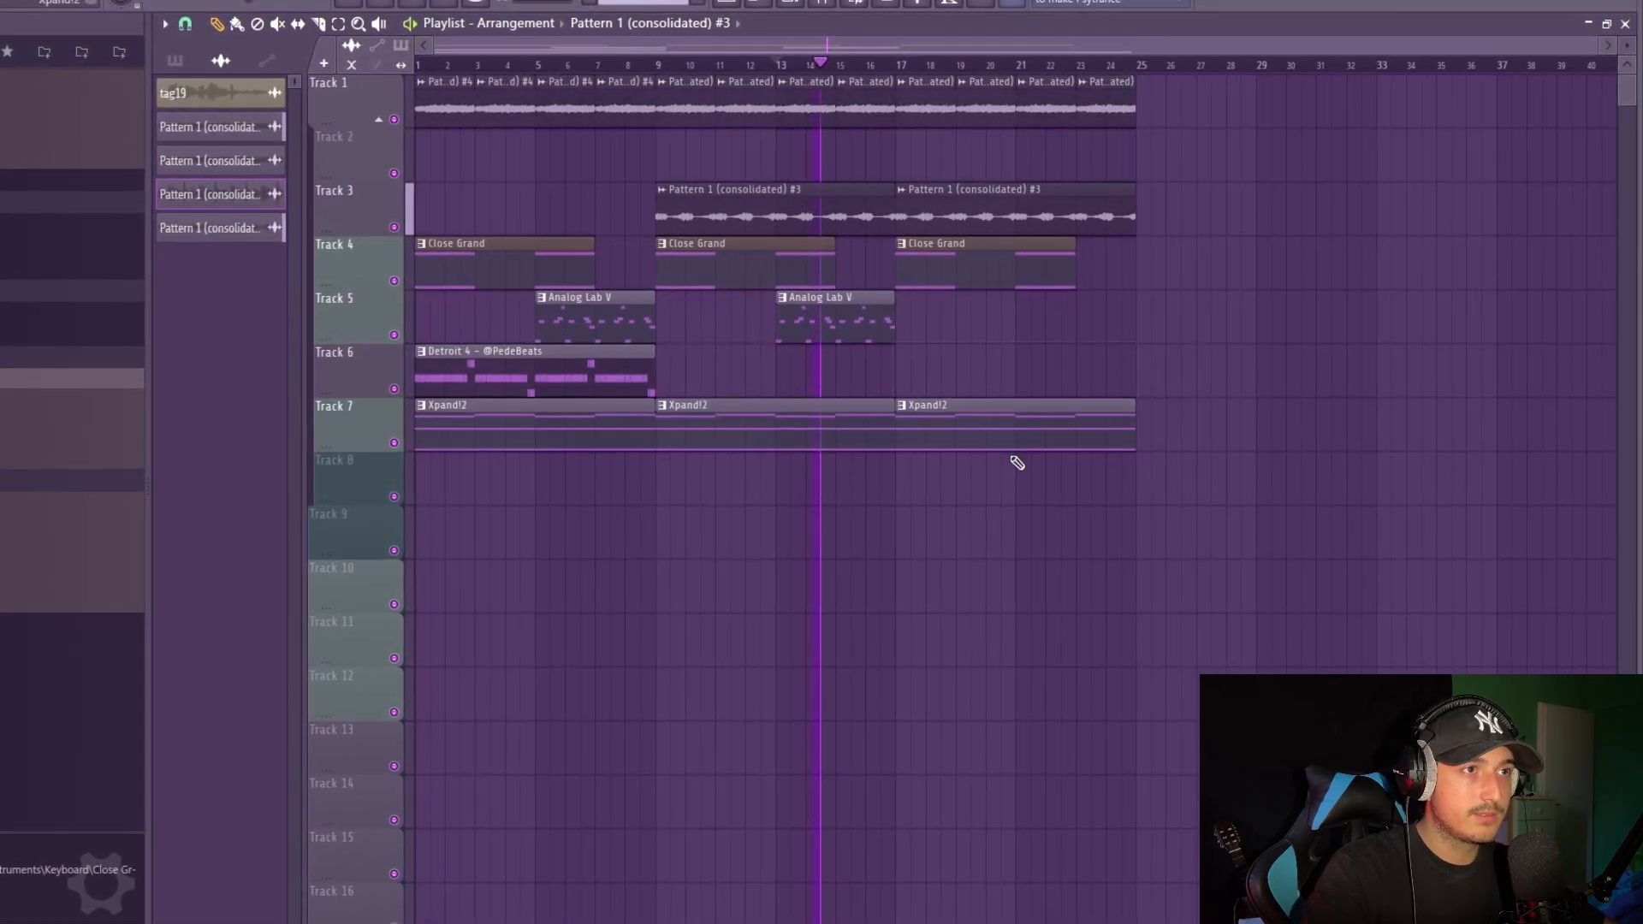
pyautogui.rightClick(988, 224)
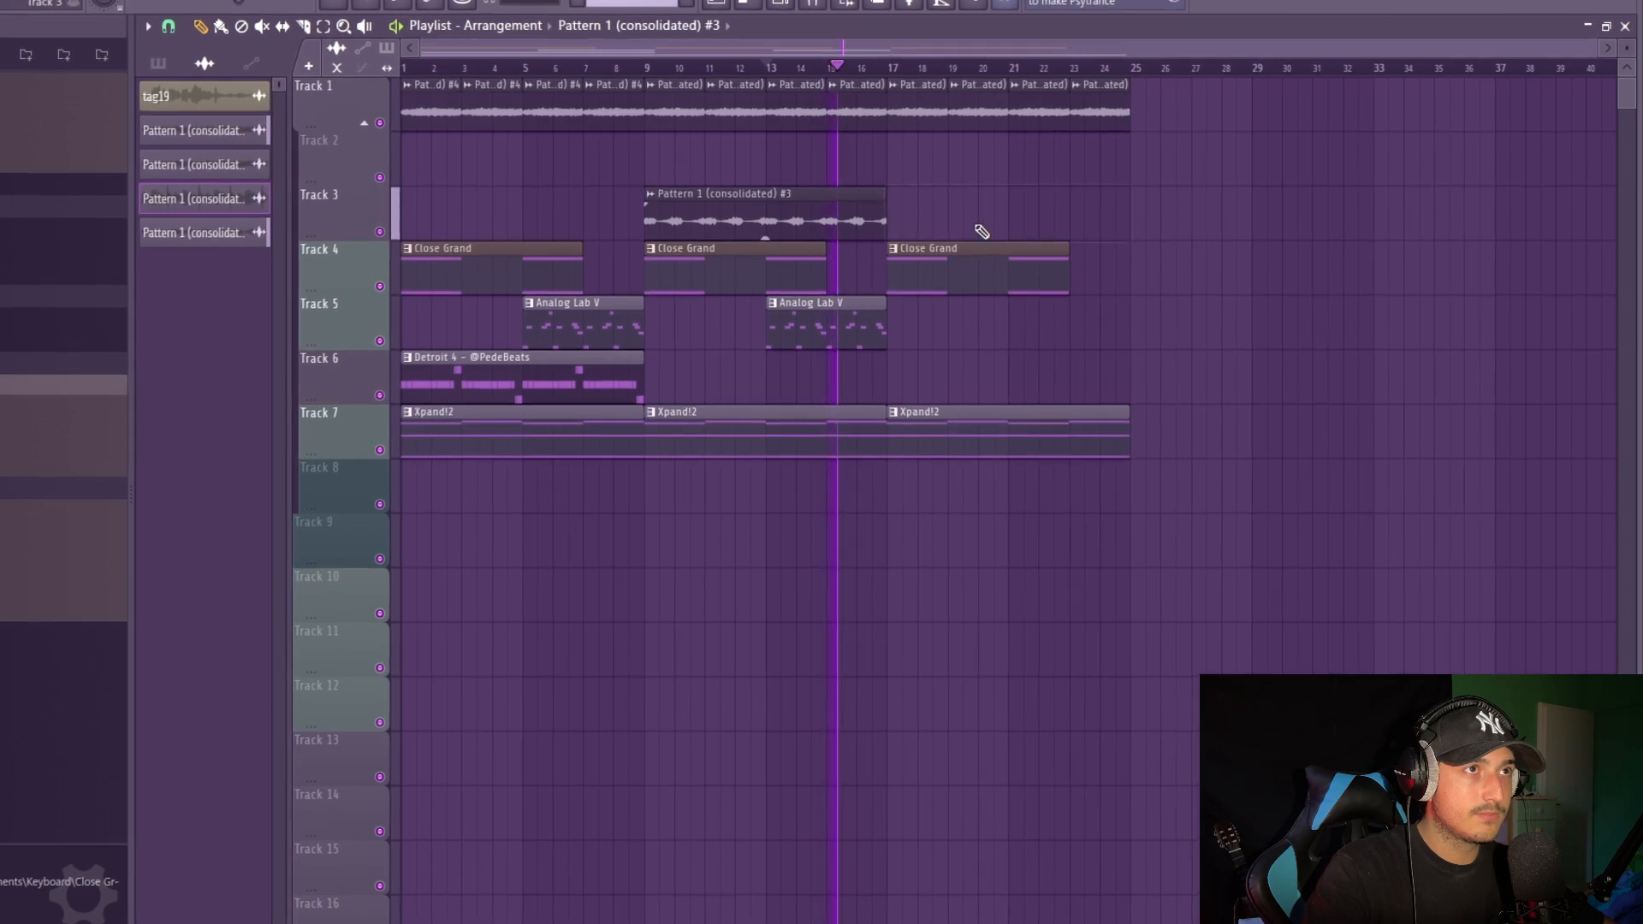
pyautogui.hotkey('ctrl', 'z')
pyautogui.scroll(1, 1009, 324)
pyautogui.hotkey('ctrl', 'z')
pyautogui.scroll(1, 1010, 329)
pyautogui.scroll(-1, 959, 334)
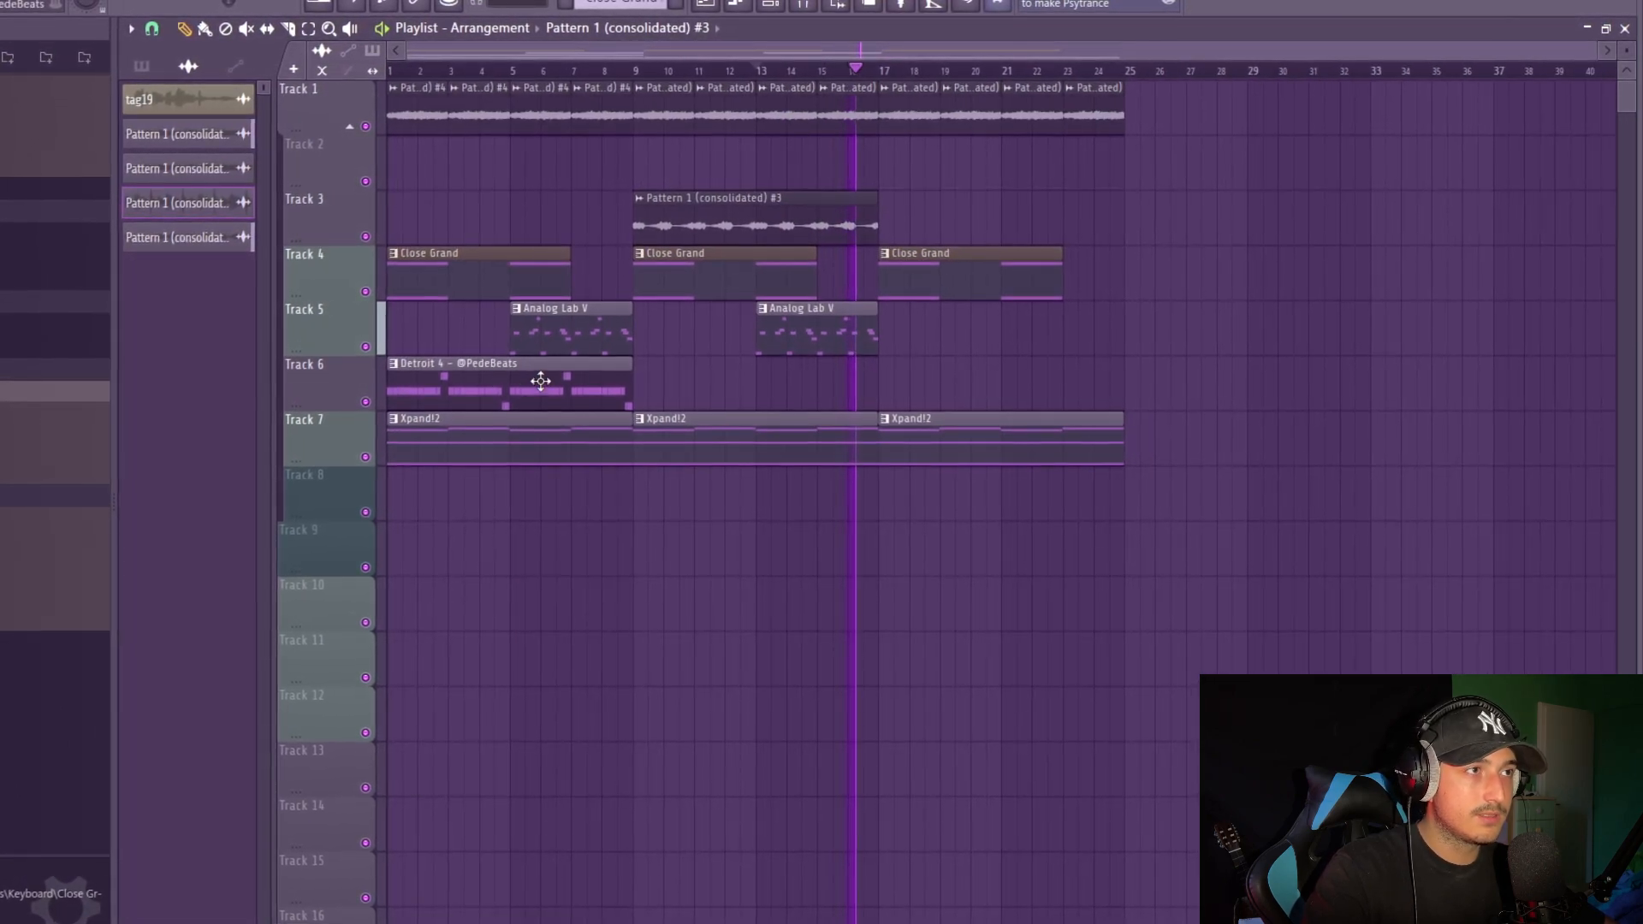
# Place a Detroit 4 clip on Track 6 at bar 17 and shorten it to four bars.
pyautogui.click(543, 376)
pyautogui.scroll(2, 1061, 376)
pyautogui.click(781, 383)
pyautogui.moveTo(1159, 405); pyautogui.dragTo(967, 405)
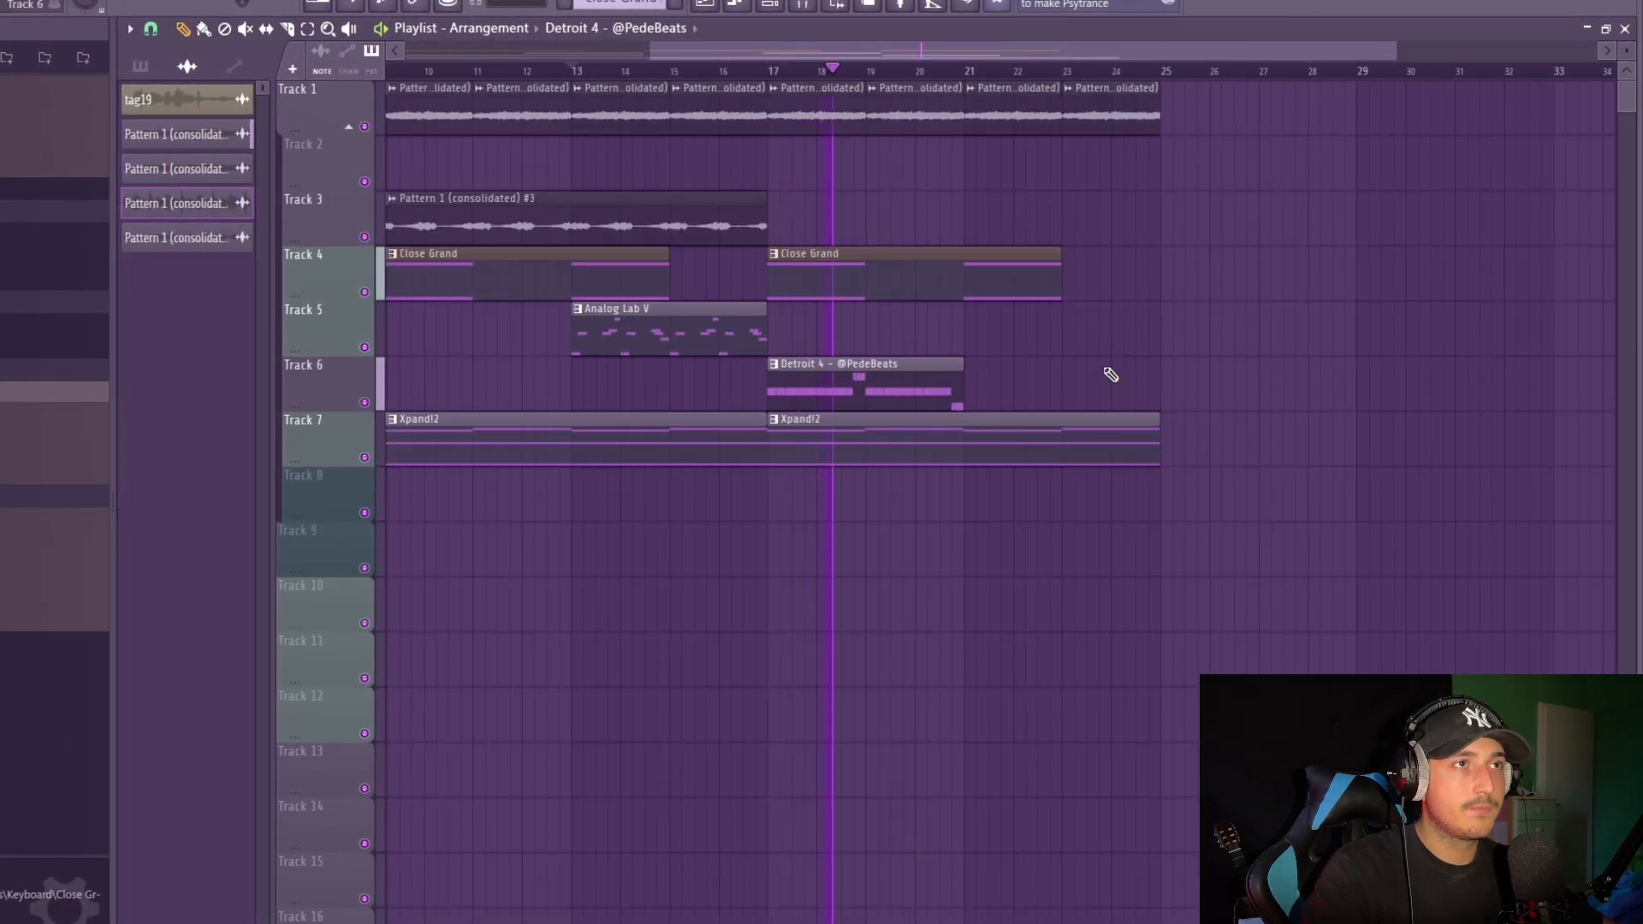
# Use the #4 audio clips on Track 1 for bars 17 to 24 and place Analog Lab V on Track 5 at bars 21 to 24.
pyautogui.scroll(-2, 1113, 376)
pyautogui.scroll(3, 1093, 403)
pyautogui.scroll(-1, 1093, 404)
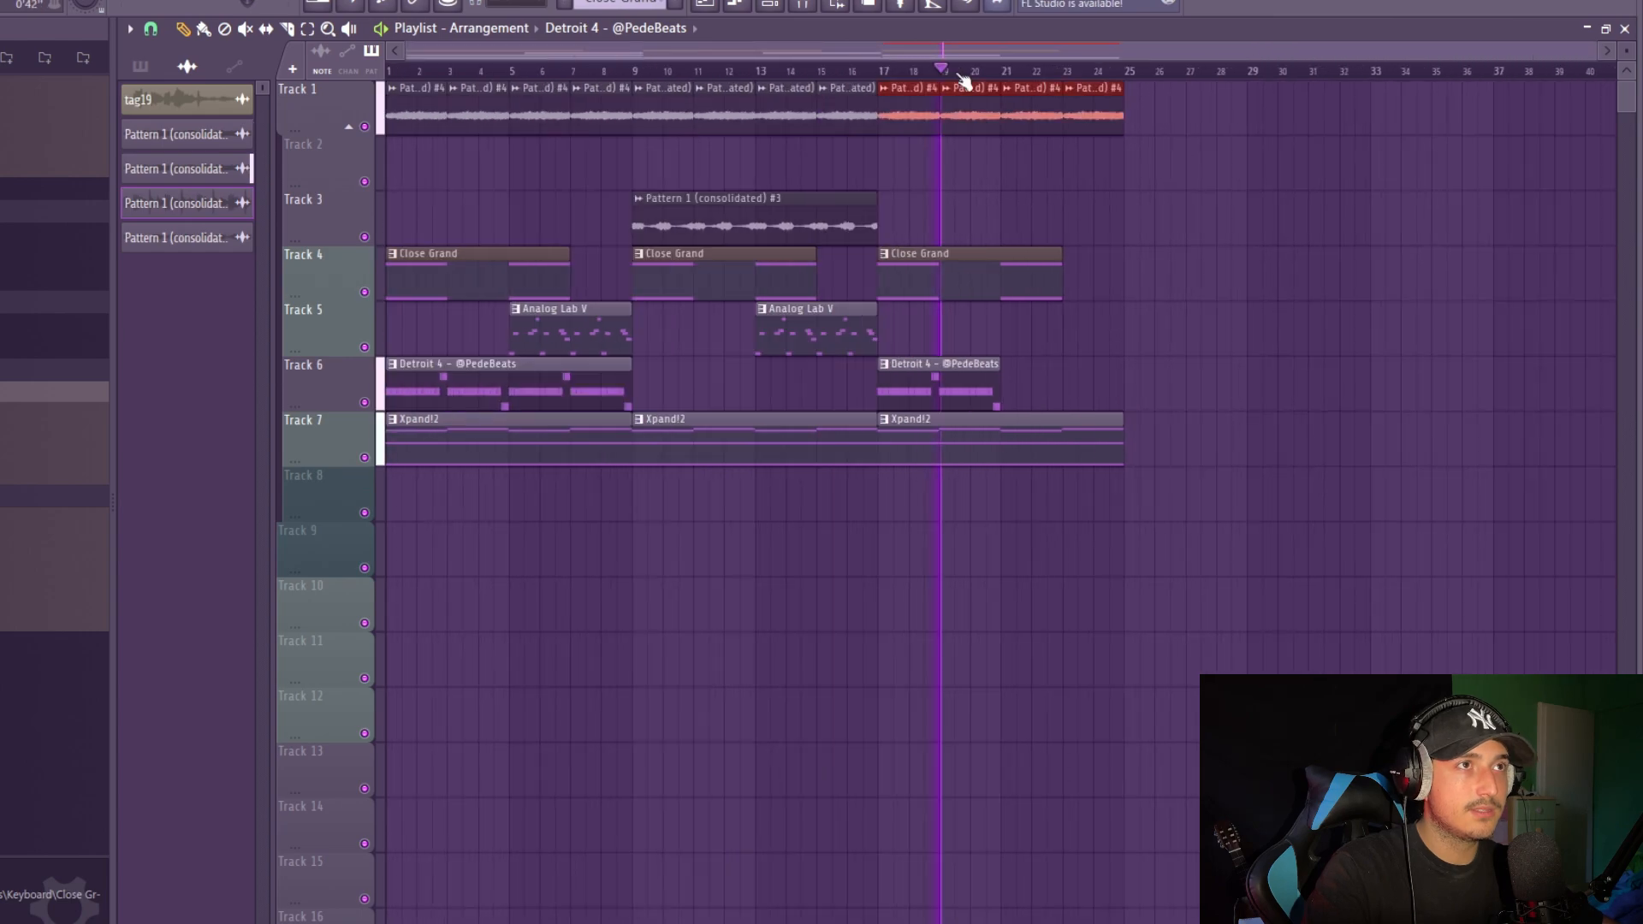
pyautogui.click(968, 71)
pyautogui.scroll(2, 1101, 347)
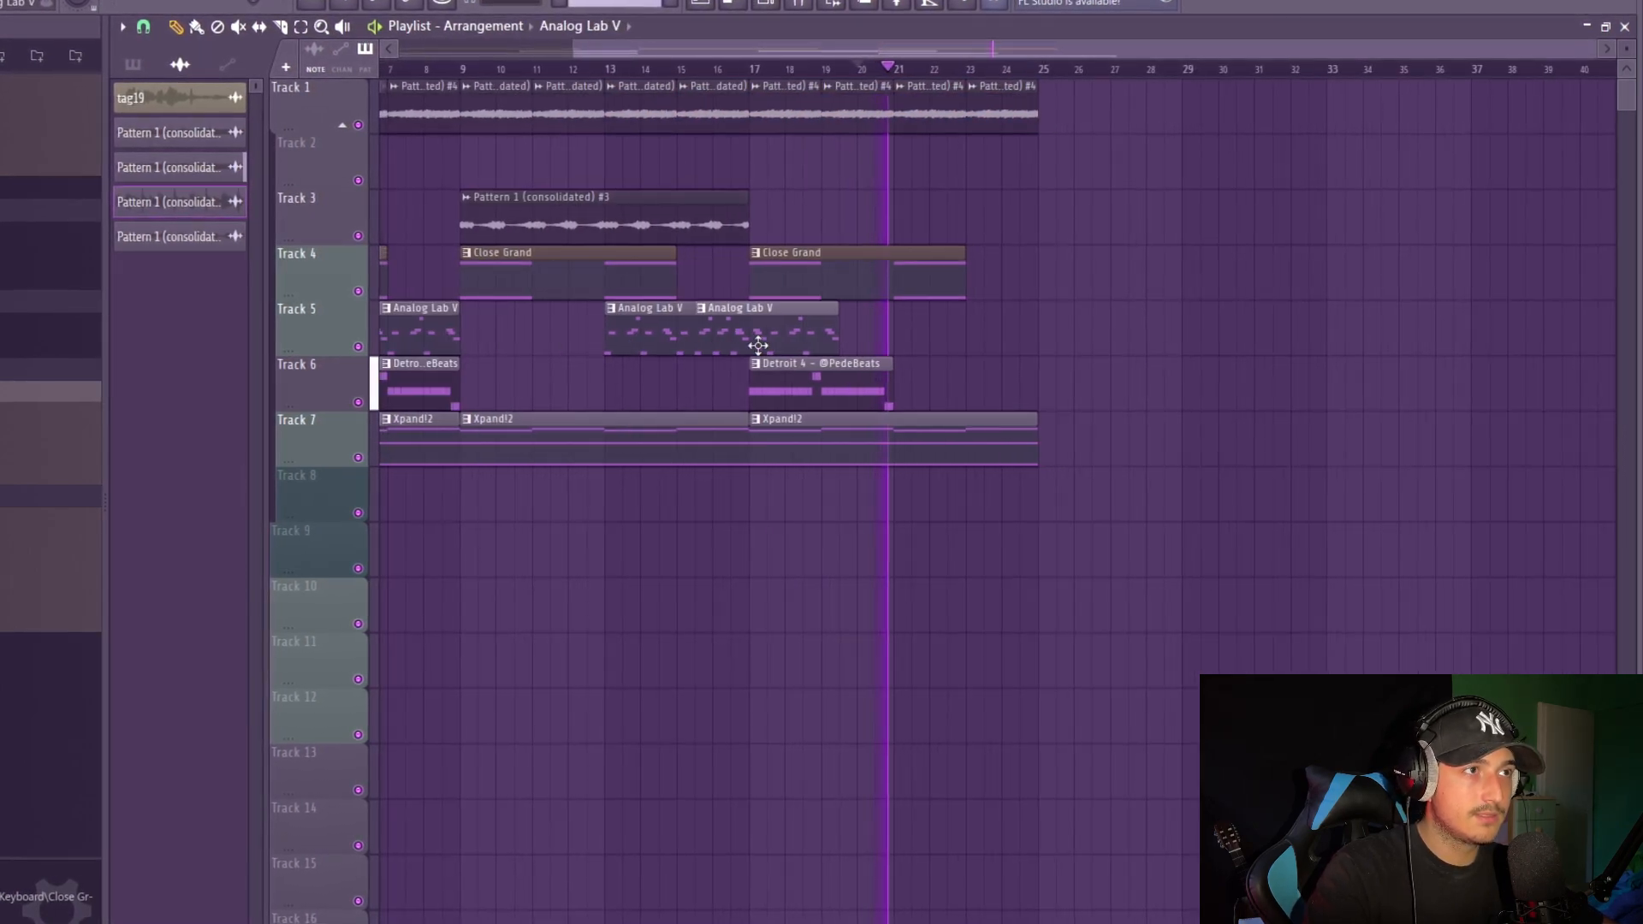
pyautogui.scroll(-1, 1097, 351)
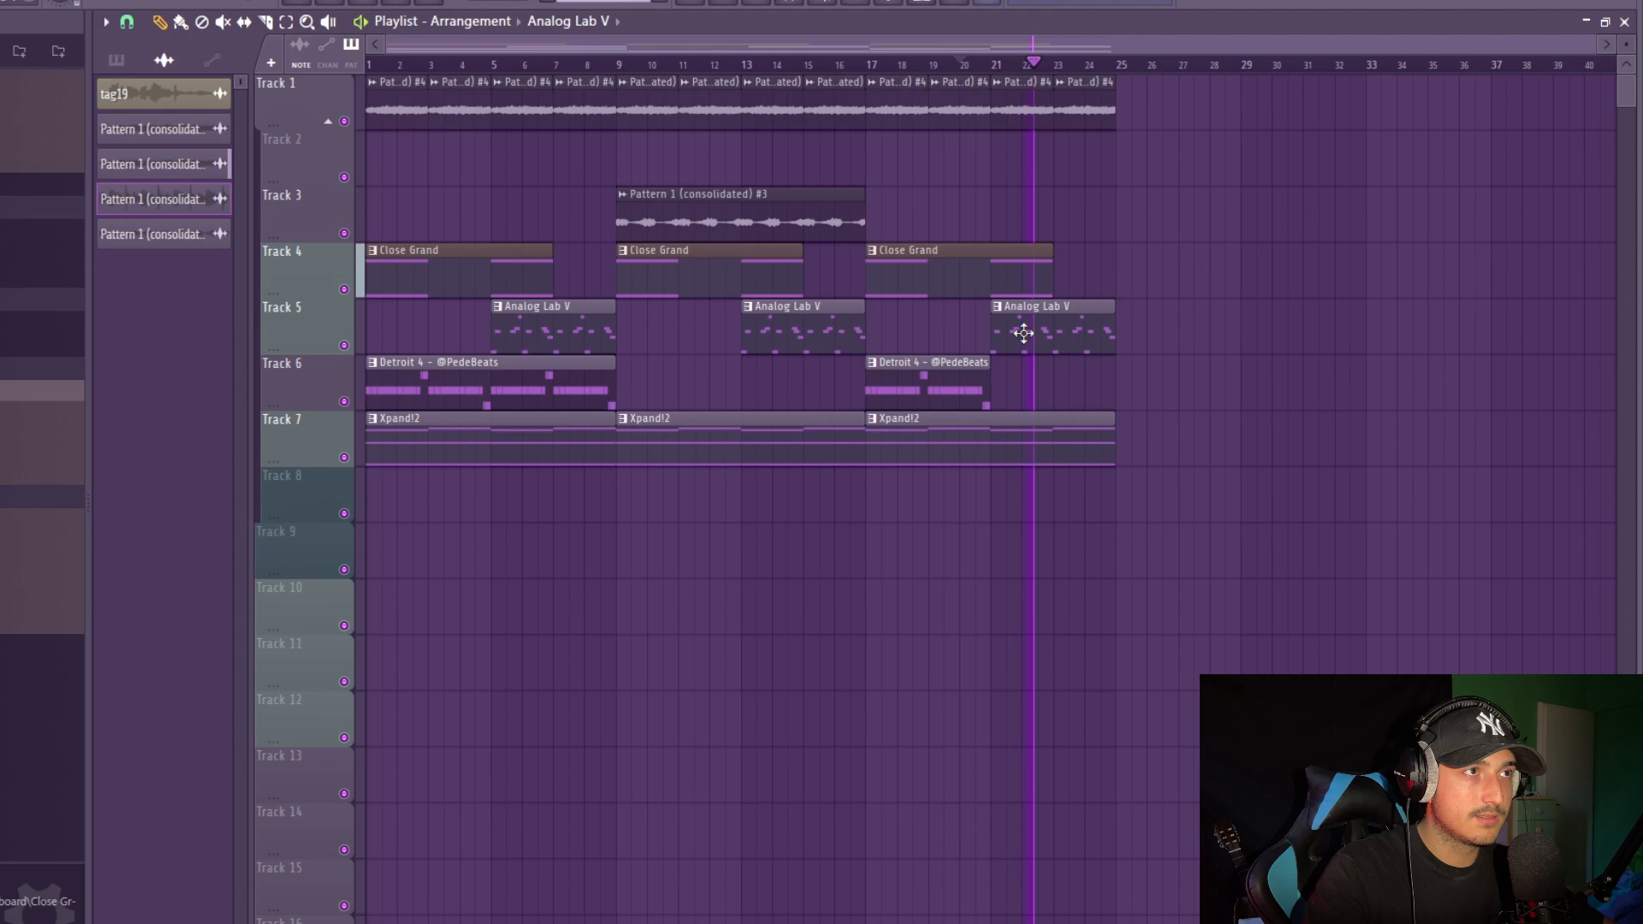
# Duplicate the entire 24-bar arrangement, including the drums clips, into bars 25 to 48.
pyautogui.moveTo(1332, 548); pyautogui.dragTo(283, 97)
pyautogui.moveTo(1381, 513); pyautogui.dragTo(435, 81)
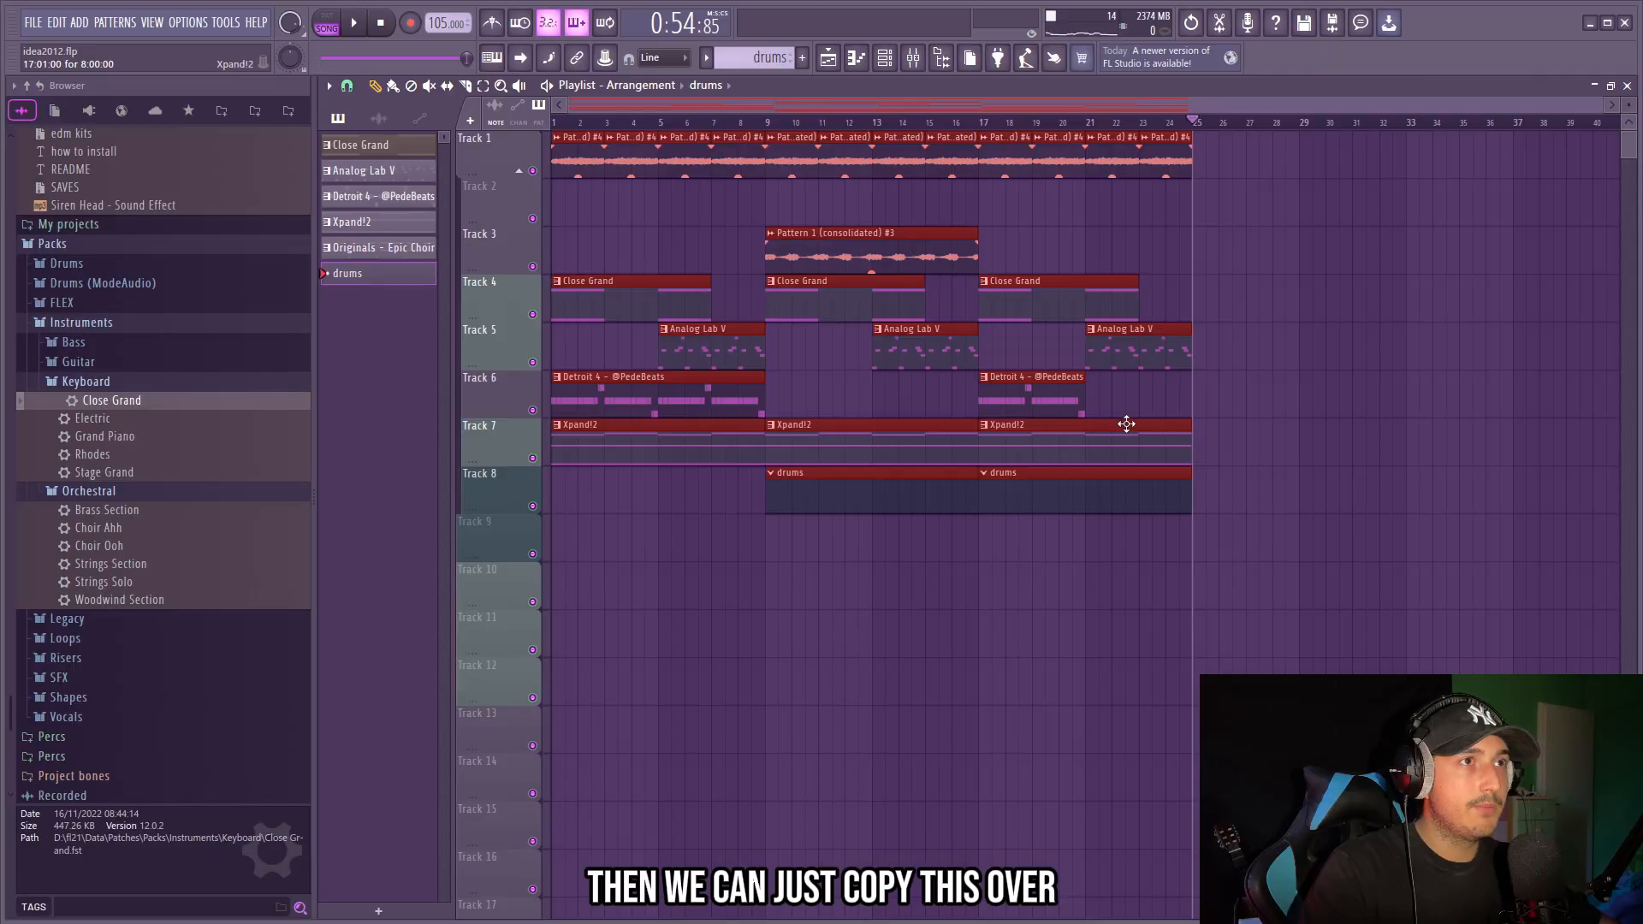
pyautogui.hotkey('ctrl', 'b')
pyautogui.scroll(2, 938, 463)
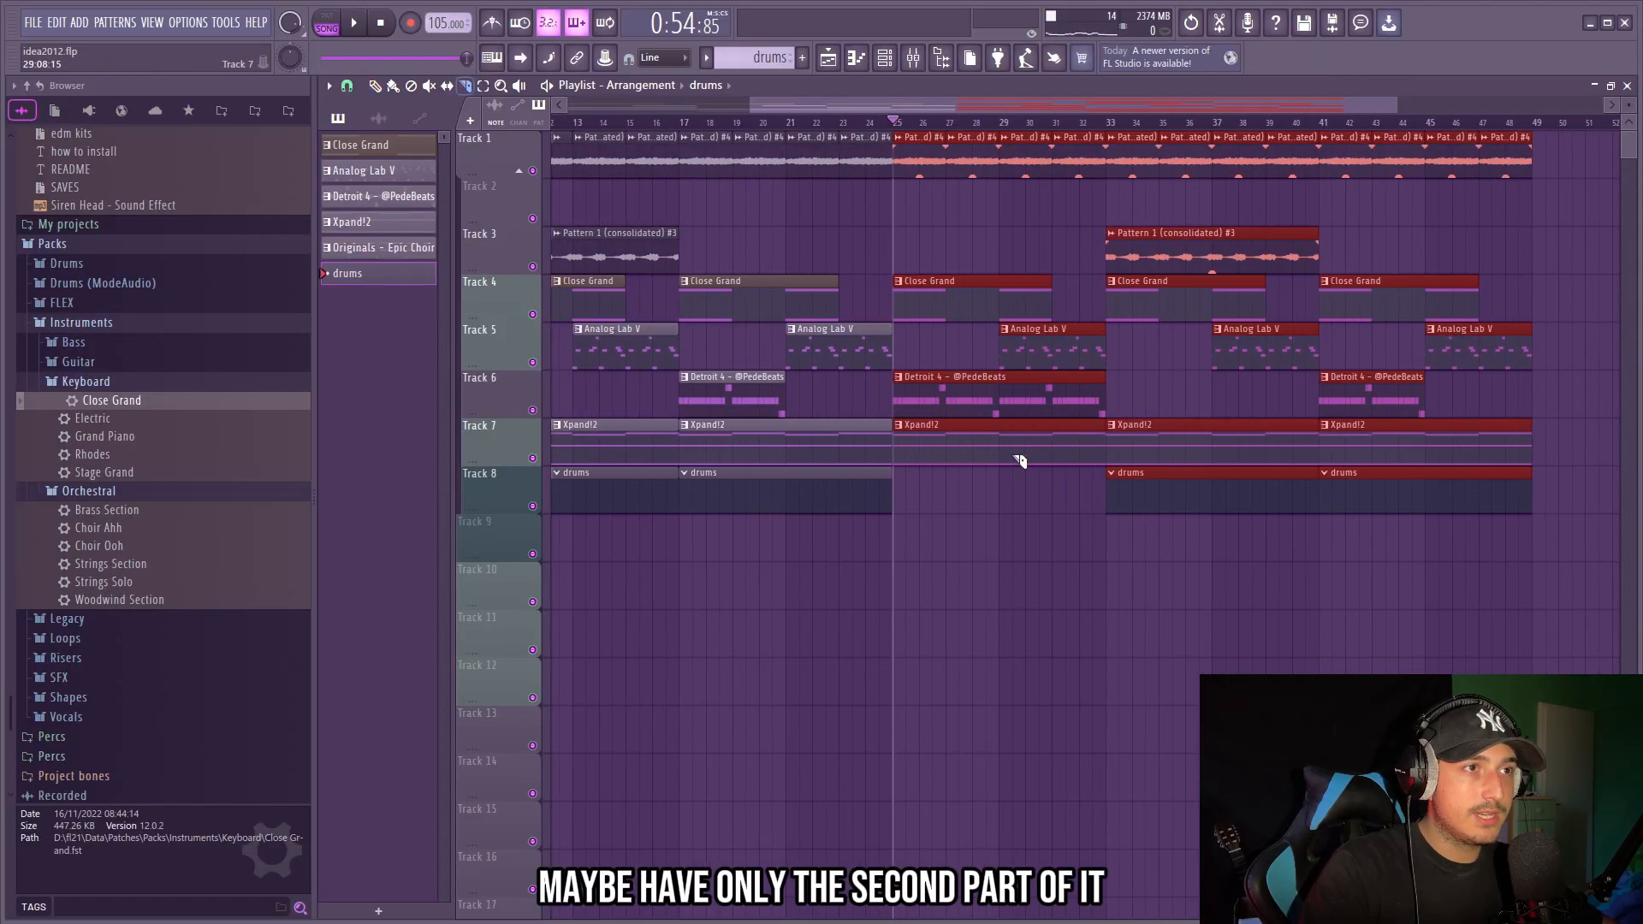
pyautogui.click(1012, 454)
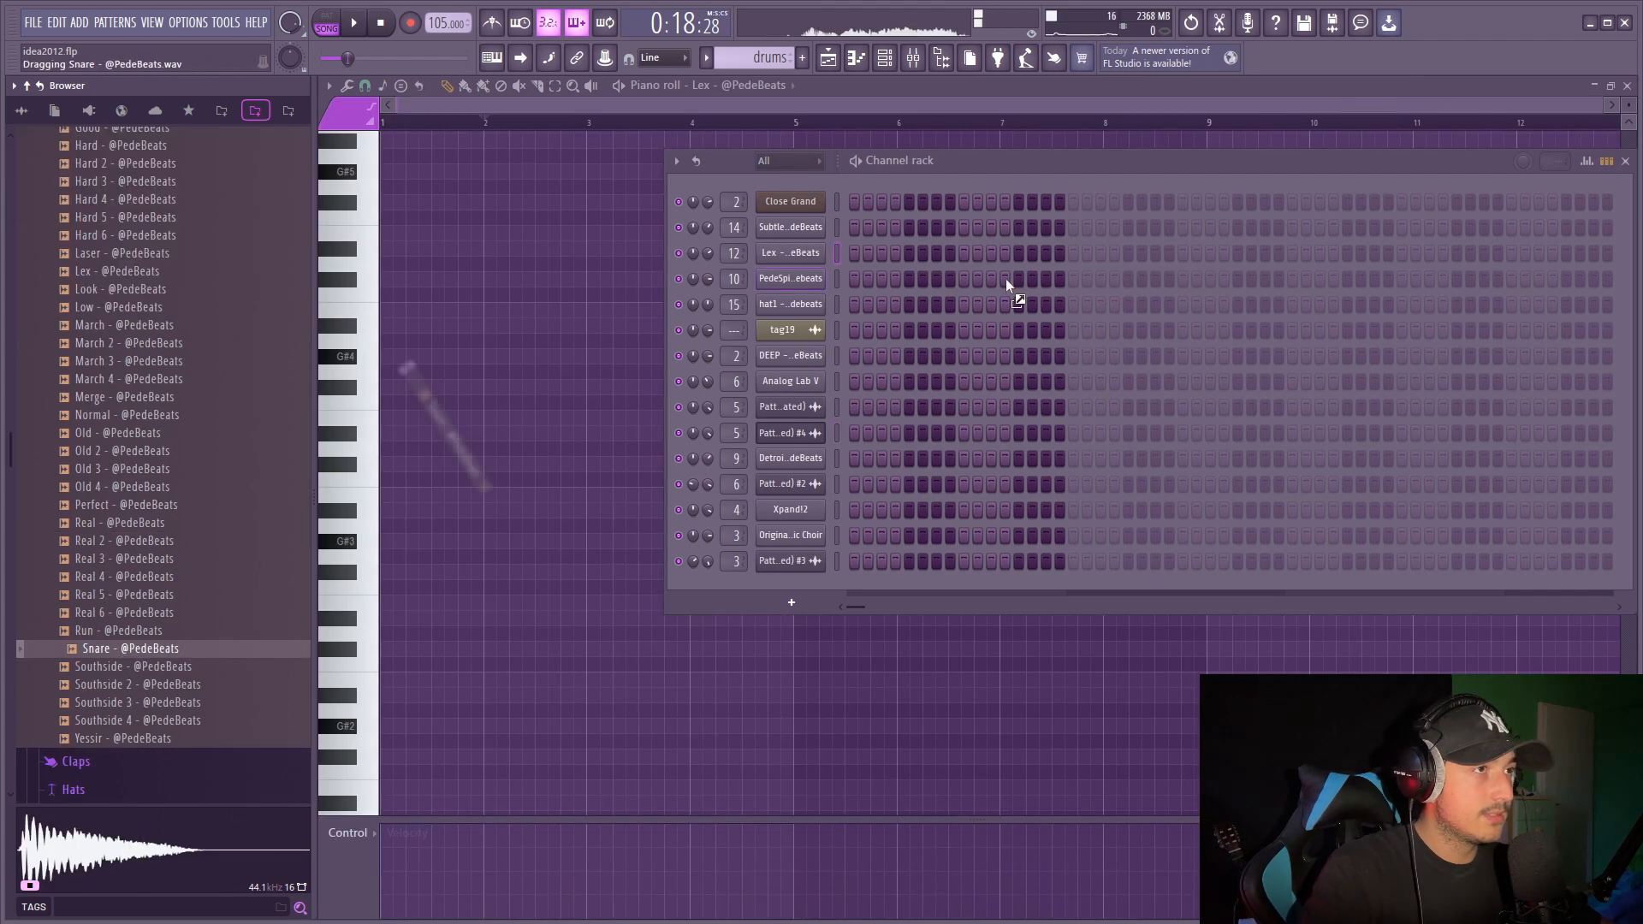
# Load the Snare sample into the drums pattern and repeat its G#5 hit on beats 2 and 4 through eight bars.
pyautogui.press('F6')
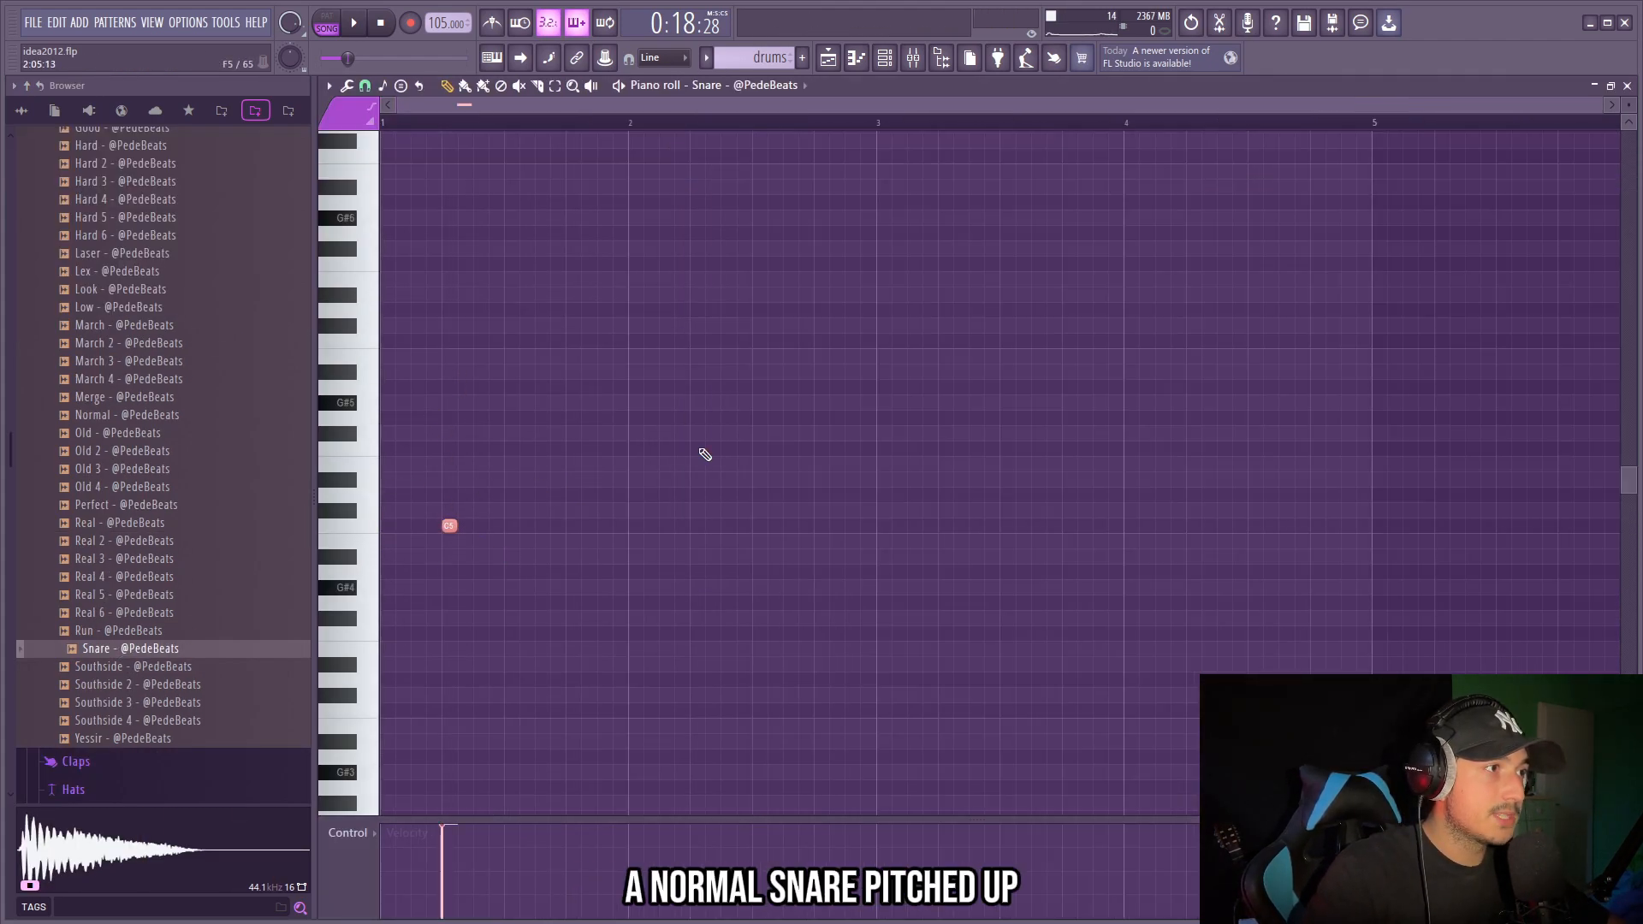
pyautogui.hotkey('ctrl', 'b')
pyautogui.hotkey('ctrl', 'b')
pyautogui.hotkey('ctrl', 'b')
pyautogui.hotkey('ctrl', 'b')
pyautogui.hotkey('ctrl', 'b')
pyautogui.hotkey('ctrl', 'b')
pyautogui.hotkey('ctrl', 'b')
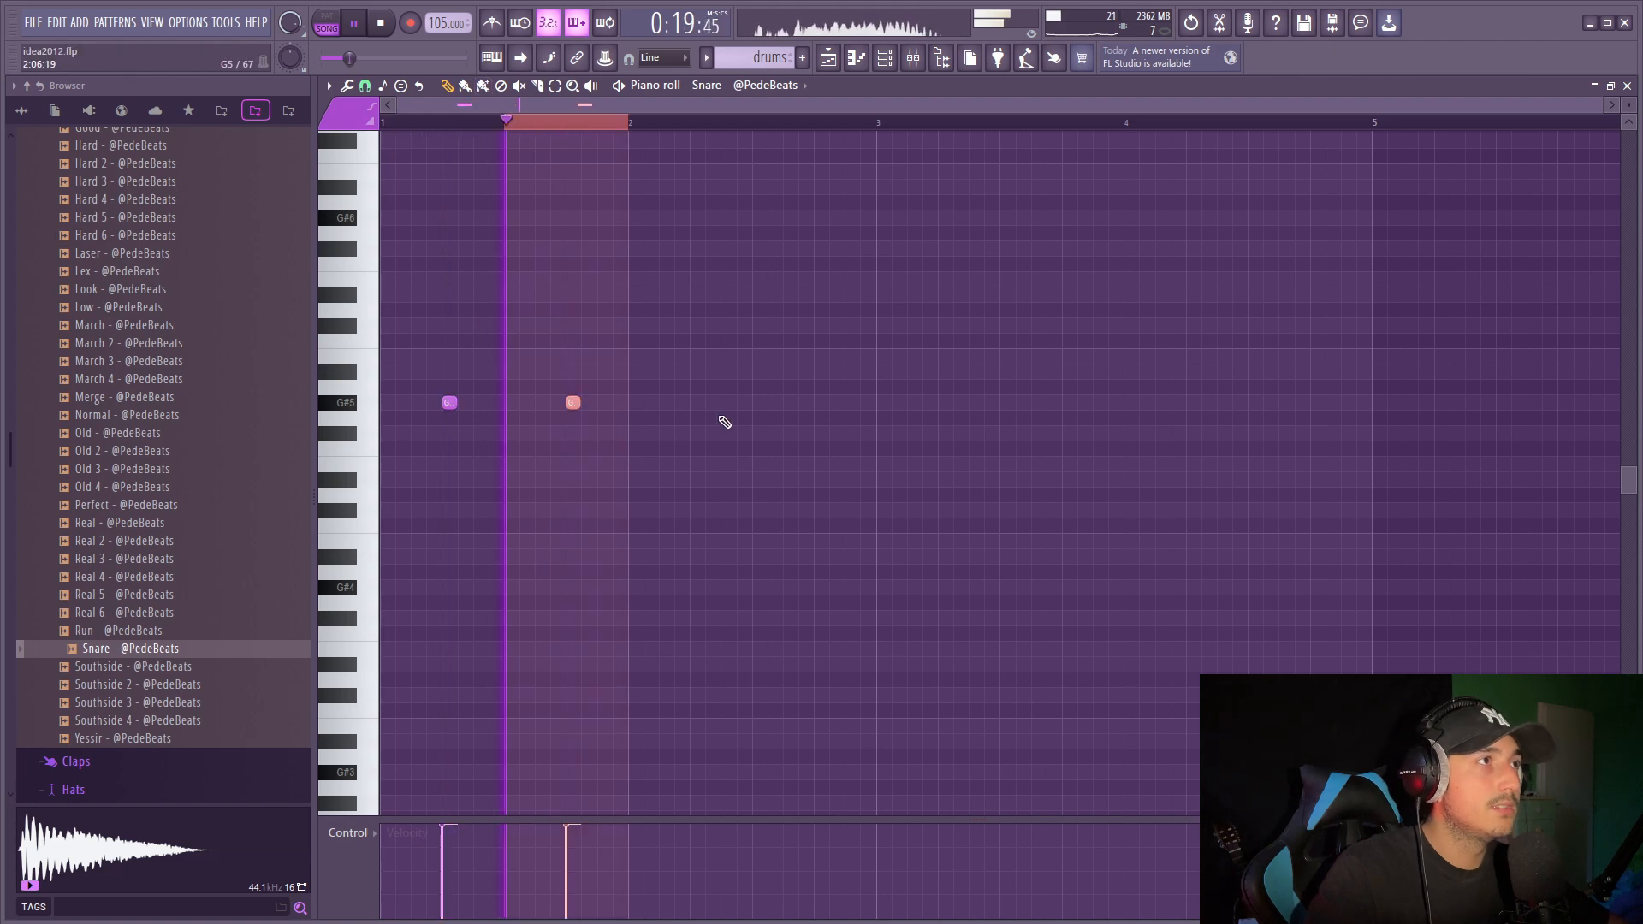
pyautogui.hotkey('ctrl', 'b')
pyautogui.hotkey('ctrl', 'b')
pyautogui.hotkey('ctrl', 'b')
pyautogui.hotkey('ctrl', 'b')
pyautogui.hotkey('ctrl', 'b')
pyautogui.hotkey('ctrl', 'b')
pyautogui.hotkey('ctrl', 'b')
pyautogui.hotkey('ctrl', 'b')
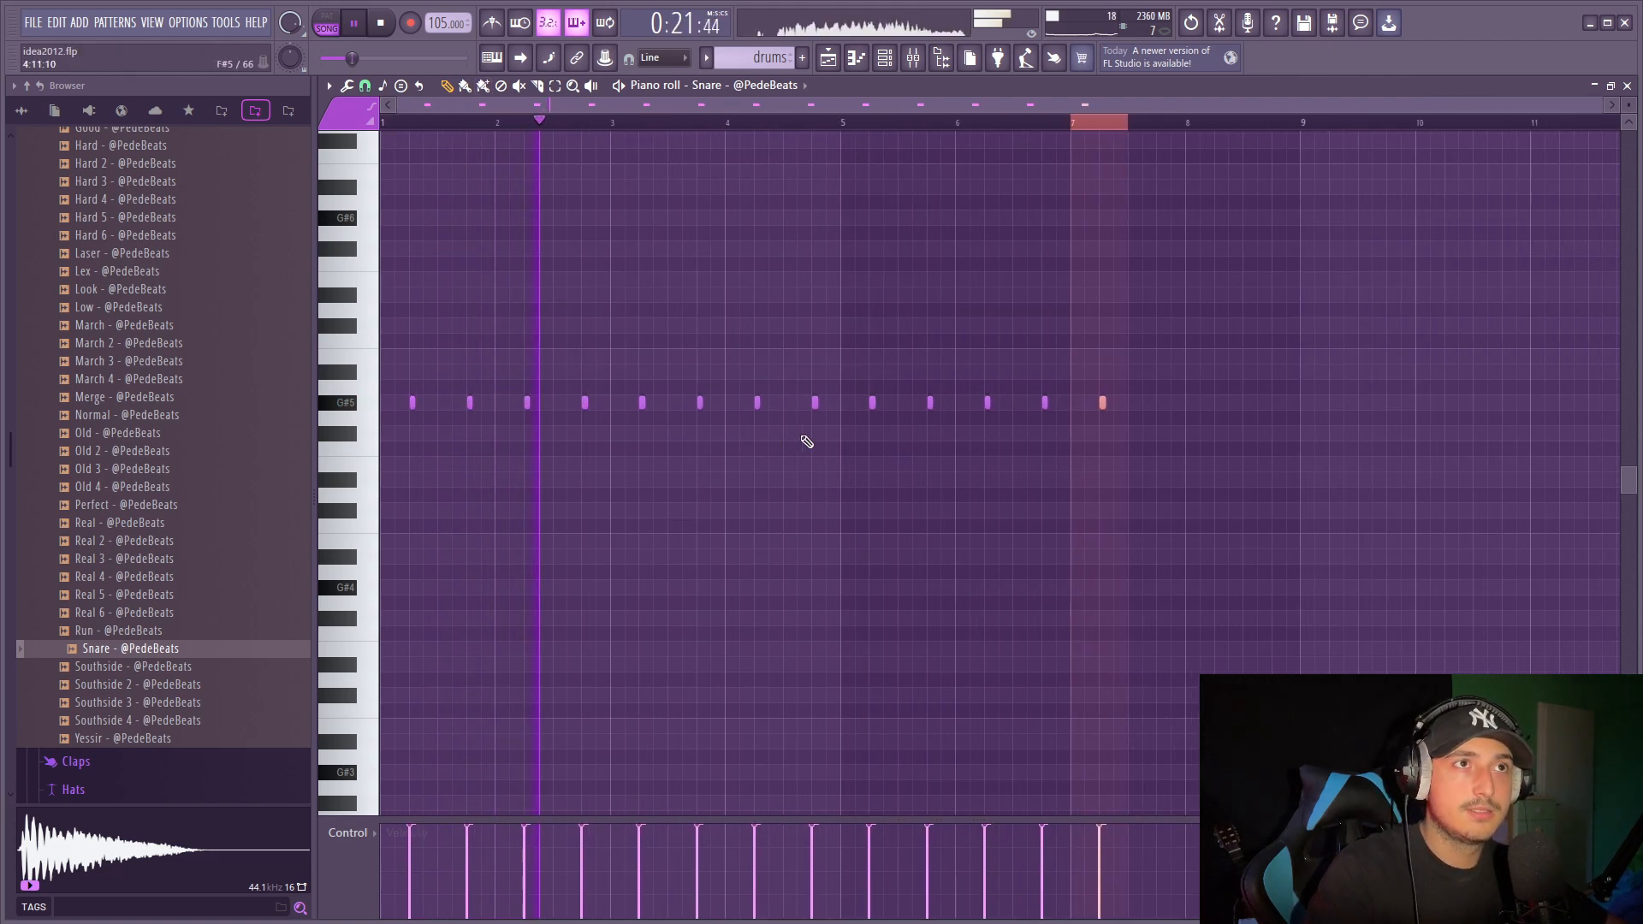
# Layer the snare with the Carrot sample by copying the eight-bar snare notes to it, and return to the channel rack.
pyautogui.hotkey('ctrl', 'a')
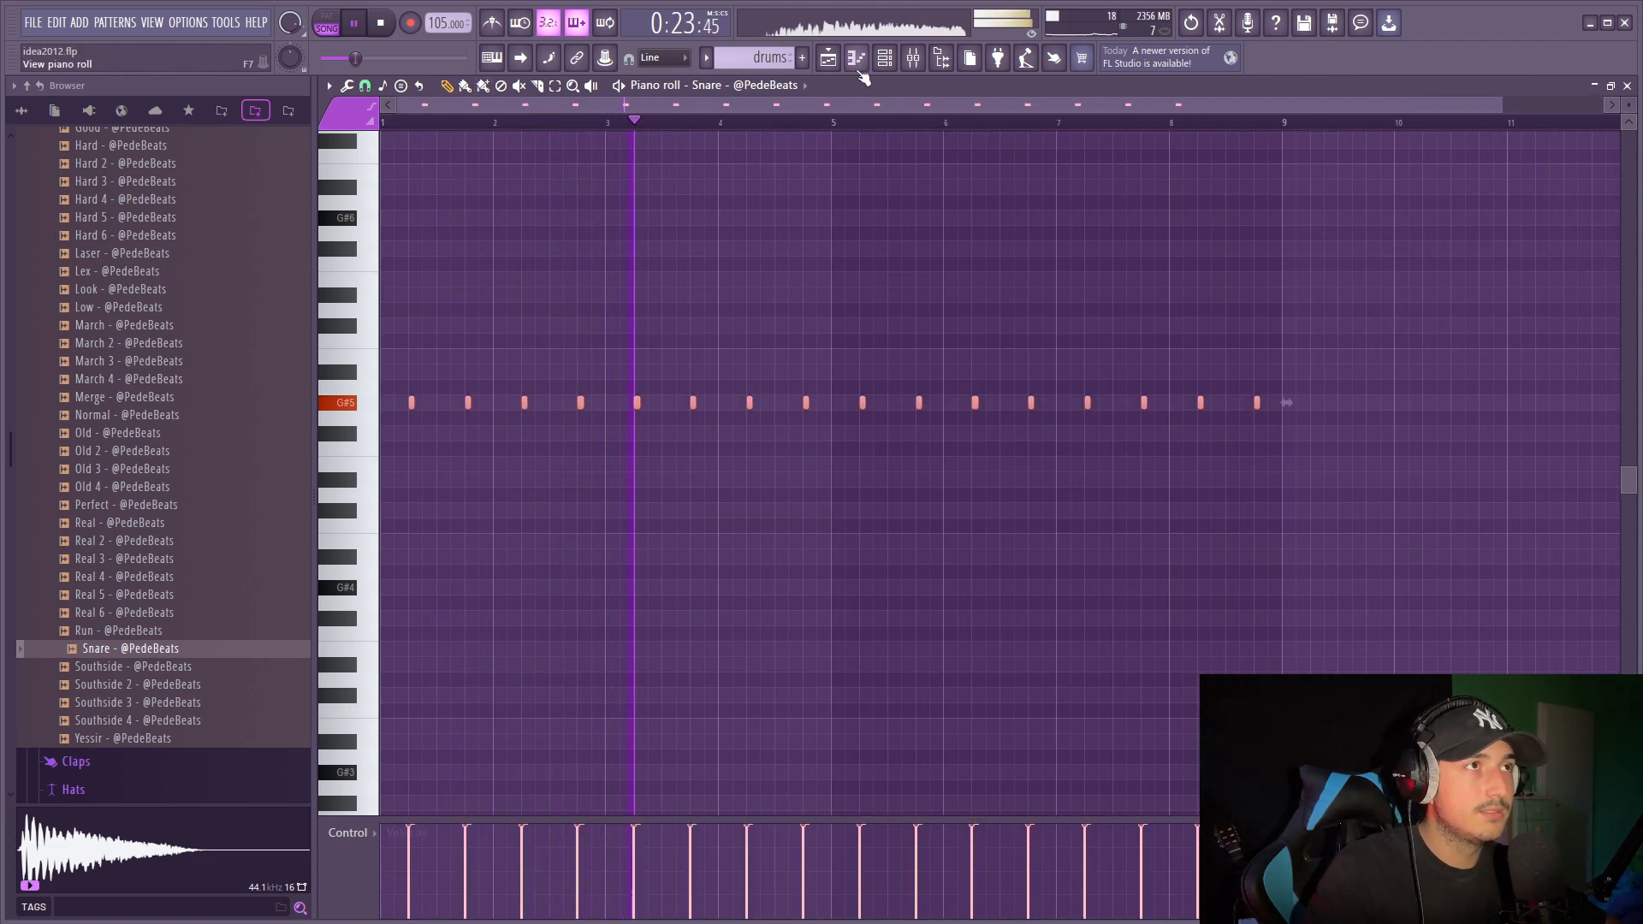
pyautogui.click(884, 57)
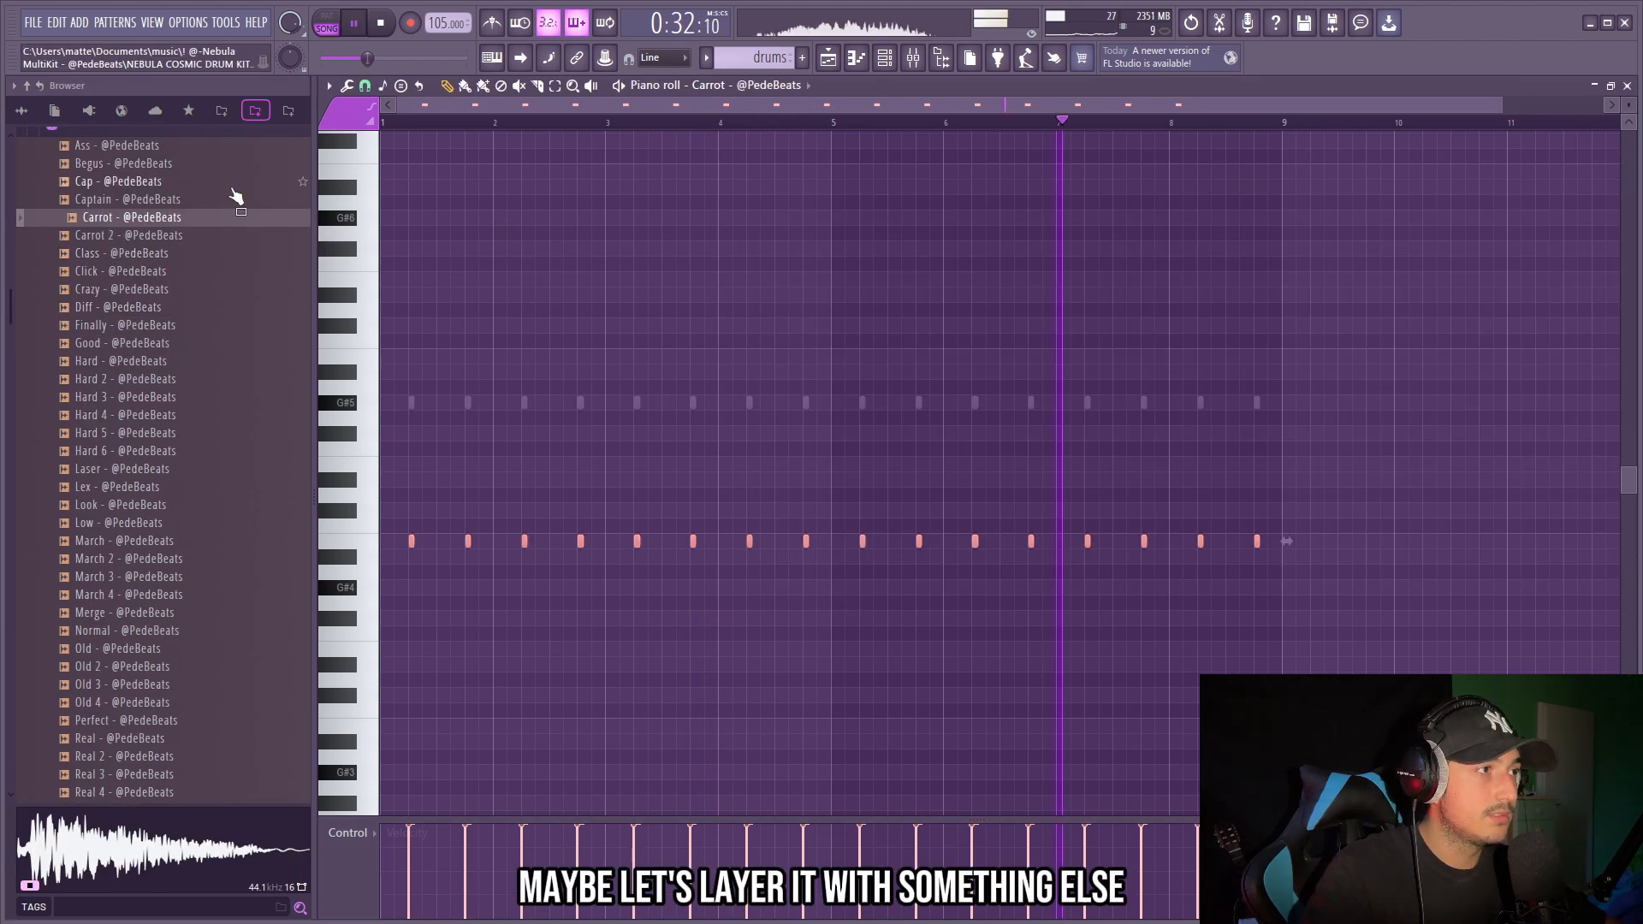
pyautogui.scroll(-3, 1331, 434)
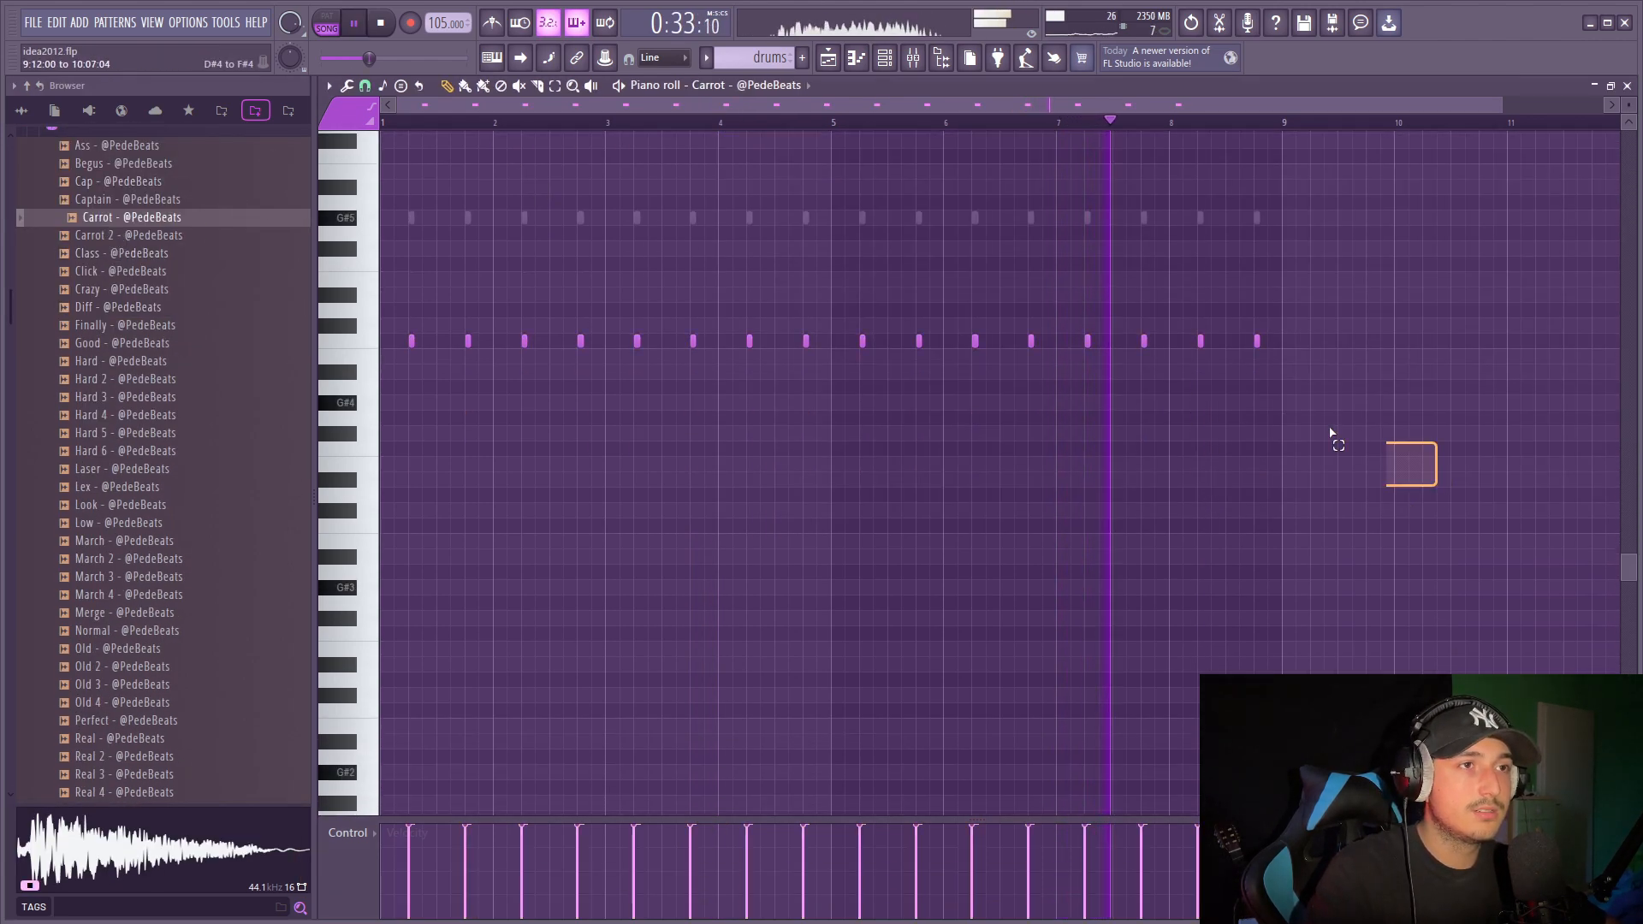
pyautogui.click(915, 64)
pyautogui.click(886, 59)
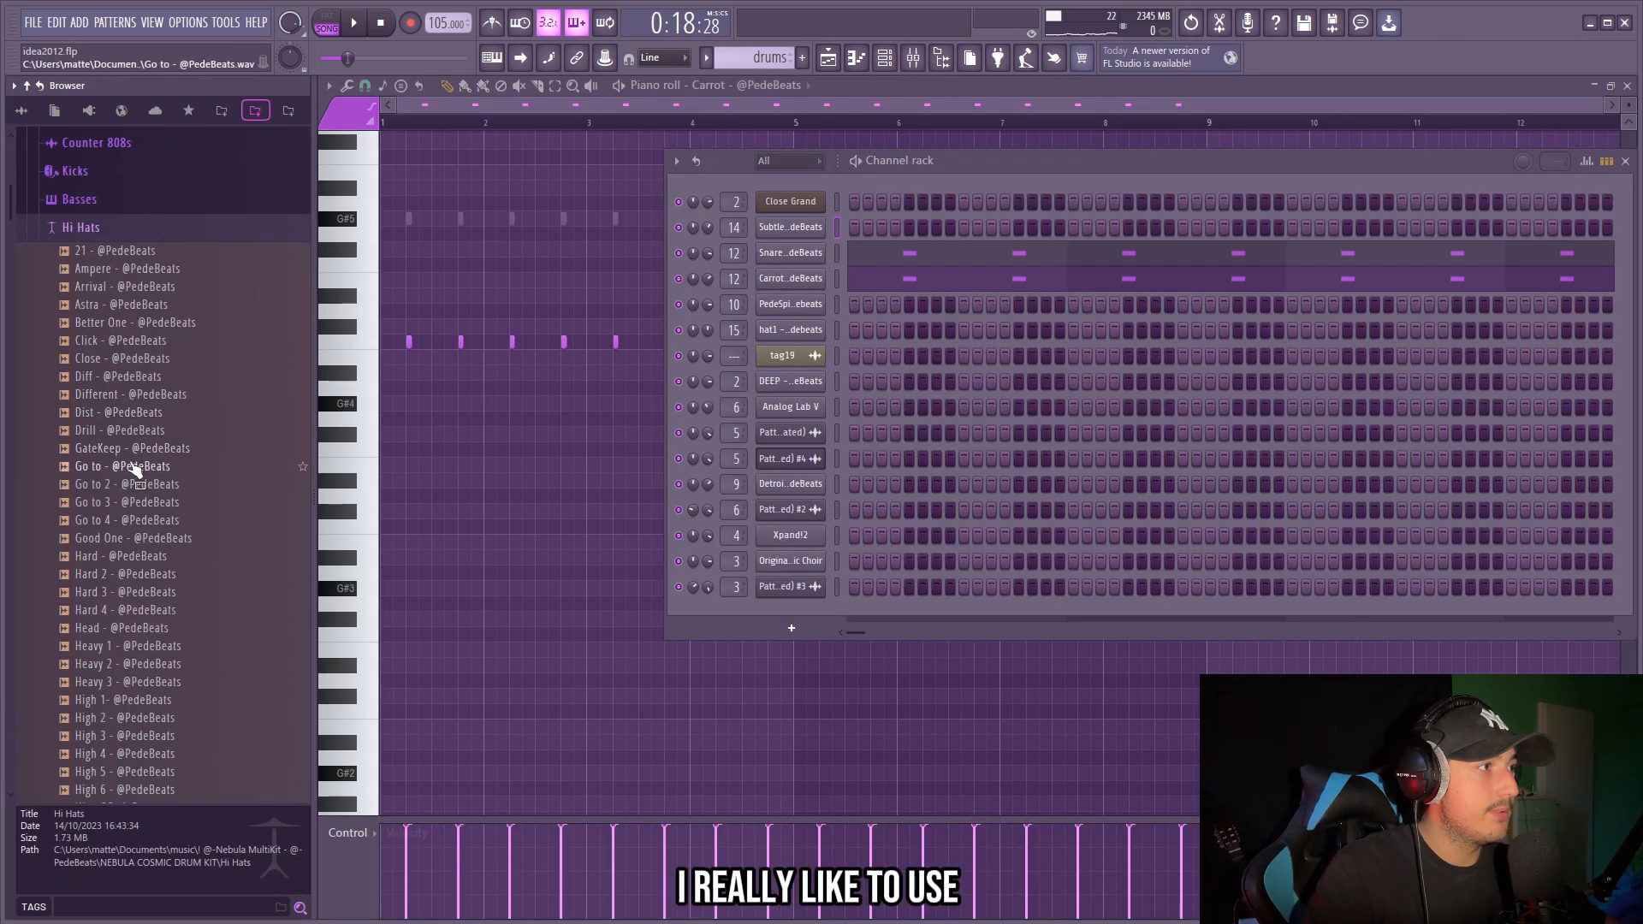
# Load the Go to 3 hi-hat sample onto the Subtle hat channel and fill eight bars with hits every two steps.
pyautogui.scroll(-2, 132, 467)
pyautogui.click(127, 376)
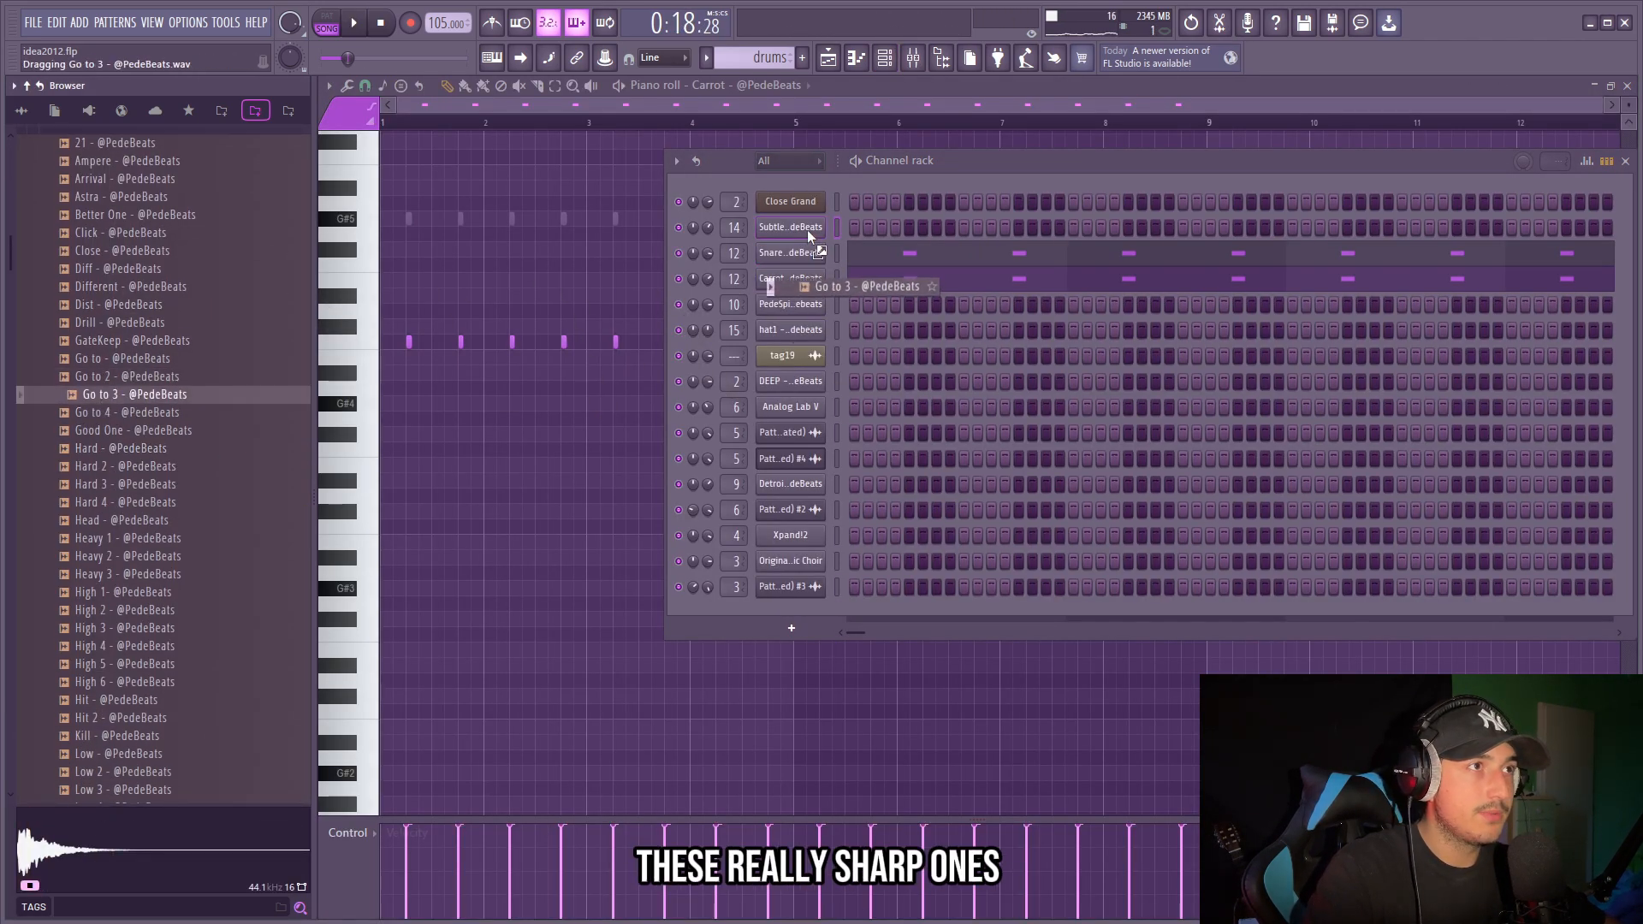
pyautogui.moveTo(808, 231); pyautogui.dragTo(808, 231)
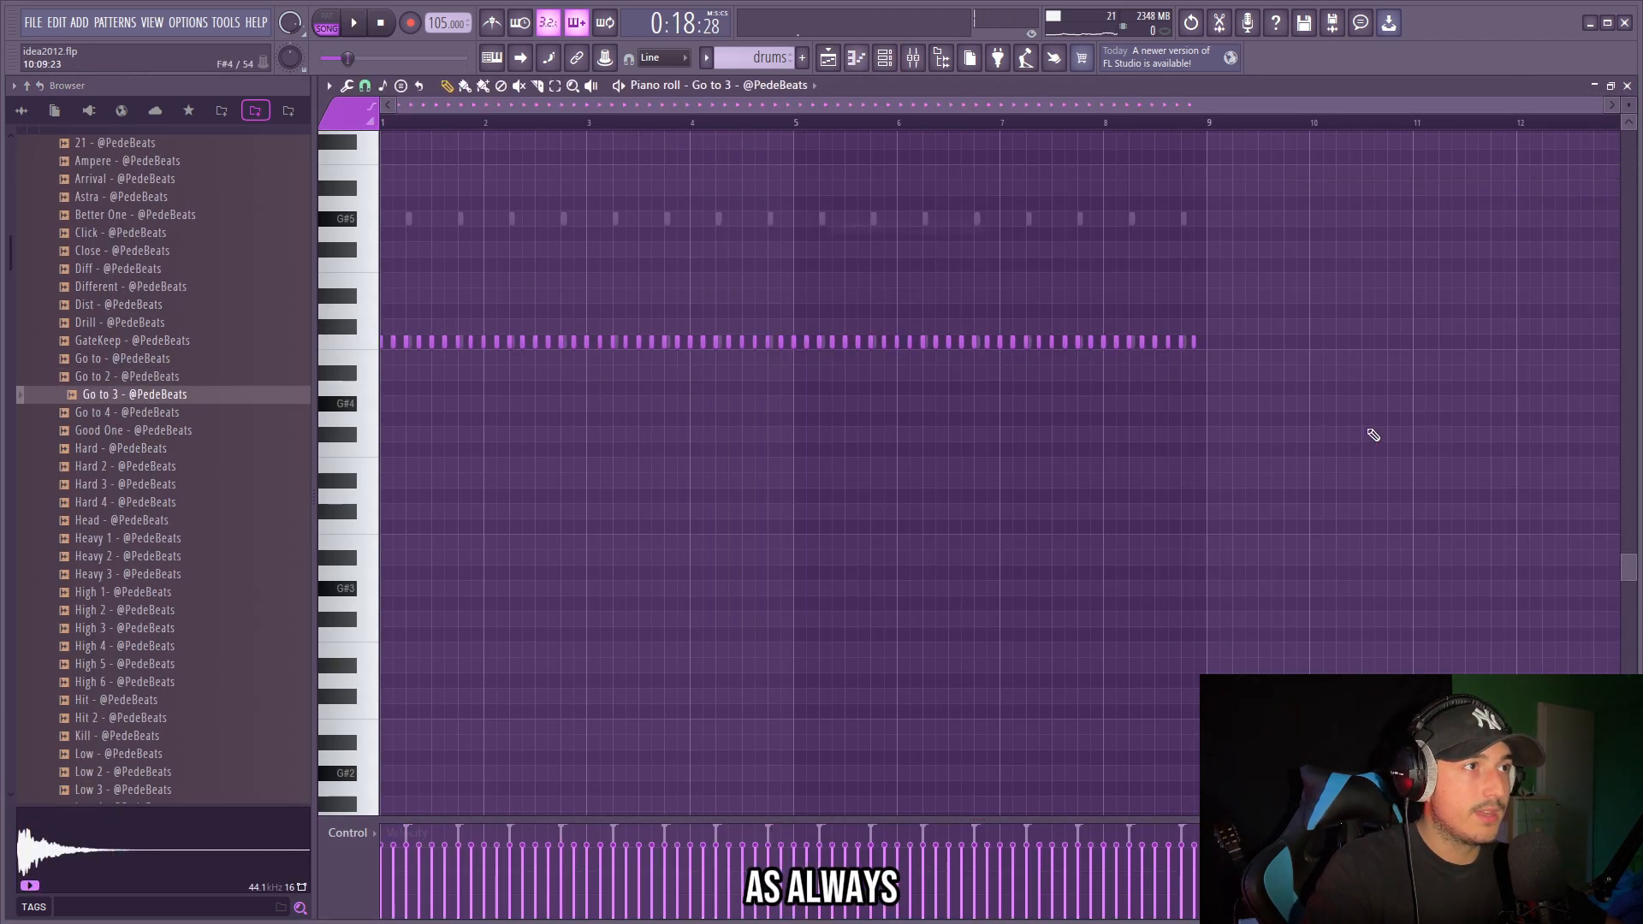
# Duplicate the Go to 3 hi-hat notes into the gaps between them and slightly lower the velocity of the copies.
pyautogui.hotkey('ctrl', 'a')
pyautogui.scroll(3, 385, 403)
pyautogui.scroll(1, 491, 473)
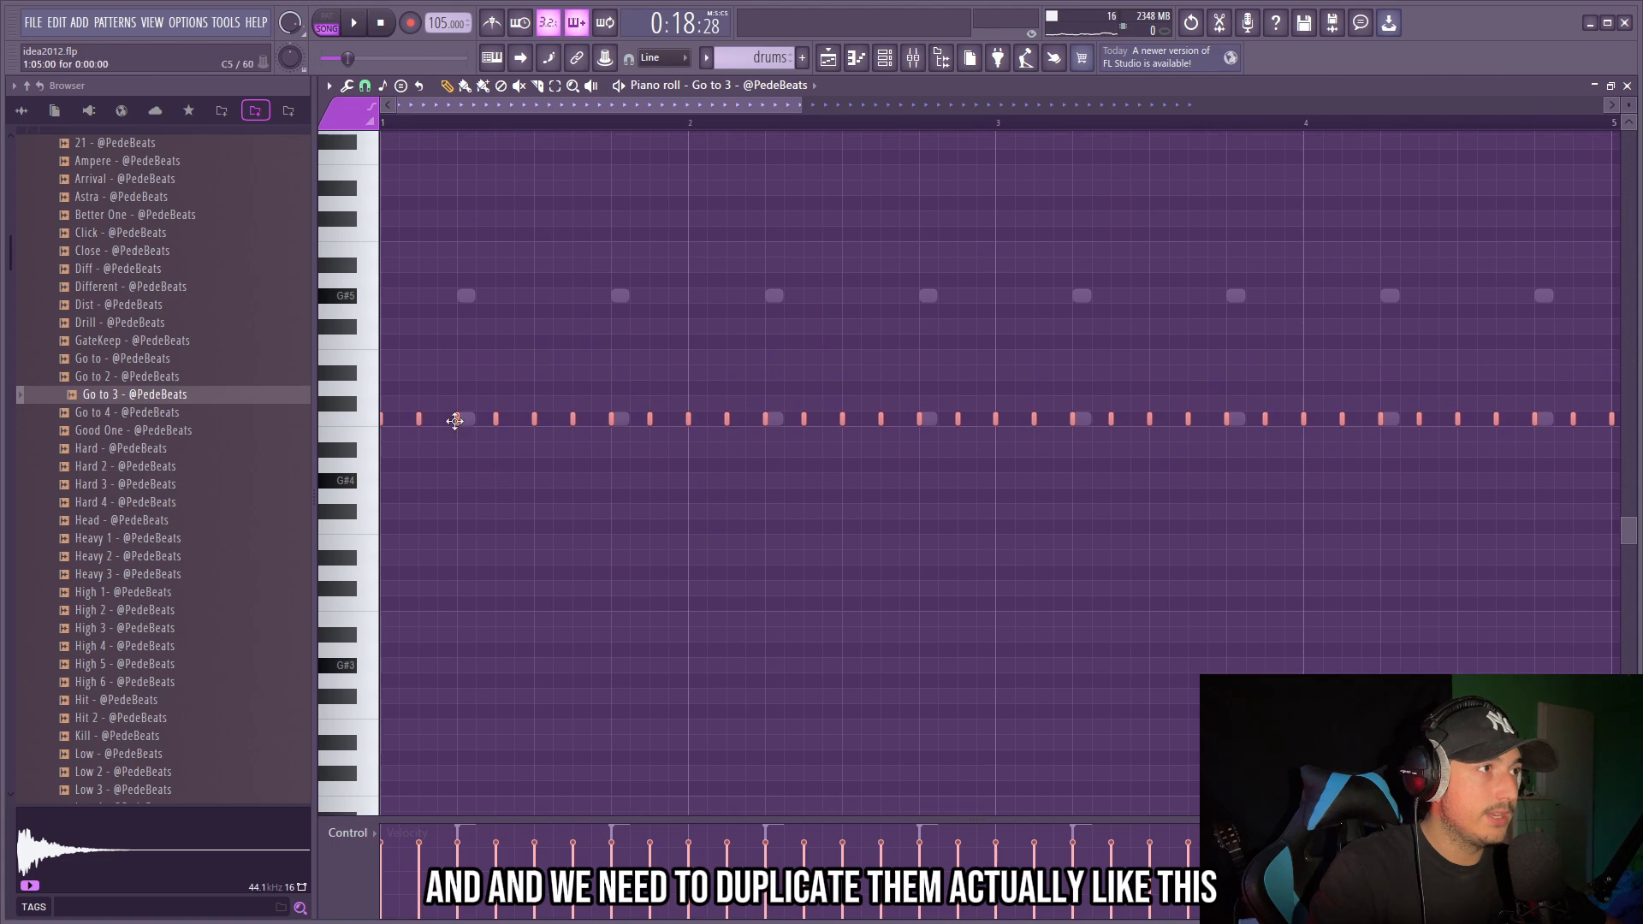
pyautogui.scroll(2, 612, 389)
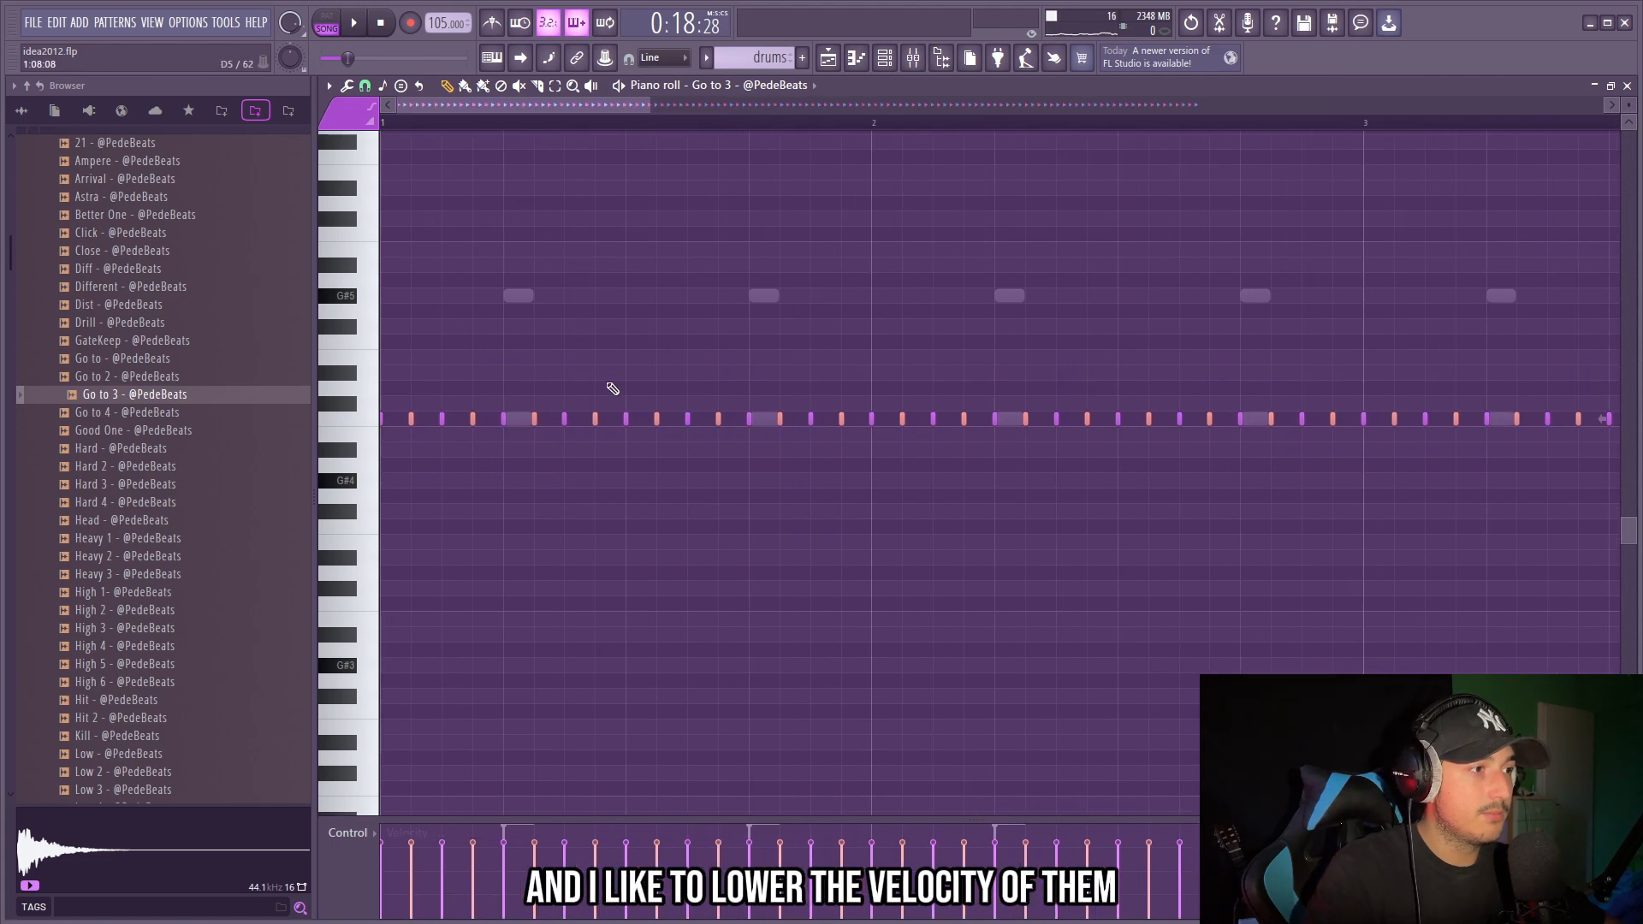
pyautogui.scroll(-5, 613, 390)
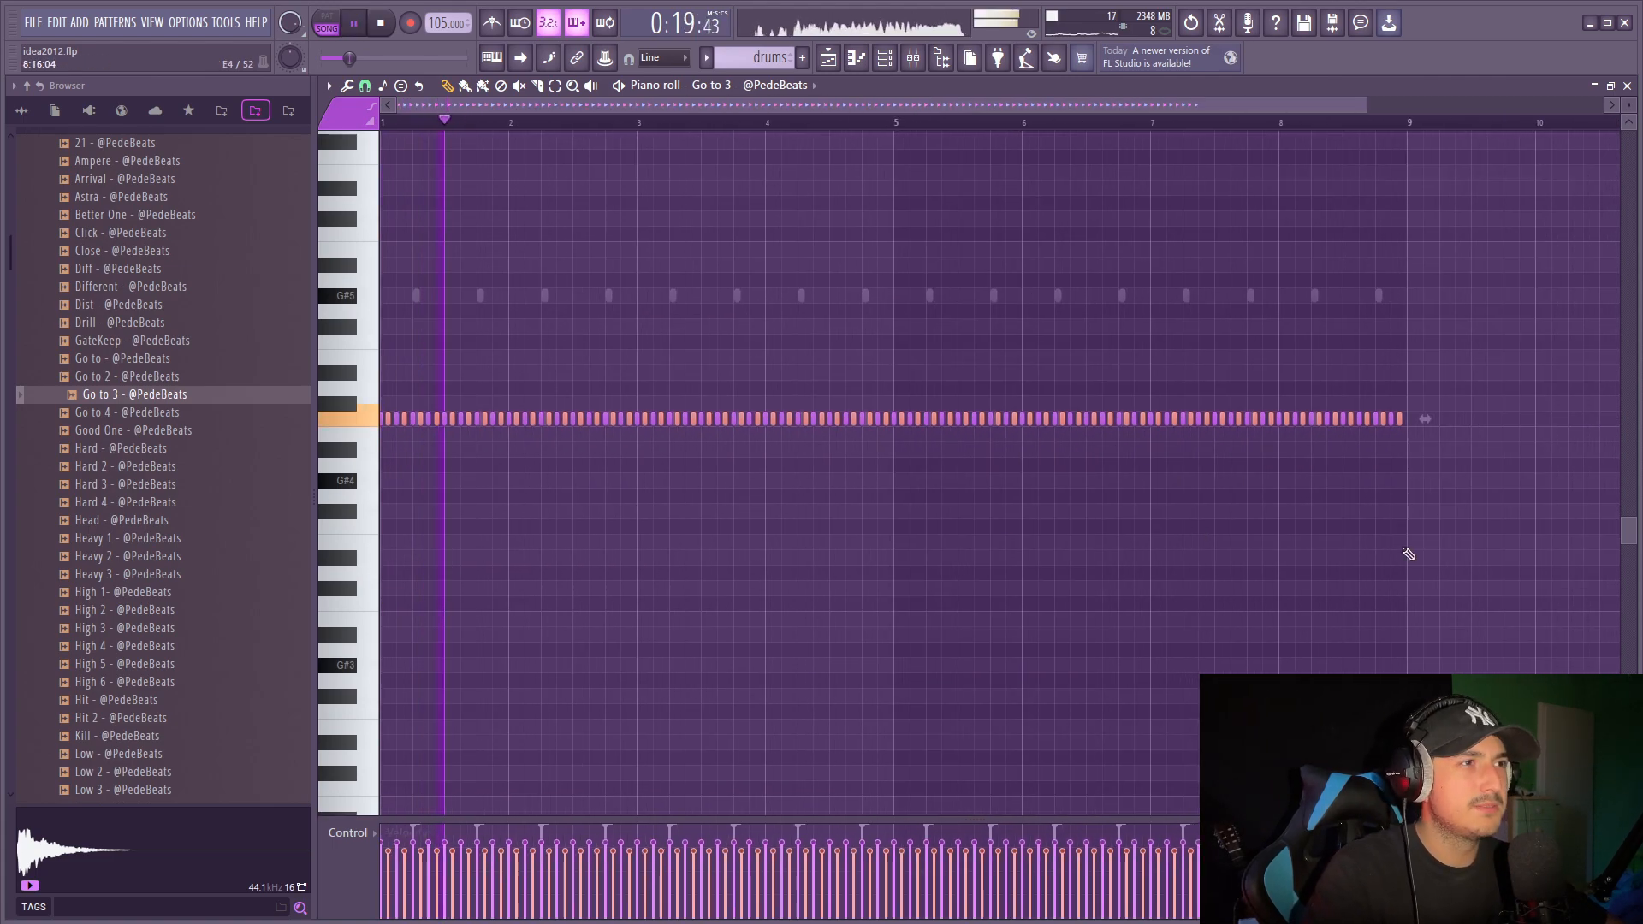
# Slightly randomize the pan, velocity and pitch levels of all Go to 3 hi-hat notes.
pyautogui.hotkey('ctrl', 'a')
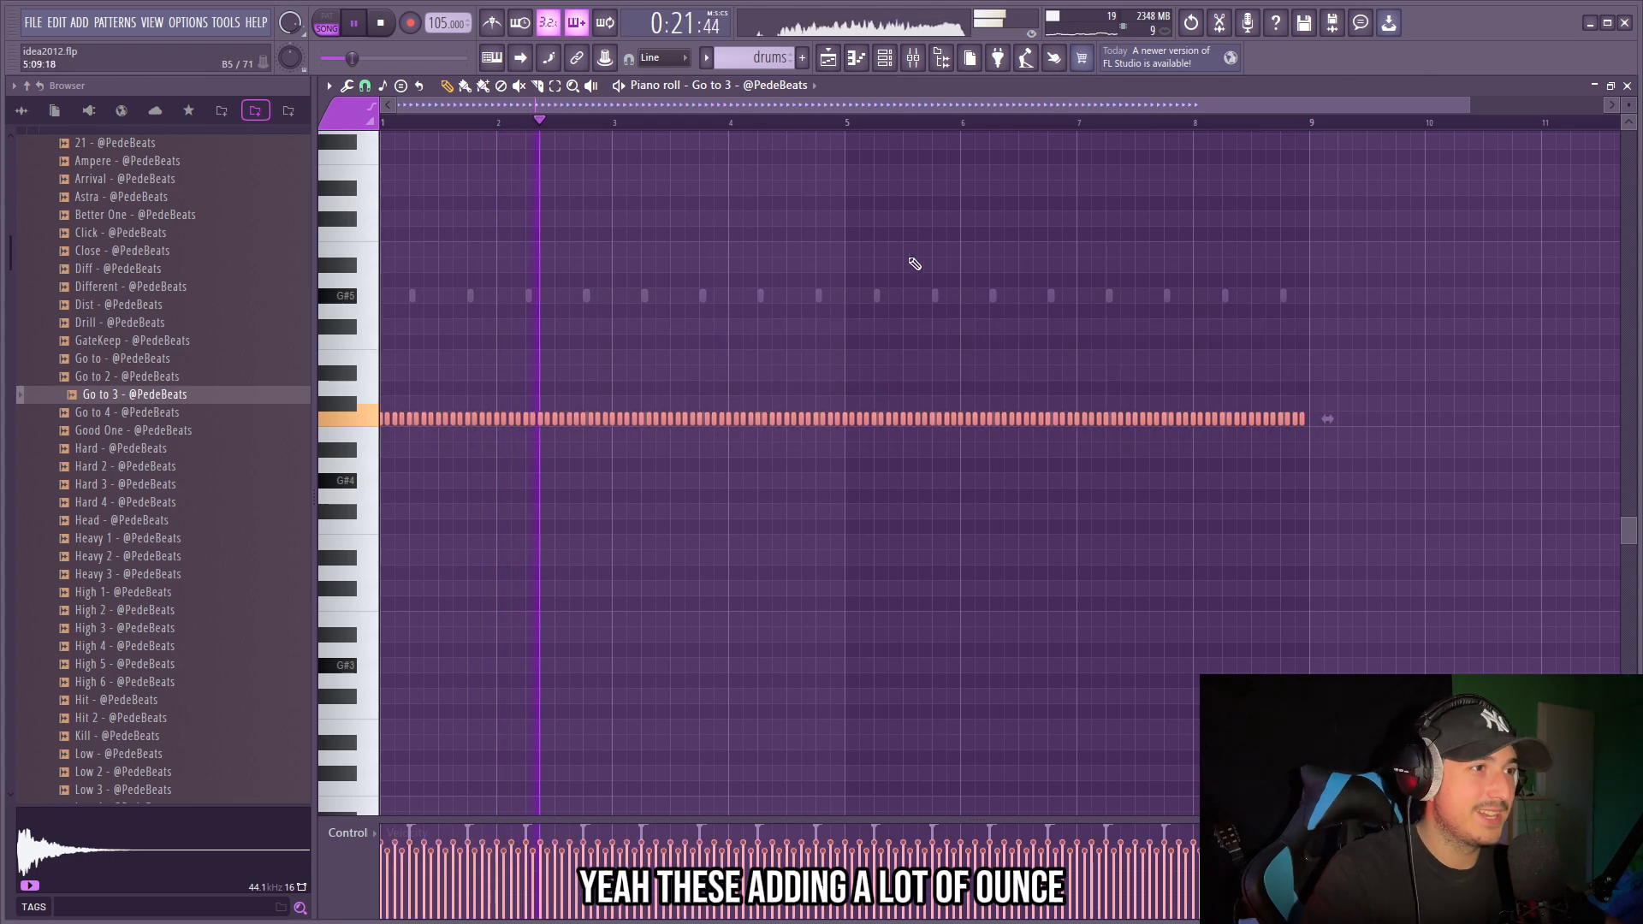
pyautogui.hotkey('ctrl', 'd')
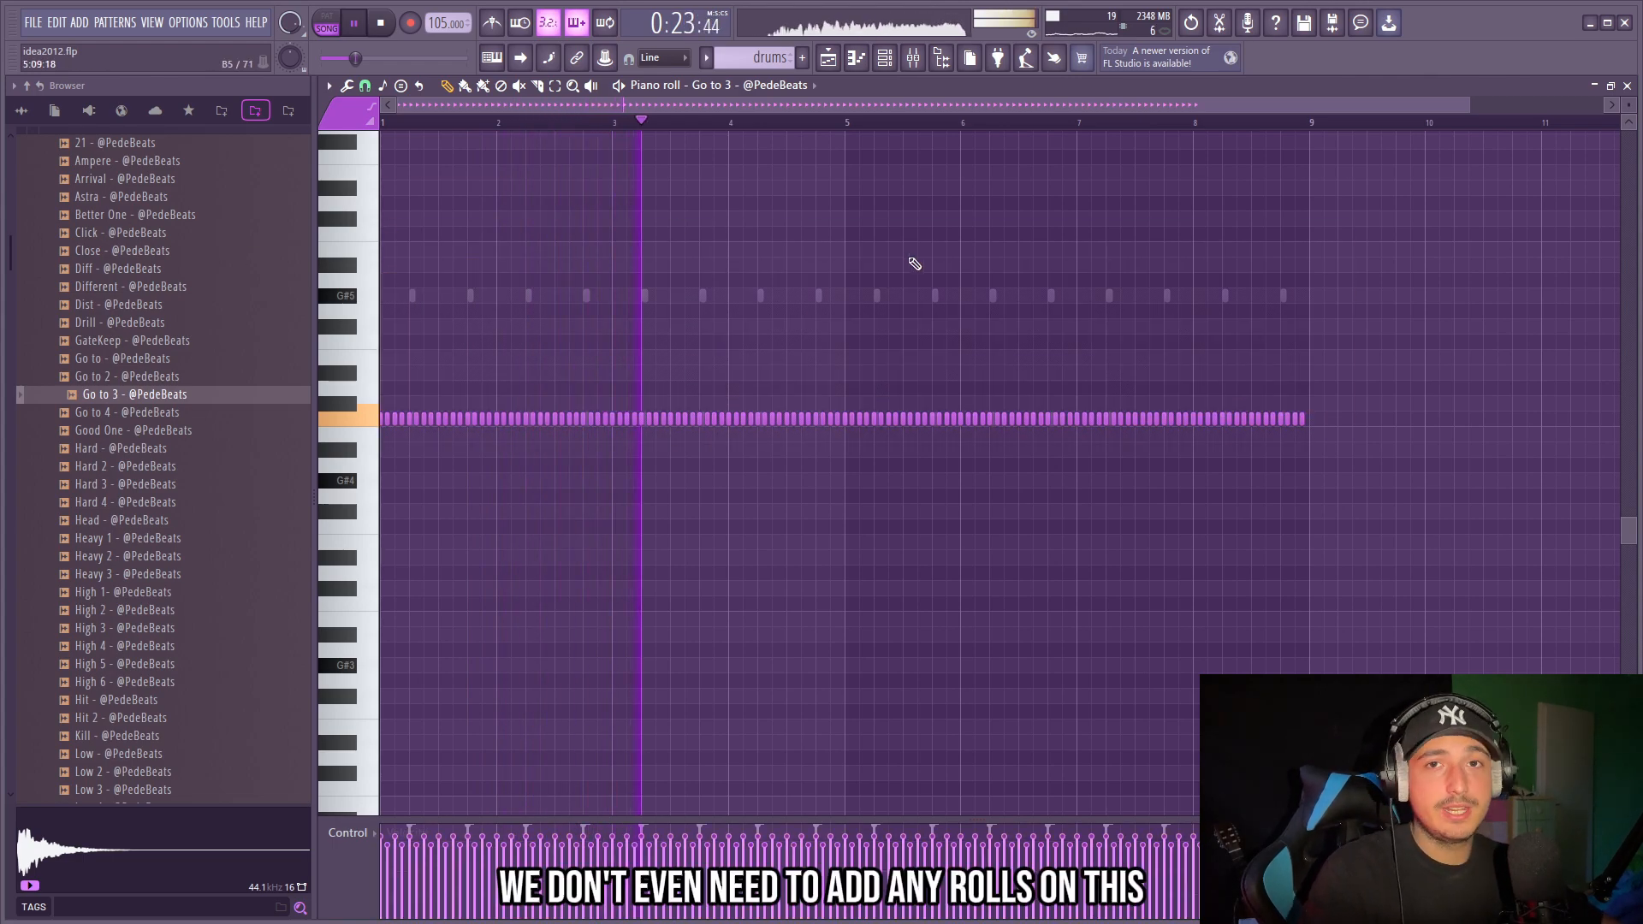
pyautogui.hotkey('ctrl', 'a')
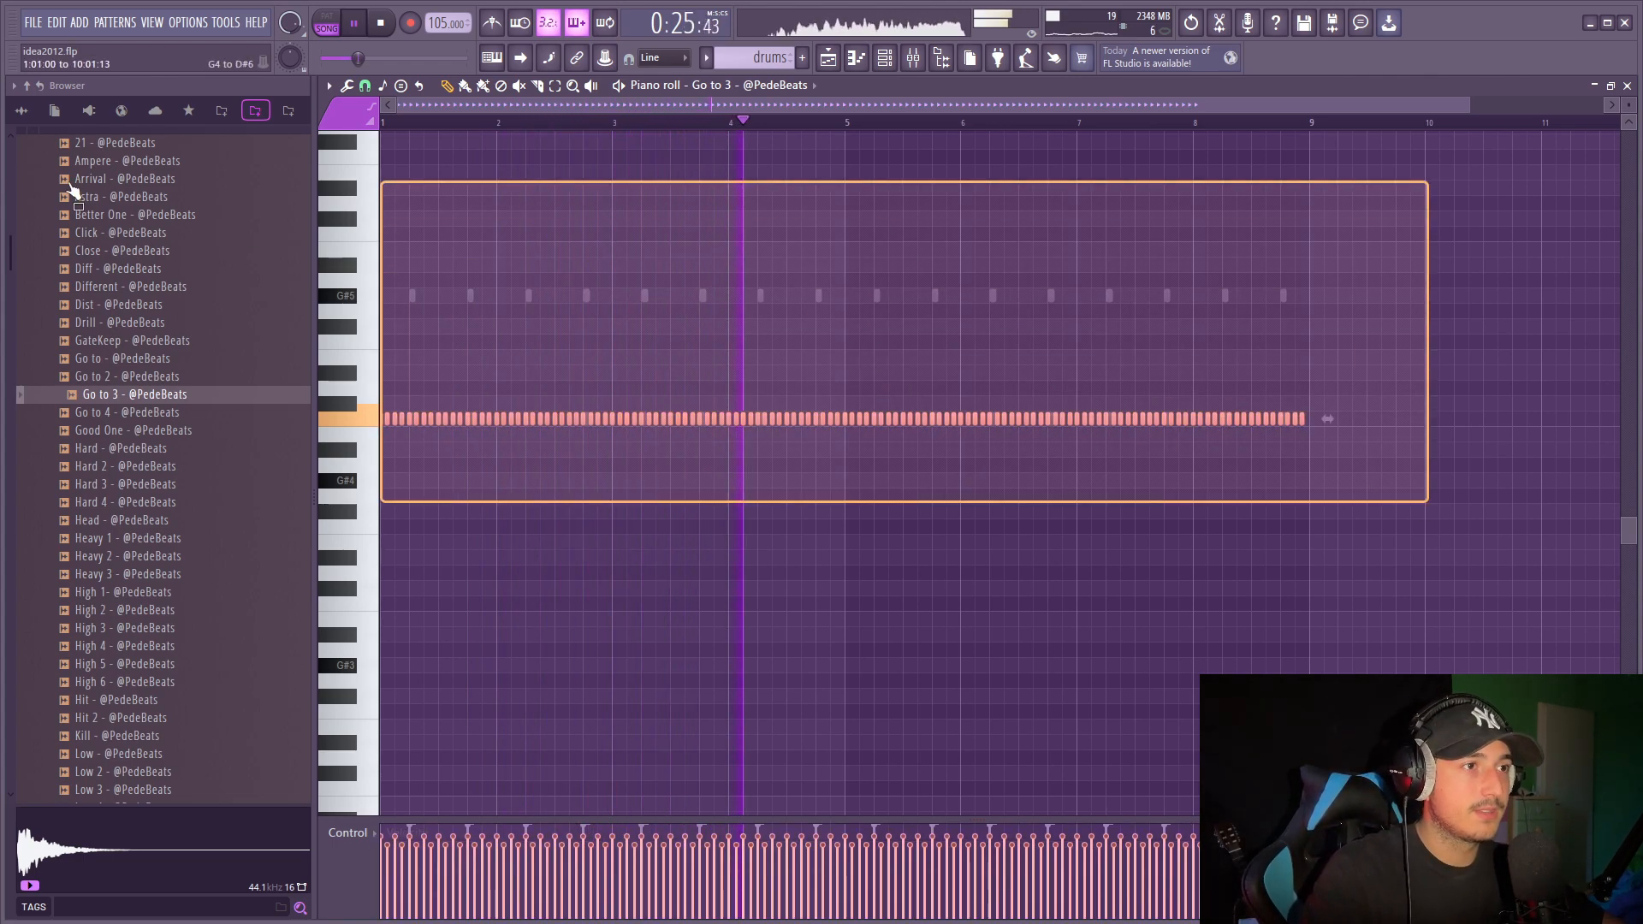
pyautogui.hotkey('alt', 'r')
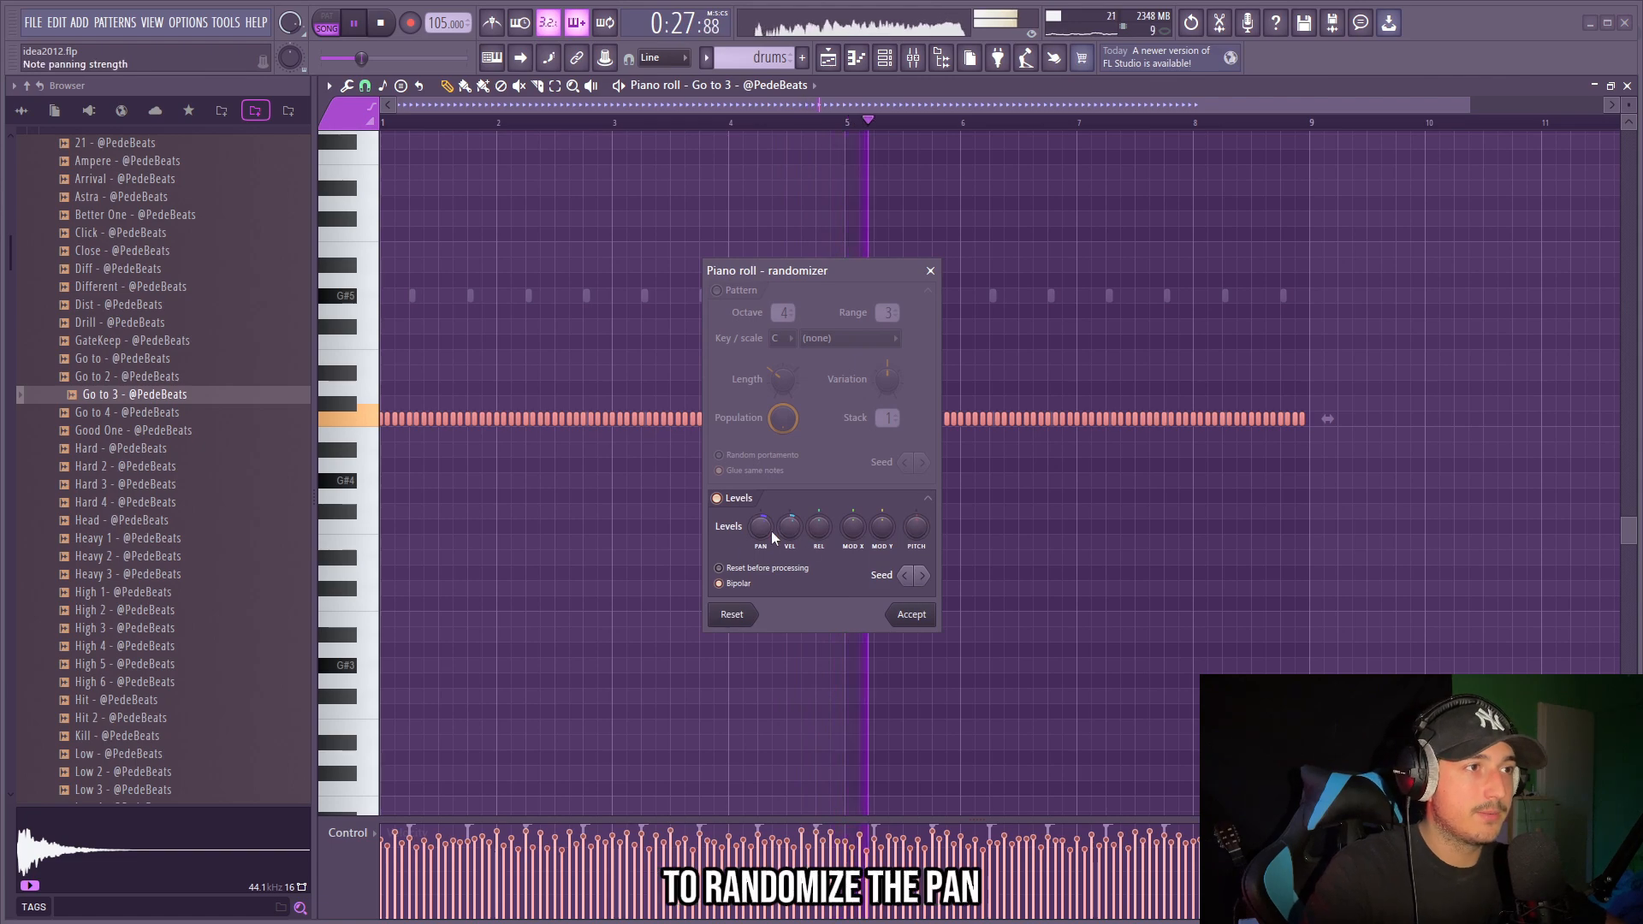
pyautogui.click(920, 531)
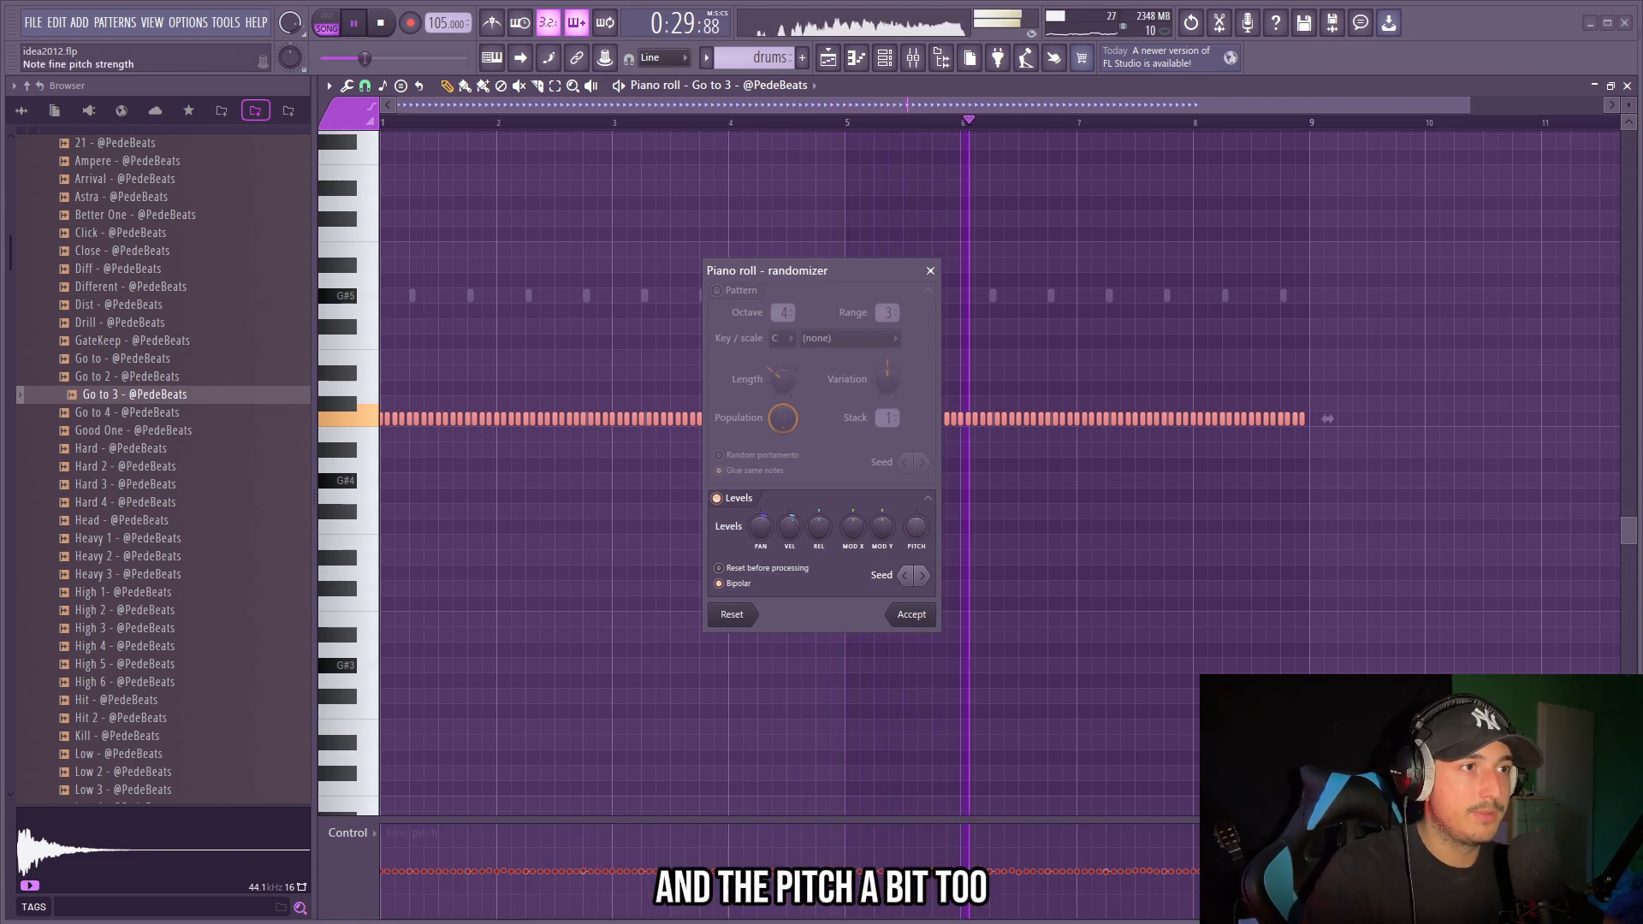
pyautogui.click(931, 622)
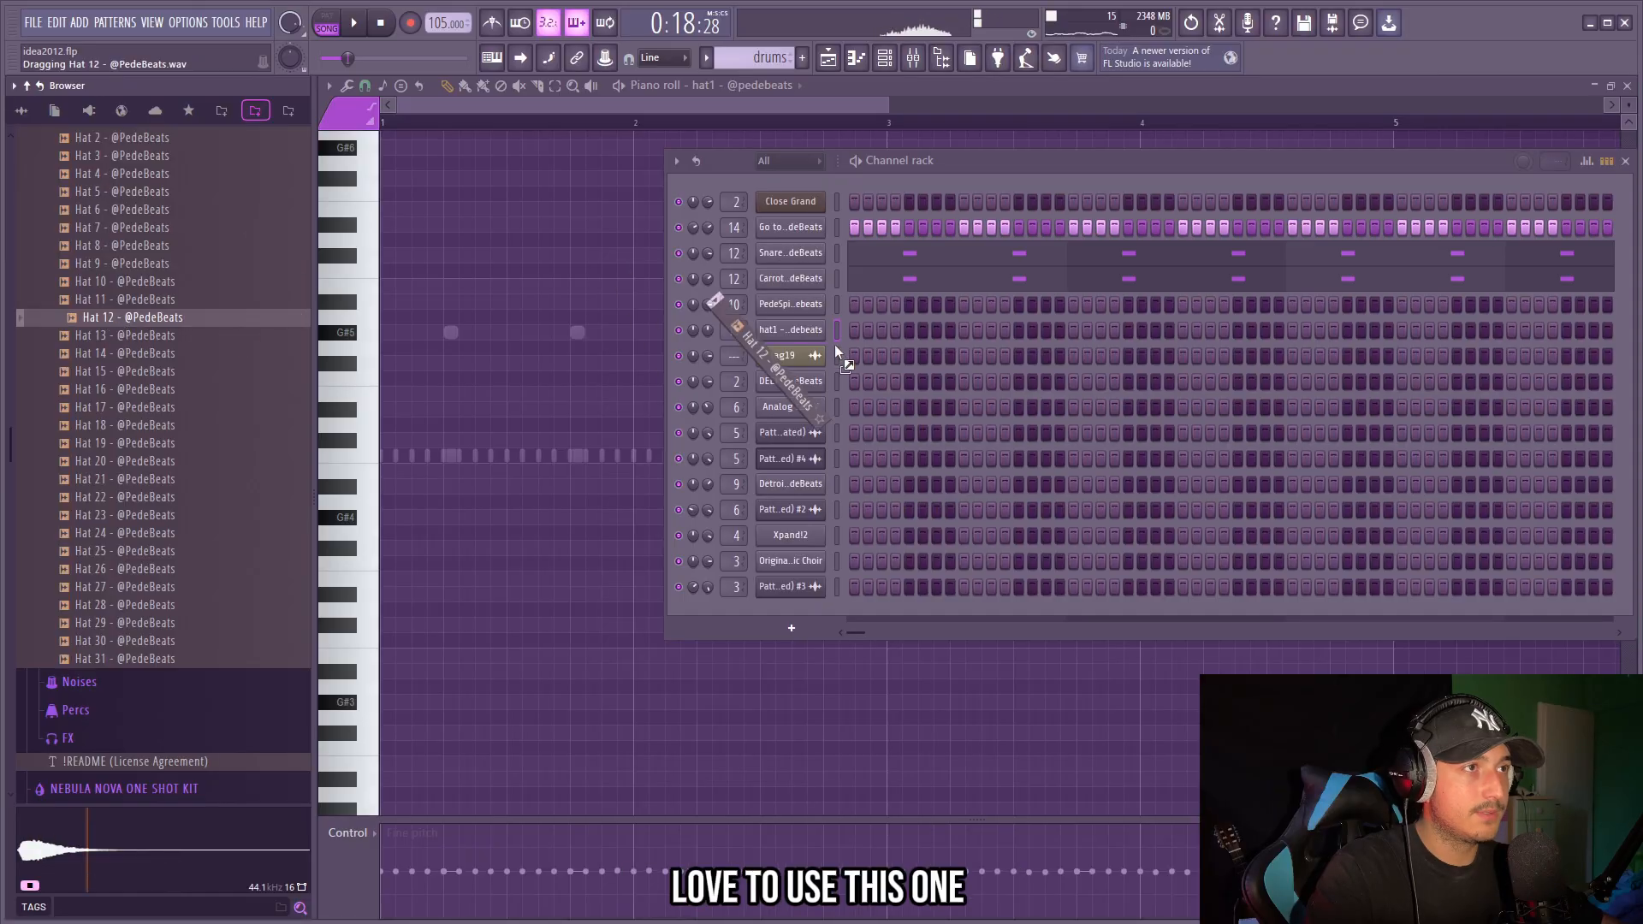
# Load the Hat 12 sample onto the hat1 channel and place a syncopated C5 rhythm across bars 1 and 2.
pyautogui.rightClick(755, 320)
pyautogui.click(775, 330)
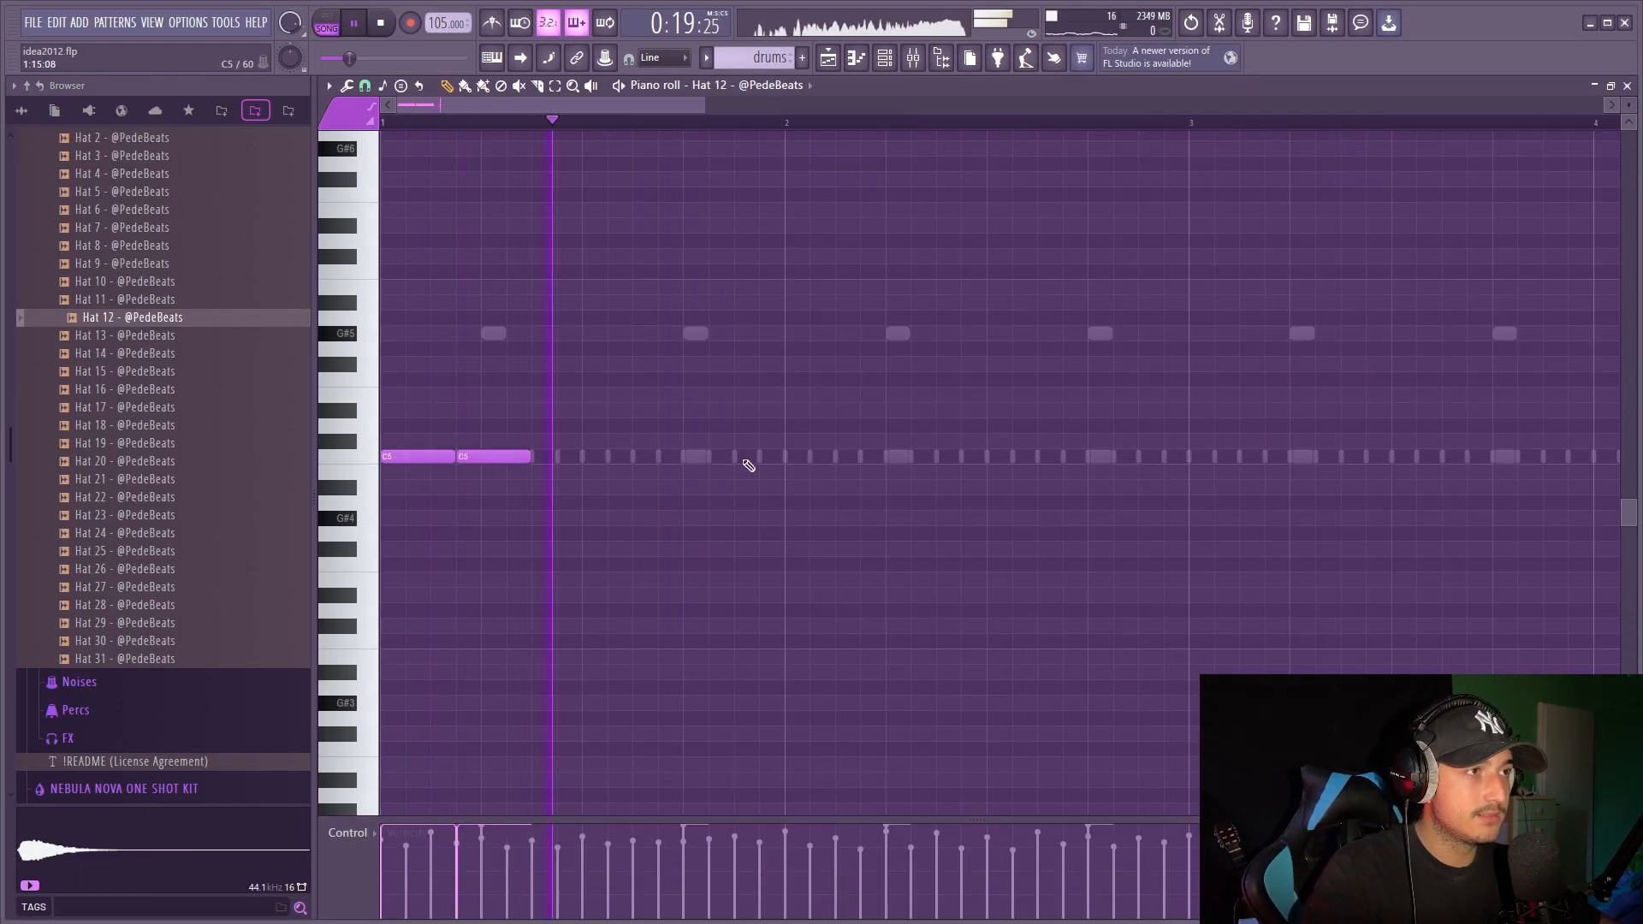
pyautogui.click(748, 457)
pyautogui.moveTo(876, 457)
pyautogui.mouseDown()
pyautogui.moveTo(801, 457)
pyautogui.moveTo(847, 452)
pyautogui.mouseUp()
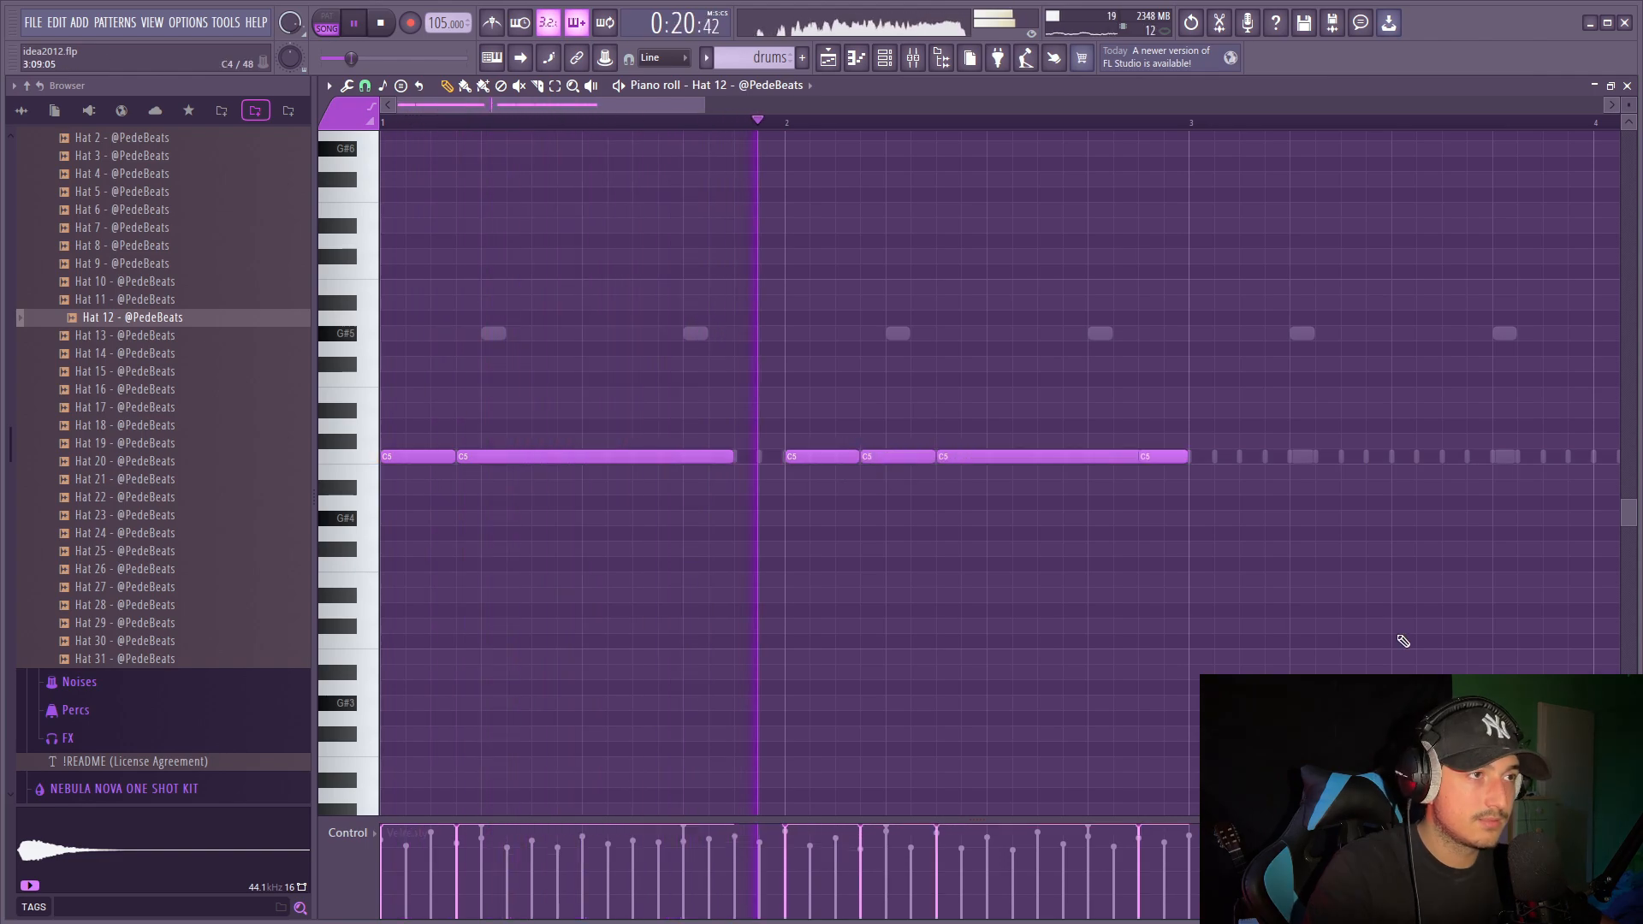
# Repeat the two-bar Hat 12 rhythm through the end of bar 8.
pyautogui.moveTo(1338, 648); pyautogui.dragTo(394, 436)
pyautogui.scroll(-3, 1141, 554)
pyautogui.hotkey('ctrl', 'b')
pyautogui.moveTo(1233, 588); pyautogui.dragTo(393, 410)
pyautogui.hotkey('ctrl', 'b')
pyautogui.scroll(-2, 1190, 570)
# Apply the articulator to all Hat 12 notes with Multiply at 100% so each note reaches the next.
pyautogui.moveTo(1451, 604); pyautogui.dragTo(386, 342)
pyautogui.hotkey('alt', 'l')
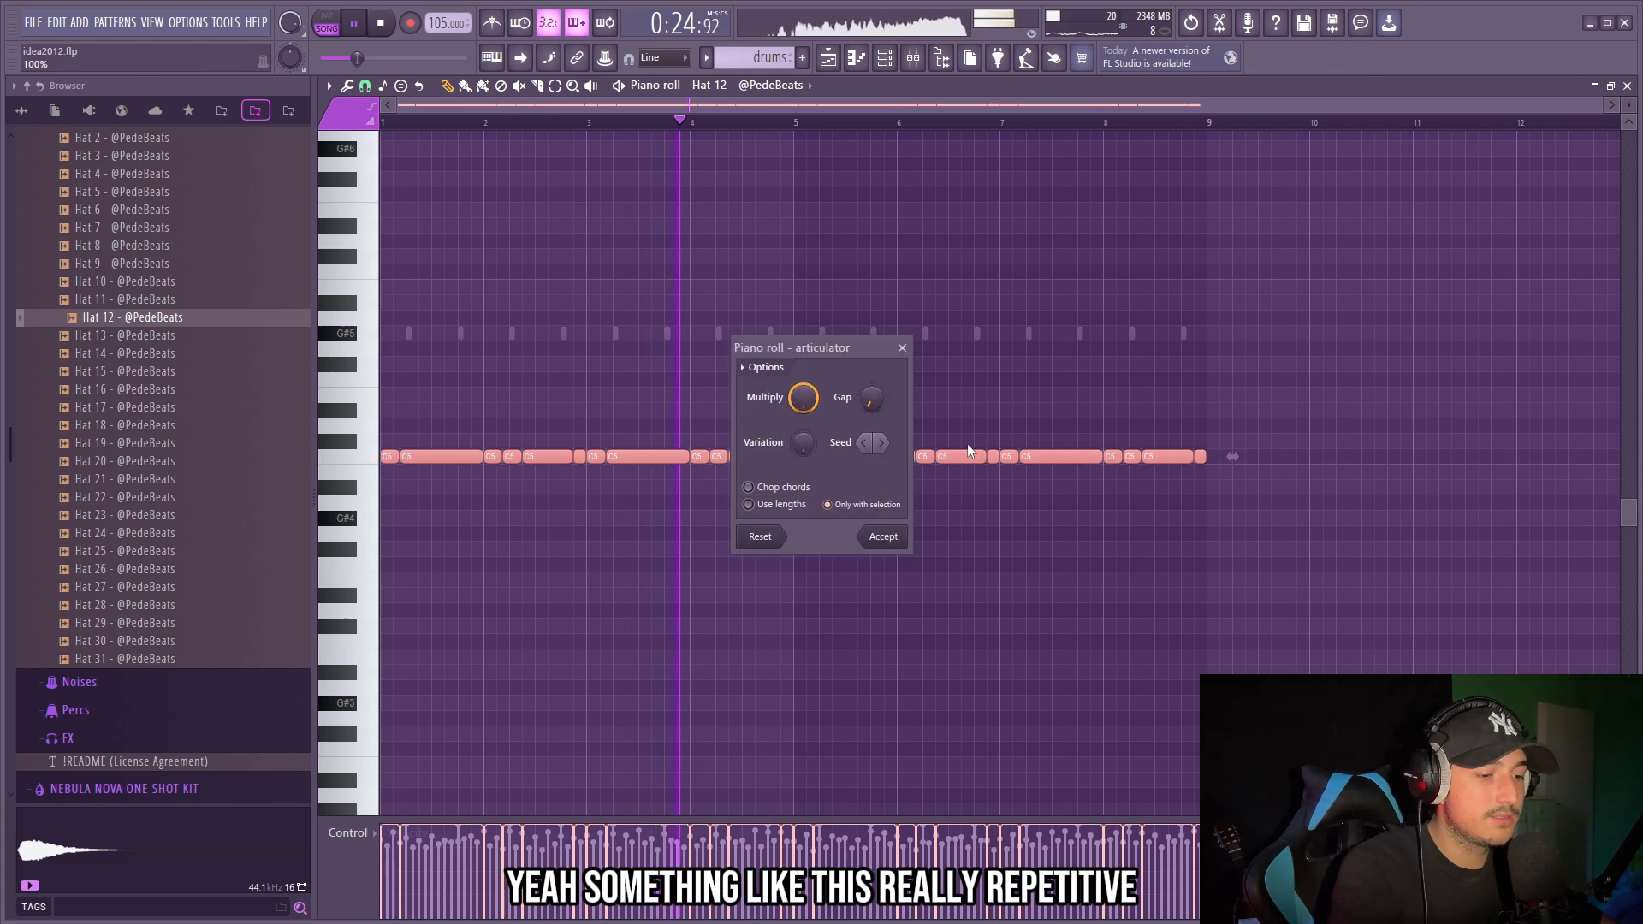
pyautogui.press('Return')
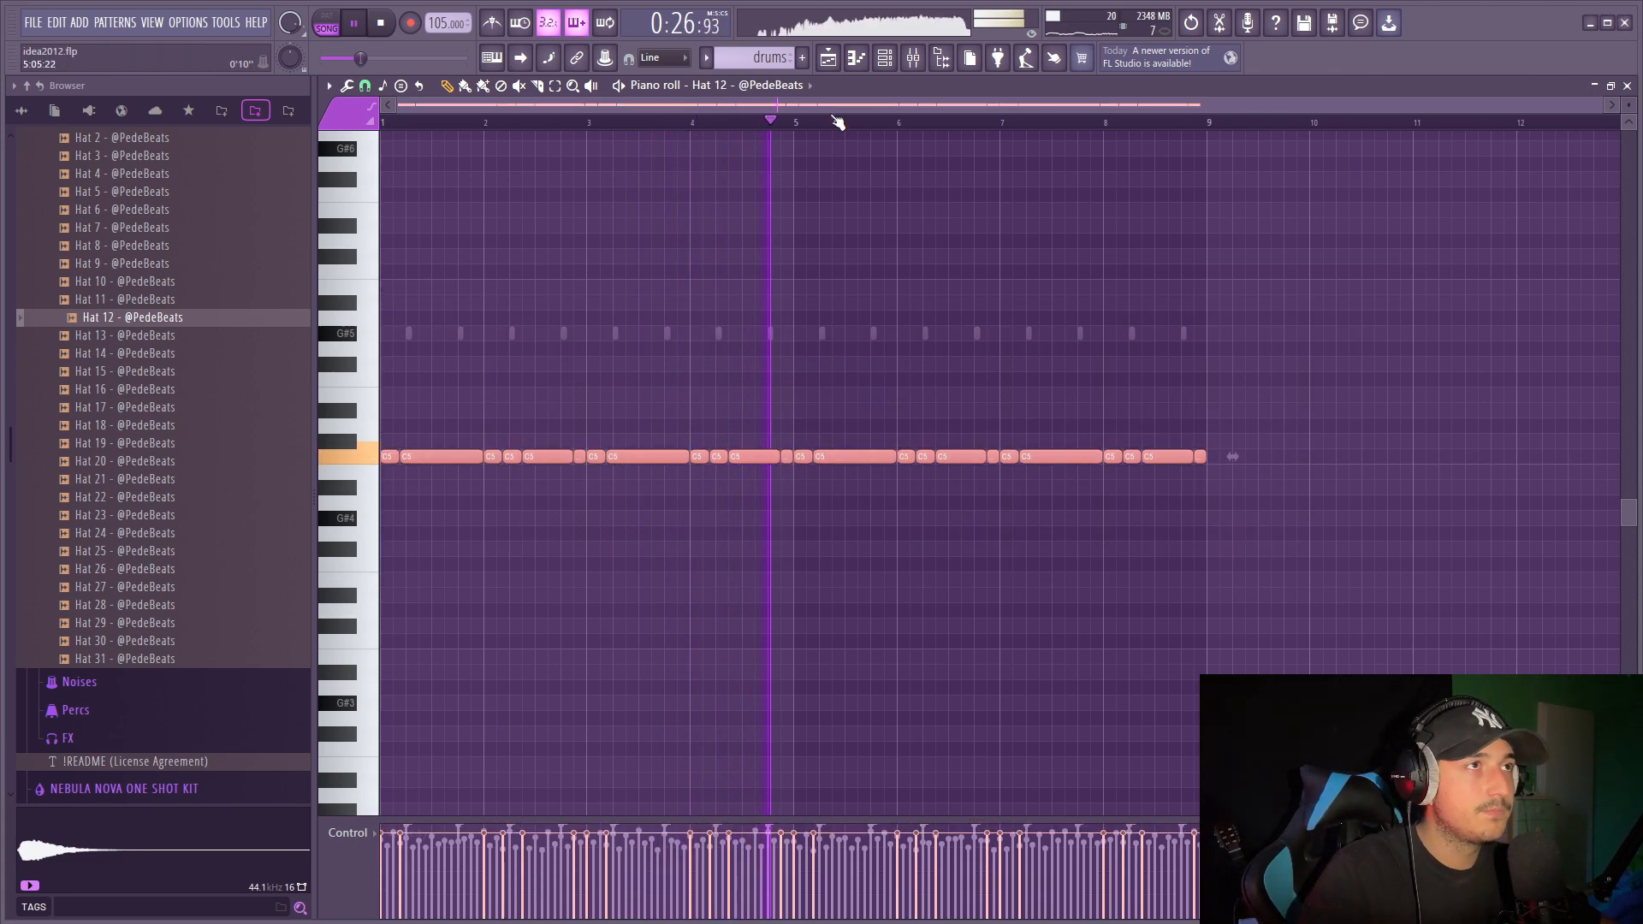
# Add the Perc 9 sample as a new channel and place two adjacent C5 hits just before beat 4 of bar 1.
pyautogui.click(885, 59)
pyautogui.click(75, 709)
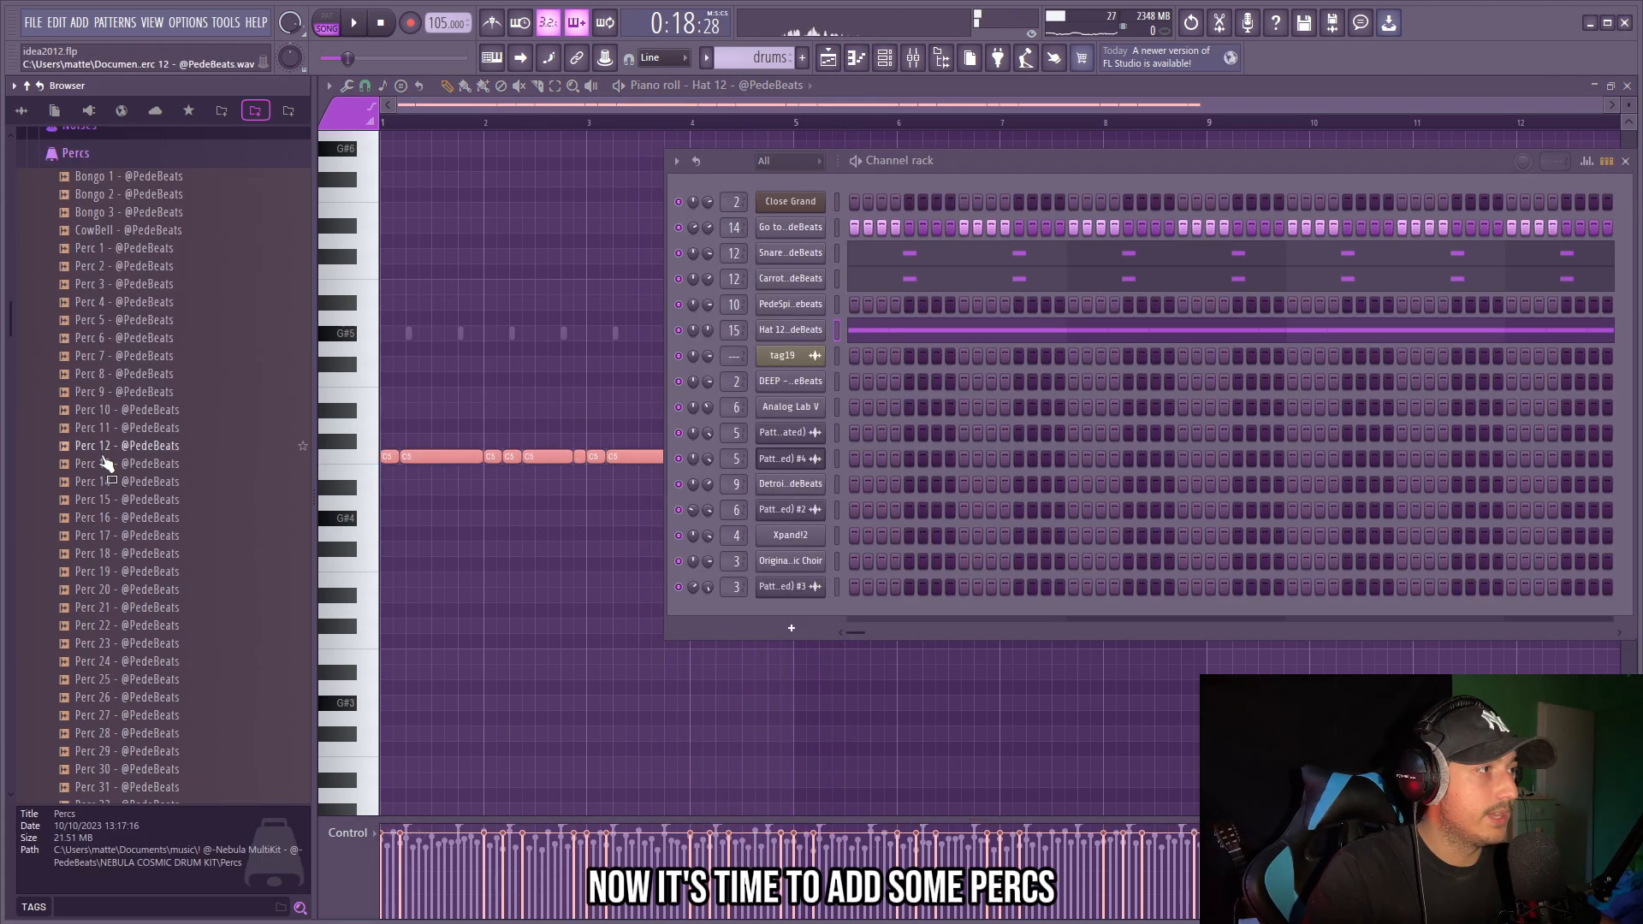
pyautogui.click(172, 398)
pyautogui.press('space')
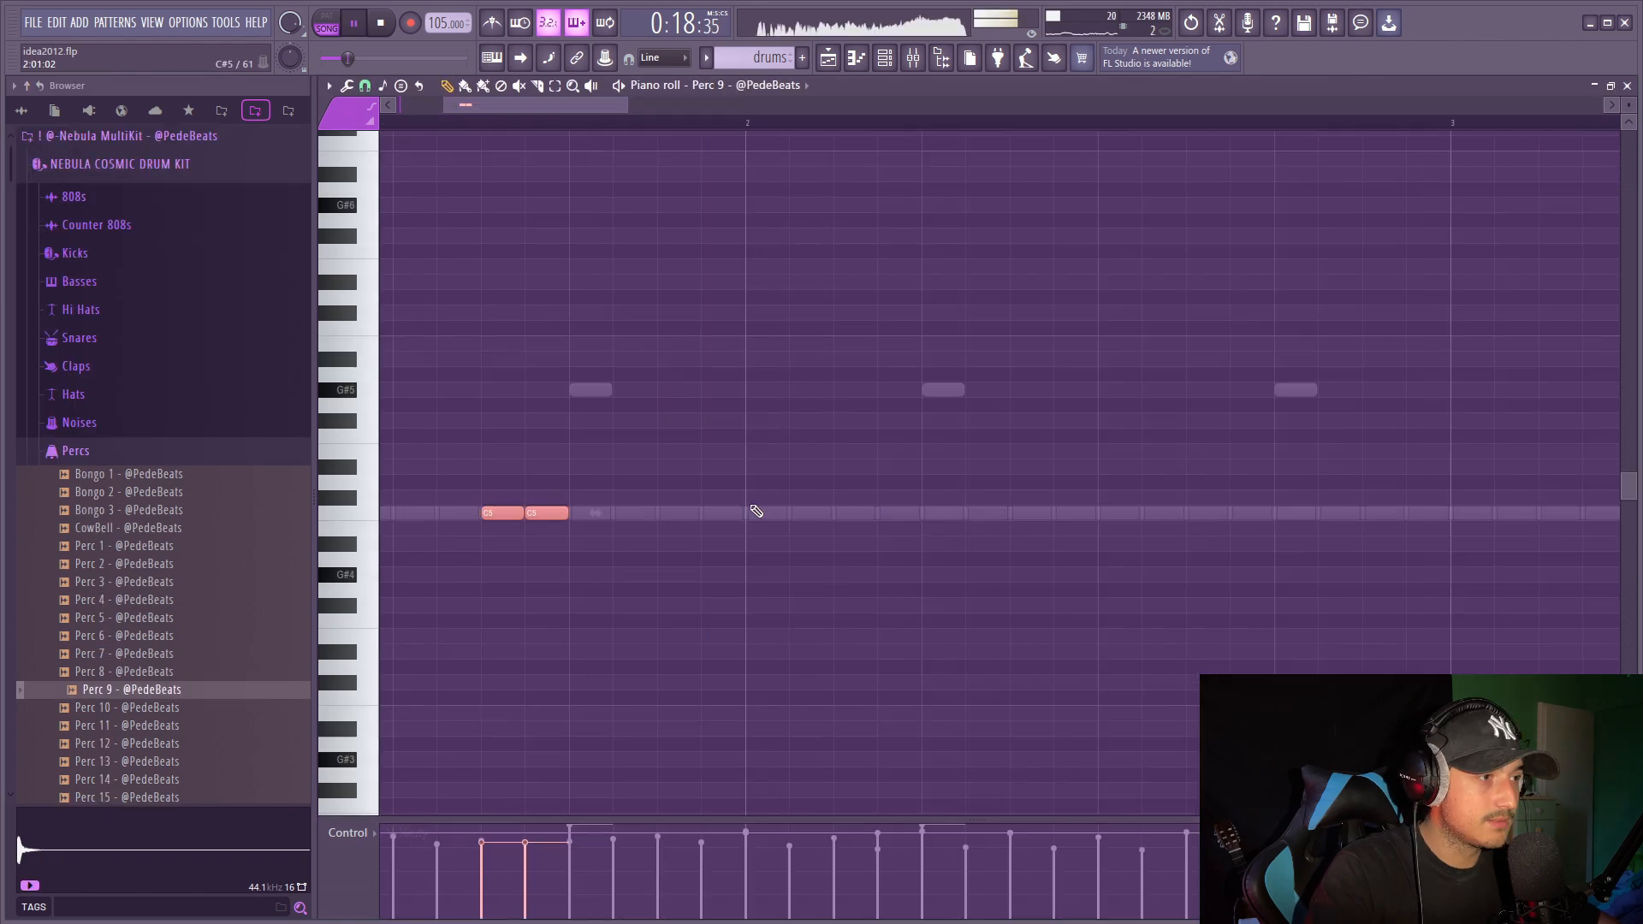
# Copy the pair of Perc 9 hits from bar 1 into bar 2.
pyautogui.scroll(-3, 753, 508)
pyautogui.moveTo(651, 122); pyautogui.dragTo(3, 213)
pyautogui.hotkey('ctrl', 'b')
pyautogui.keyDown('ctrl'); pyautogui.click(871, 123); pyautogui.keyUp('ctrl')
pyautogui.scroll(2, 942, 432)
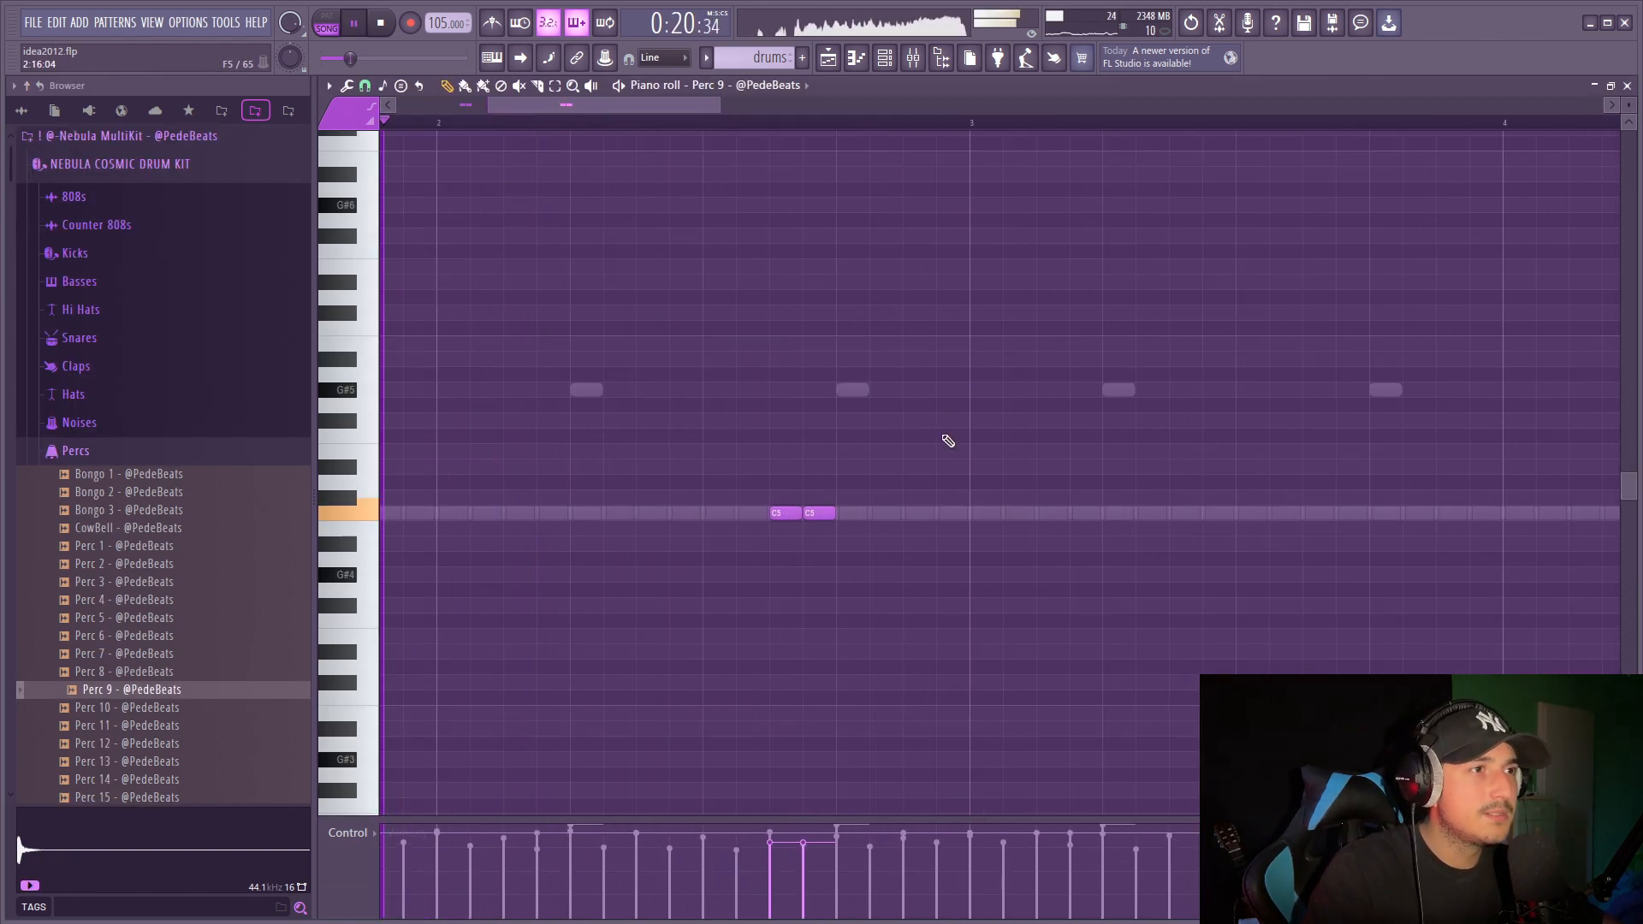
# Chop the bar 2 Perc 9 hits into a short roll ending on beat 4 and ramp its velocities upward as a fade-in.
pyautogui.click(365, 85)
pyautogui.click(381, 221)
pyautogui.moveTo(793, 565); pyautogui.dragTo(804, 479)
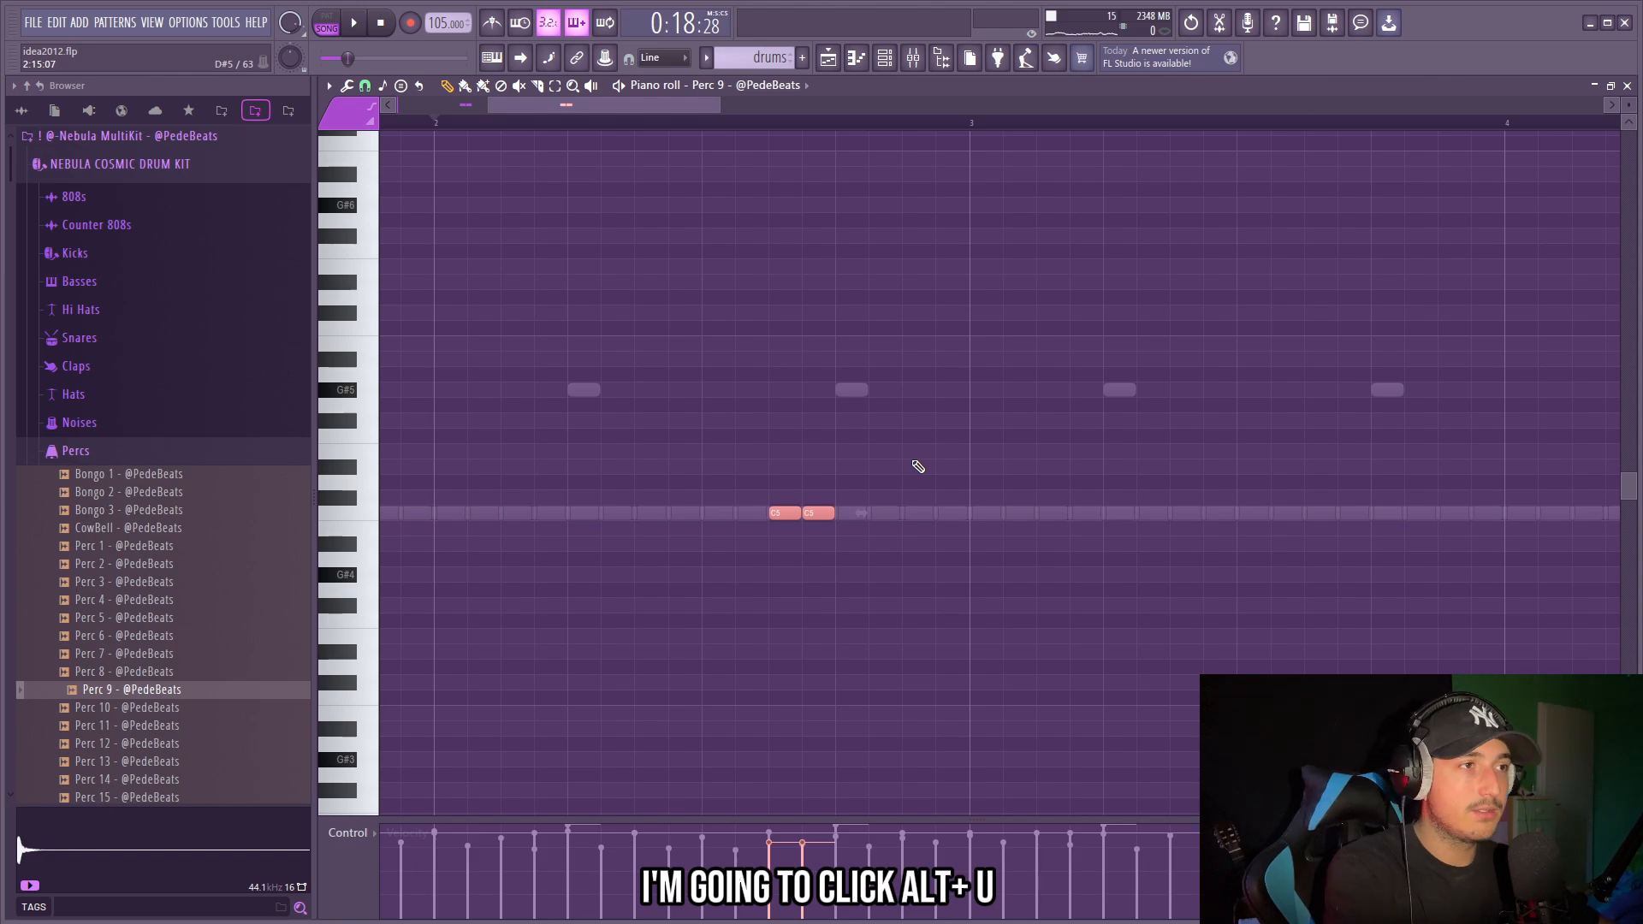
pyautogui.hotkey('alt', 'u')
pyautogui.press('space')
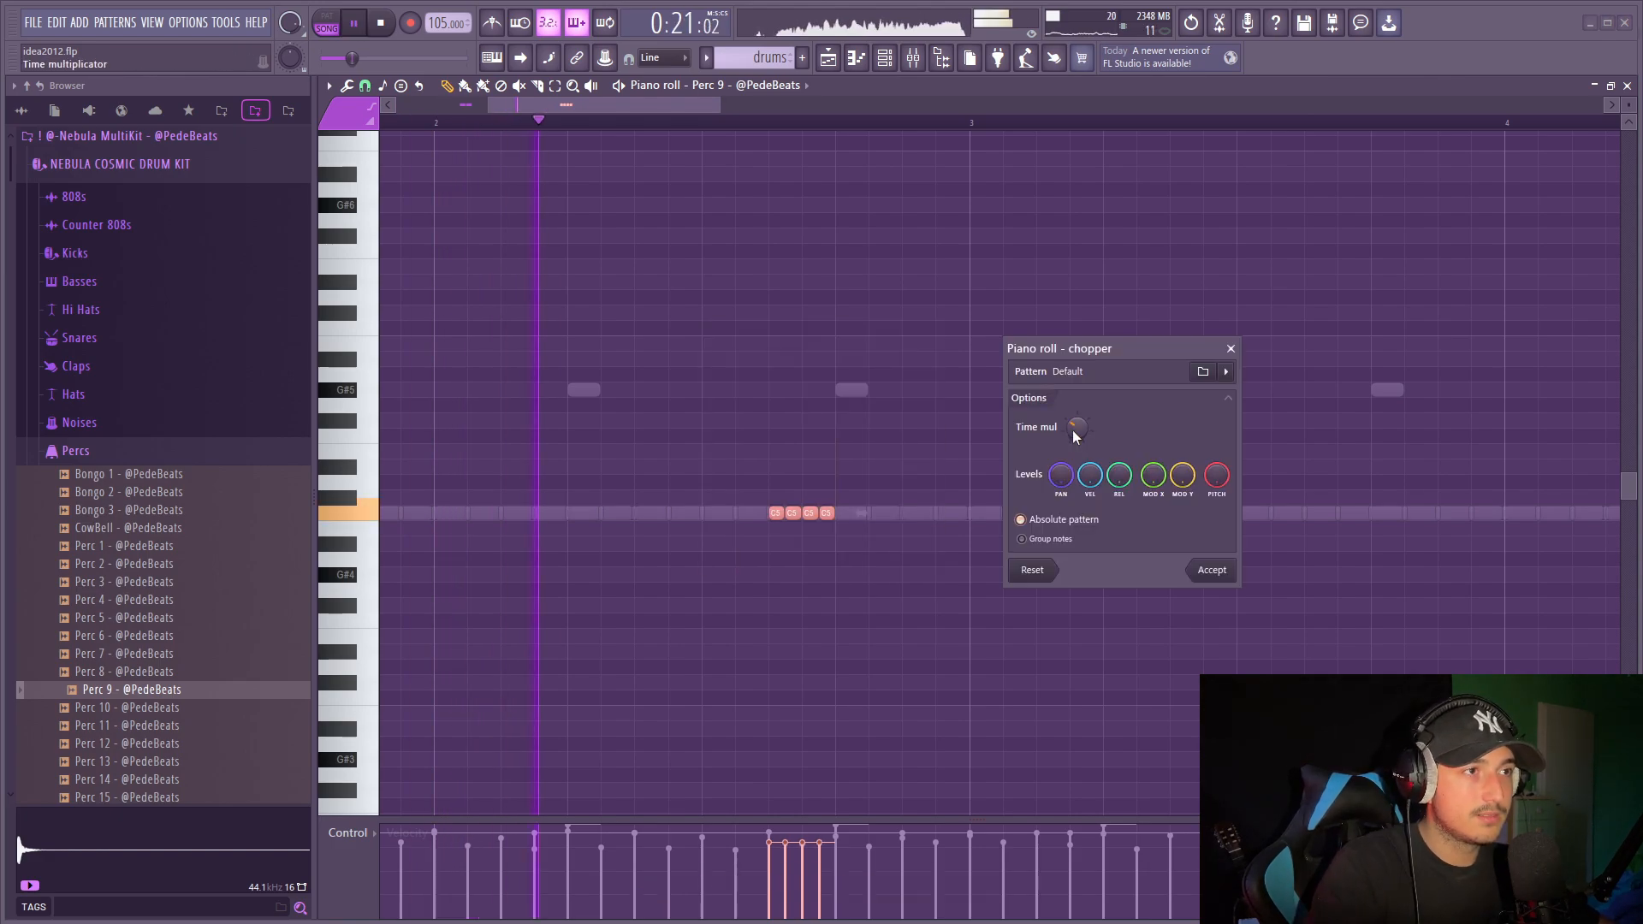
pyautogui.click(1203, 572)
pyautogui.moveTo(765, 891); pyautogui.dragTo(841, 846)
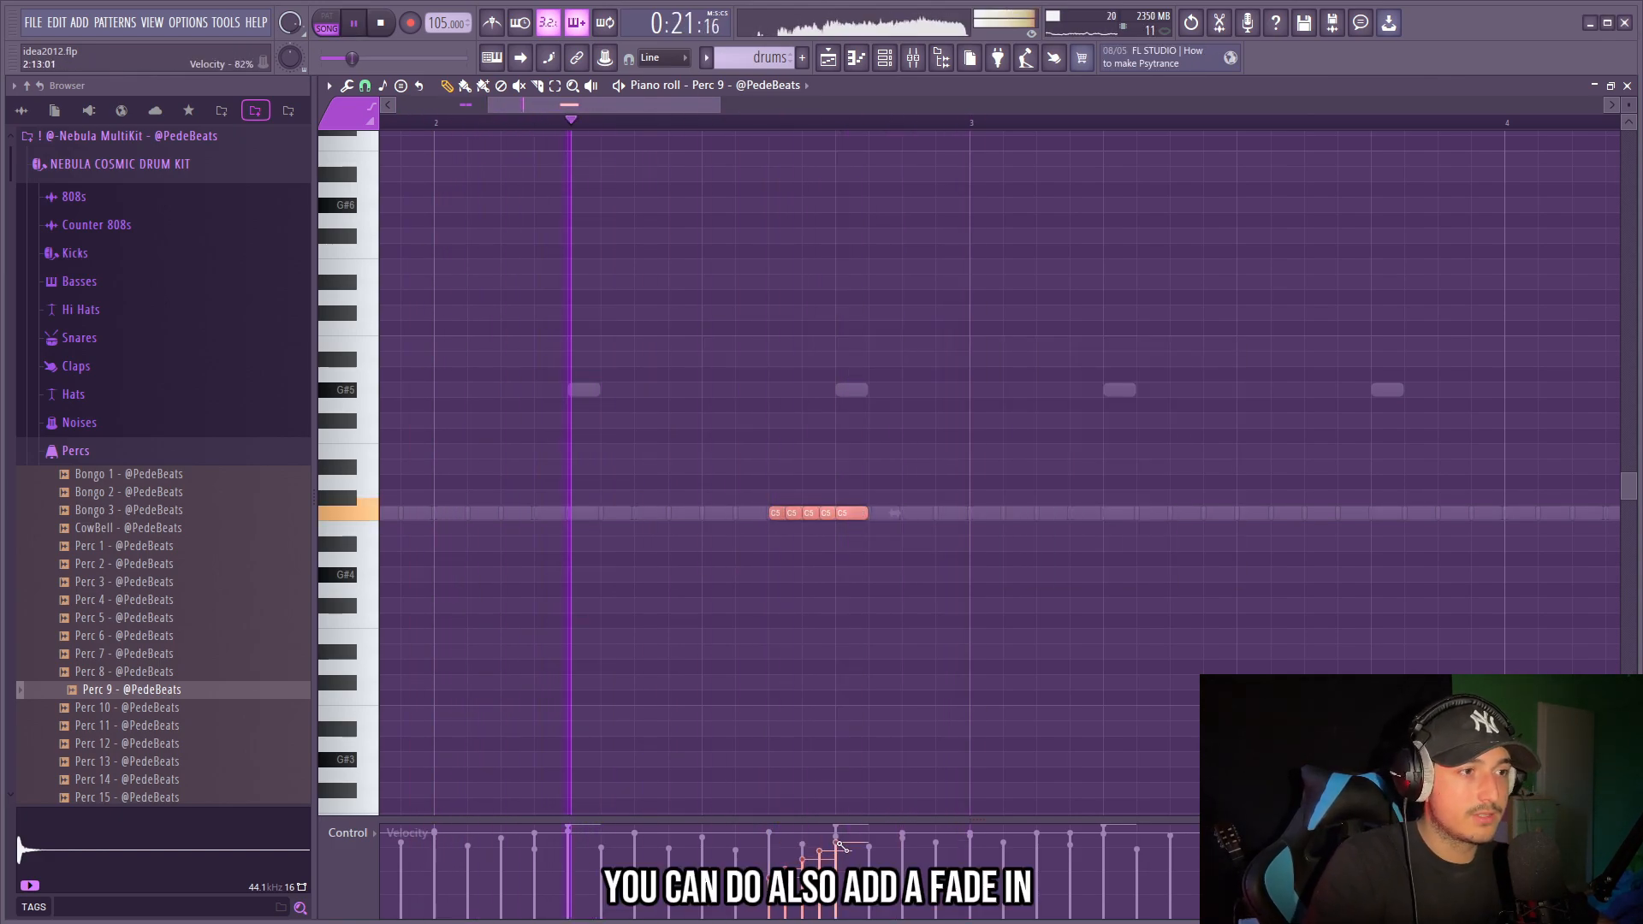
# Duplicate the two-bar Perc 9 pattern into bars 3 and 4.
pyautogui.scroll(-2, 1022, 495)
pyautogui.moveTo(382, 123)
pyautogui.mouseDown()
pyautogui.moveTo(880, 125)
pyautogui.moveTo(381, 128)
pyautogui.mouseUp()
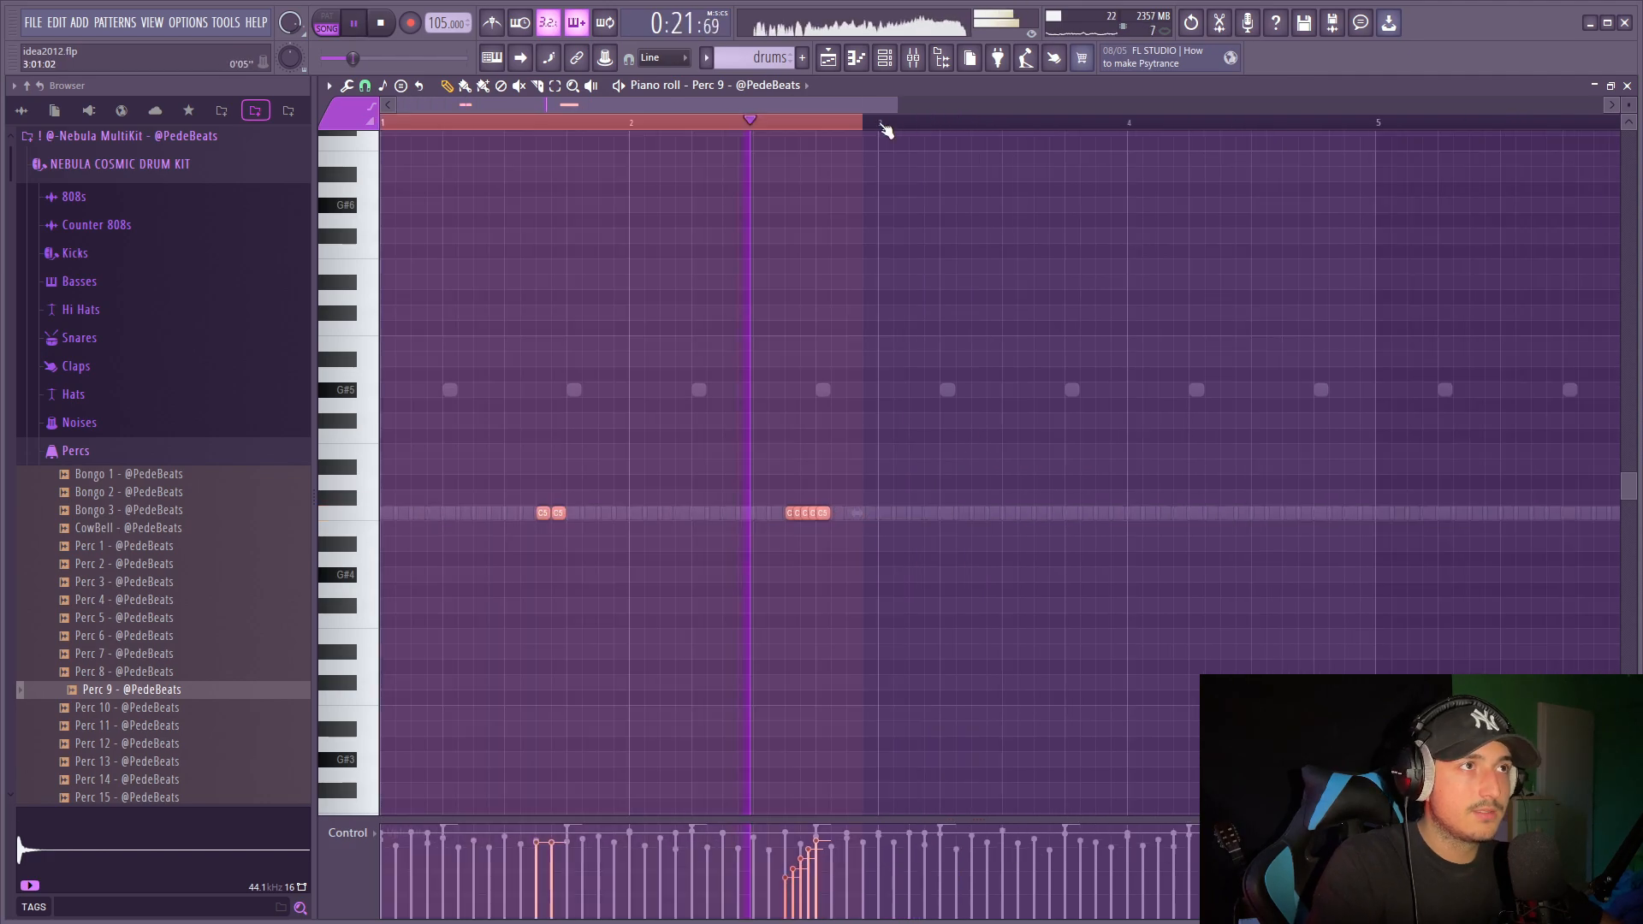
pyautogui.hotkey('ctrl', 'b')
pyautogui.hotkey('ctrl', 'd')
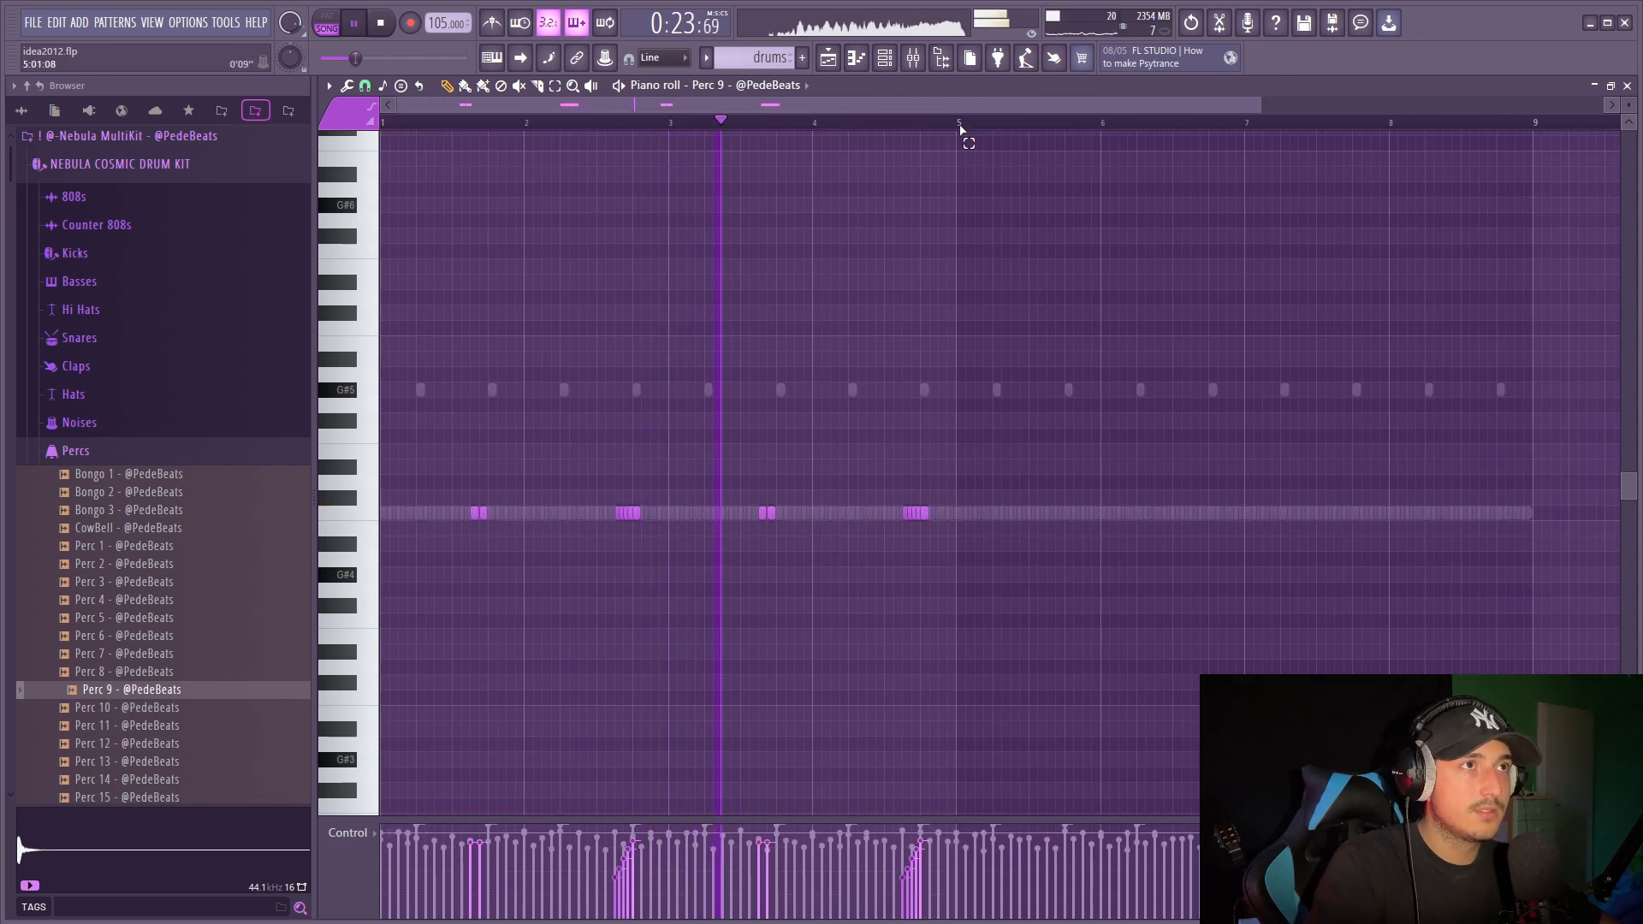
# Replace the Perc 9 roll in bar 4 with two plain hits and duplicate the four-bar pattern into bars 5 to 8.
pyautogui.moveTo(961, 125); pyautogui.dragTo(382, 125)
pyautogui.scroll(4, 902, 322)
pyautogui.scroll(1, 828, 534)
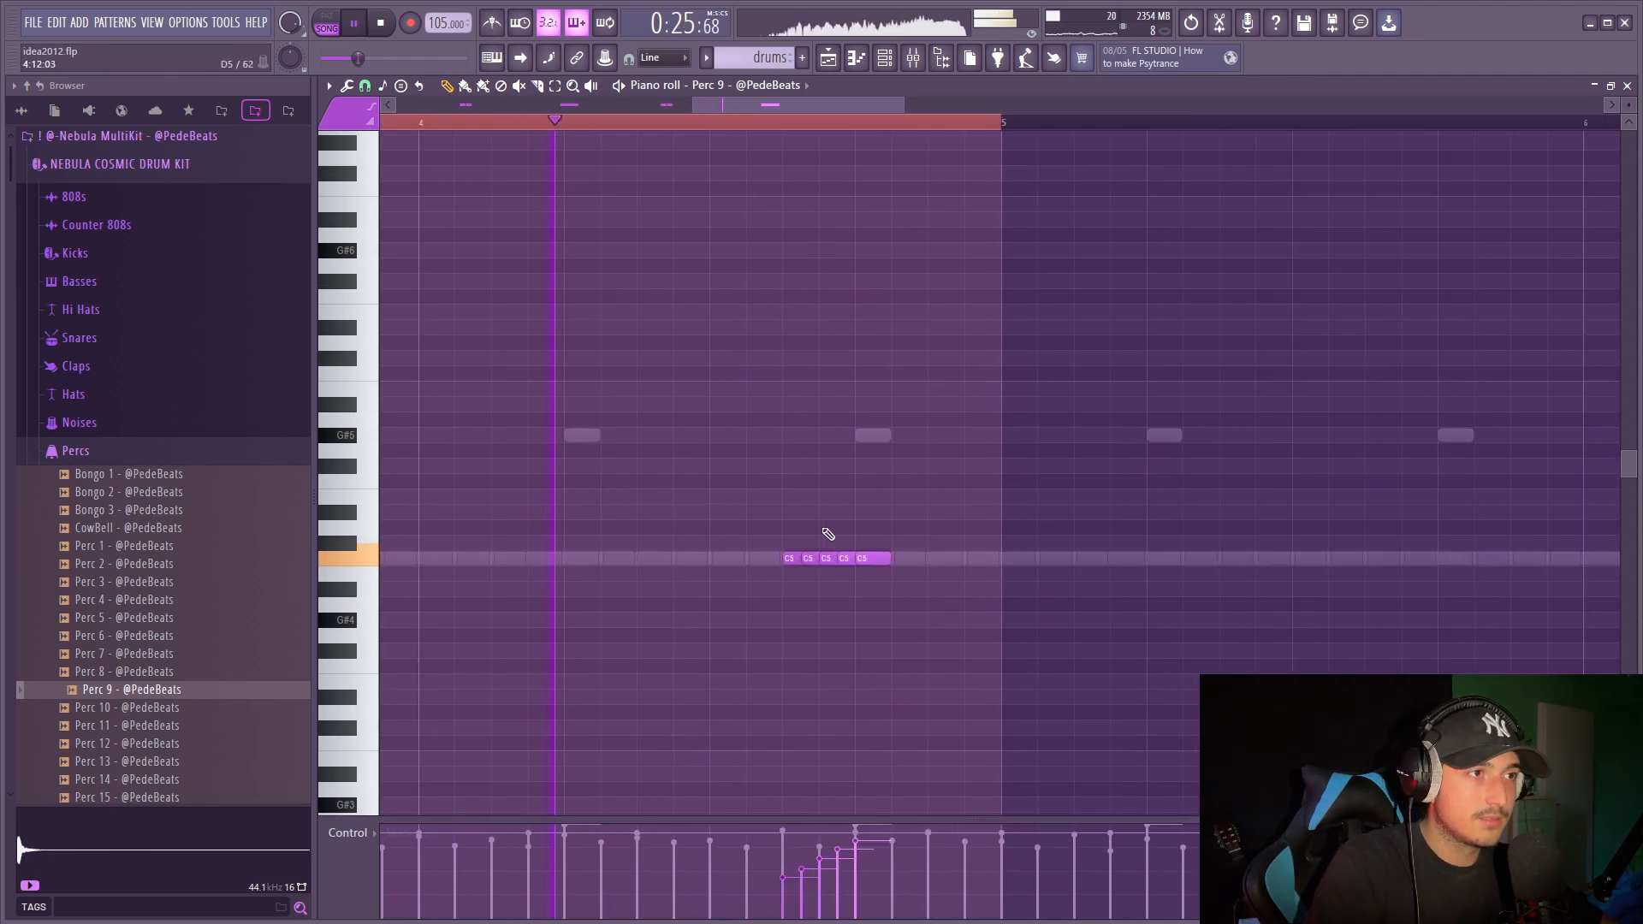
pyautogui.scroll(-4, 881, 582)
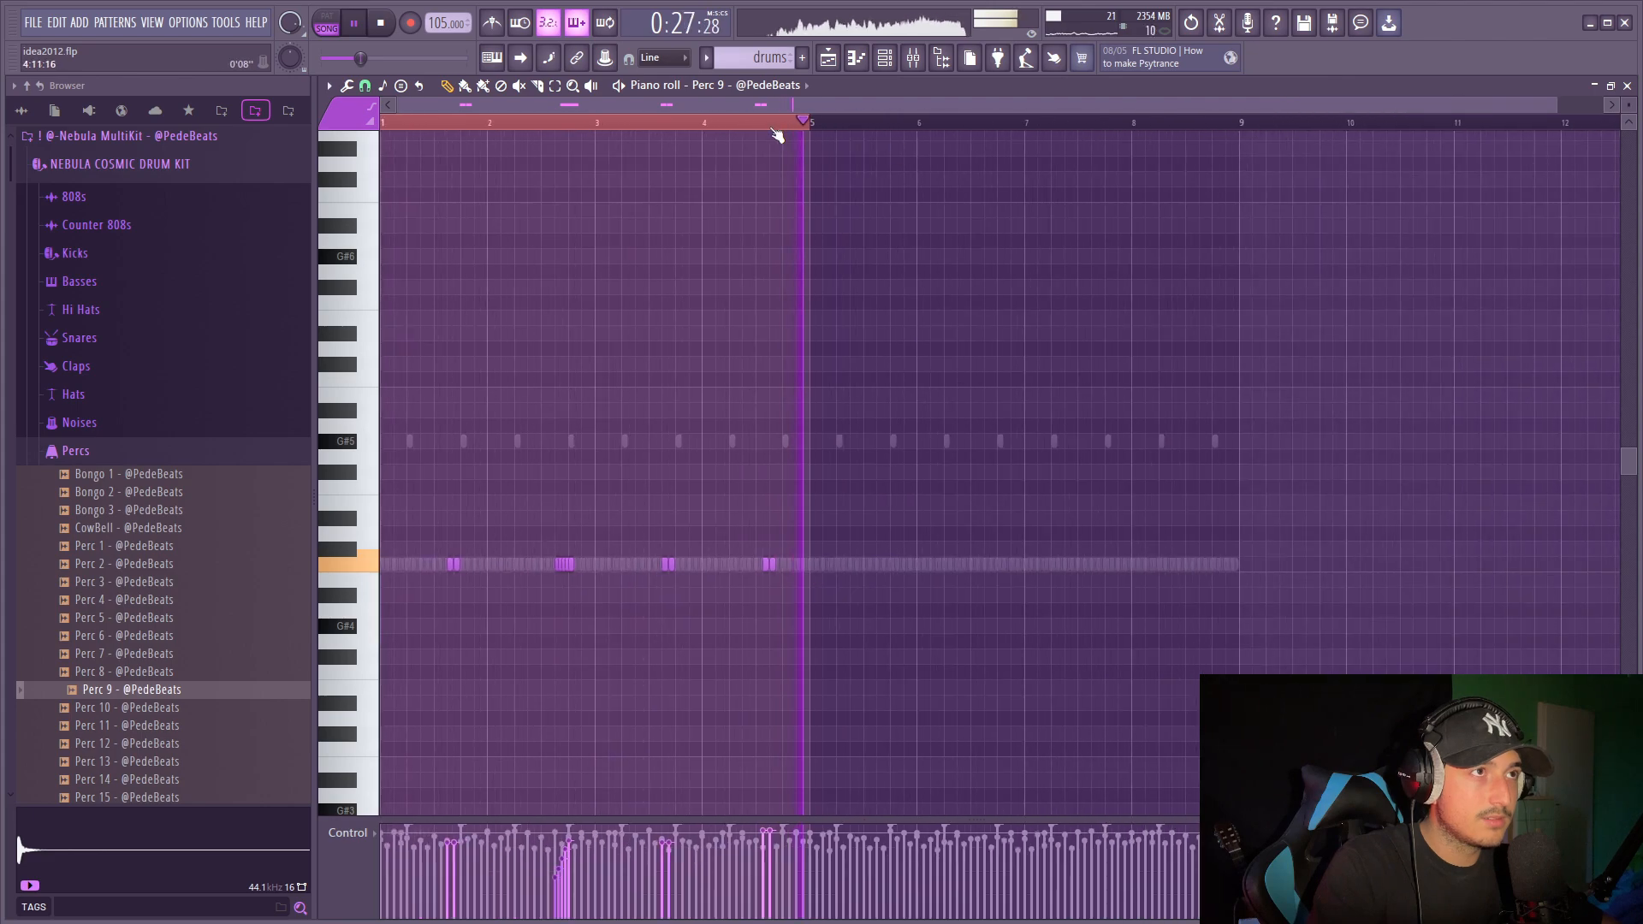
pyautogui.hotkey('ctrl', 'b')
pyautogui.hotkey('ctrl', 'd')
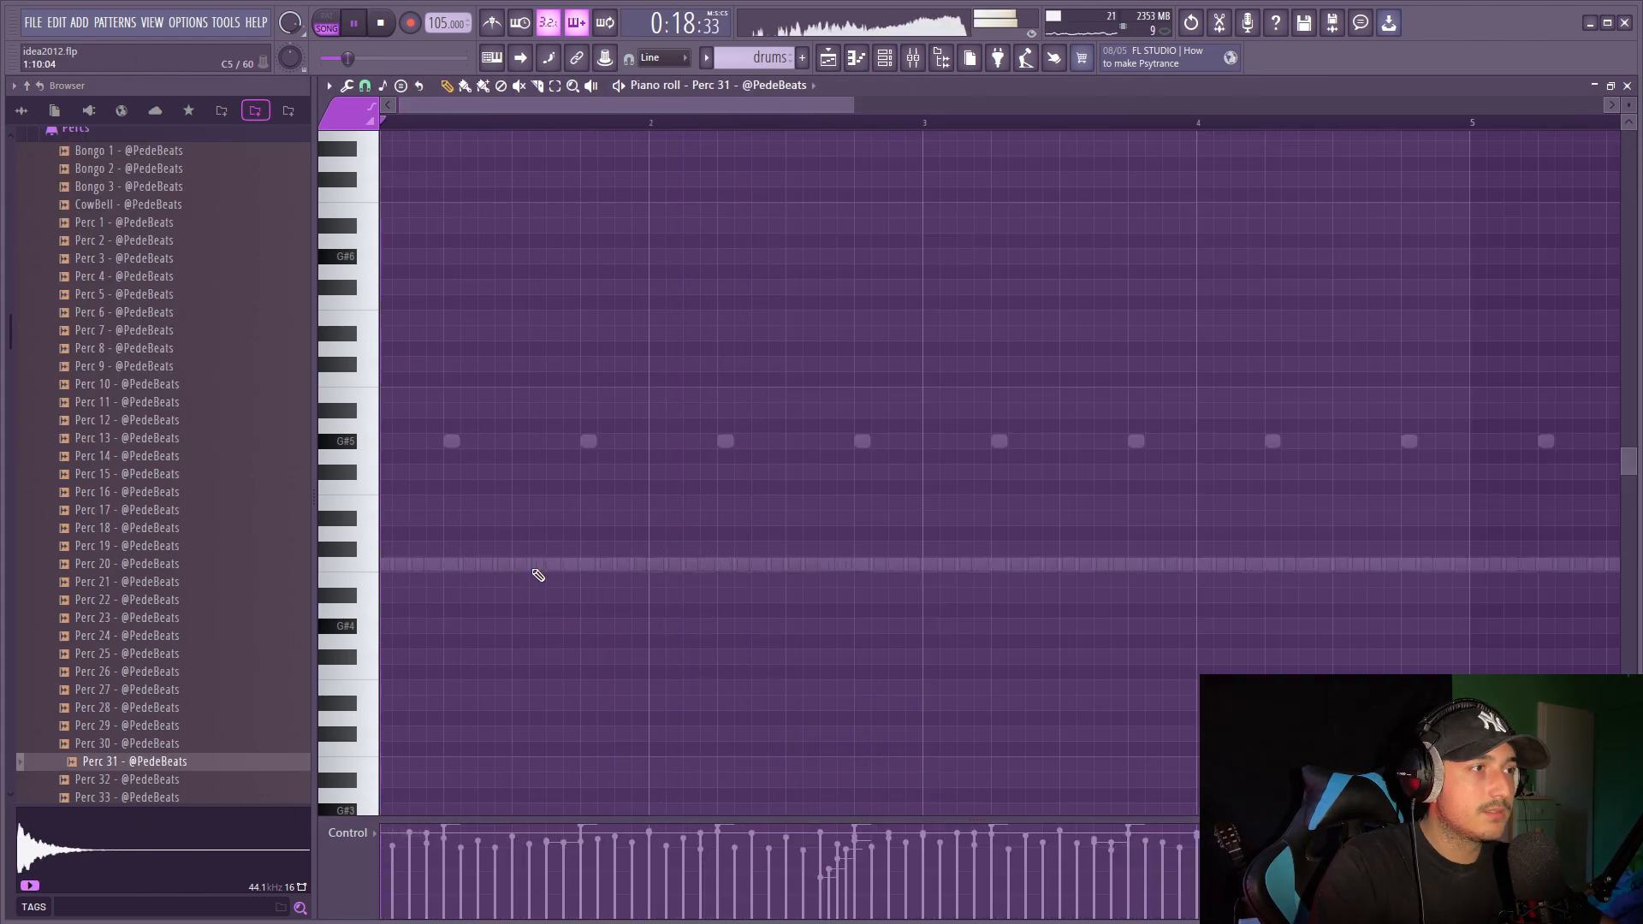
# Place one C5 Perc 31 hit after the middle of bar 1 and repeat it in bars 3, 5 and 7.
pyautogui.moveTo(663, 578); pyautogui.dragTo(454, 488)
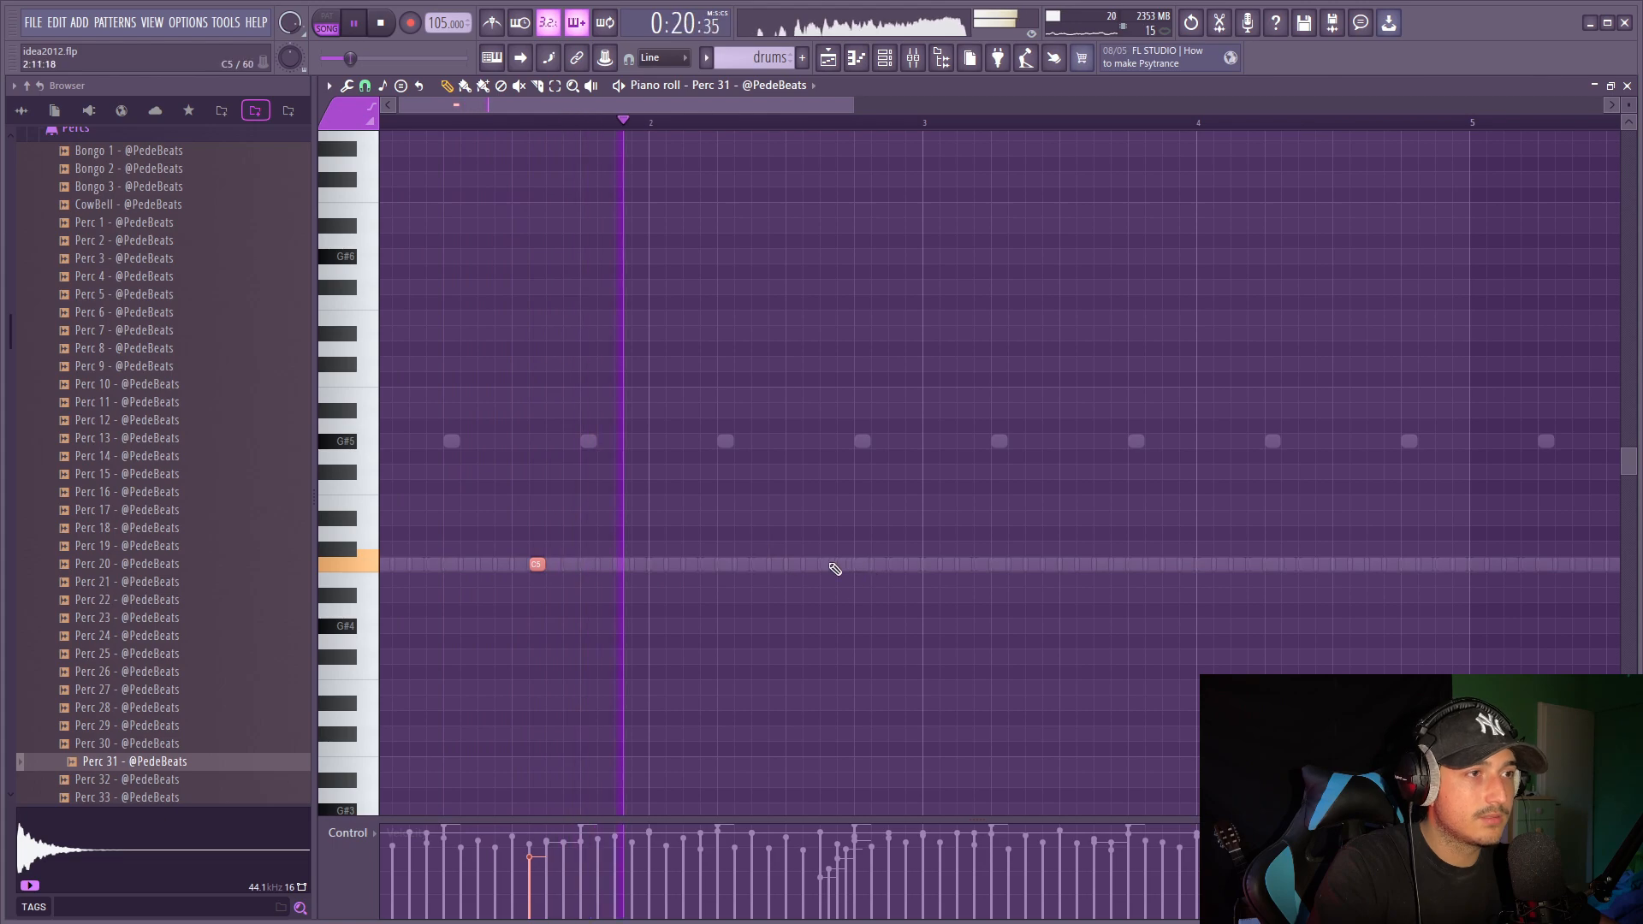
pyautogui.hotkey('ctrl', 'b')
pyautogui.keyDown('ctrl'); pyautogui.scroll(-3, 1053, 390); pyautogui.keyUp('ctrl')
pyautogui.hotkey('ctrl', 'b')
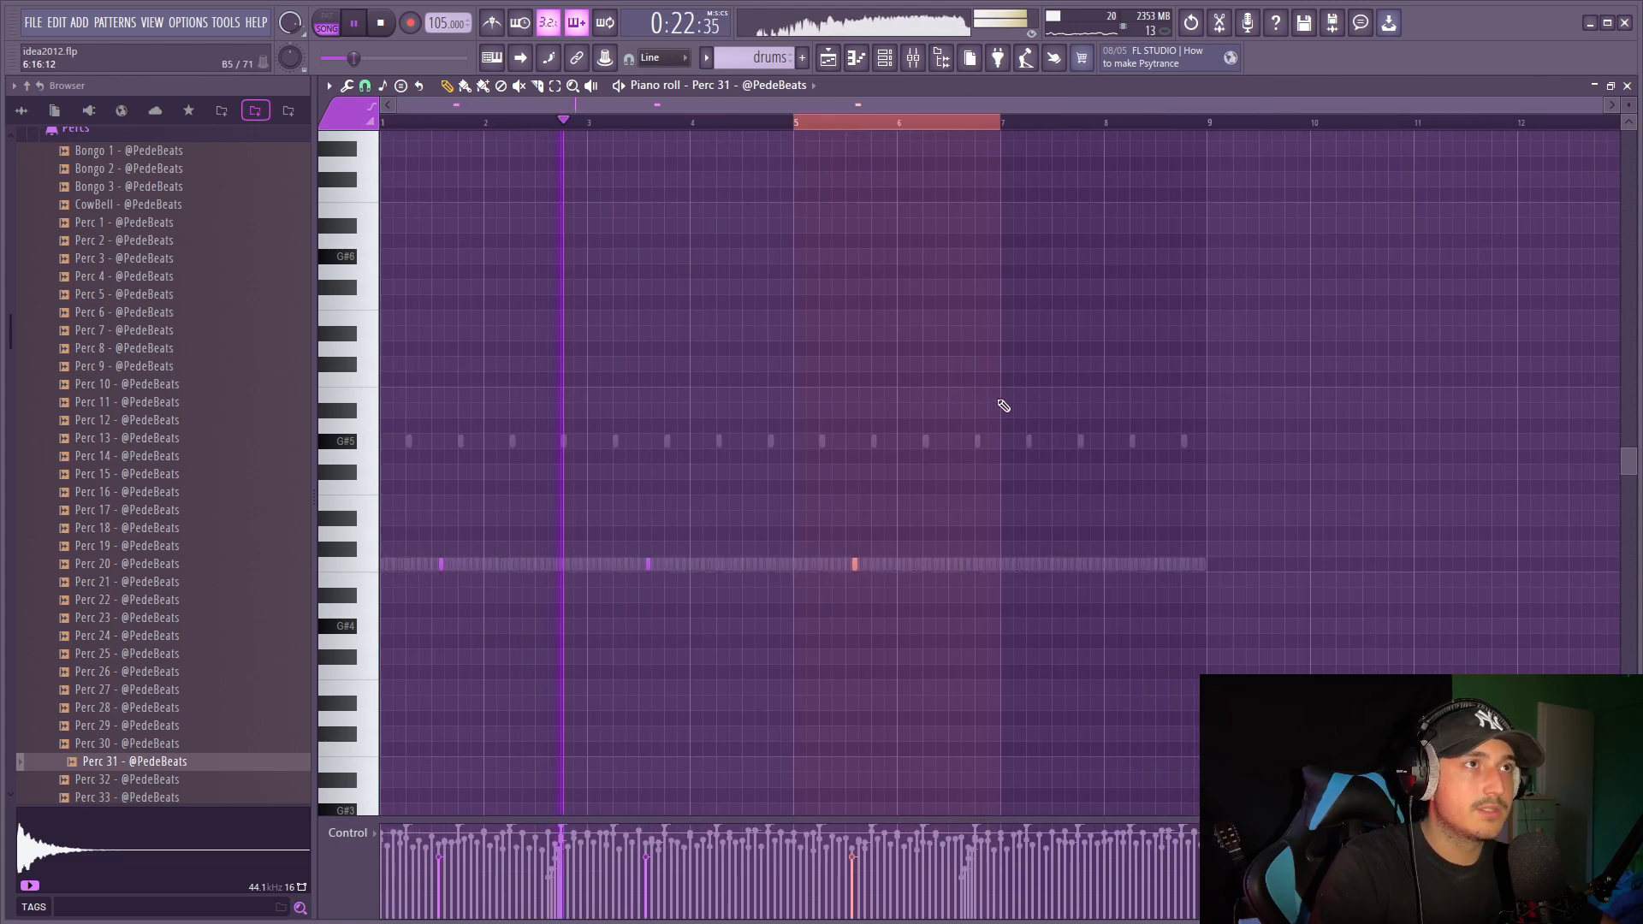
pyautogui.hotkey('ctrl', 'b')
pyautogui.moveTo(777, 500); pyautogui.dragTo(411, 488)
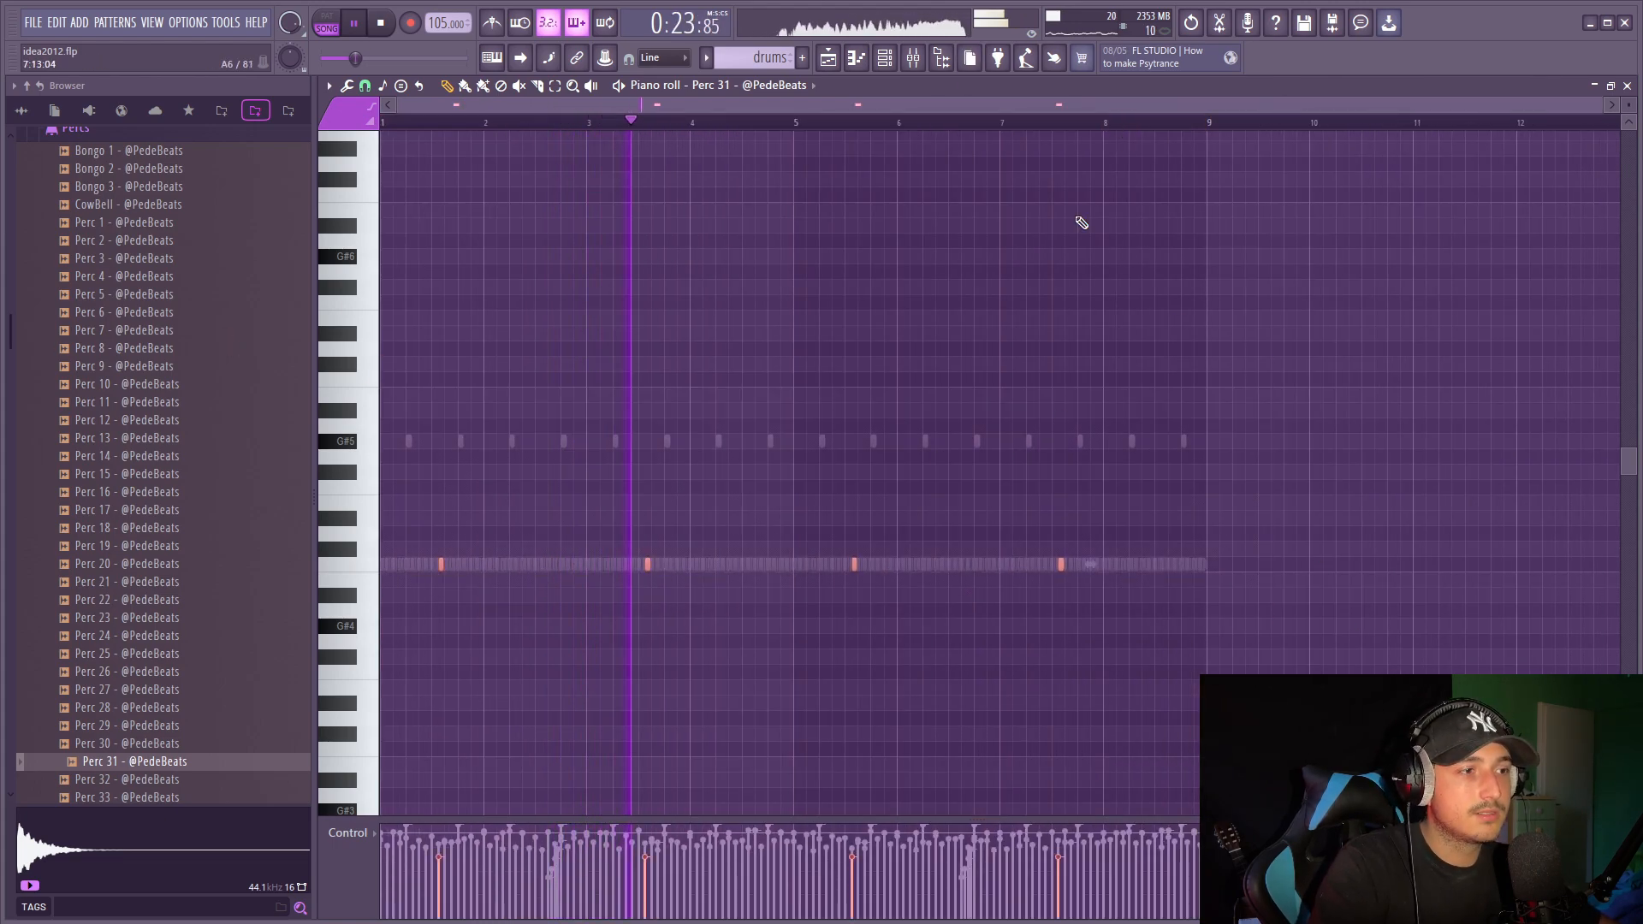
# Load the Spinz 4 sample from the 808s folder onto the existing PedeSpinz 808 channel.
pyautogui.click(889, 61)
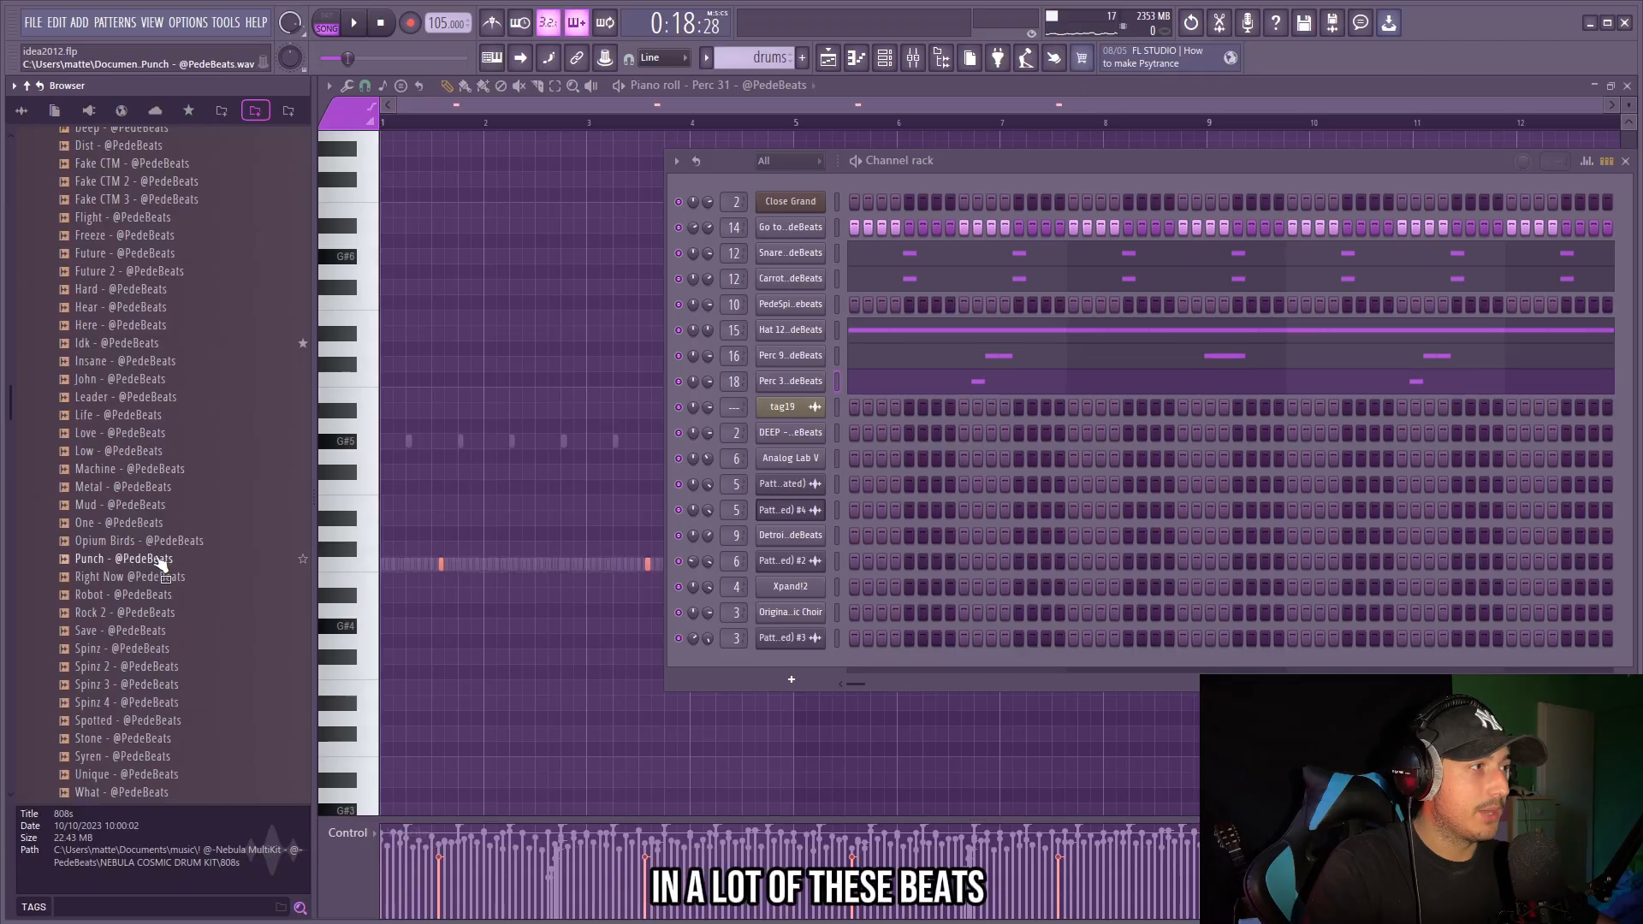
pyautogui.scroll(-2, 120, 659)
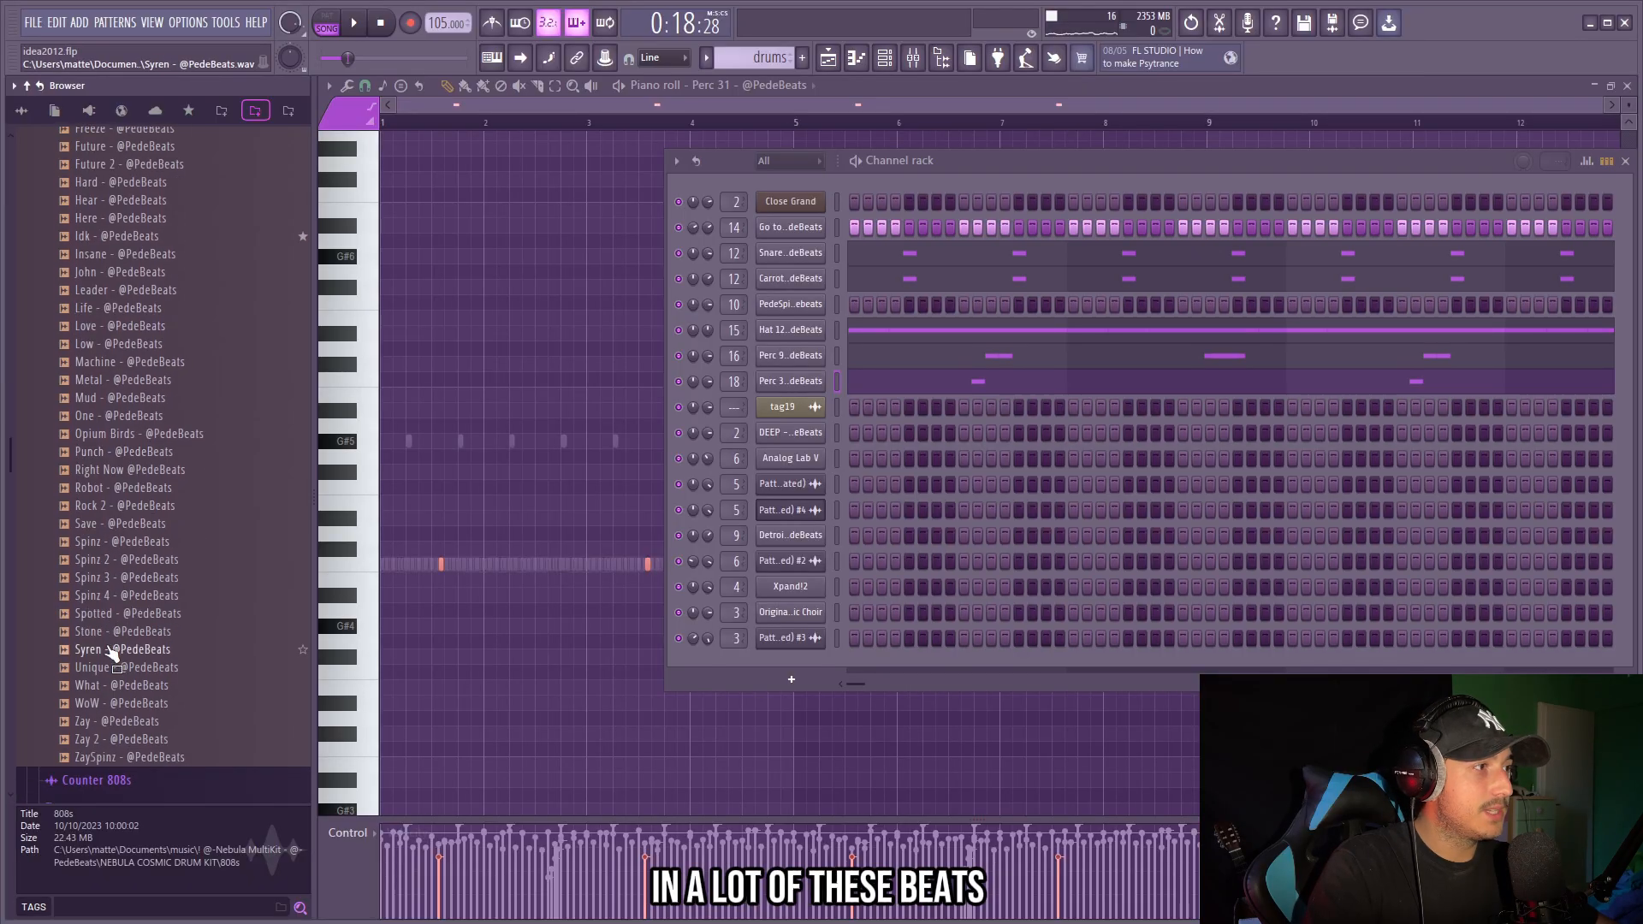
pyautogui.moveTo(107, 598); pyautogui.dragTo(383, 551)
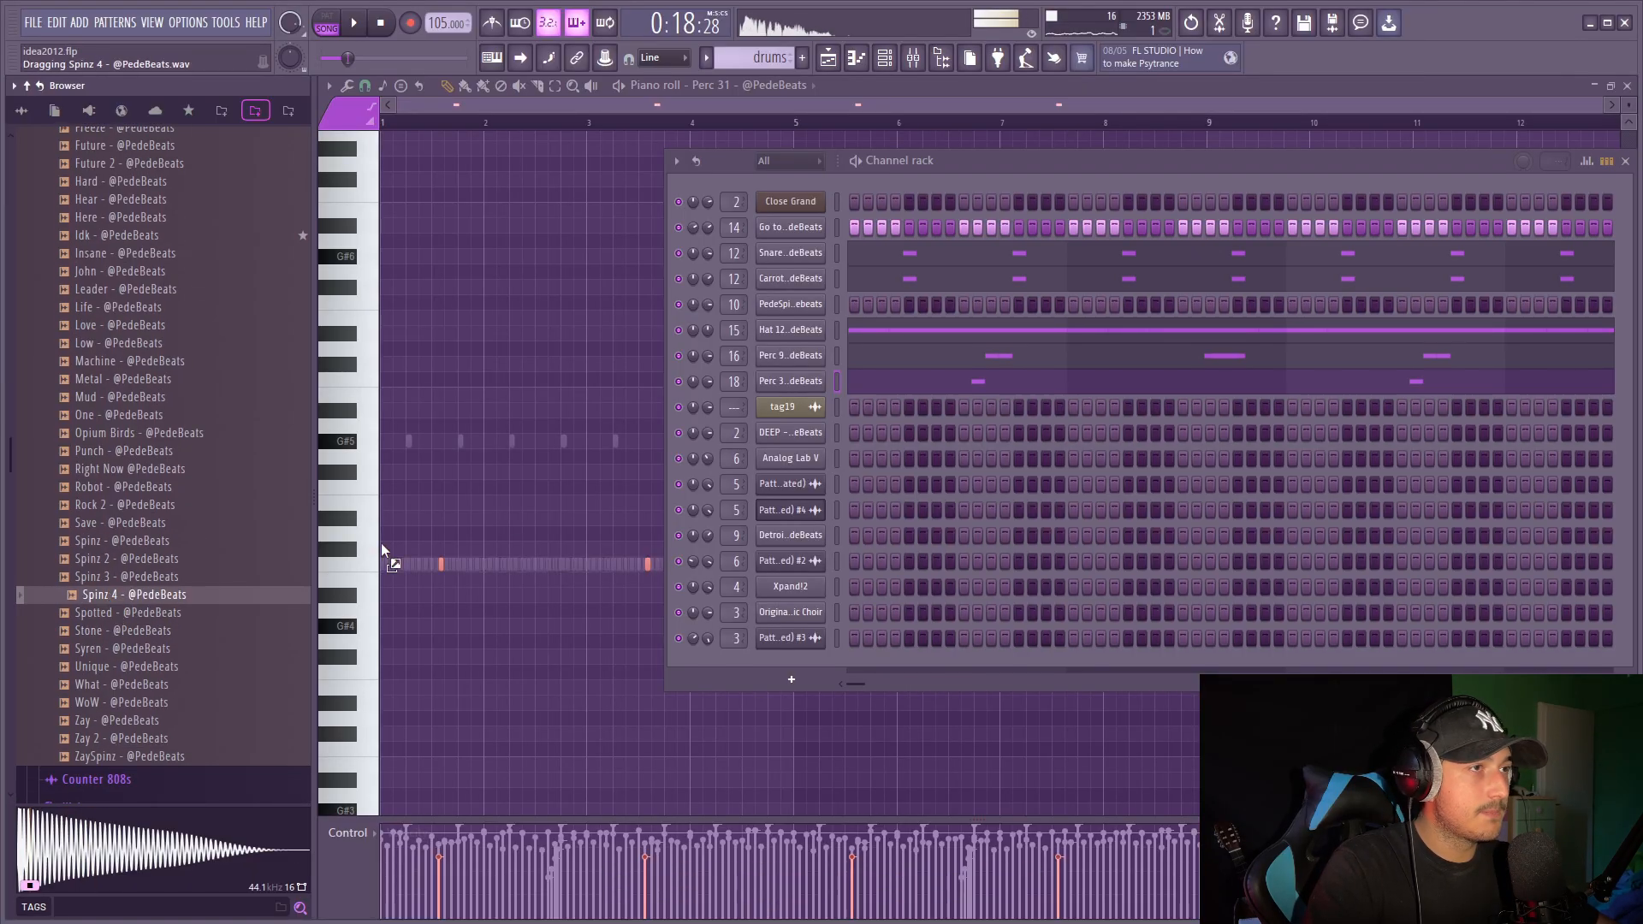
pyautogui.moveTo(792, 313); pyautogui.dragTo(792, 317)
# Centre the first Spinz 4 note's panning and build a bar 1 rhythm of four short G#5 hits.
pyautogui.click(348, 833)
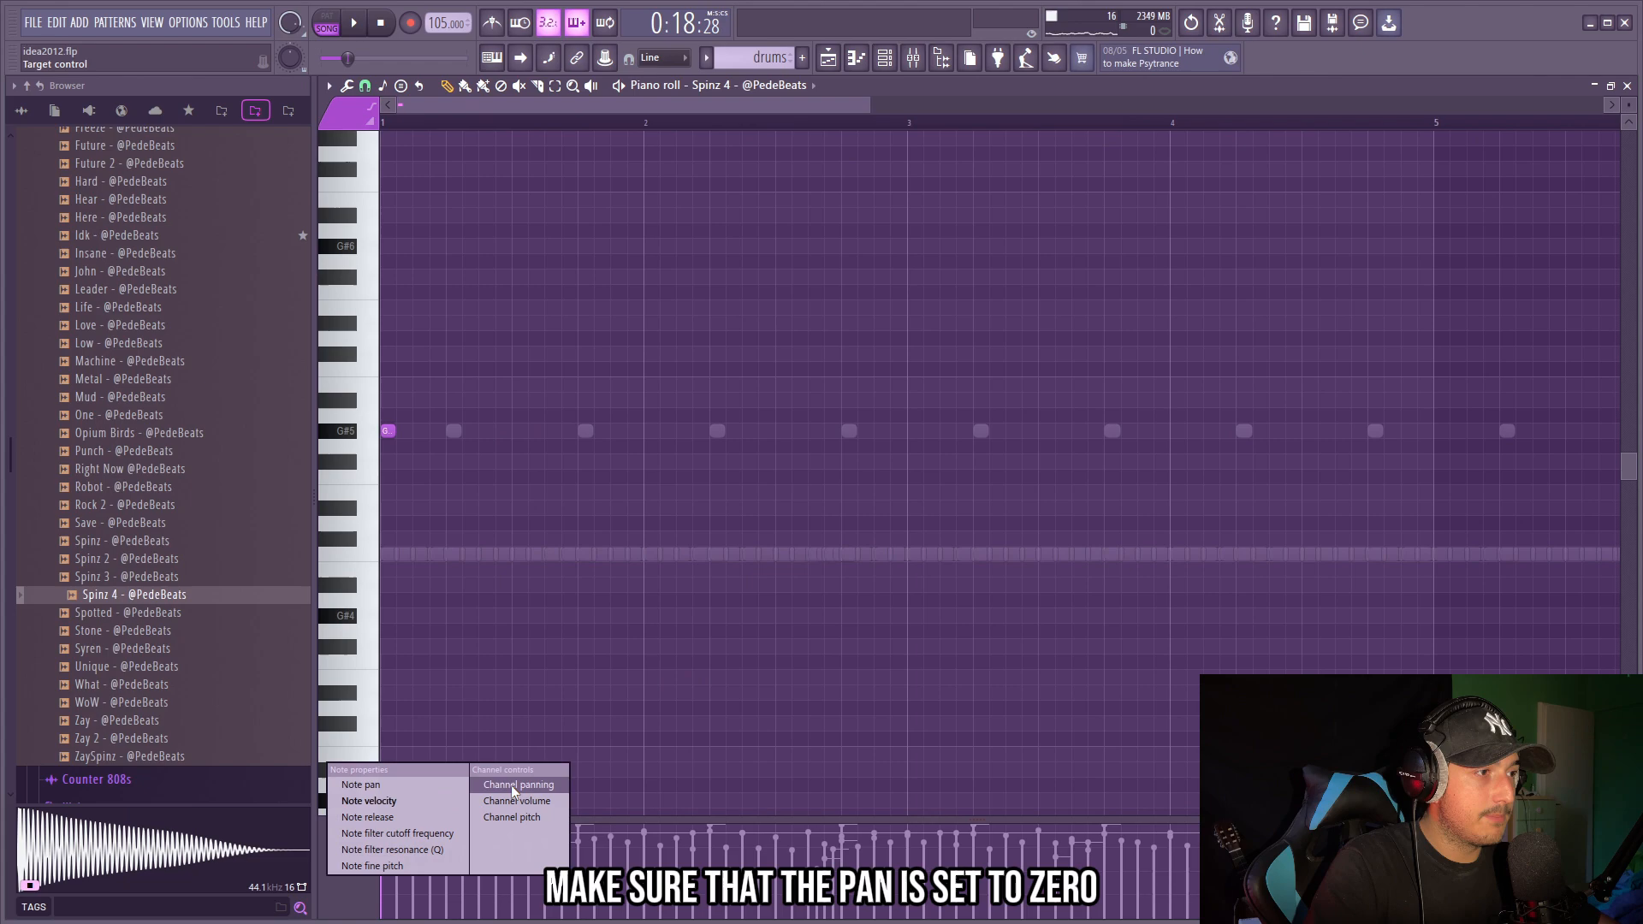
pyautogui.click(435, 785)
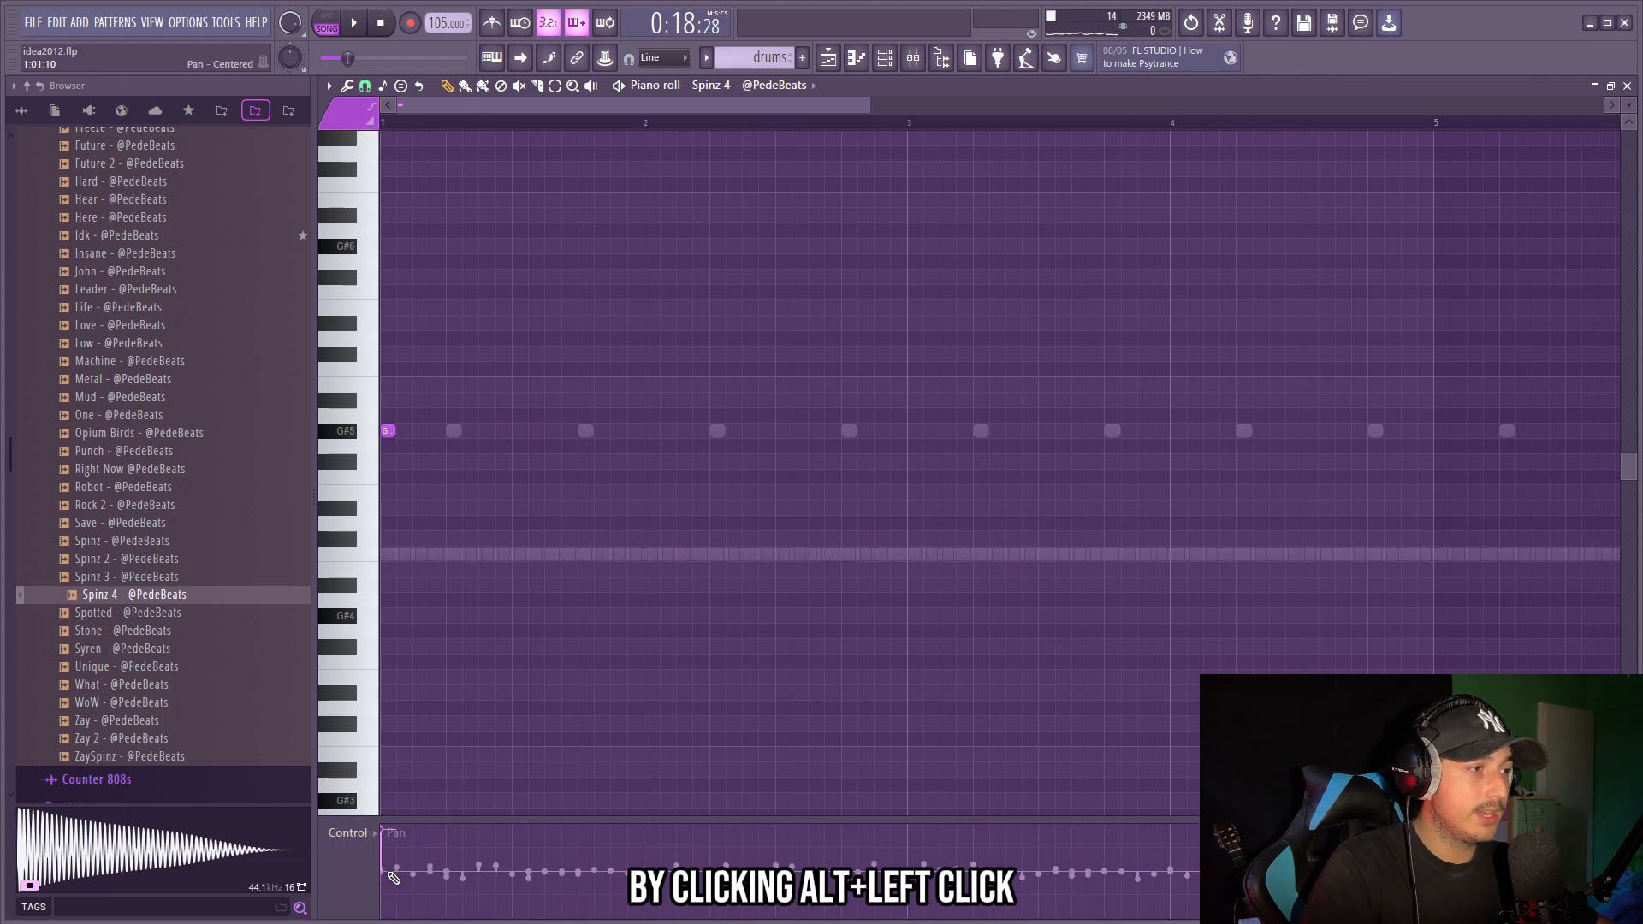
pyautogui.press('space')
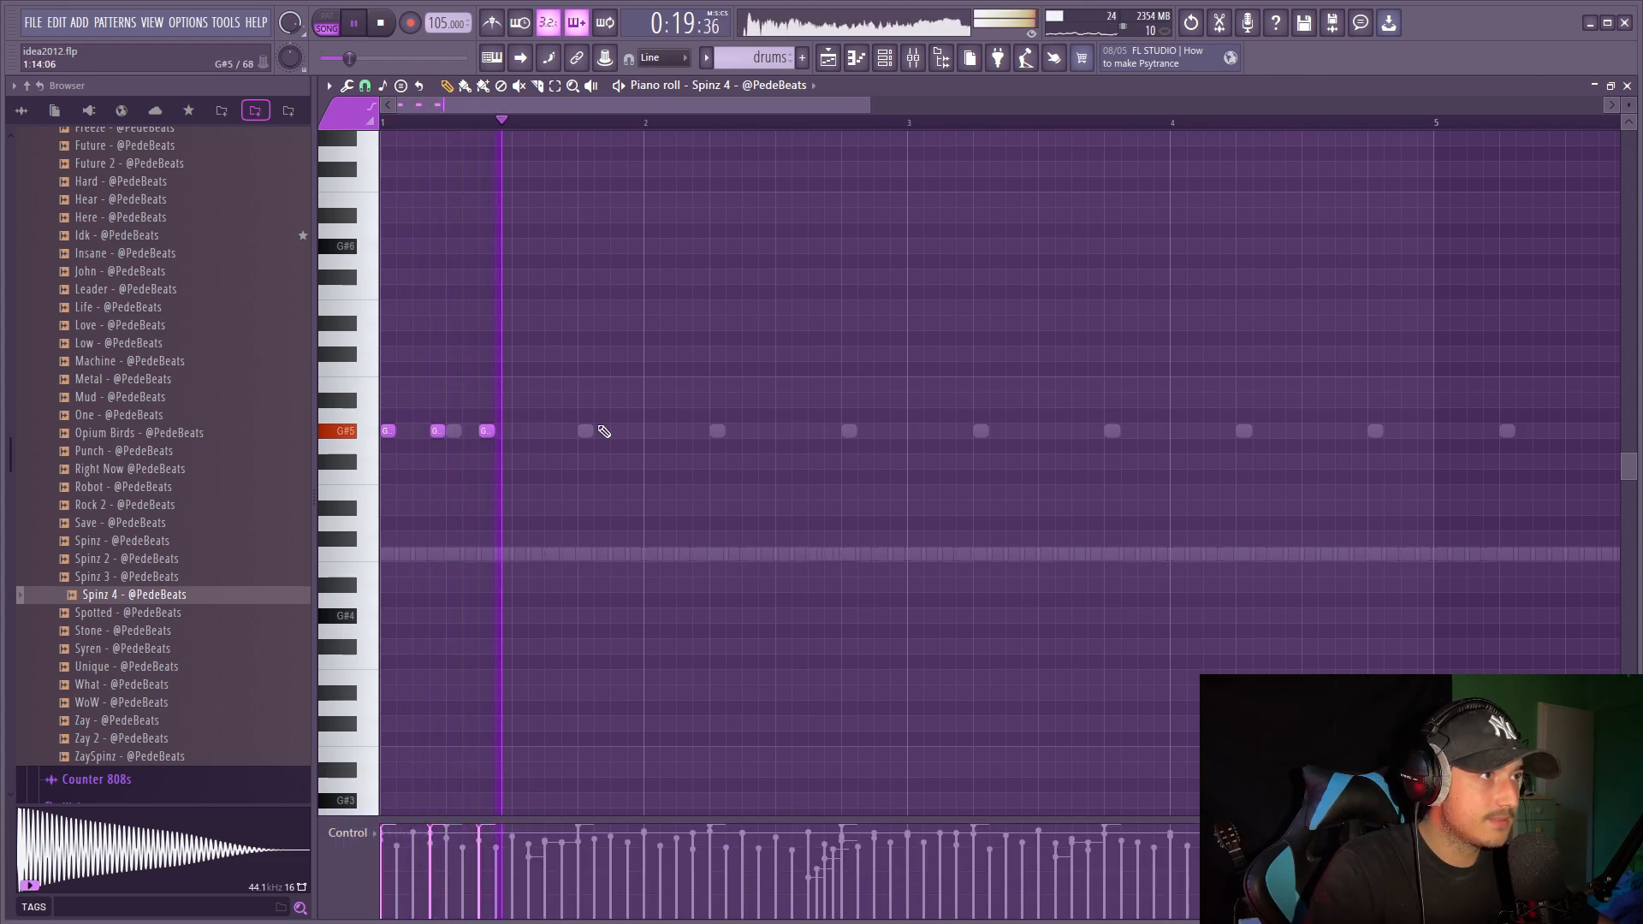
pyautogui.click(555, 434)
pyautogui.scroll(2, 554, 434)
pyautogui.moveTo(728, 497); pyautogui.dragTo(777, 572)
pyautogui.scroll(-1, 777, 572)
pyautogui.press('space')
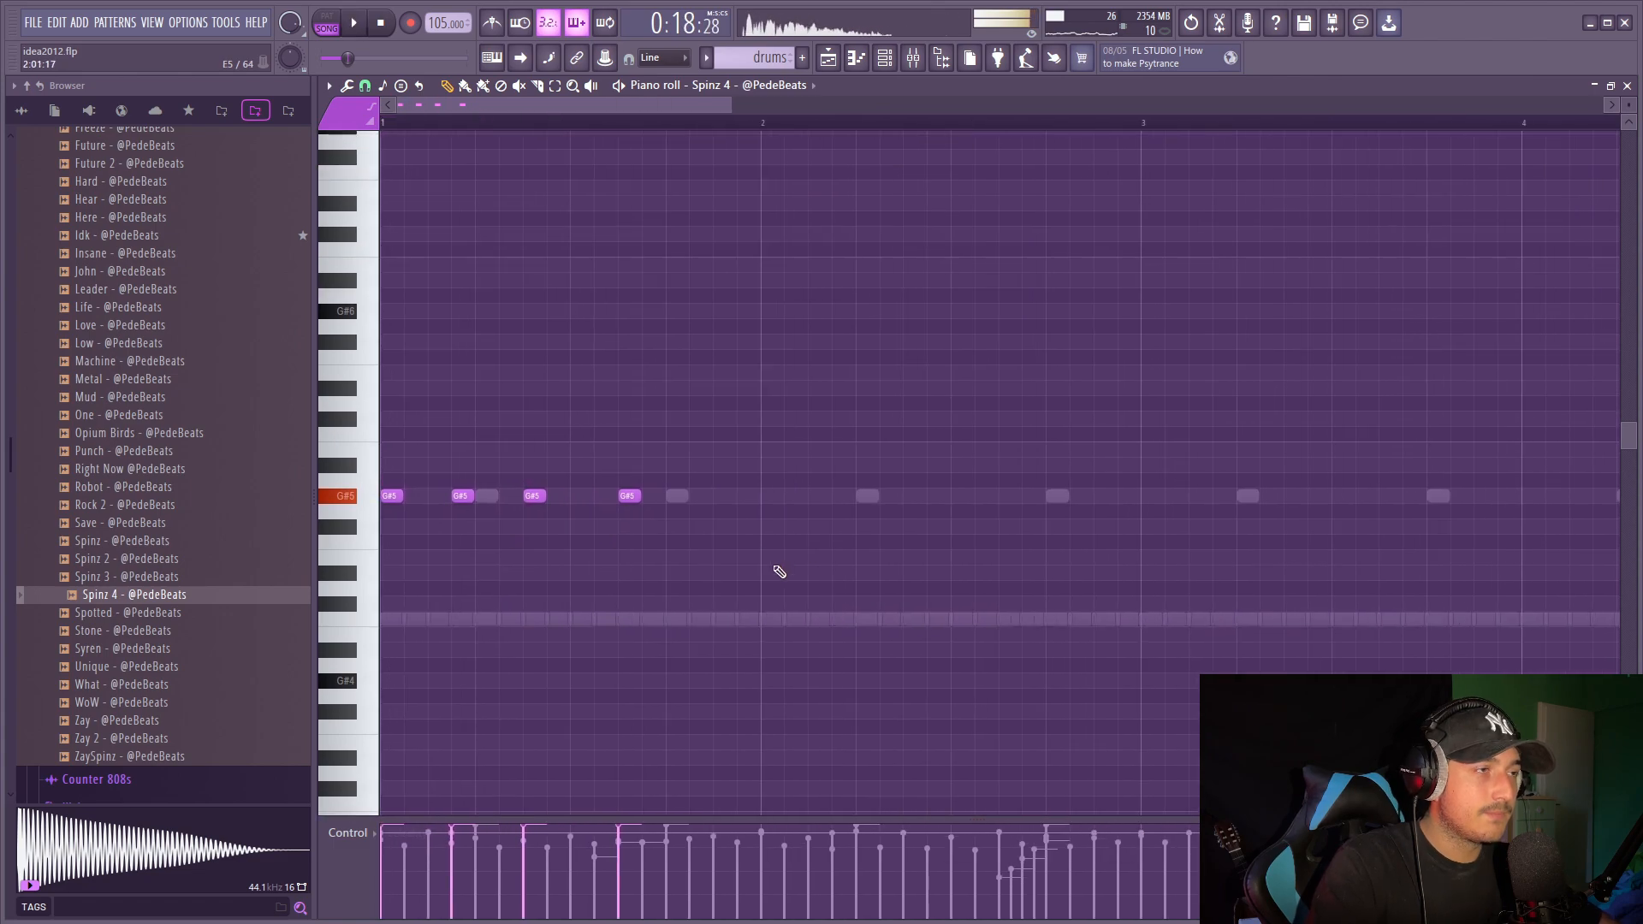
# Carry the G#5 rhythm through bar 2 with an added hit per bar and end it on two A#5 notes.
pyautogui.moveTo(856, 609); pyautogui.dragTo(381, 305)
pyautogui.hotkey('ctrl', 'd')
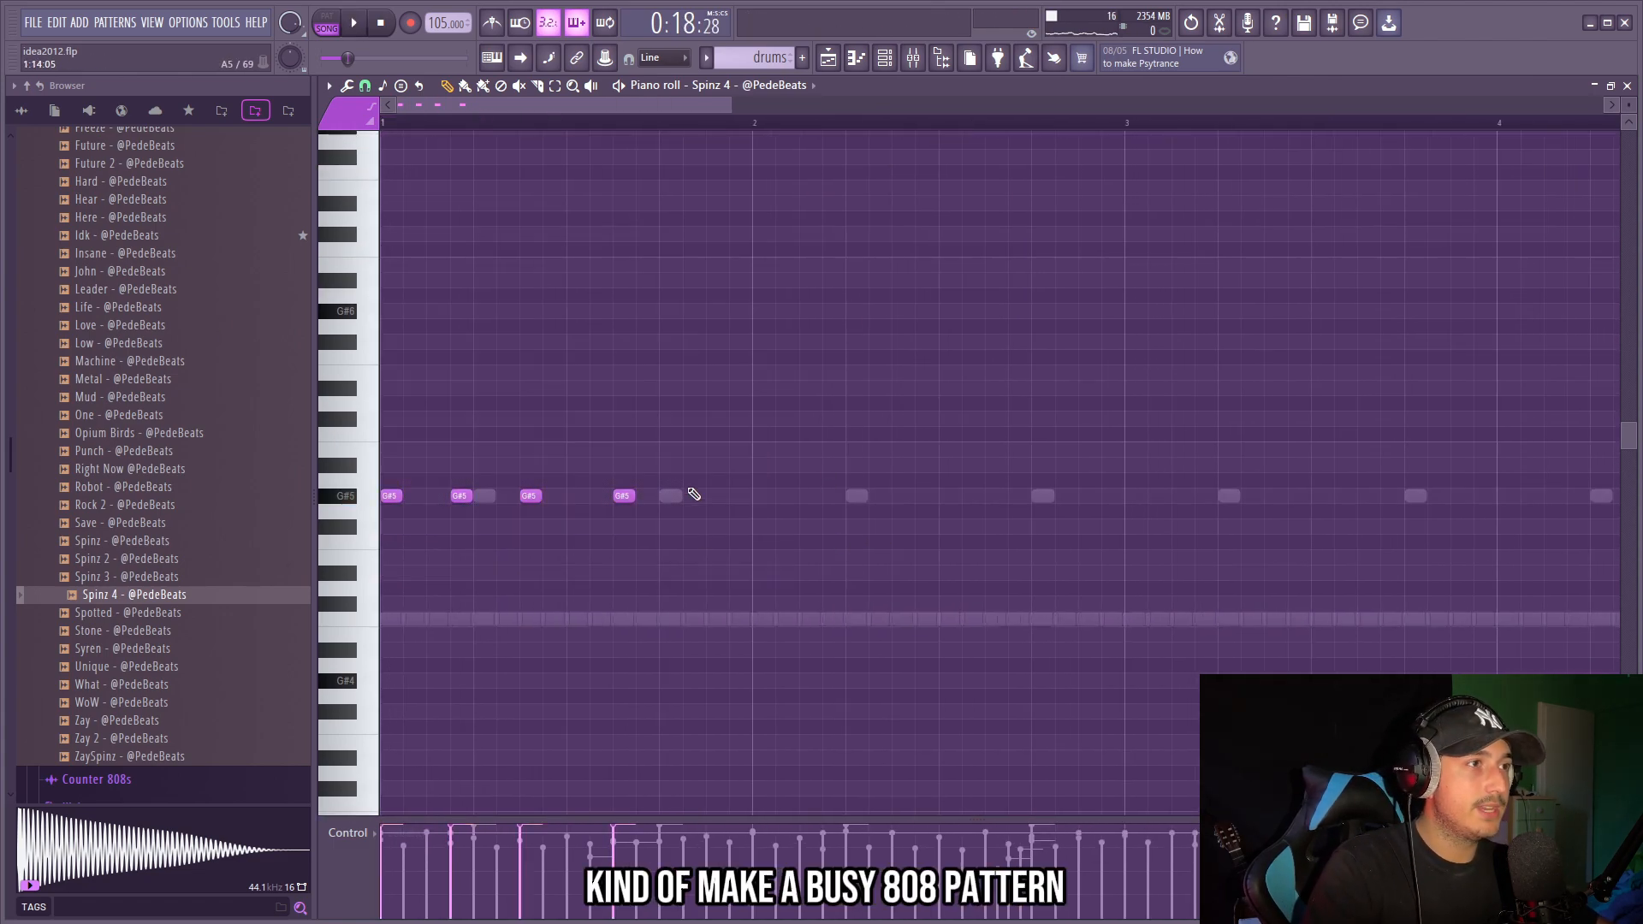
pyautogui.hotkey('ctrl', 'z')
pyautogui.press('space')
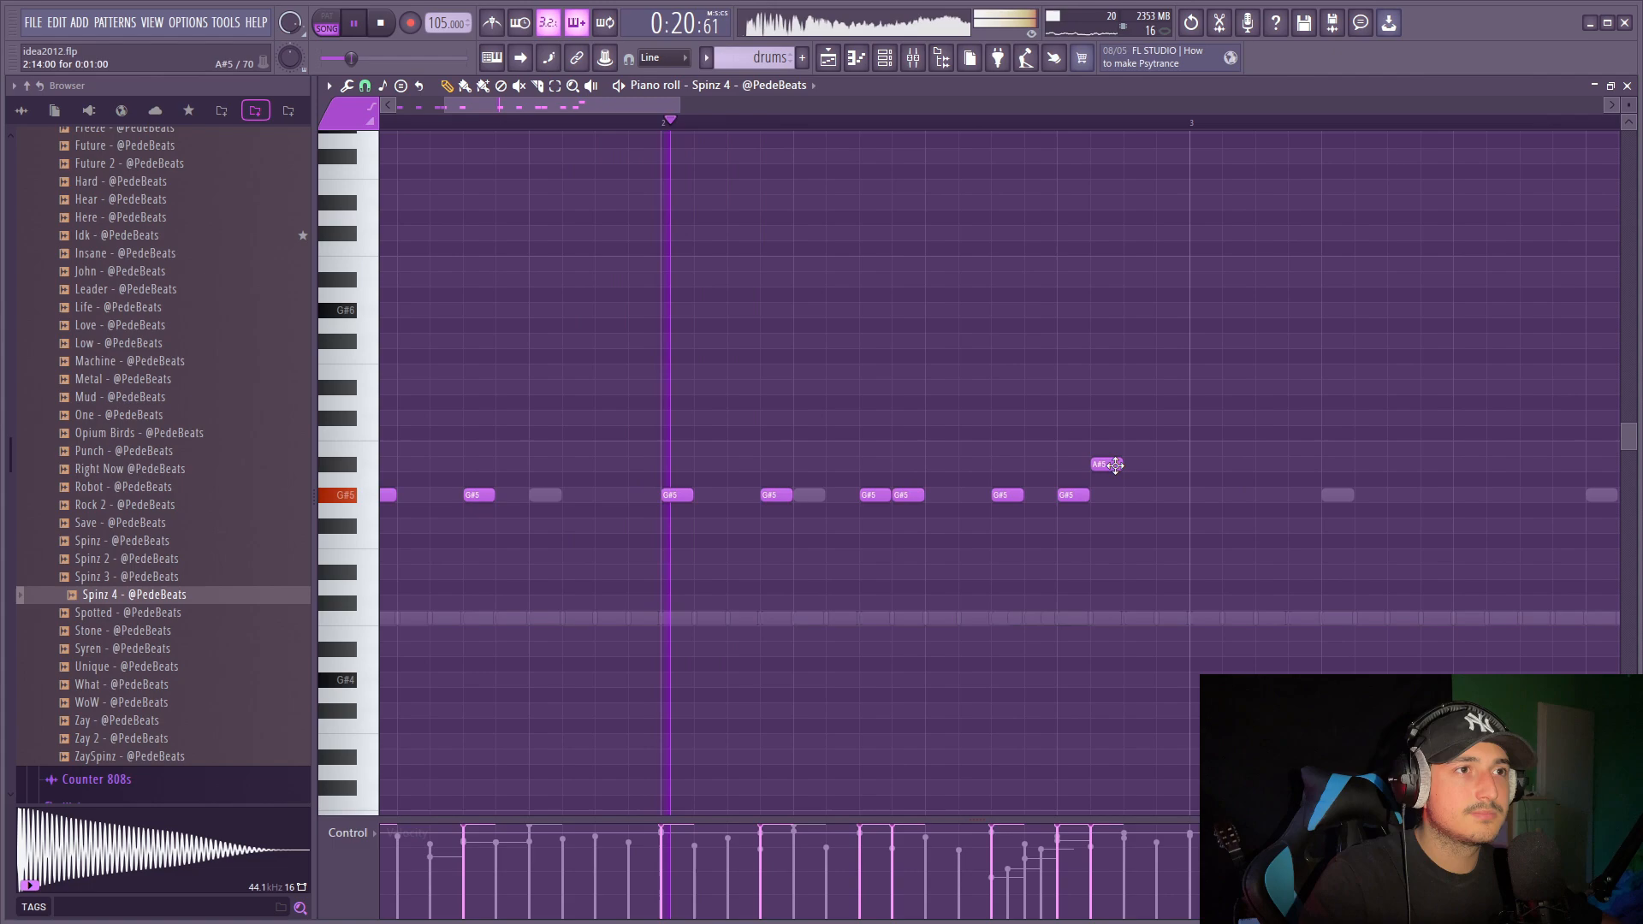
pyautogui.moveTo(1108, 464); pyautogui.dragTo(1110, 449)
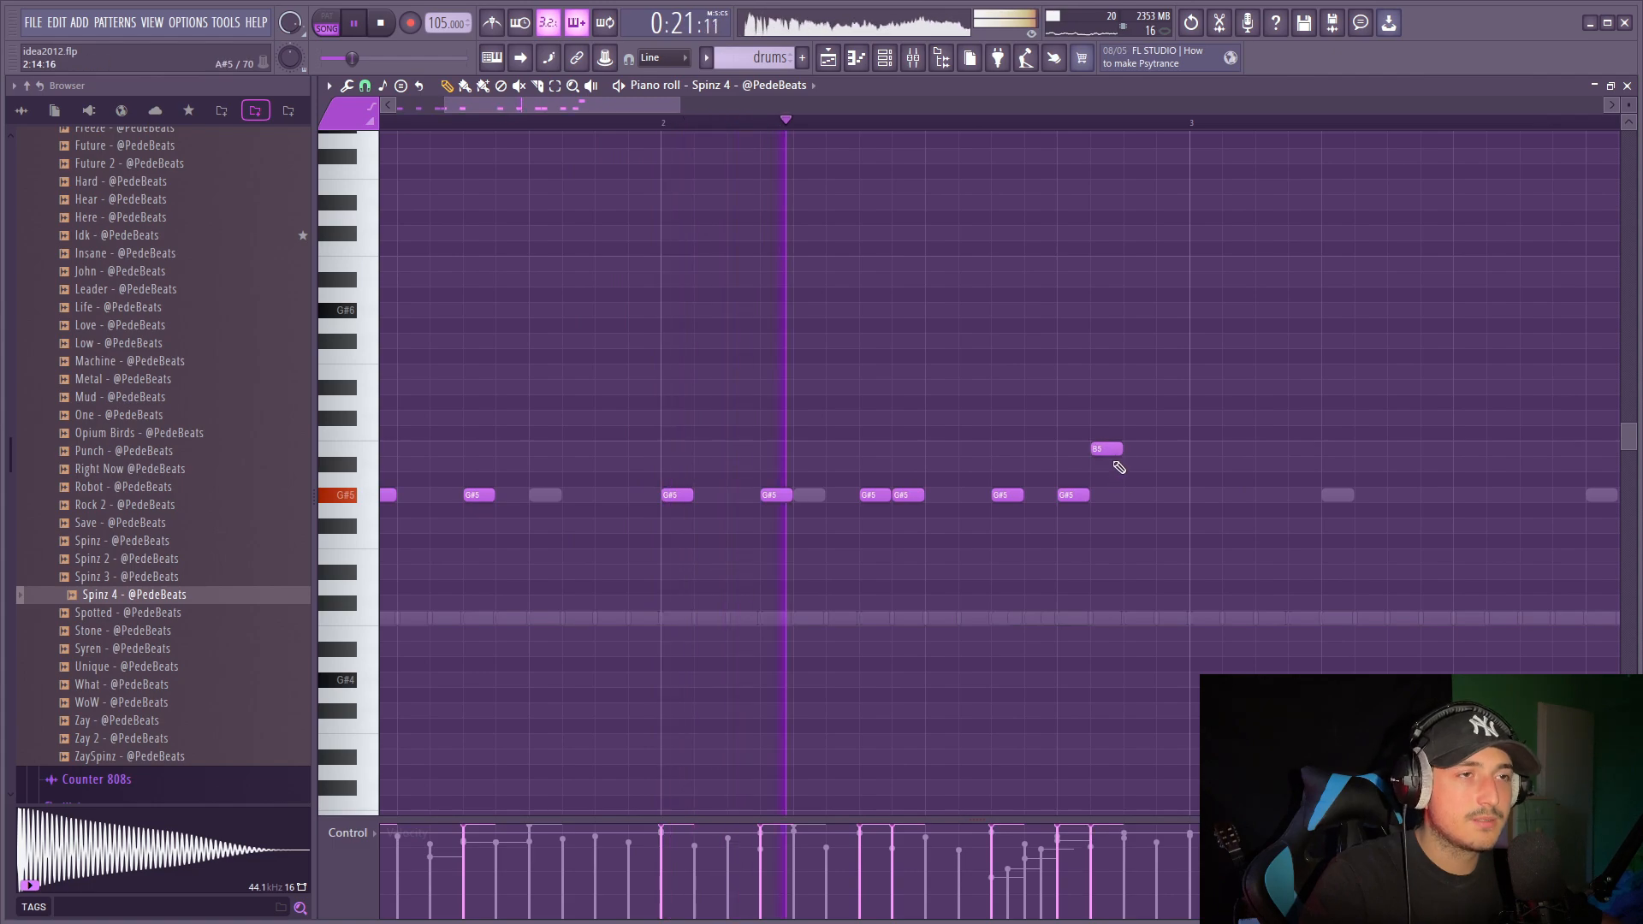
pyautogui.rightClick(1110, 449)
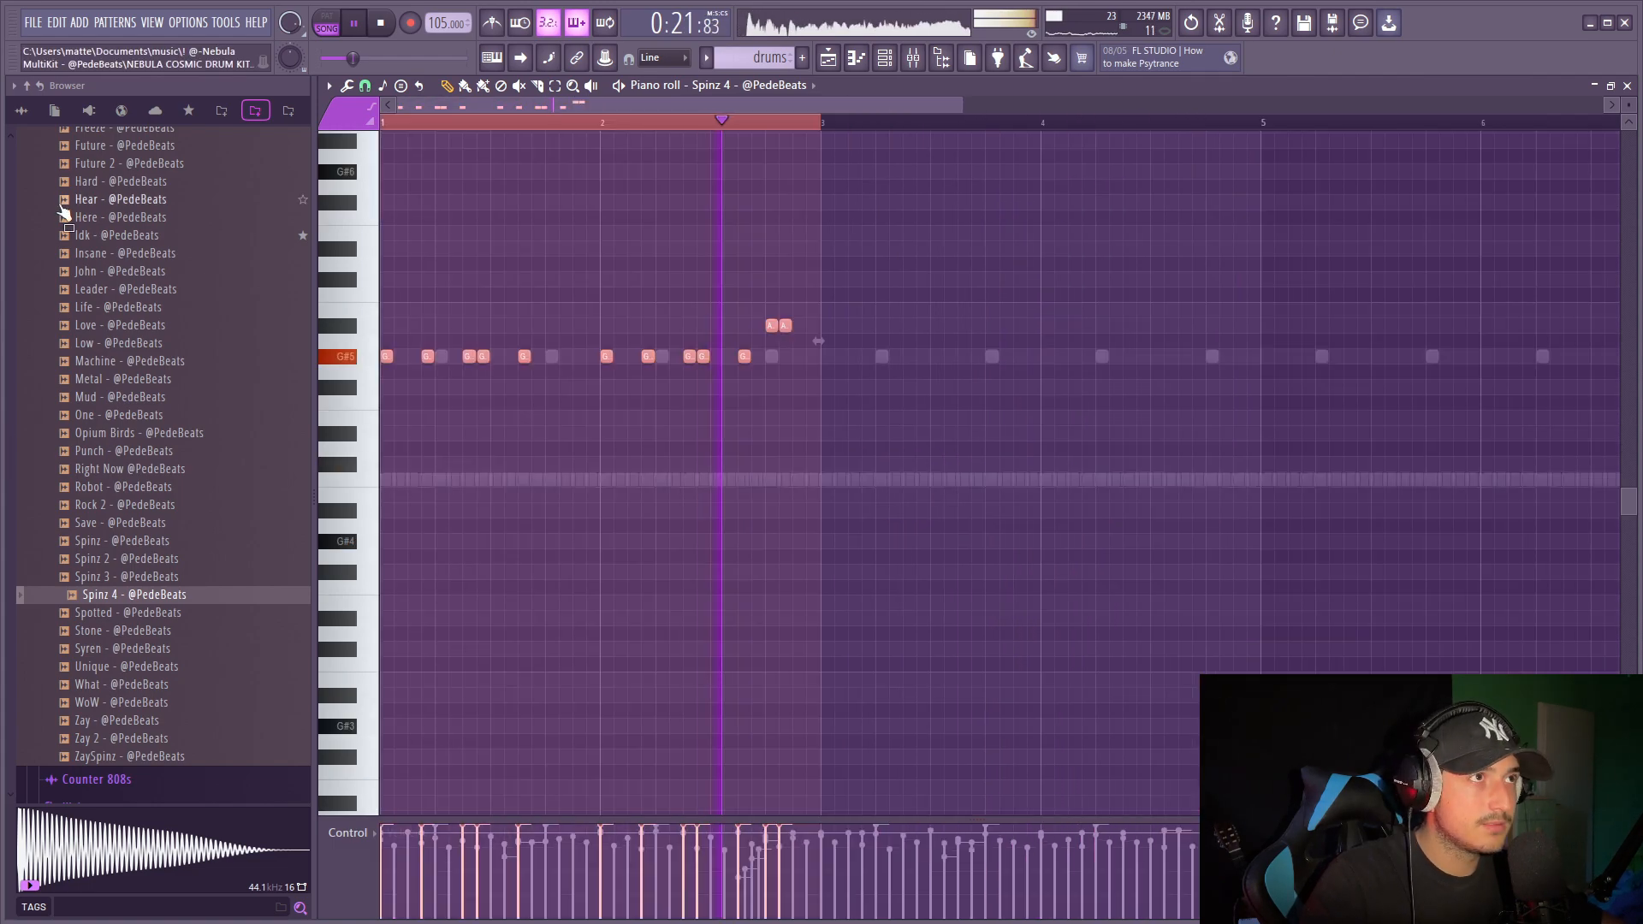
# Duplicate the two-bar Spinz 4 pattern into bars 3 and 4 and lower its last two notes to F#5.
pyautogui.hotkey('ctrl', 'b')
pyautogui.scroll(-2, 850, 150)
pyautogui.hotkey('ctrl', 'd')
pyautogui.scroll(1, 973, 273)
pyautogui.hotkey('ctrl', 'a')
pyautogui.scroll(2, 962, 348)
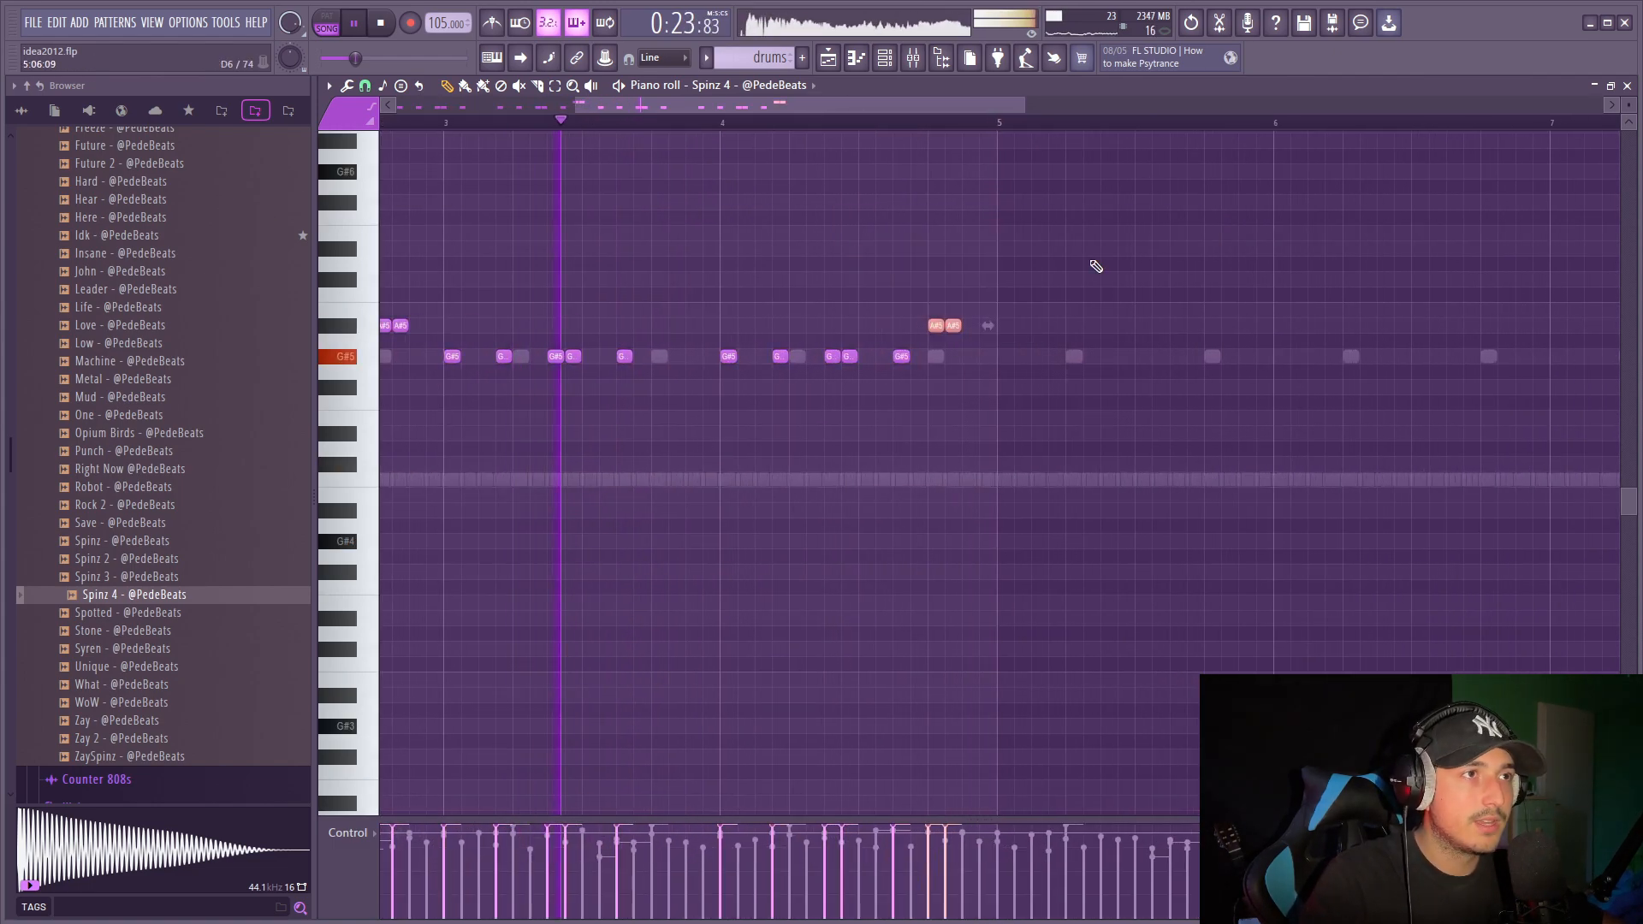
pyautogui.hotkey('shift', 'Down')
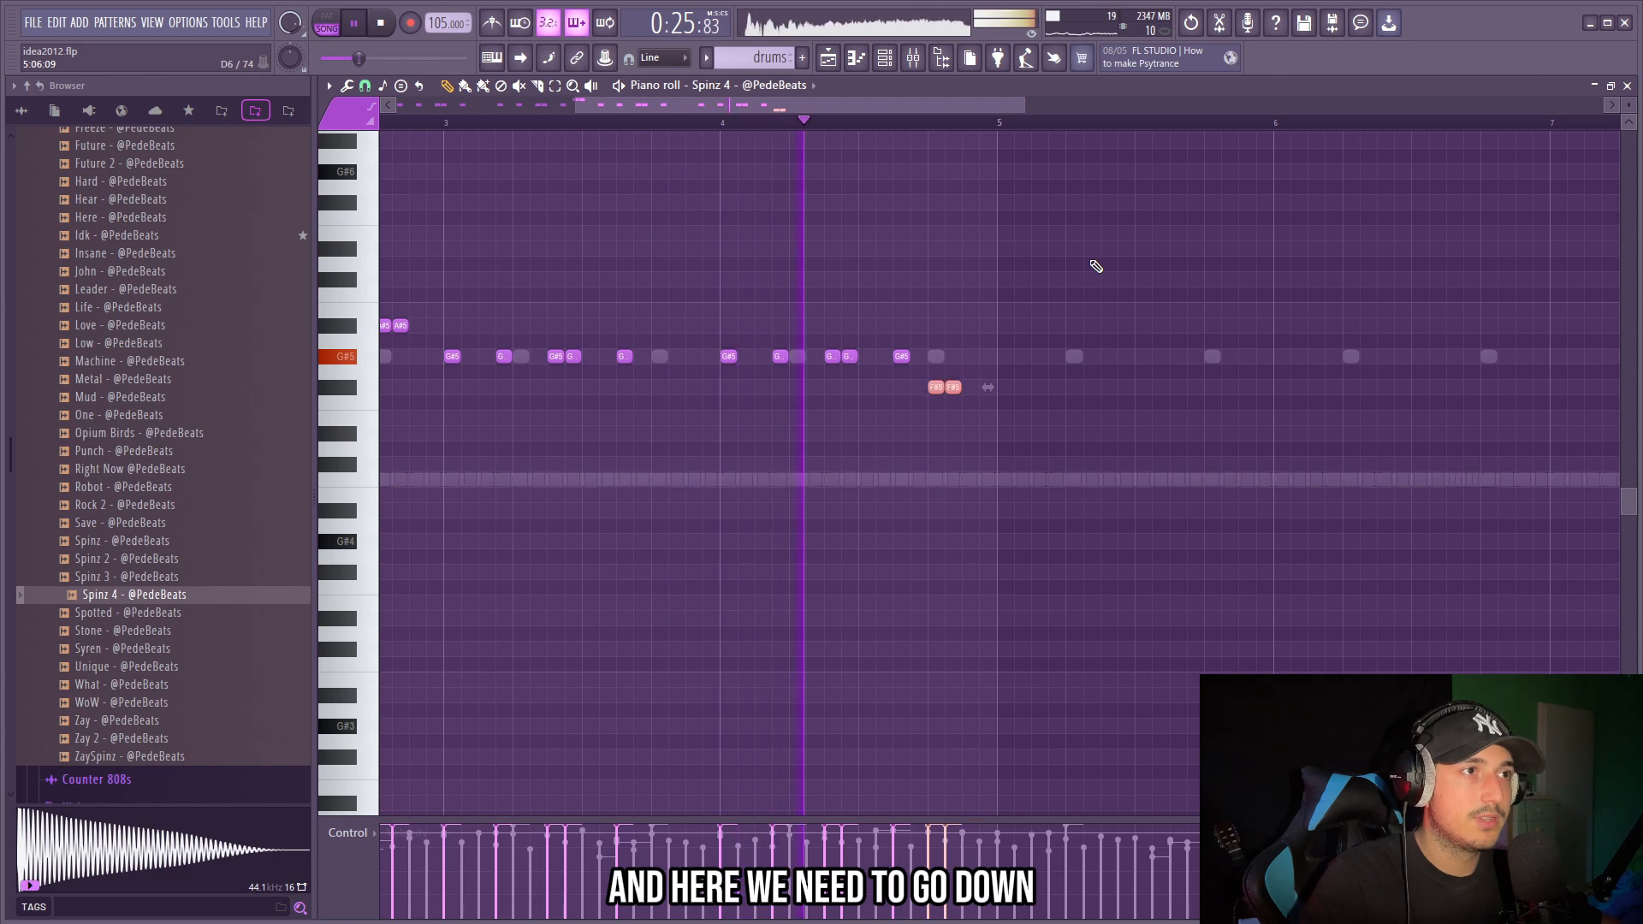
# Duplicate the four-bar Spinz 4 pattern into bars 5 to 8.
pyautogui.scroll(-2, 1092, 262)
pyautogui.moveTo(882, 125); pyautogui.dragTo(162, 169)
pyautogui.hotkey('ctrl', 'b')
pyautogui.hotkey('ctrl', 'd')
pyautogui.scroll(-1, 1340, 485)
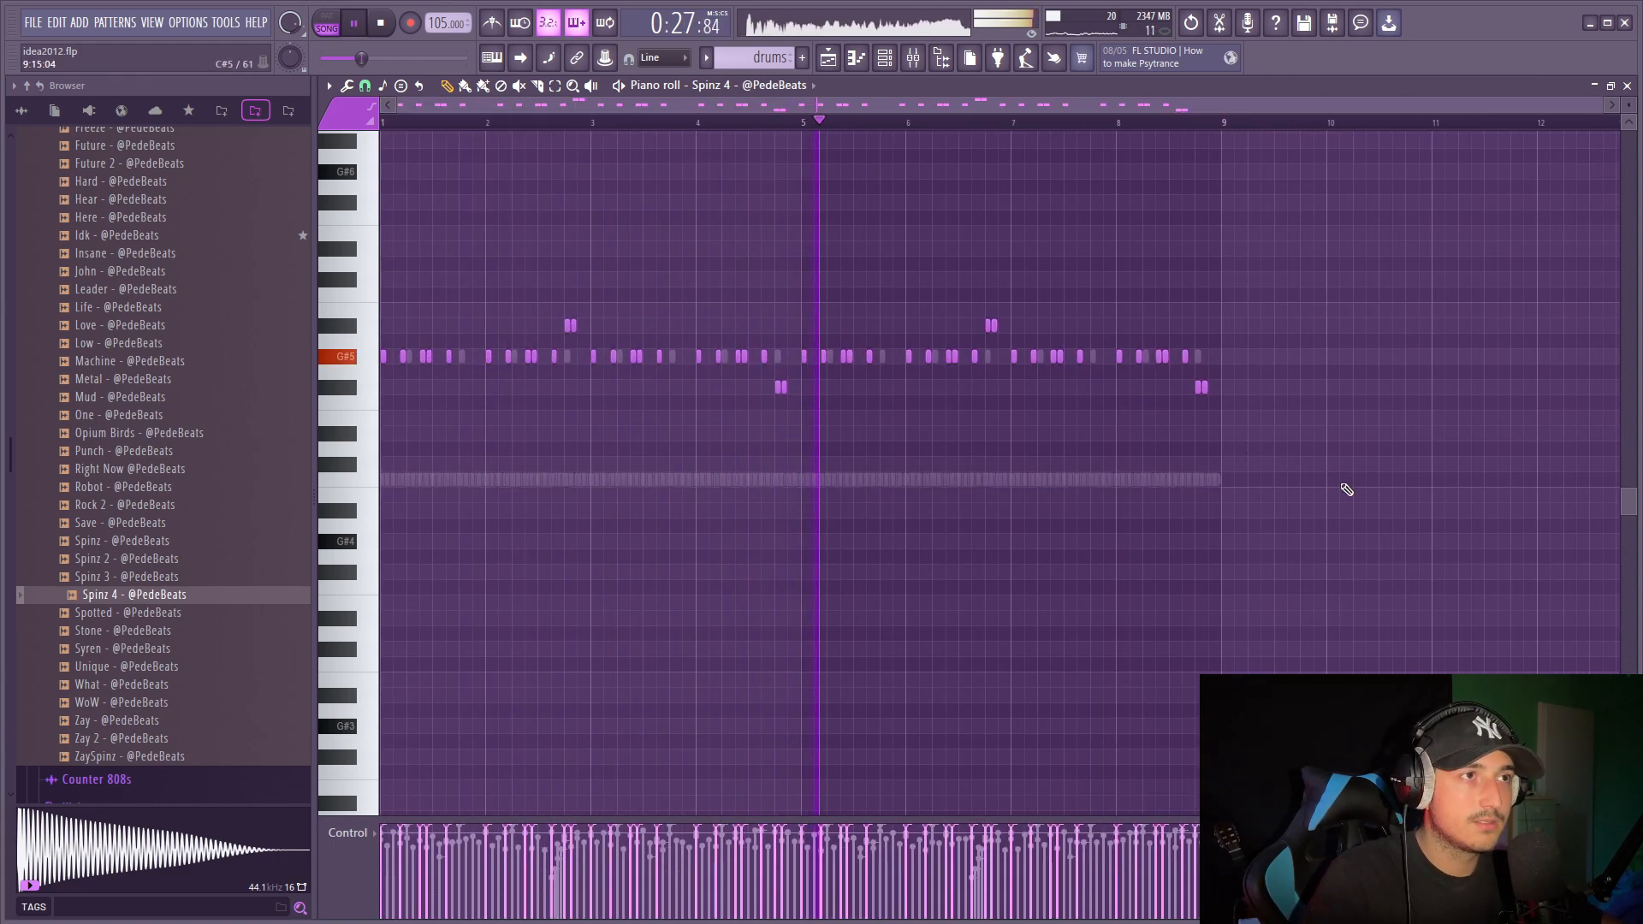
pyautogui.moveTo(1447, 484); pyautogui.dragTo(377, 149)
pyautogui.scroll(2, 1236, 308)
pyautogui.scroll(-2, 1324, 374)
pyautogui.moveTo(1324, 439); pyautogui.dragTo(150, 146)
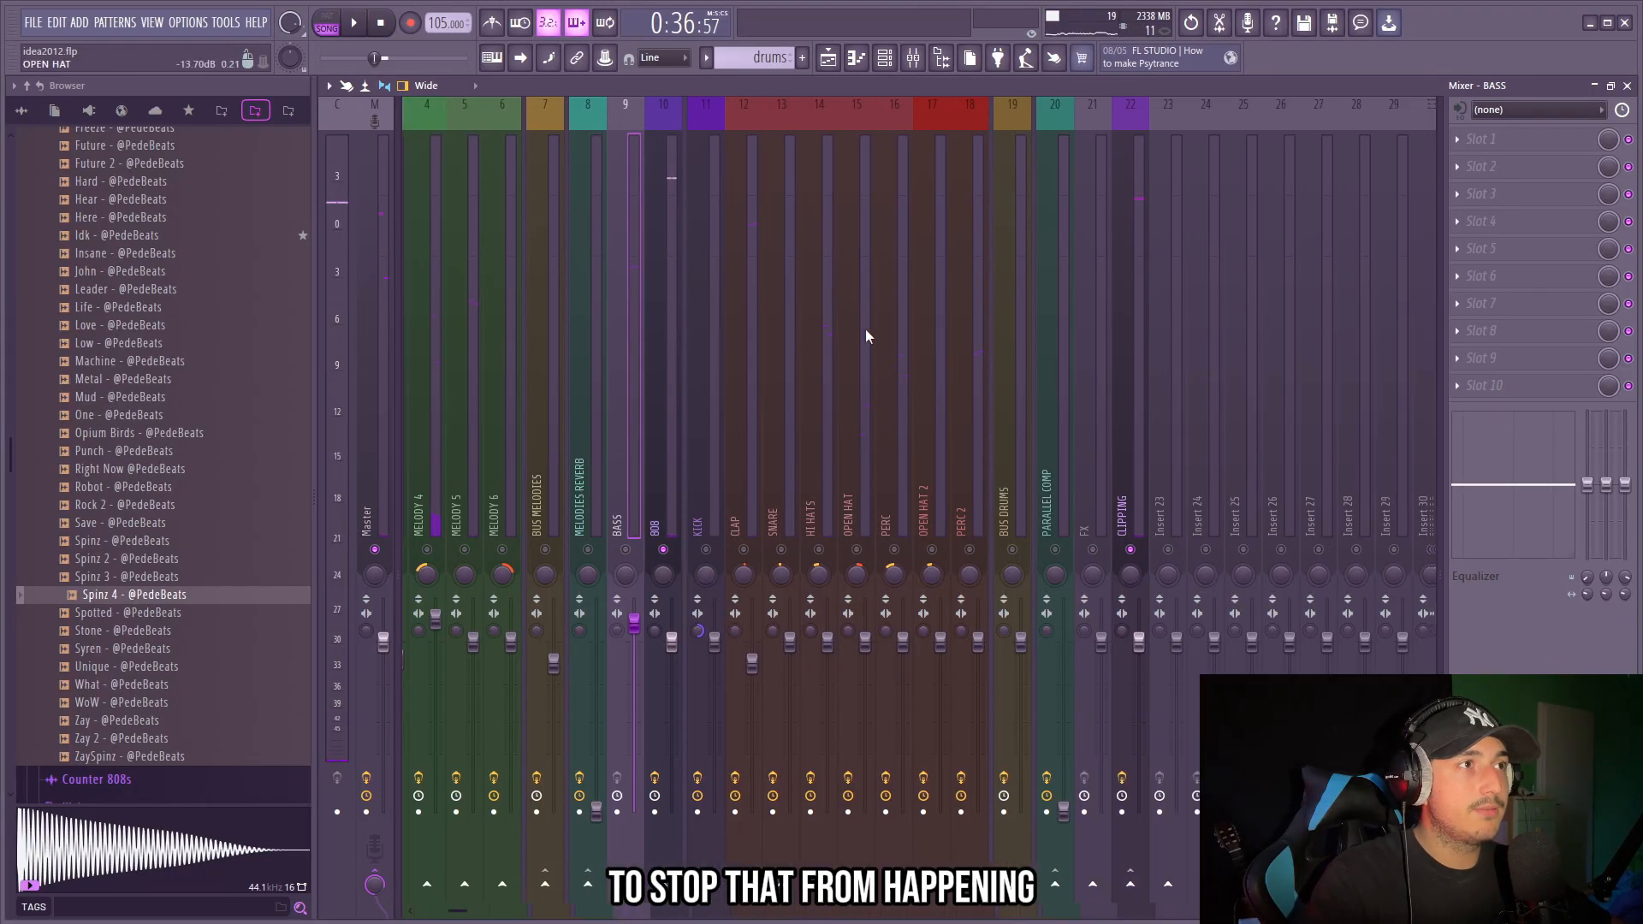
# Add Fruity Parametric EQ 2 to the BASS track with the 20Hz + 18kHz cut preset and raise its low cut to remove the low end.
pyautogui.scroll(3, 866, 329)
pyautogui.click(1457, 139)
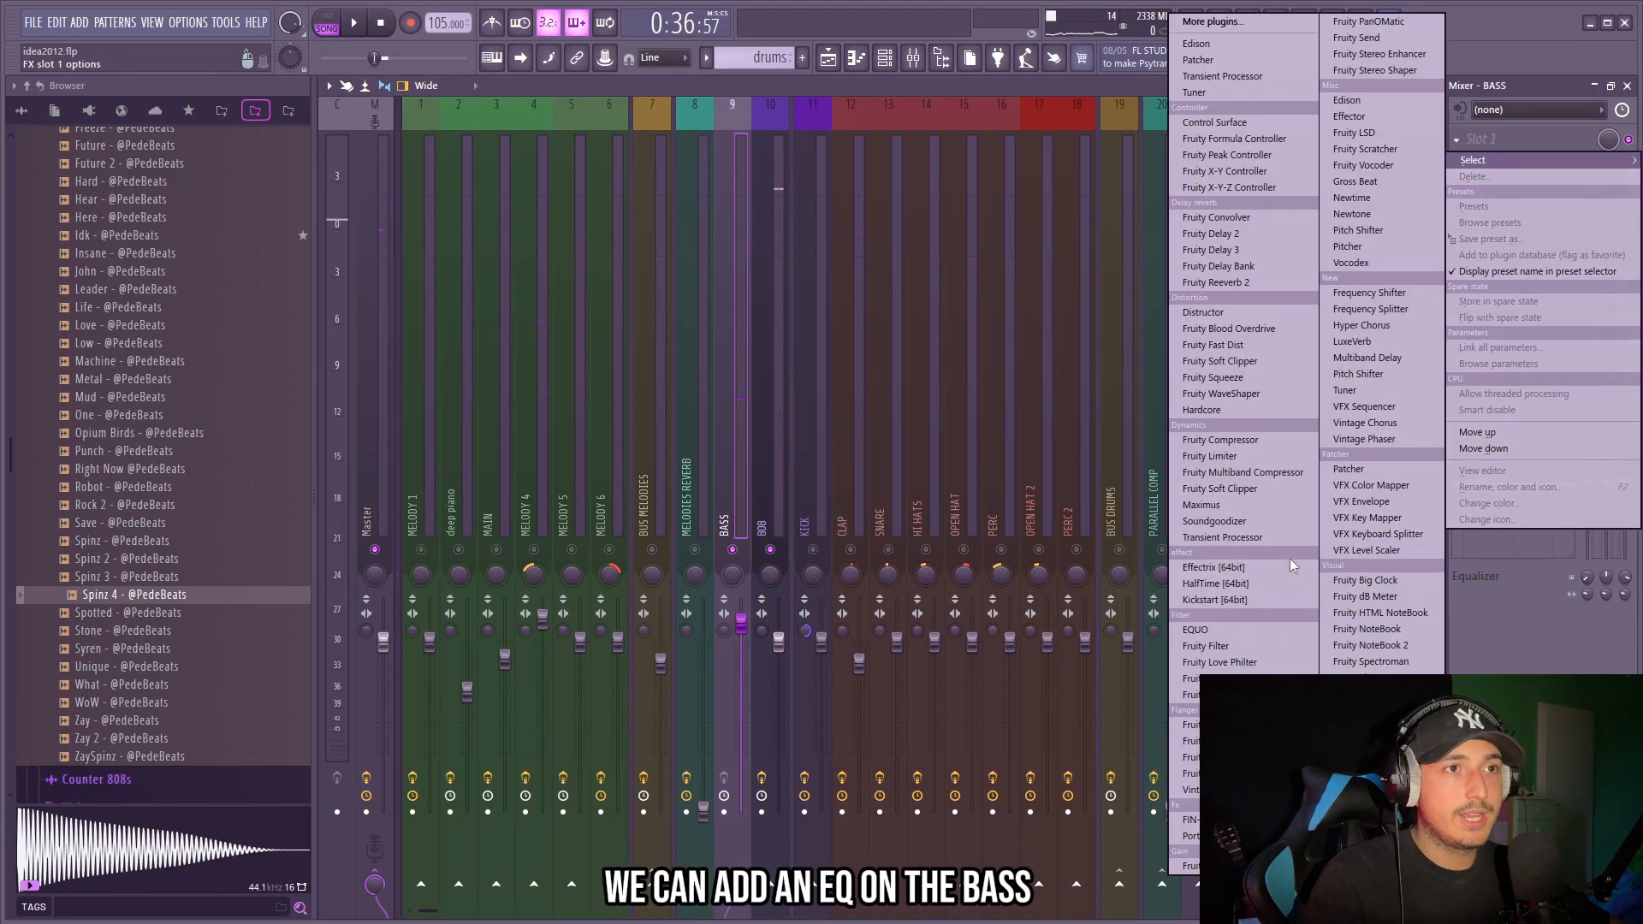
pyautogui.click(1224, 695)
pyautogui.rightClick(959, 256)
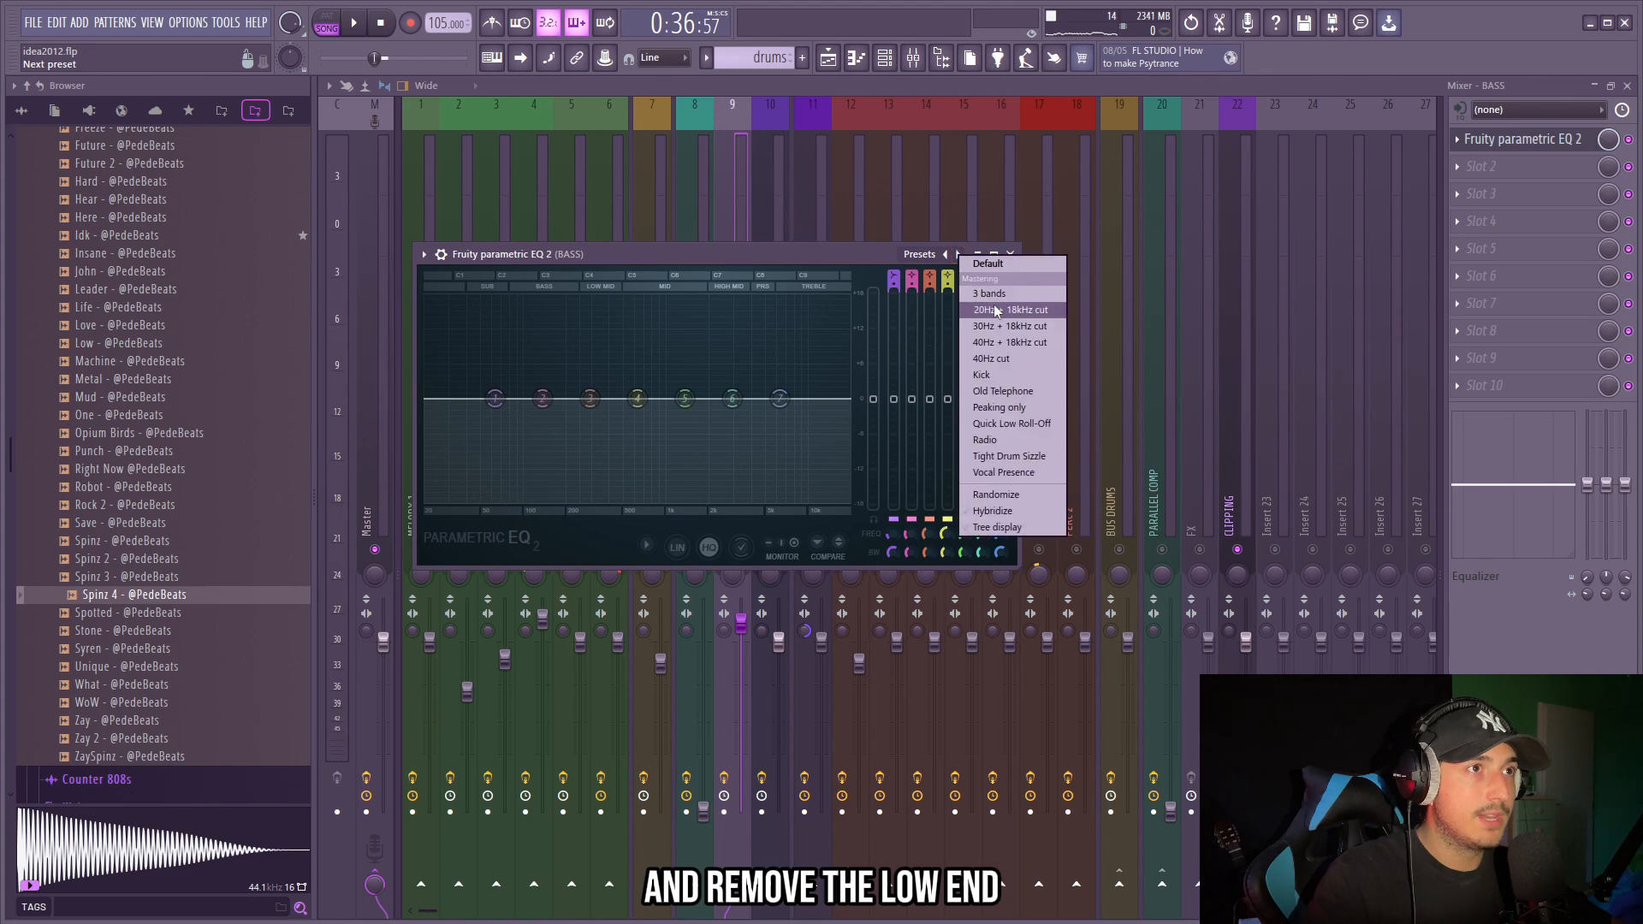
pyautogui.click(994, 310)
pyautogui.press('space')
pyautogui.moveTo(462, 408); pyautogui.dragTo(582, 398)
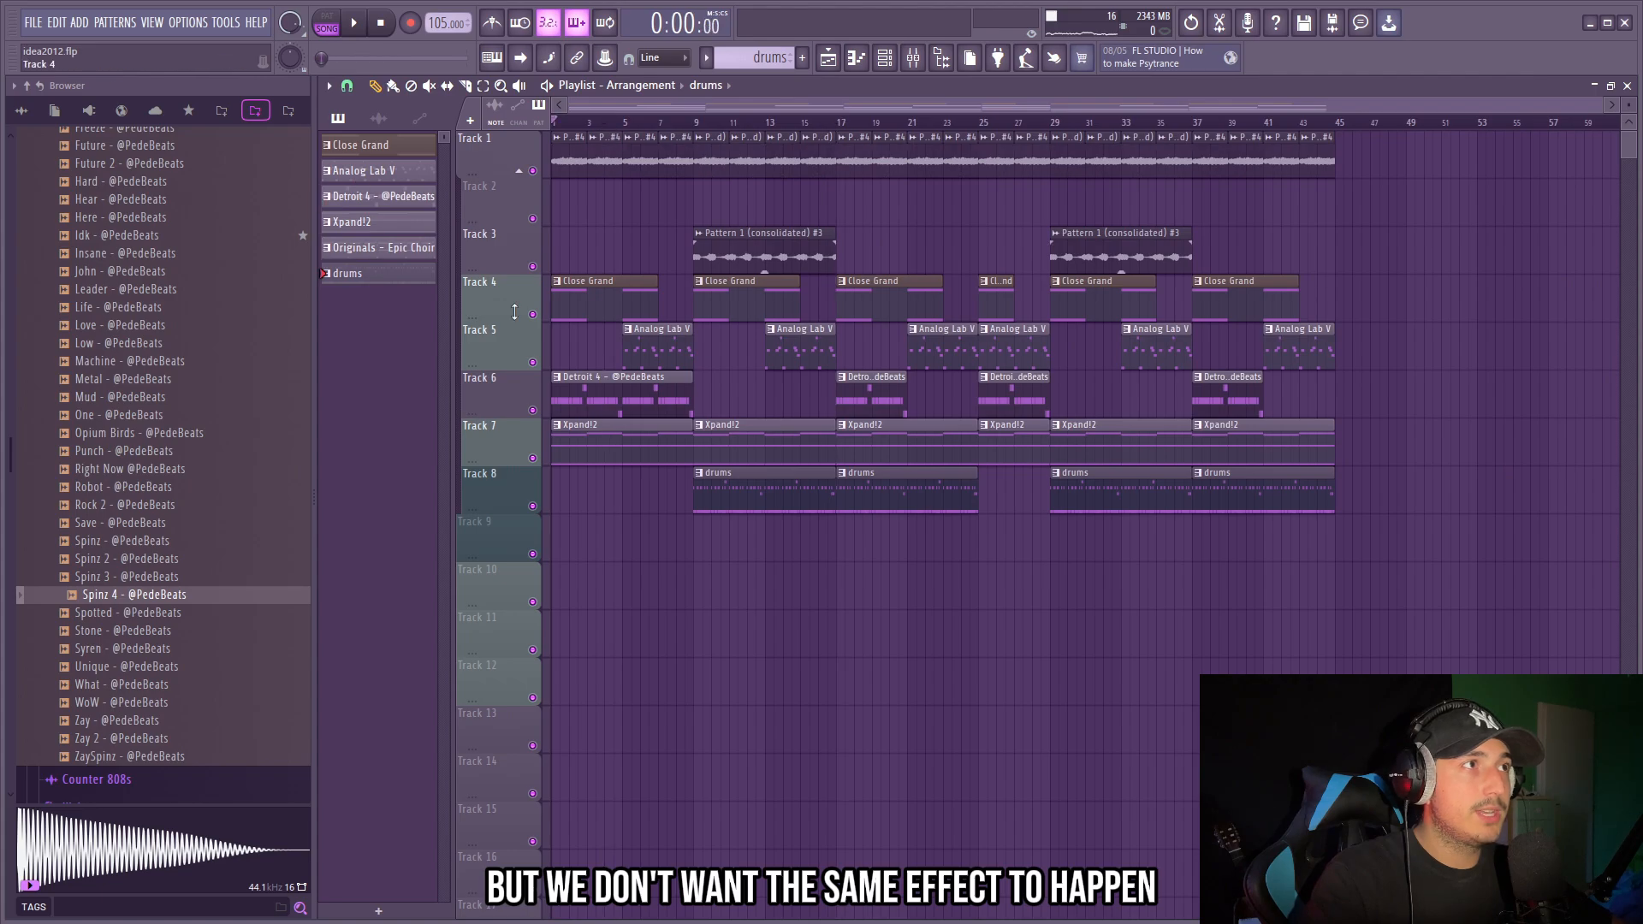
# Create an automation clip for the on/off switch of the BASS track's EQ in the song arrangement.
pyautogui.press('F9')
pyautogui.click(778, 539)
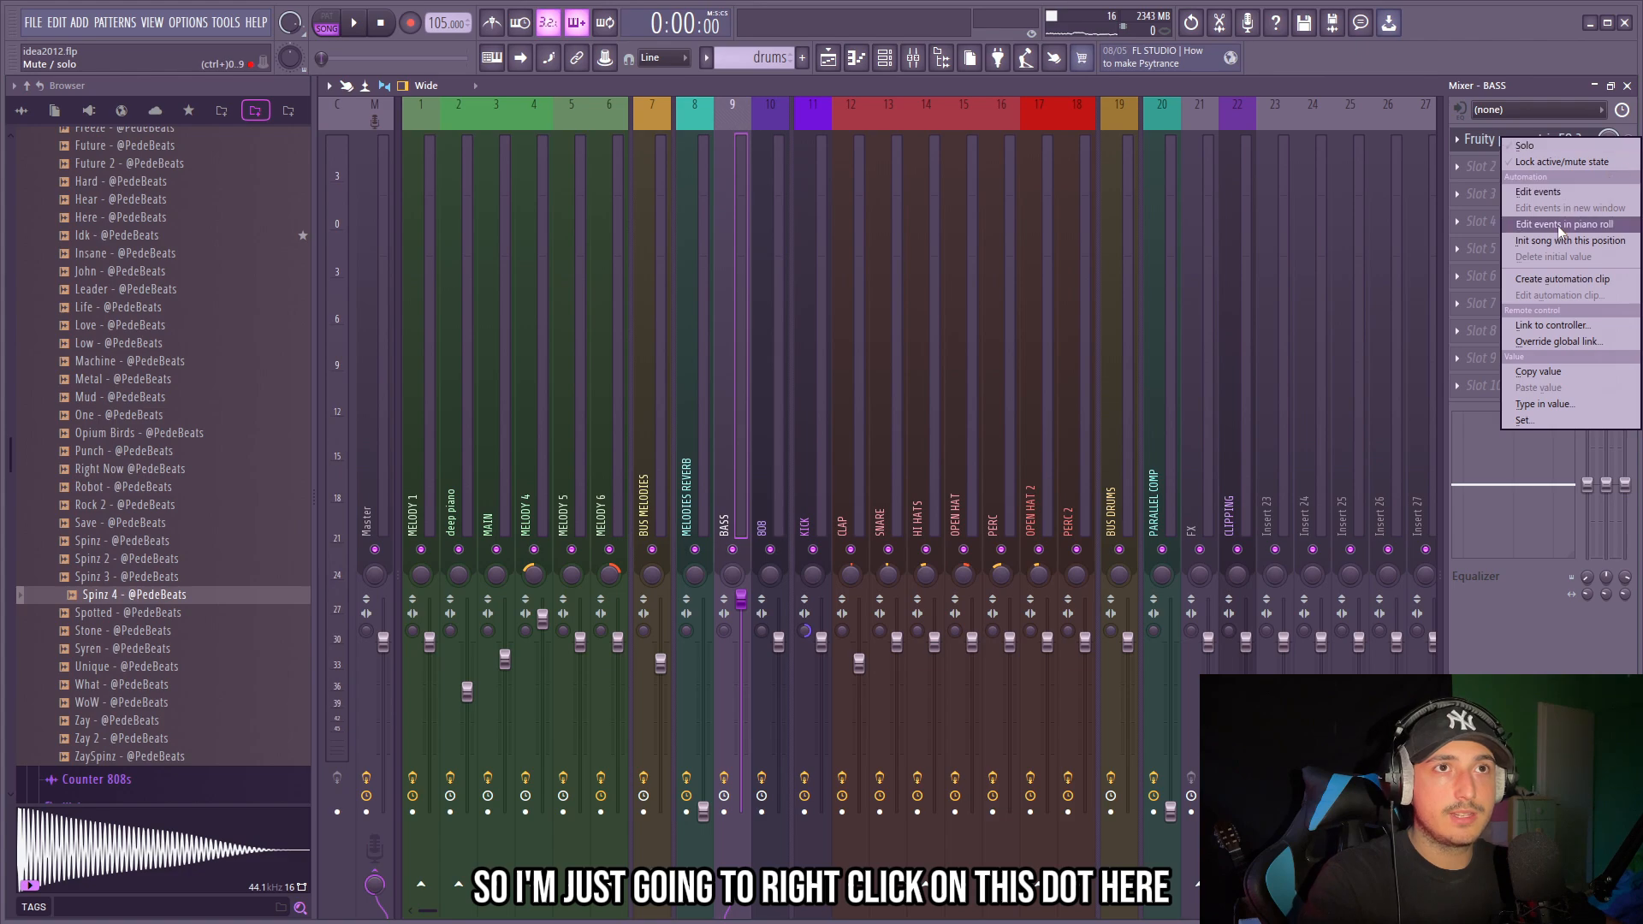
pyautogui.click(1563, 279)
pyautogui.click(827, 57)
pyautogui.scroll(-3, 568, 491)
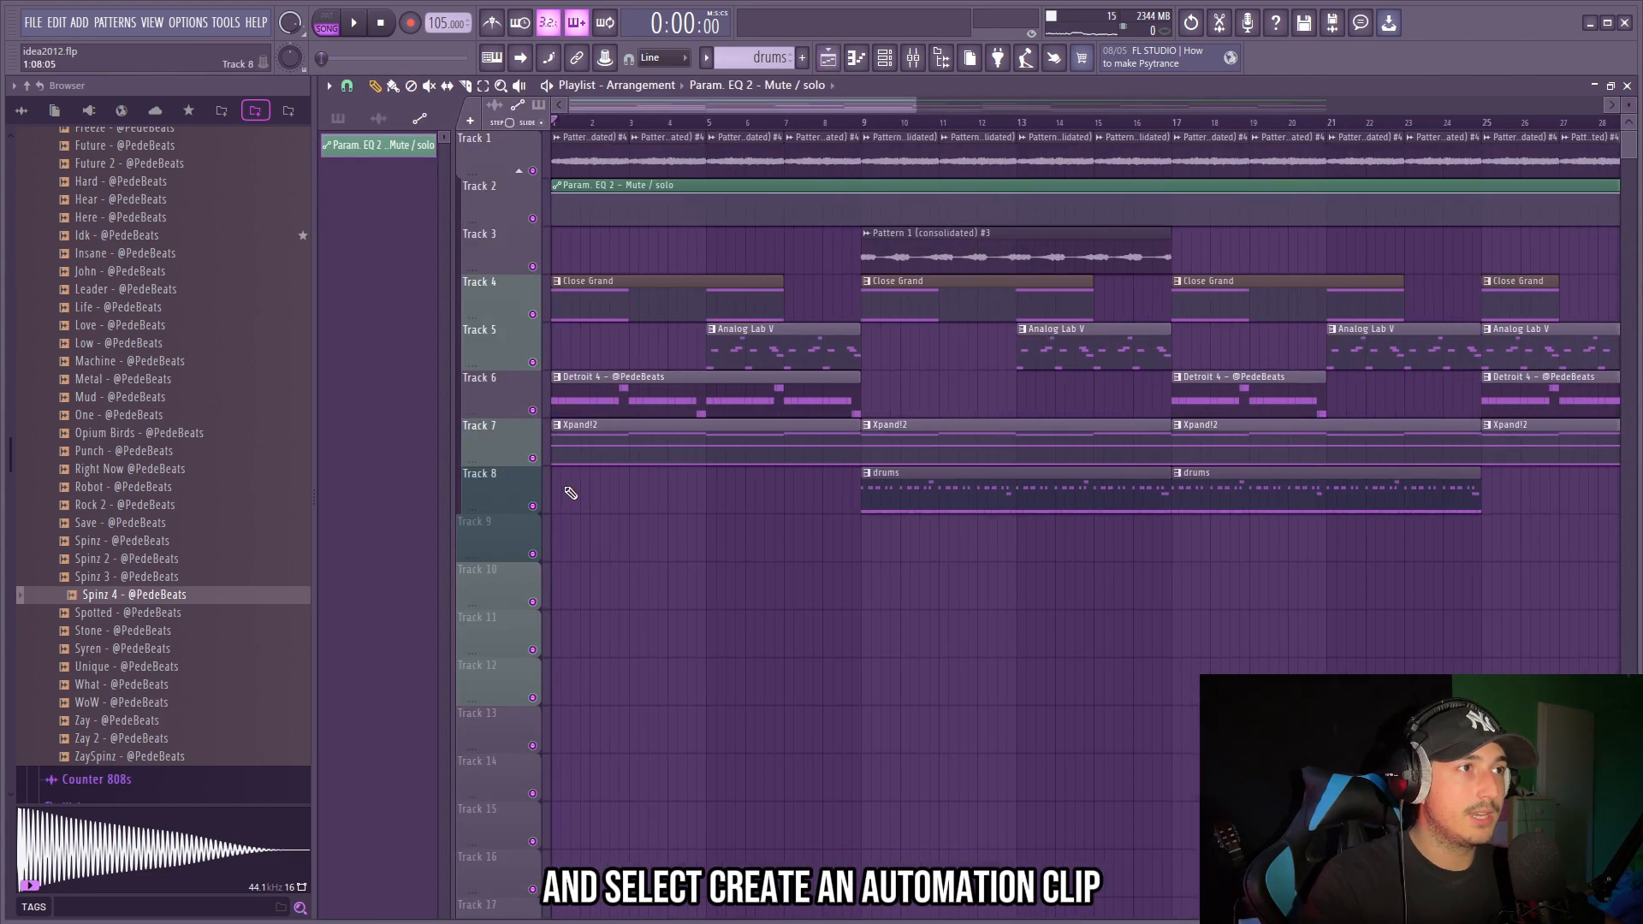
# Automate the BASS EQ off in bars 1 to 8 and 25 to 28, and on from bars 9 and 29.
pyautogui.click(624, 123)
pyautogui.press('space')
pyautogui.click(825, 122)
pyautogui.scroll(2, 854, 350)
pyautogui.scroll(-2, 854, 350)
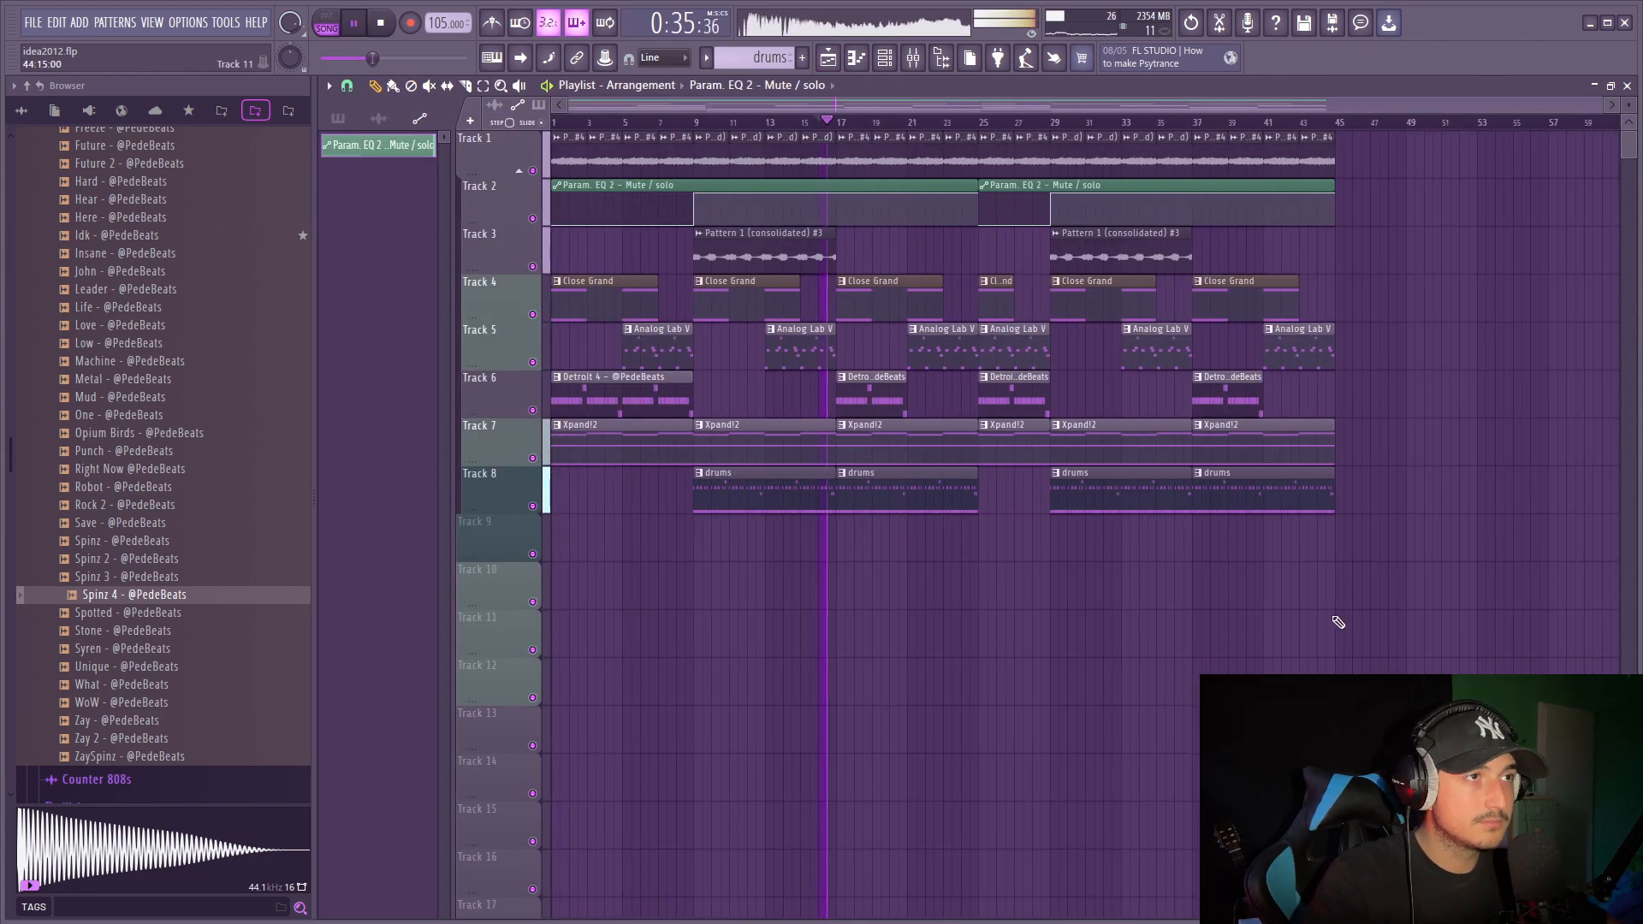
# Split the drums pattern by channel and place Go to 3, Snare and Carrot clips in bars 5 to 8.
pyautogui.click(928, 69)
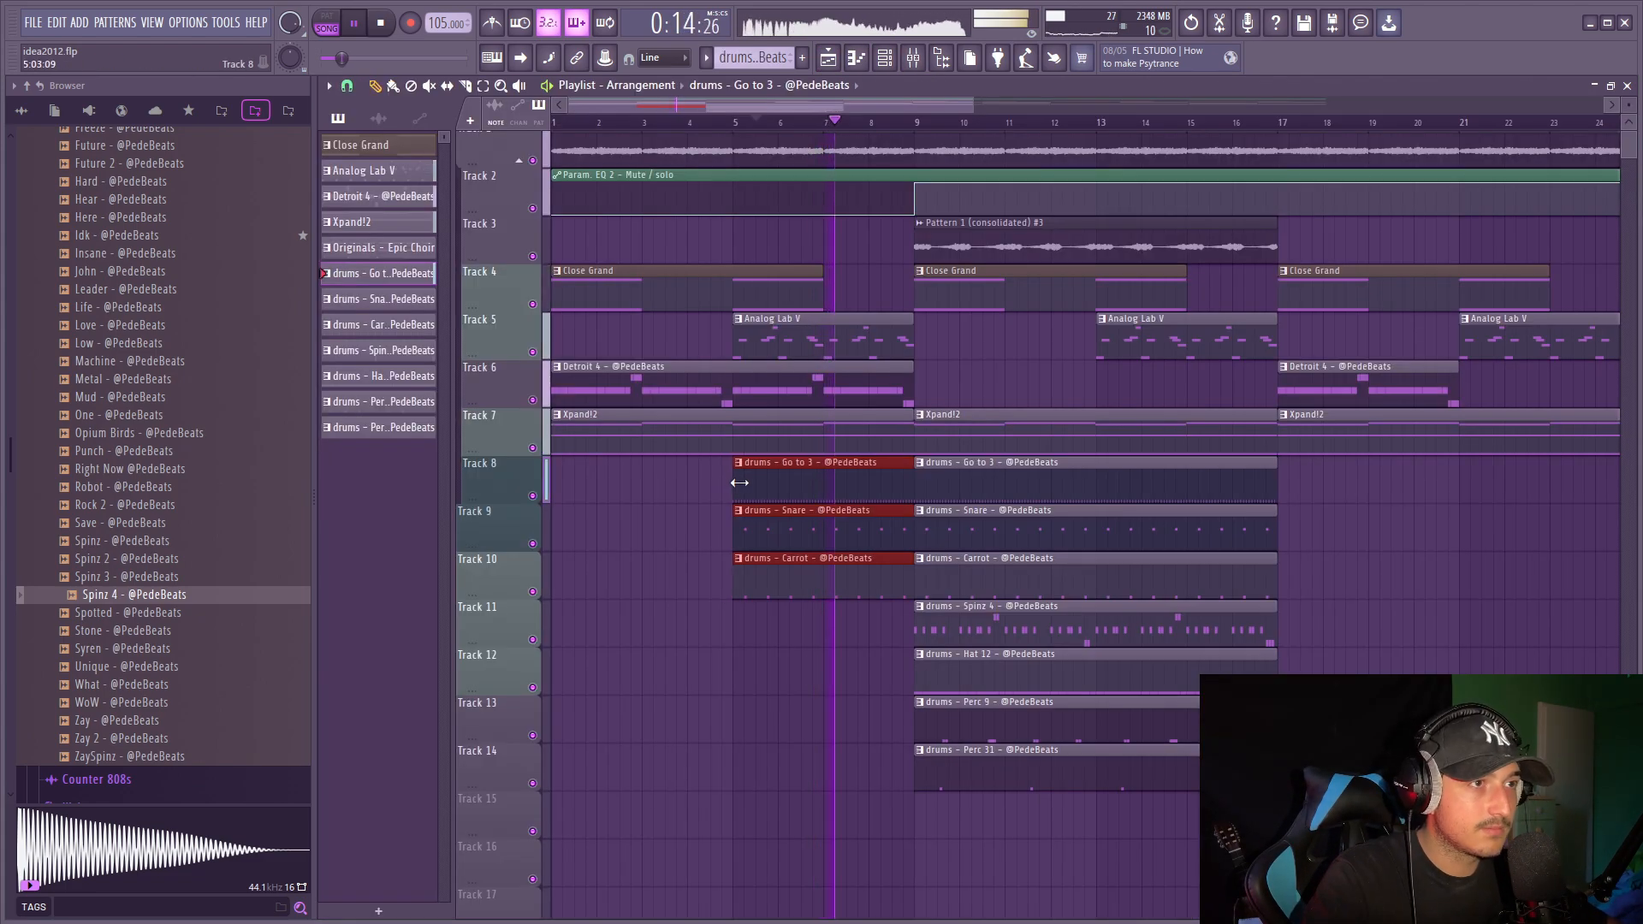
pyautogui.scroll(3, 886, 498)
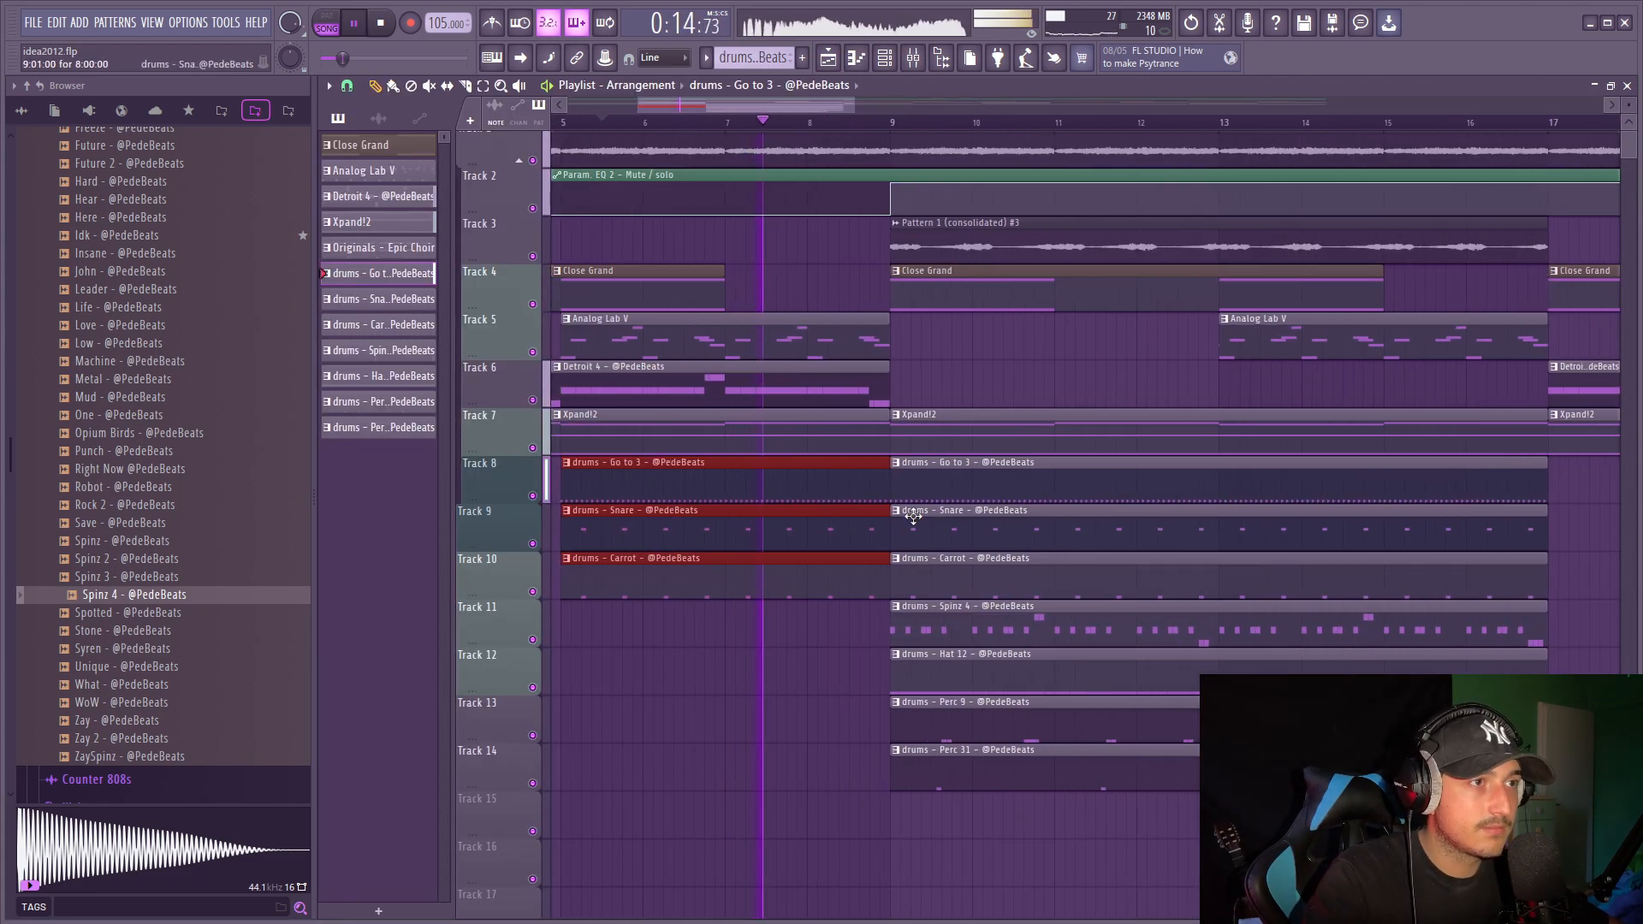
# Cut the last beat off the Go to 3 clip just before bar 9.
pyautogui.click(887, 498)
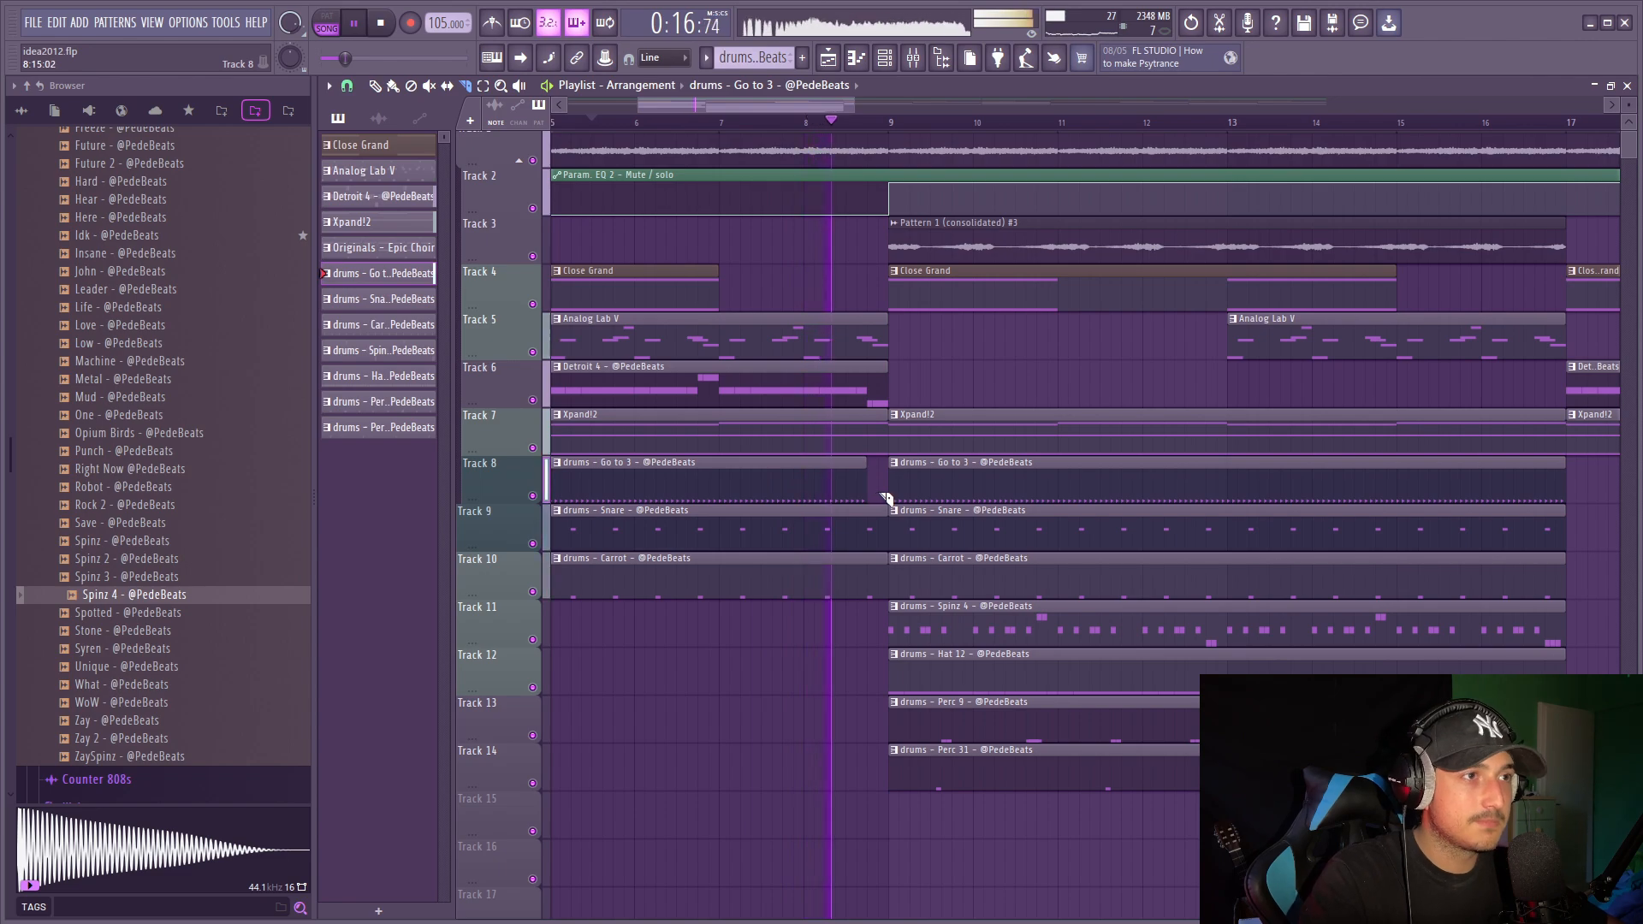
pyautogui.scroll(-3, 886, 498)
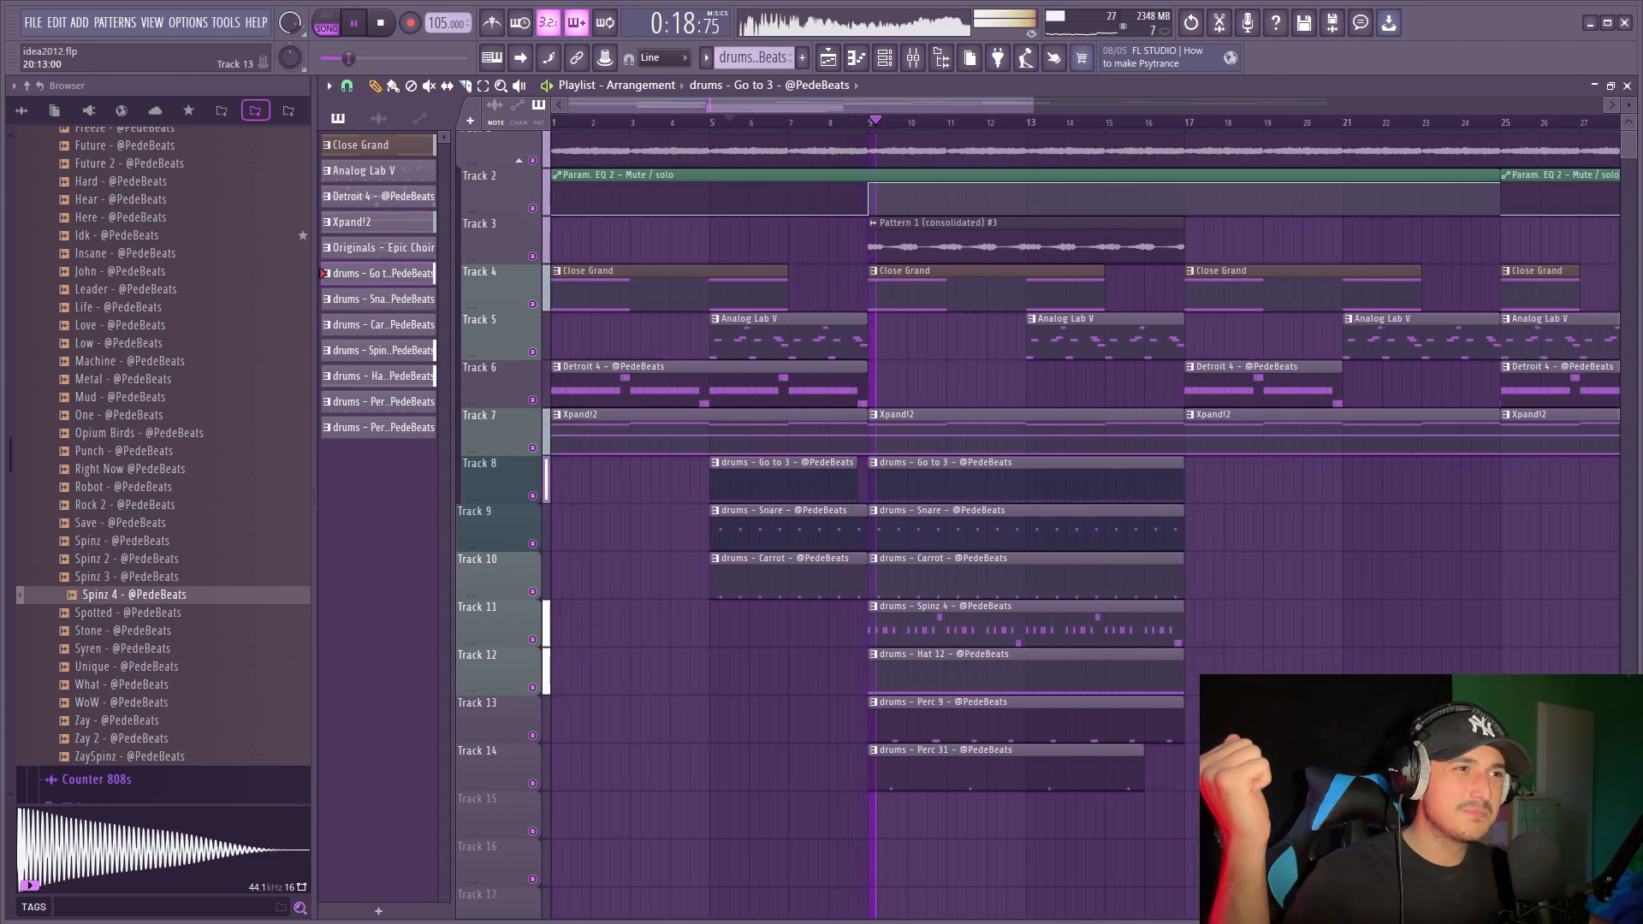
pyautogui.moveTo(1266, 836); pyautogui.dragTo(1505, 856)
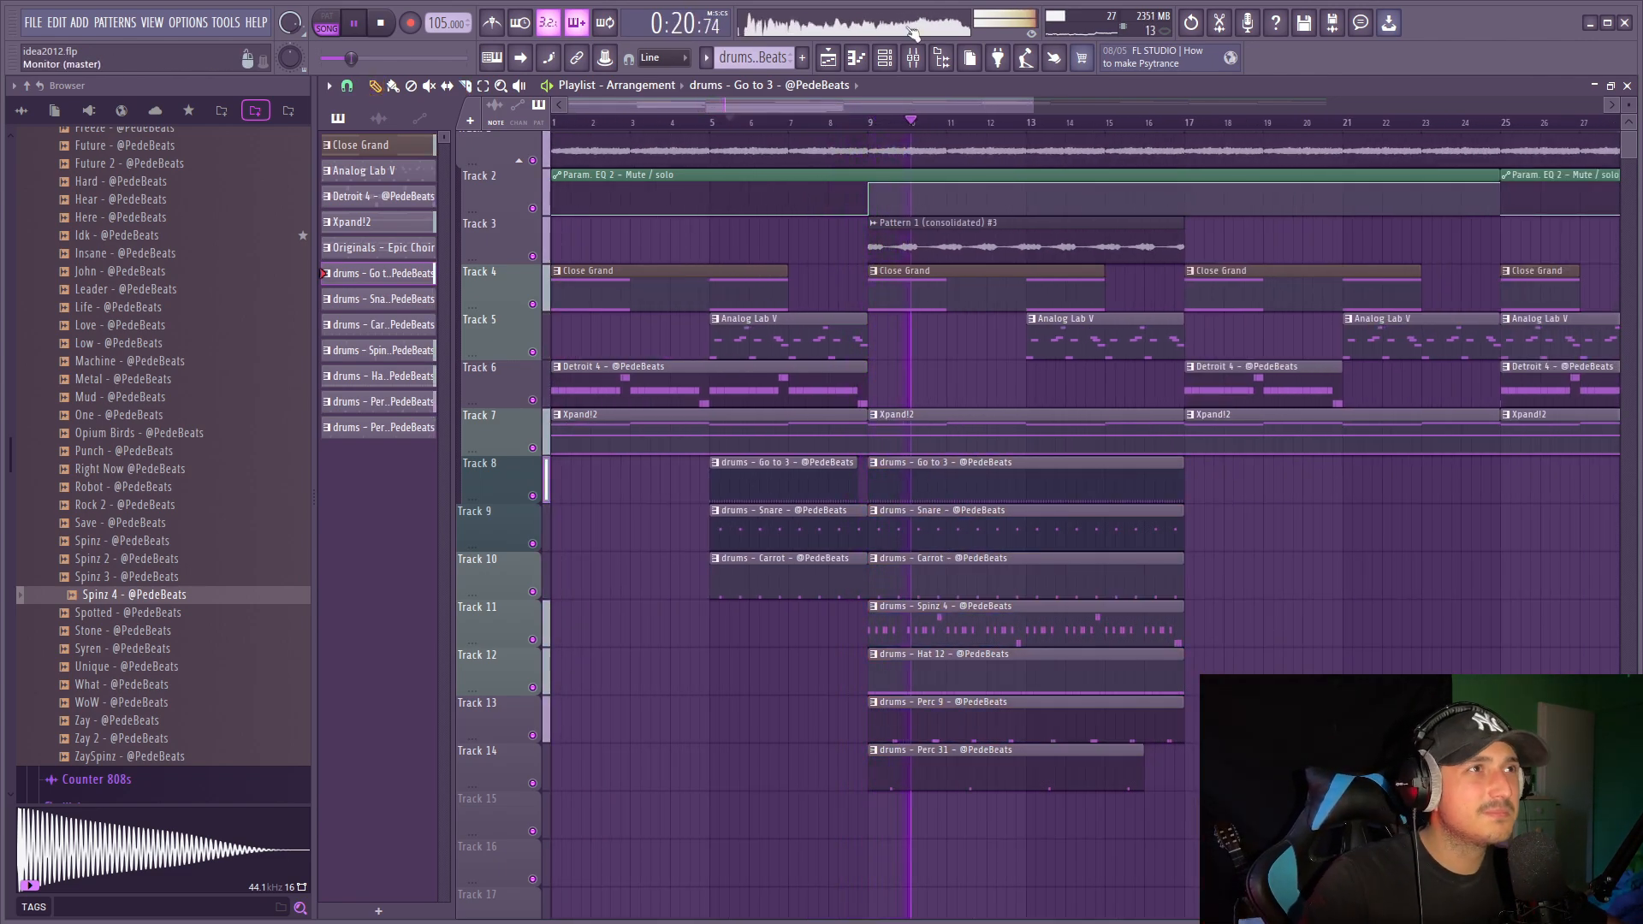
# Raise the volume of the 808 mixer track slightly.
pyautogui.click(914, 57)
pyautogui.click(788, 382)
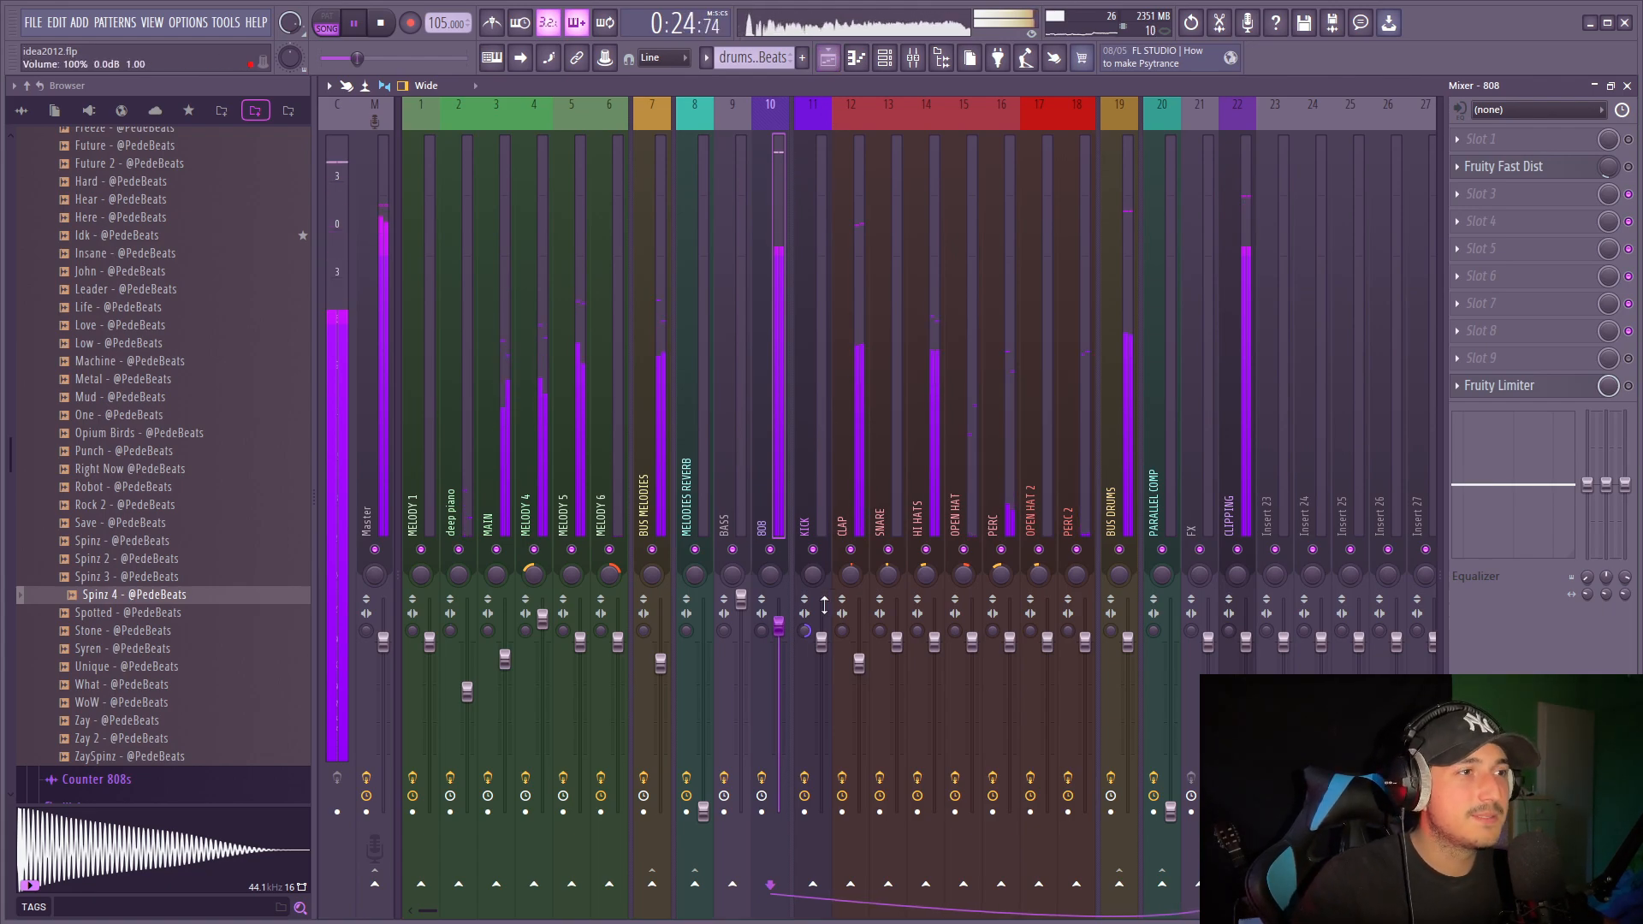
pyautogui.click(825, 59)
# Duplicate all drum clips of bars 9 to 16 into bars 17 to 24.
pyautogui.moveTo(1412, 837); pyautogui.dragTo(981, 455)
pyautogui.scroll(-3, 981, 455)
pyautogui.hotkey('ctrl', 'b')
pyautogui.hotkey('ctrl', 'b')
pyautogui.hotkey('ctrl', 'b')
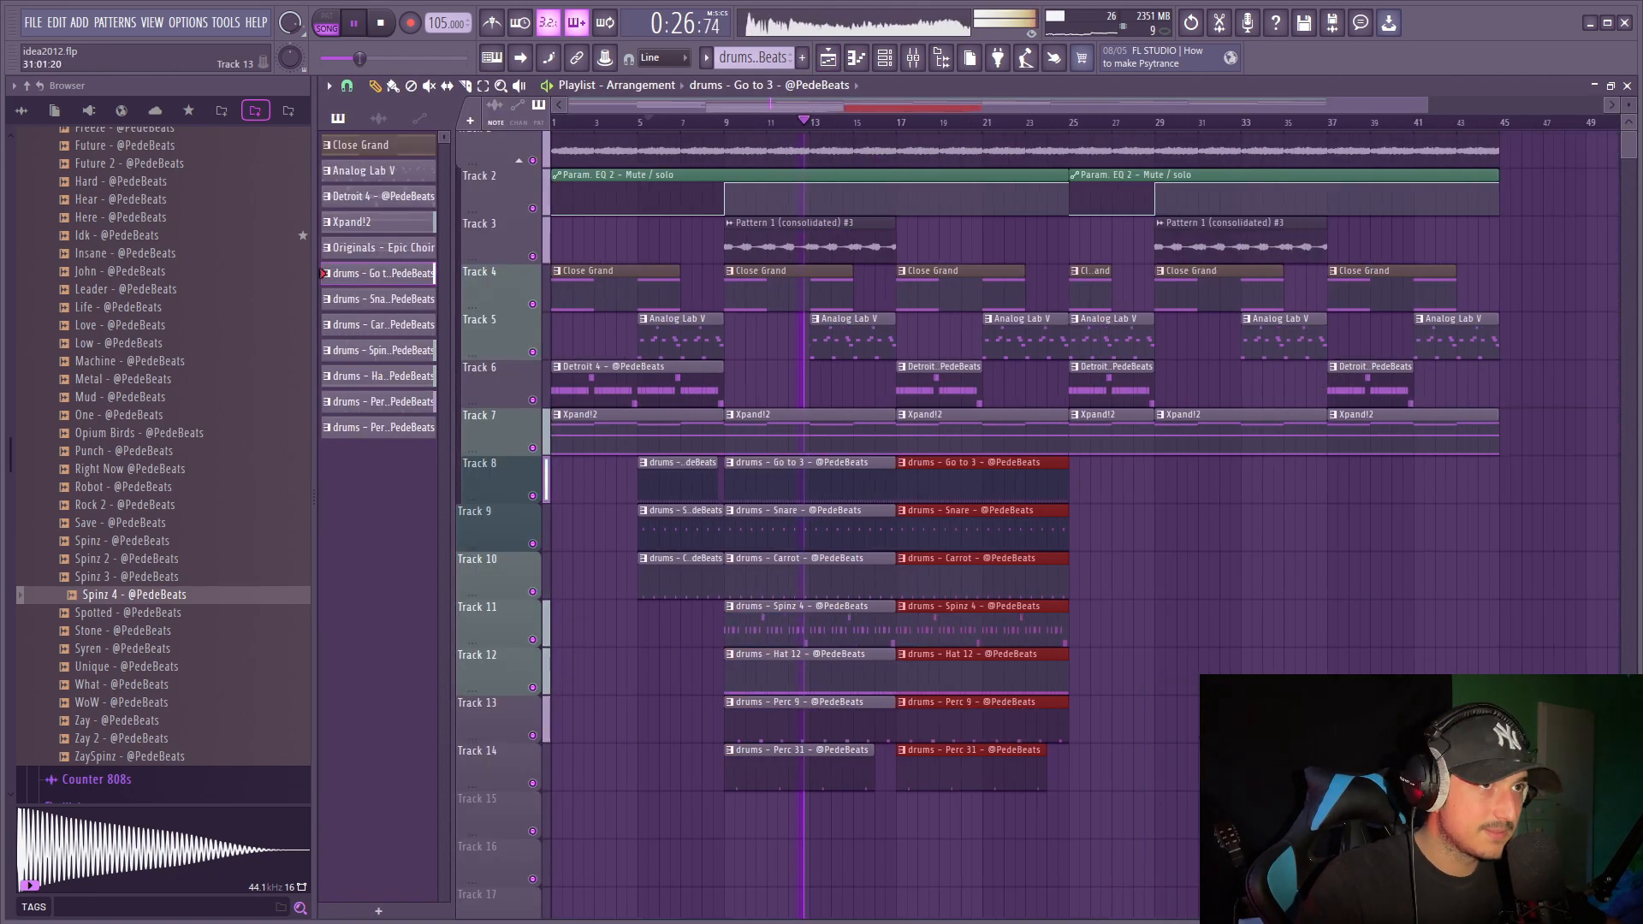